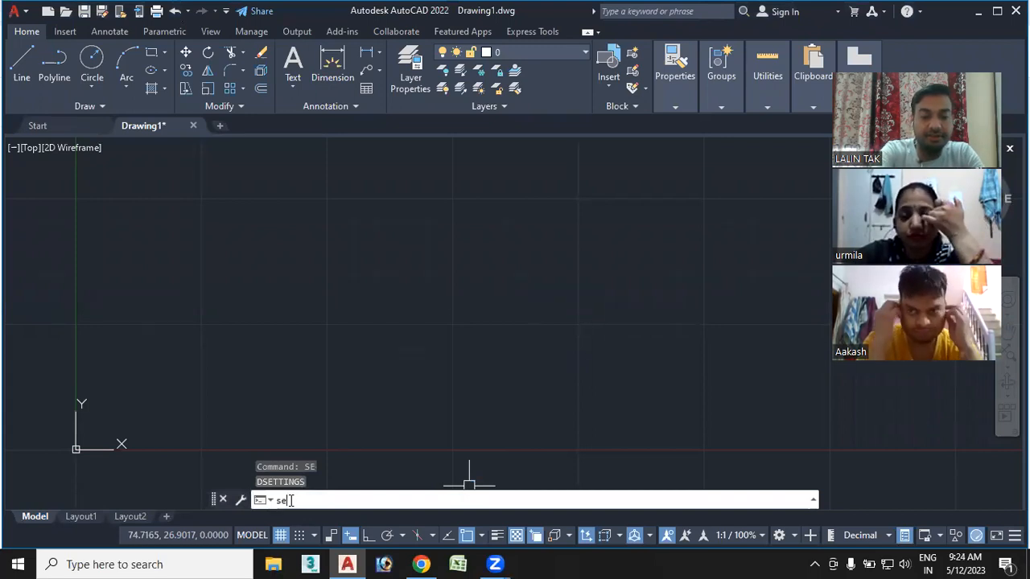
# Examine the Snap and Grid, Polar Tracking and Object Snap pages of Drafting Settings, plus the object snap and subobject filter options.
pyautogui.press('Return')
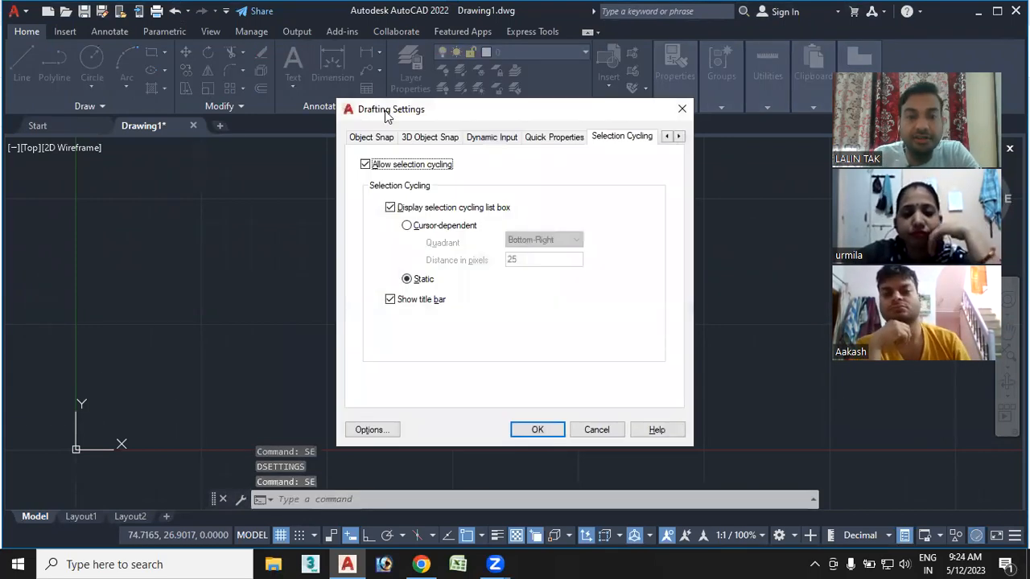
pyautogui.click(371, 137)
pyautogui.click(667, 136)
pyautogui.click(667, 137)
pyautogui.click(375, 136)
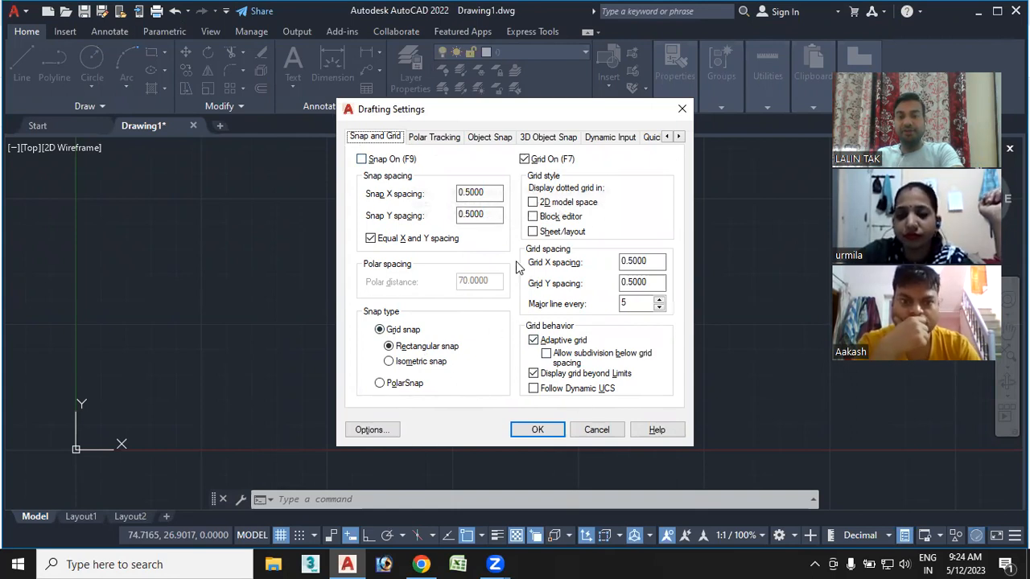
pyautogui.click(434, 137)
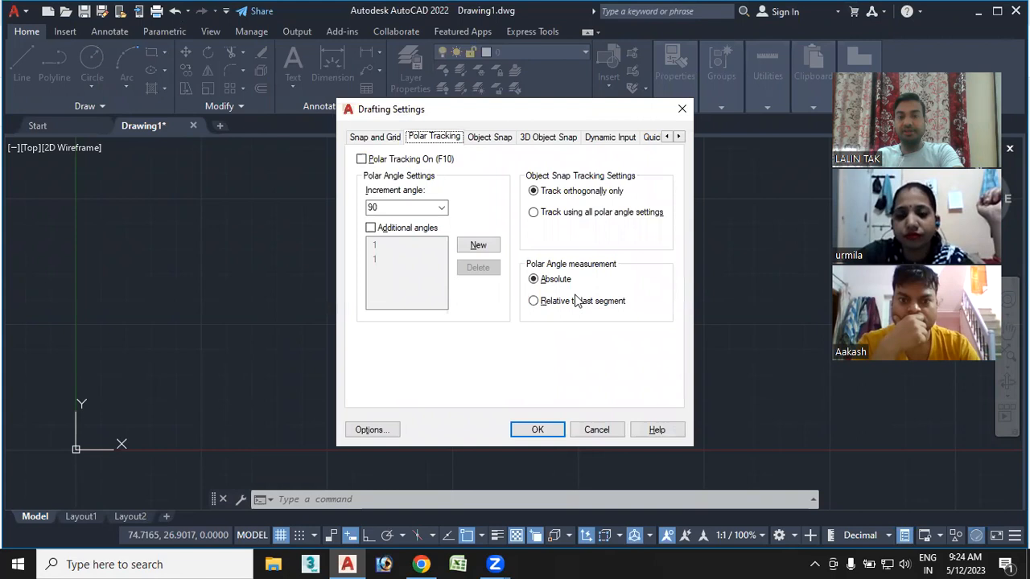
pyautogui.click(489, 137)
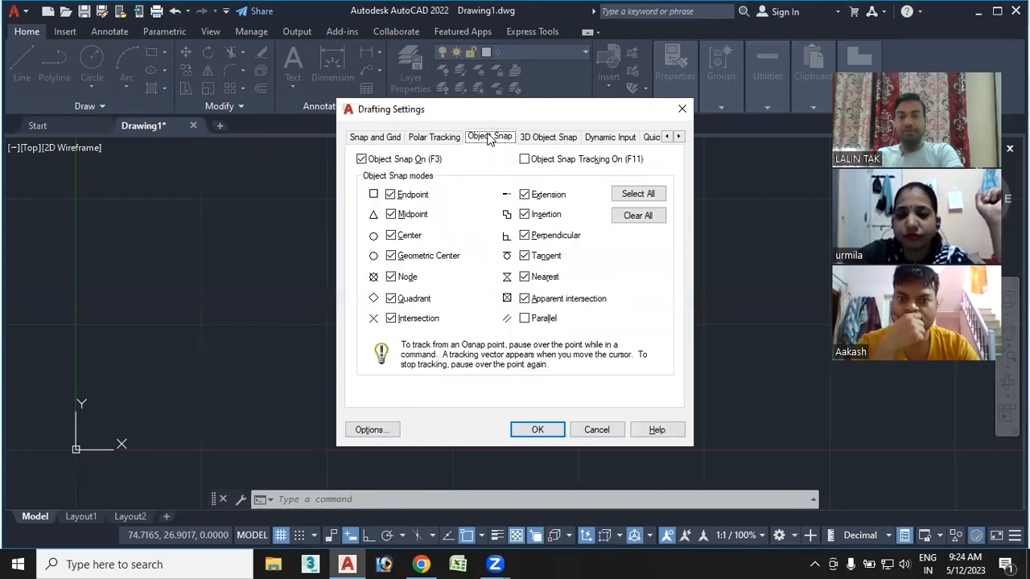
pyautogui.click(544, 138)
pyautogui.click(682, 110)
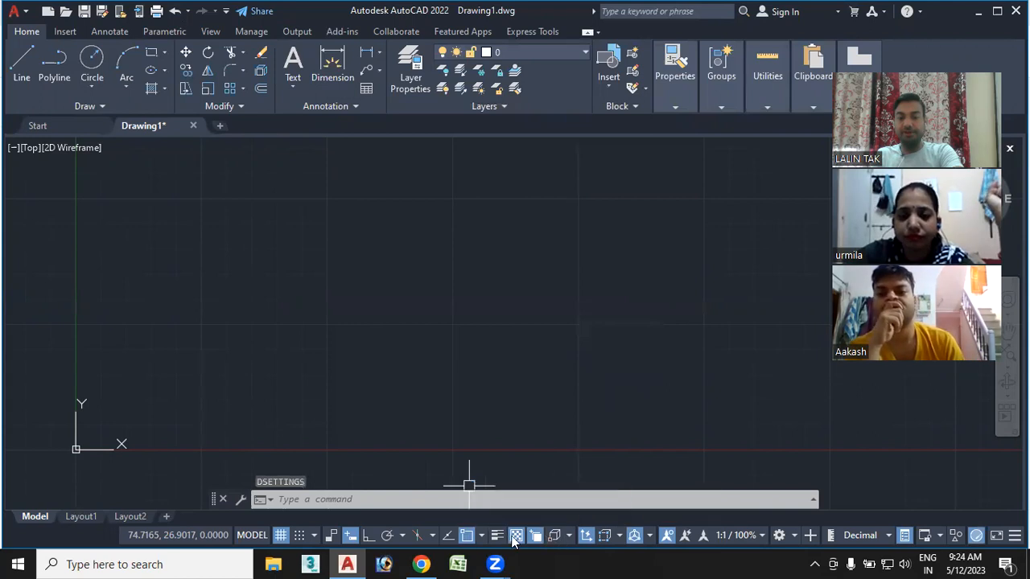
pyautogui.click(480, 536)
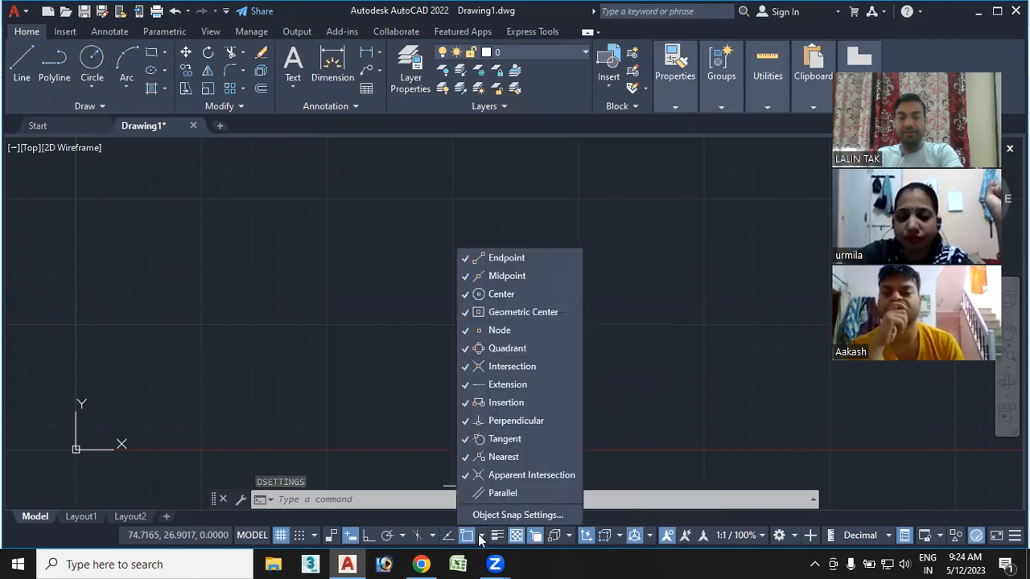
pyautogui.click(633, 400)
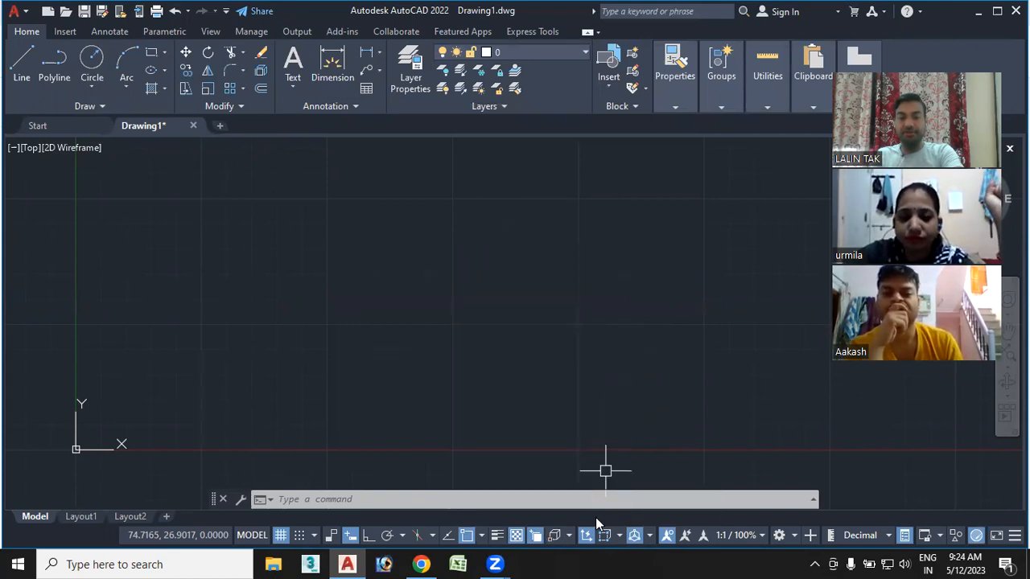
pyautogui.click(617, 535)
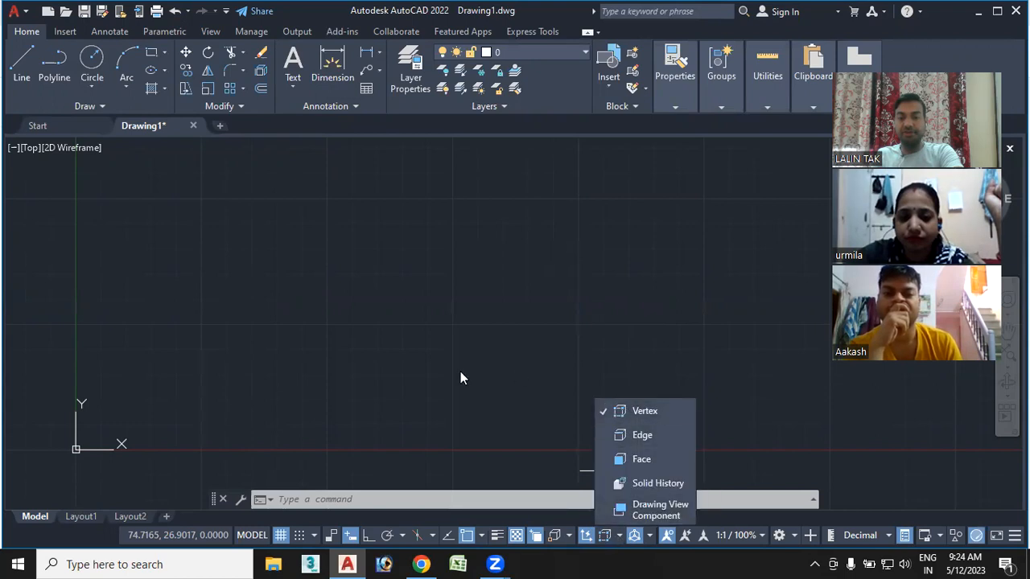
pyautogui.click(442, 414)
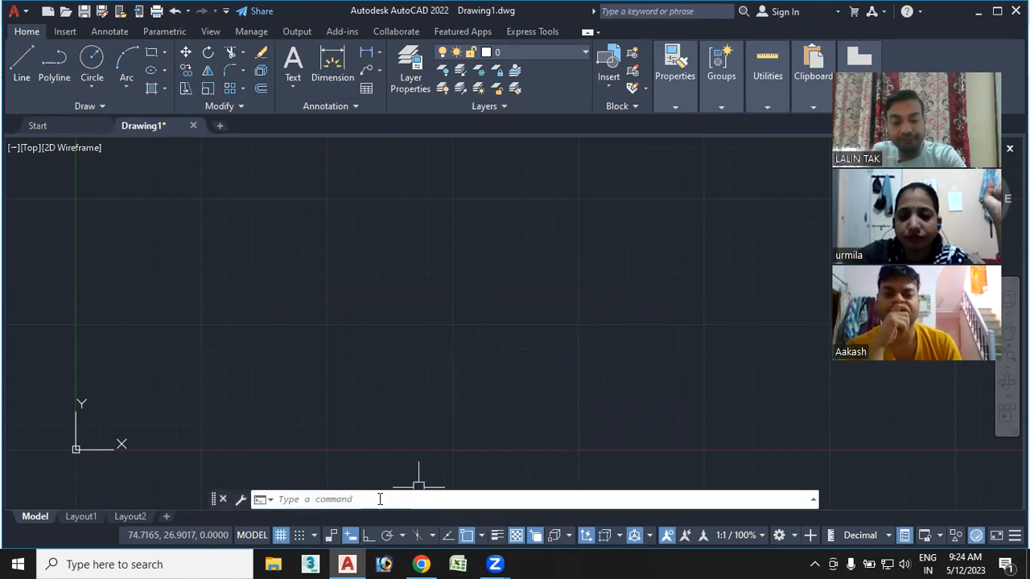
# Open Drafting Settings with the DS command and turn on polar tracking.
pyautogui.write('d')
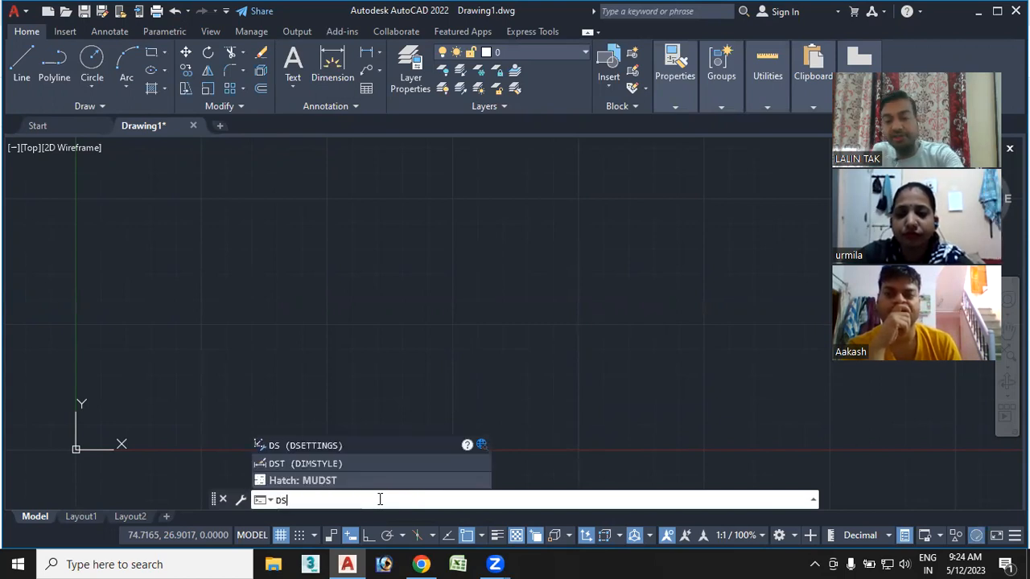
pyautogui.write('s')
pyautogui.press('Return')
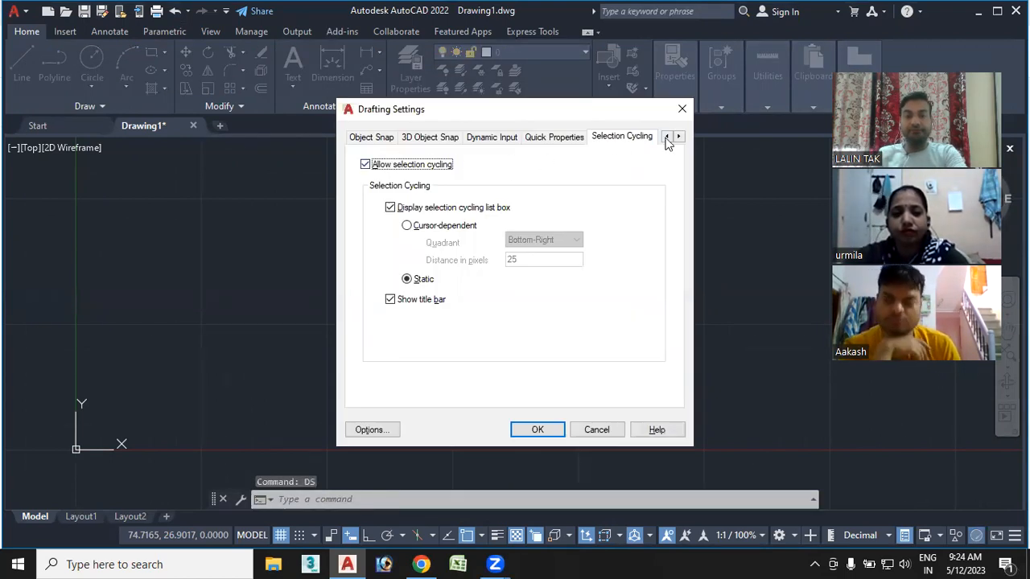
pyautogui.click(666, 137)
pyautogui.click(666, 137)
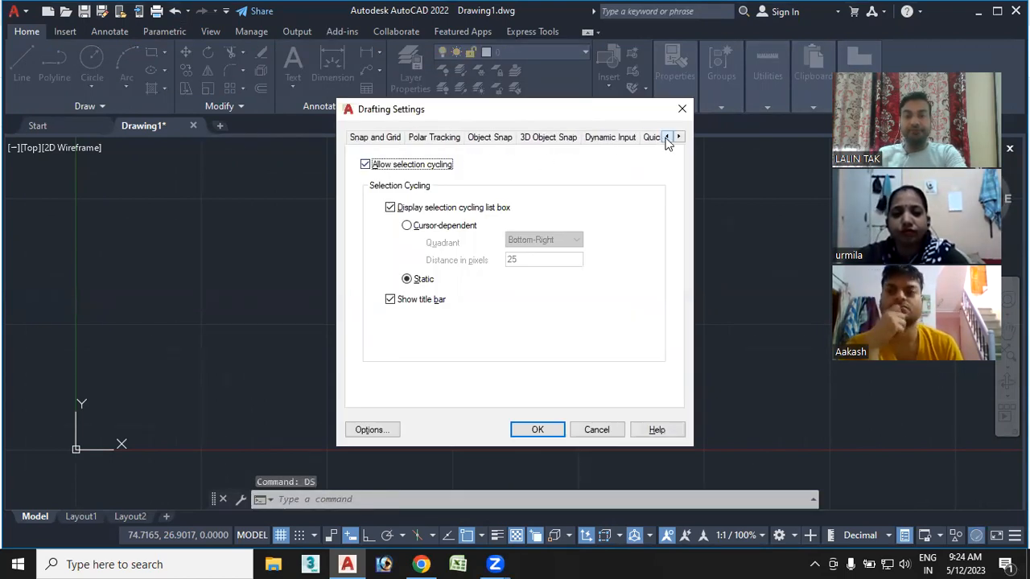
pyautogui.click(375, 138)
pyautogui.click(434, 137)
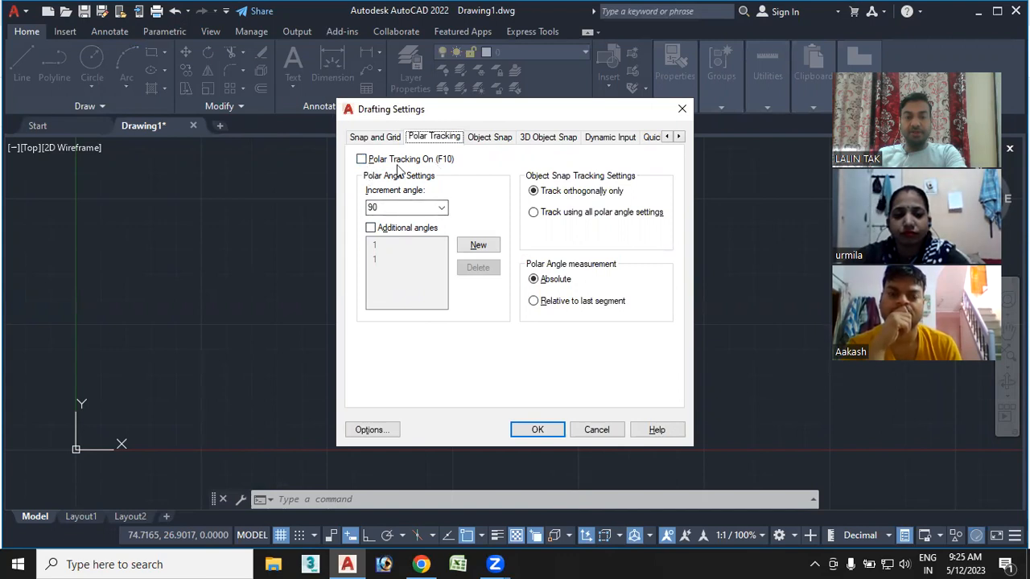
pyautogui.click(361, 159)
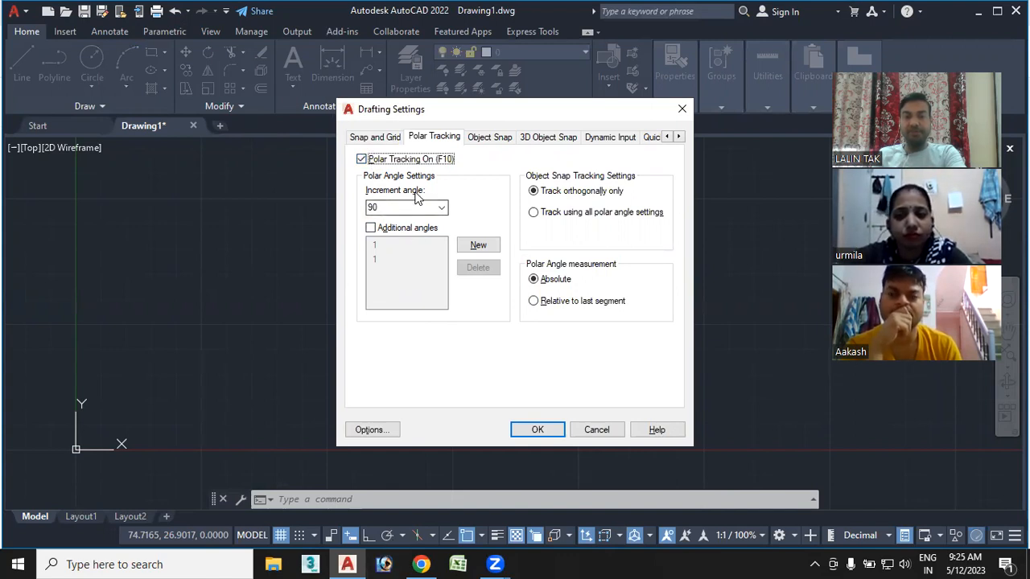
# Enable additional polar angles, add a 37-degree angle, and choose 37 as the polar tracking increment.
pyautogui.click(439, 209)
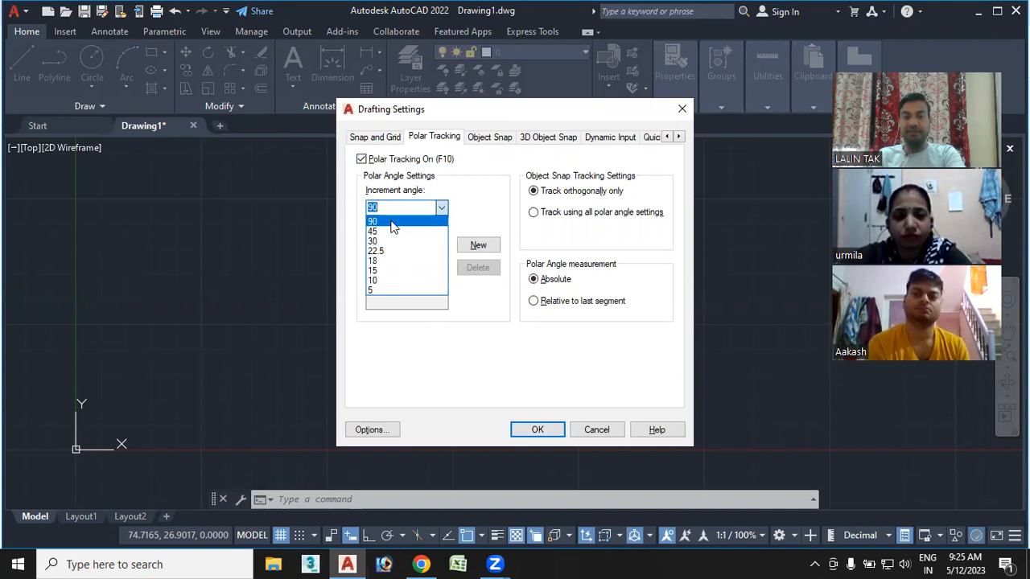
pyautogui.click(462, 208)
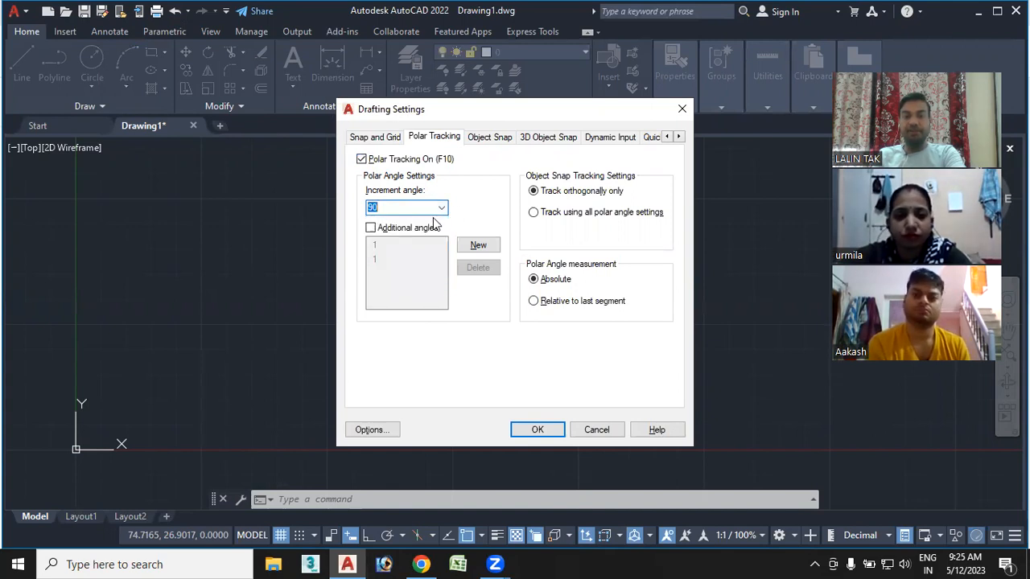
pyautogui.click(370, 229)
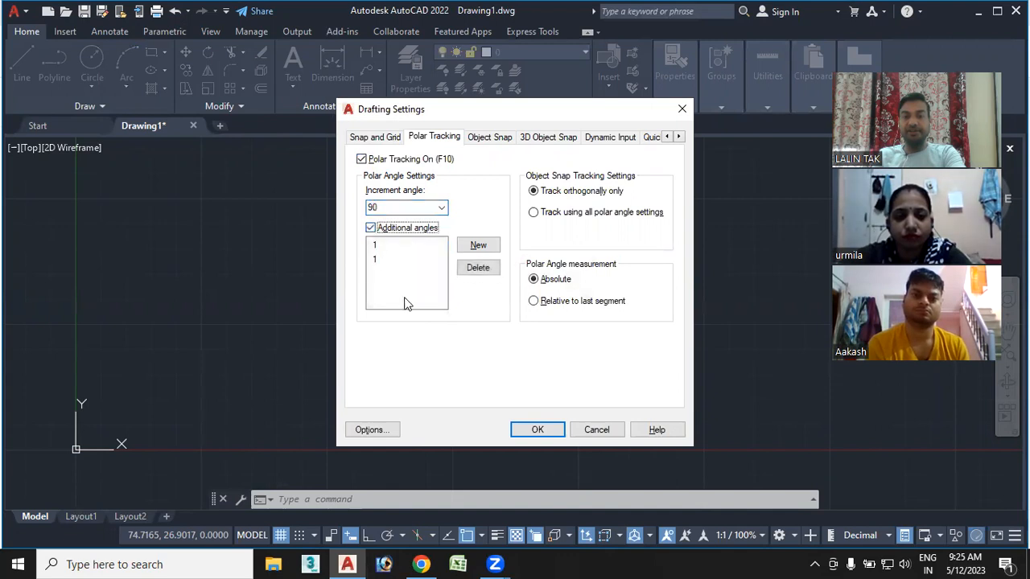
pyautogui.click(435, 209)
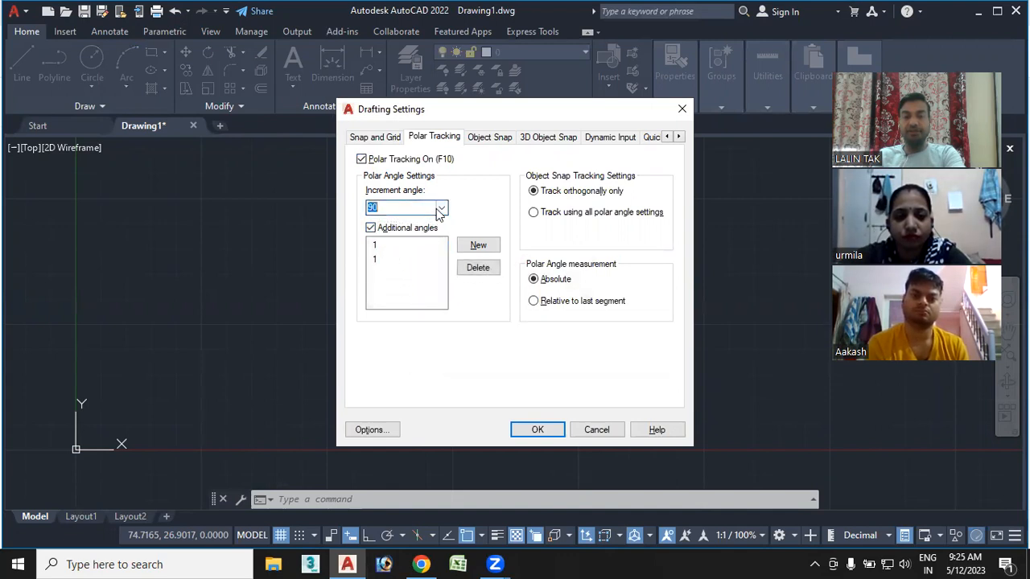
pyautogui.click(440, 209)
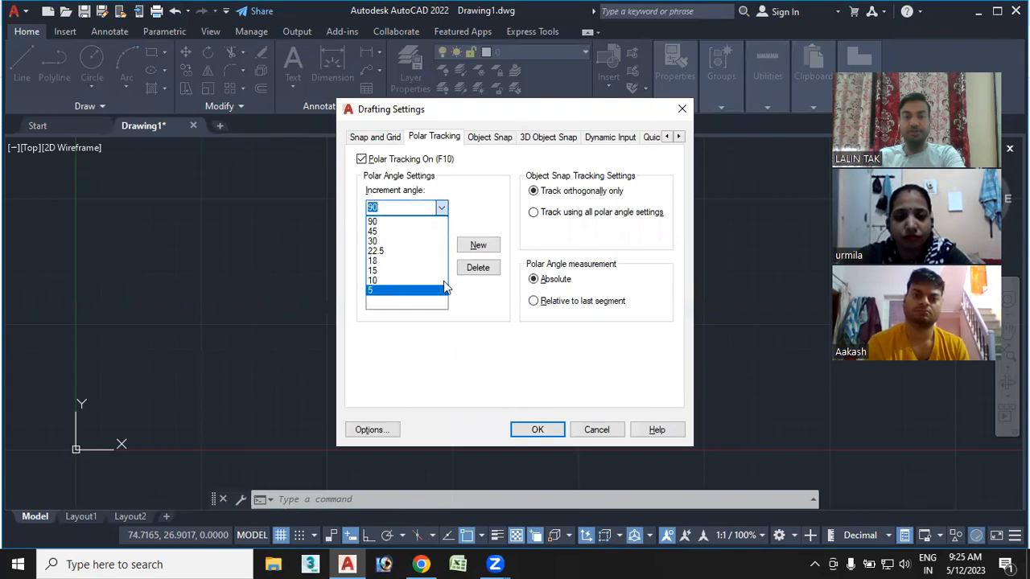
pyautogui.click(474, 246)
pyautogui.click(474, 246)
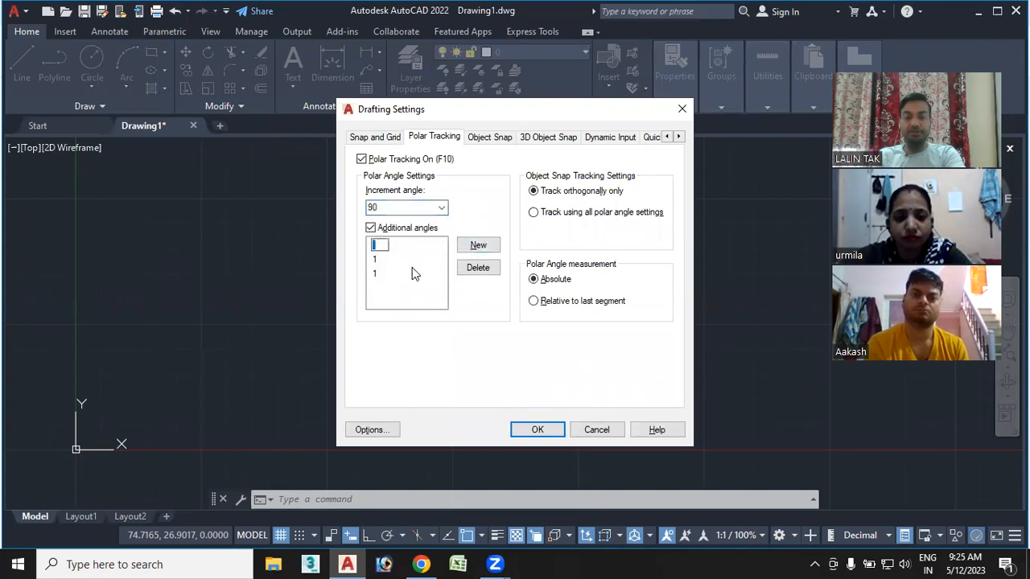
pyautogui.write('37')
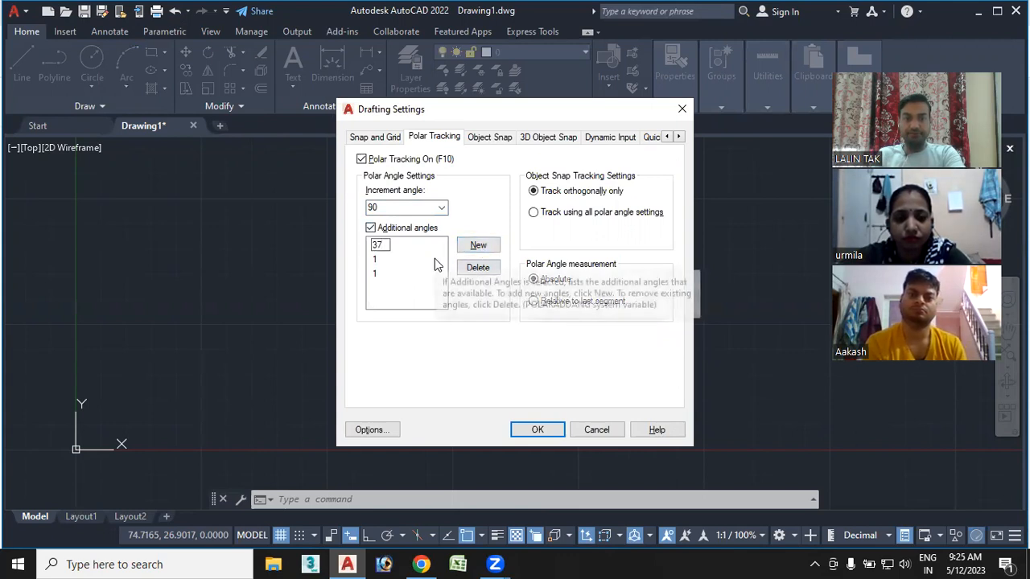
pyautogui.click(533, 430)
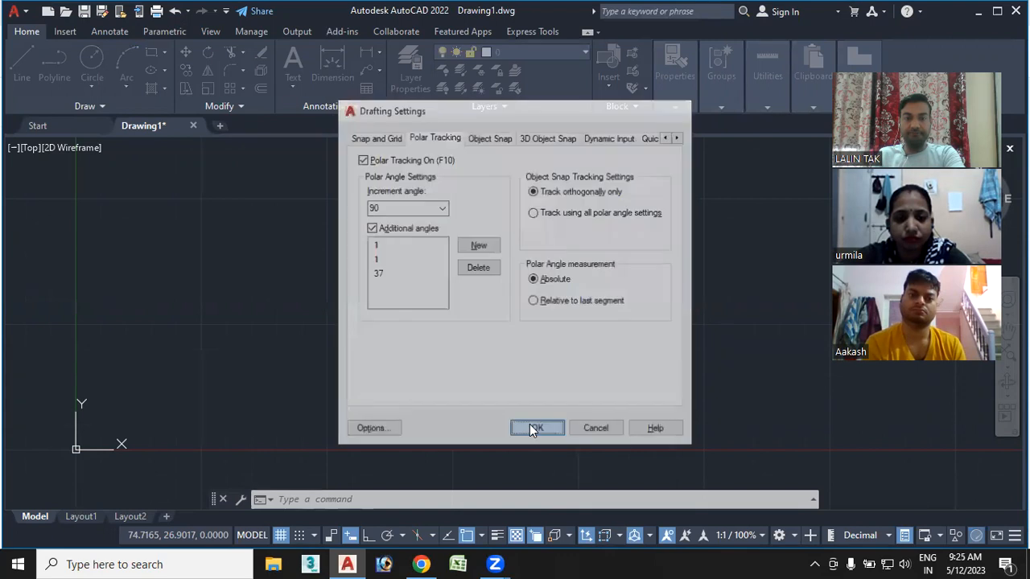
pyautogui.click(402, 536)
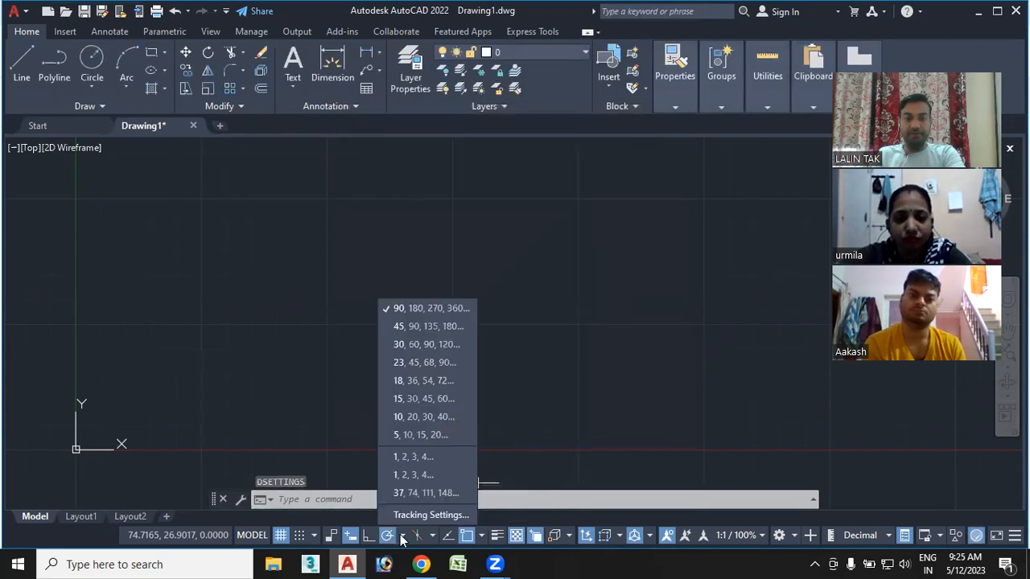
pyautogui.click(435, 495)
pyautogui.click(22, 60)
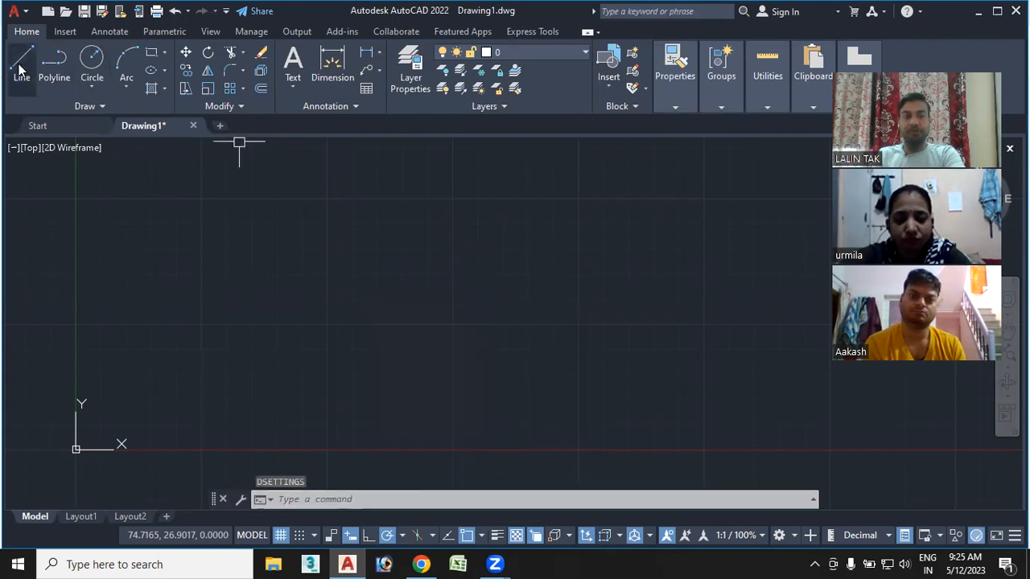
pyautogui.click(382, 335)
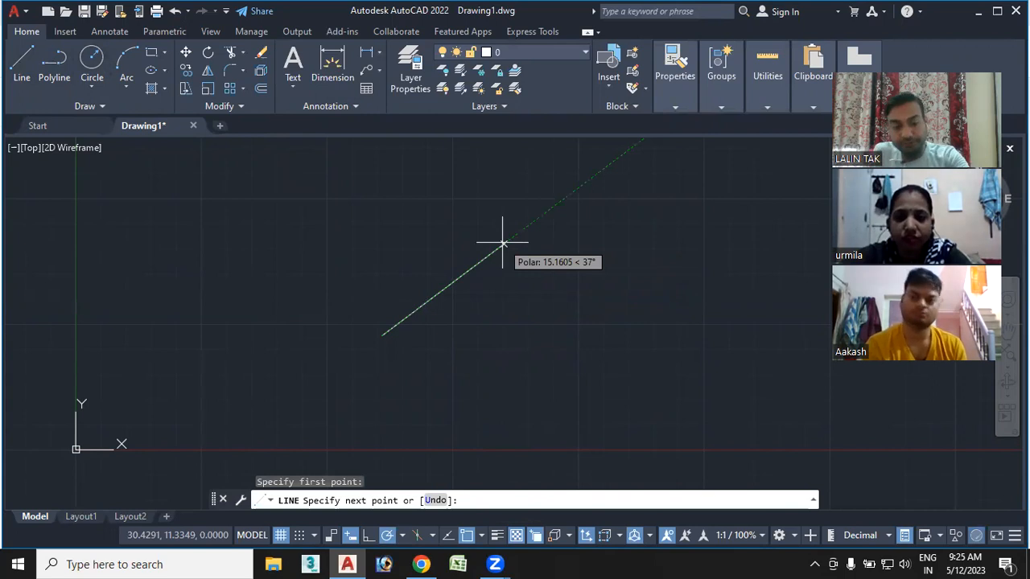
pyautogui.press('Escape')
pyautogui.press('Escape')
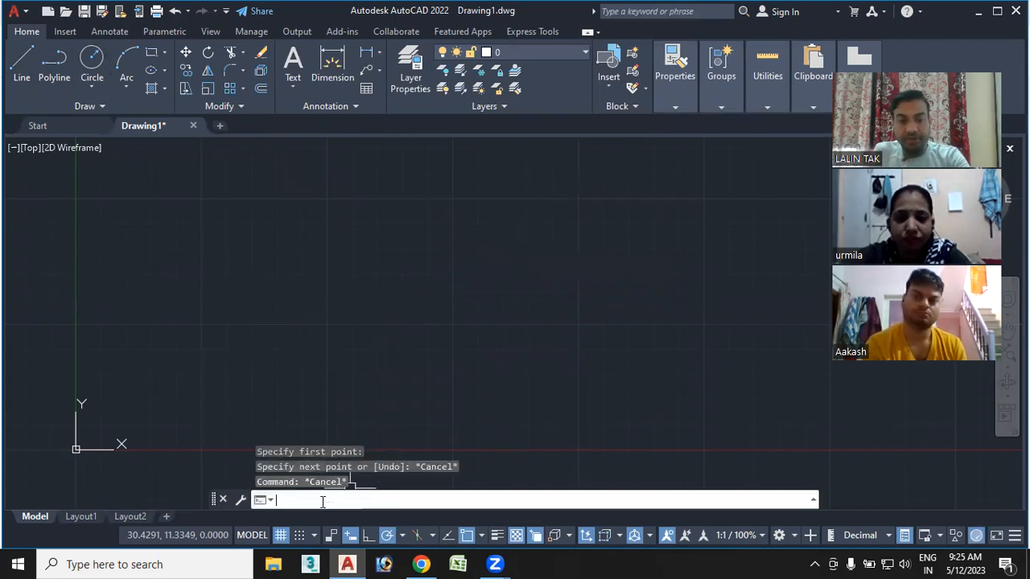
pyautogui.click(402, 535)
pyautogui.click(404, 513)
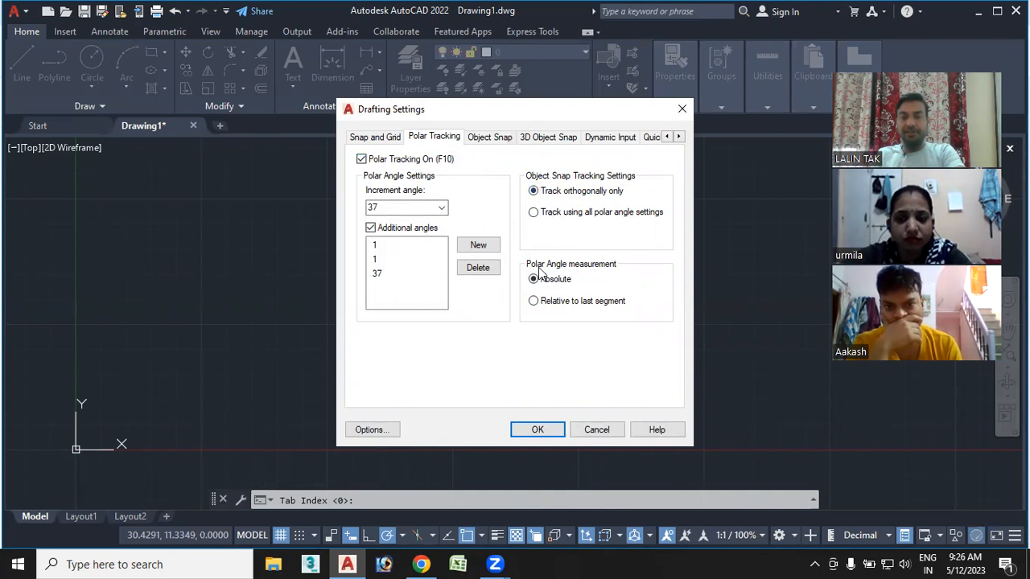
pyautogui.click(537, 430)
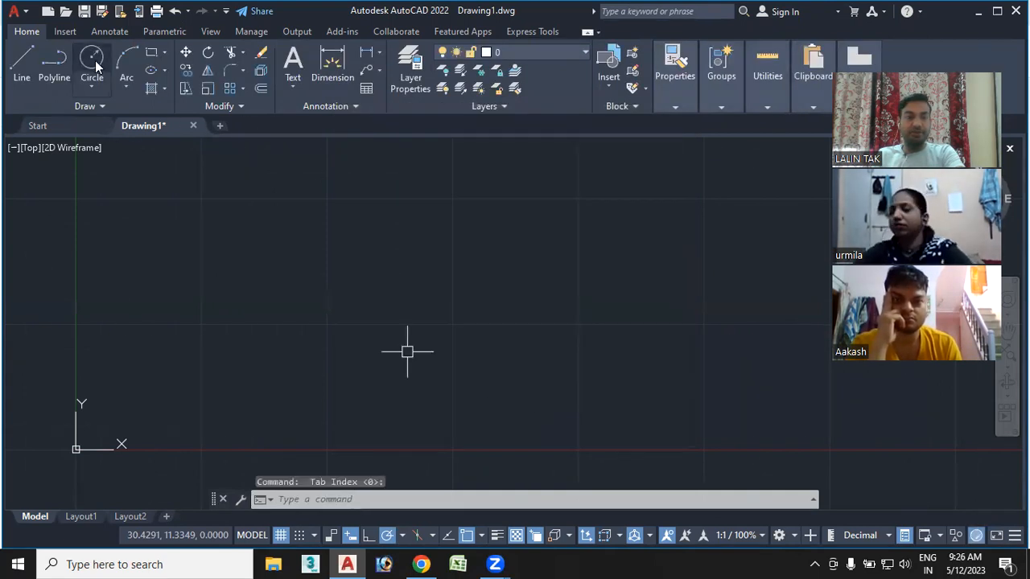
# Draw a circle with a radius of about 6.47 near the middle of the drawing area.
pyautogui.click(91, 58)
pyautogui.click(427, 306)
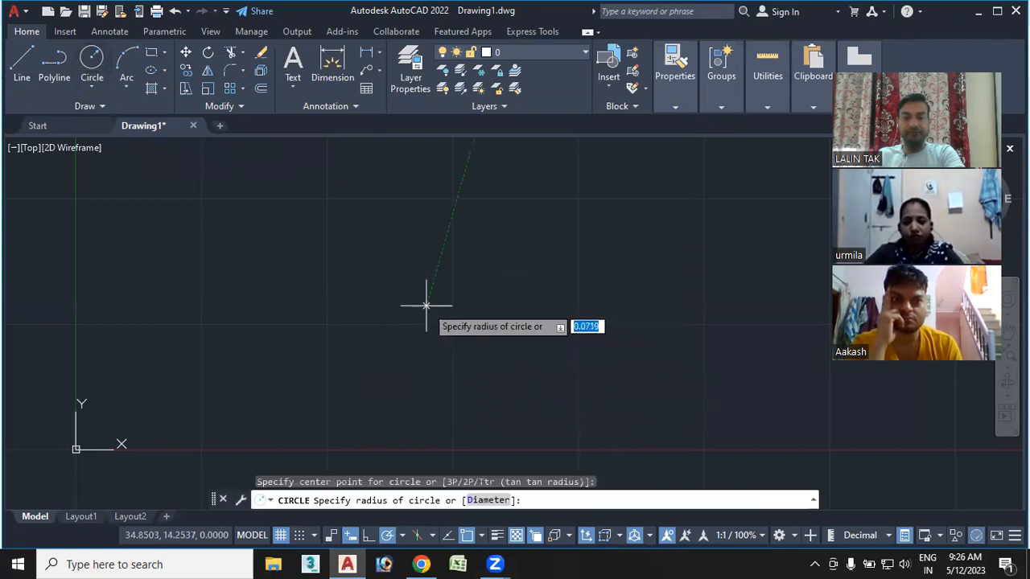
pyautogui.click(469, 354)
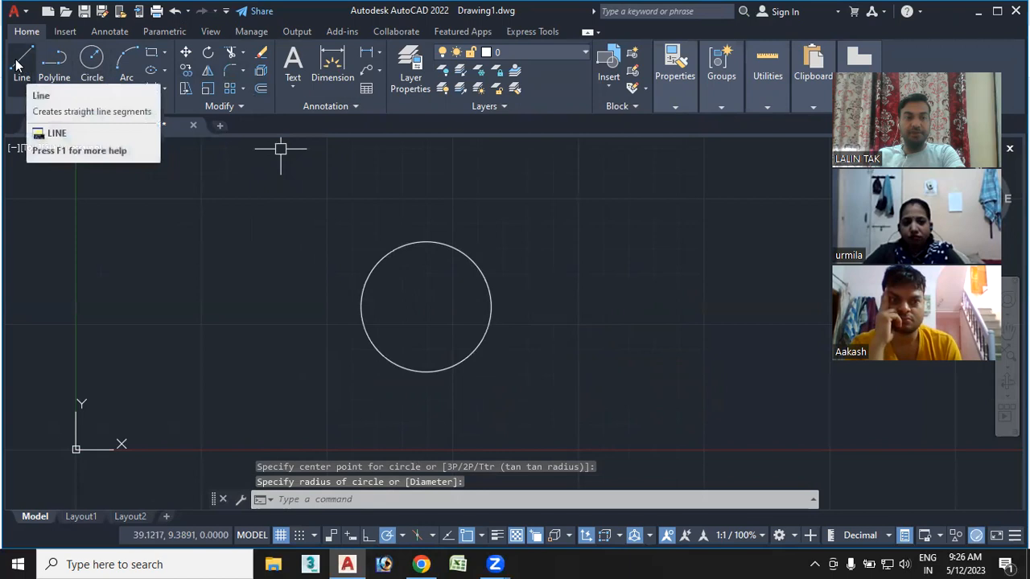
# Turn on object snap tracking and draw a smaller circle horizontally aligned with the large circle's centre.
pyautogui.click(90, 58)
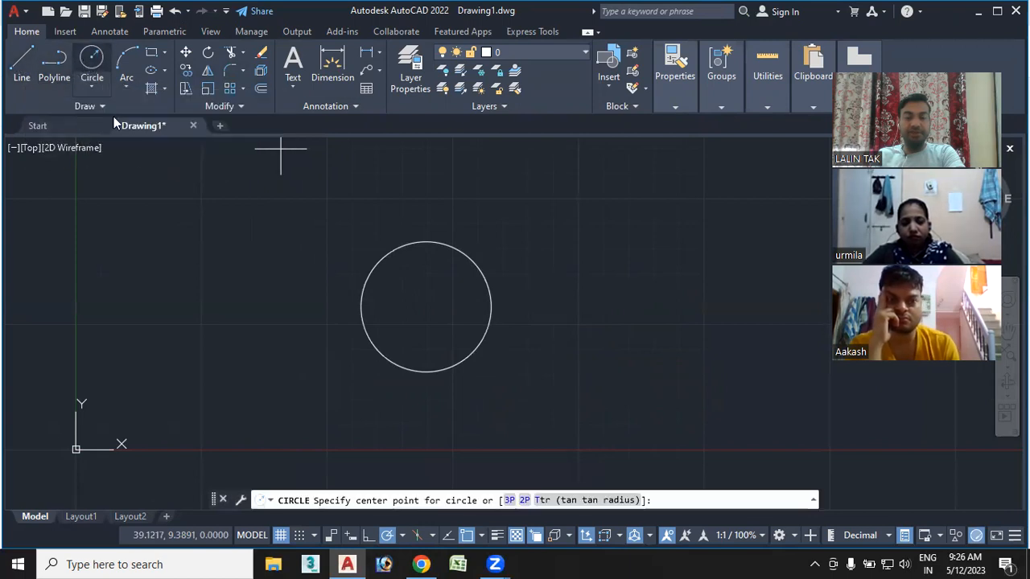
pyautogui.click(449, 536)
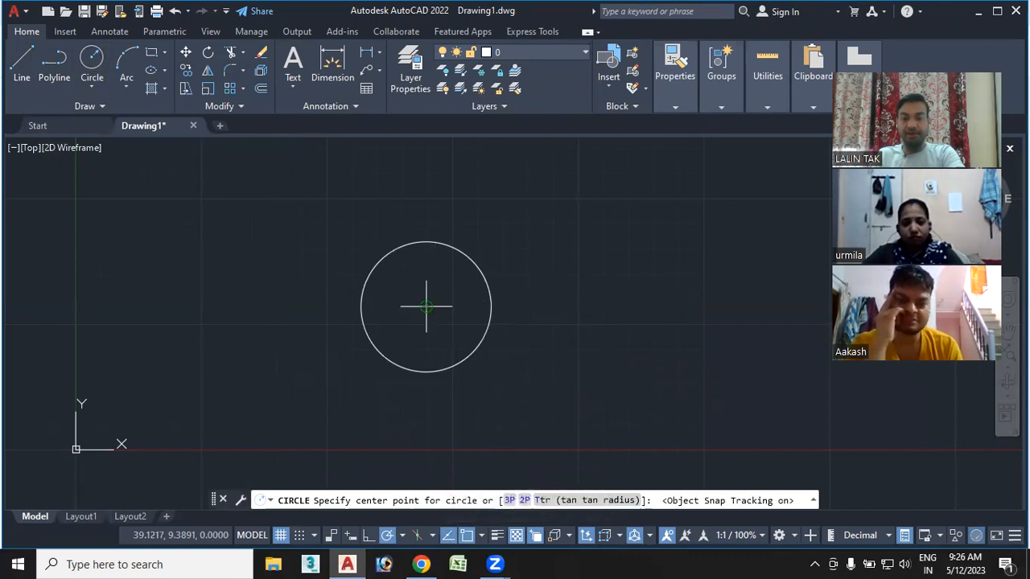
pyautogui.click(689, 305)
pyautogui.click(701, 321)
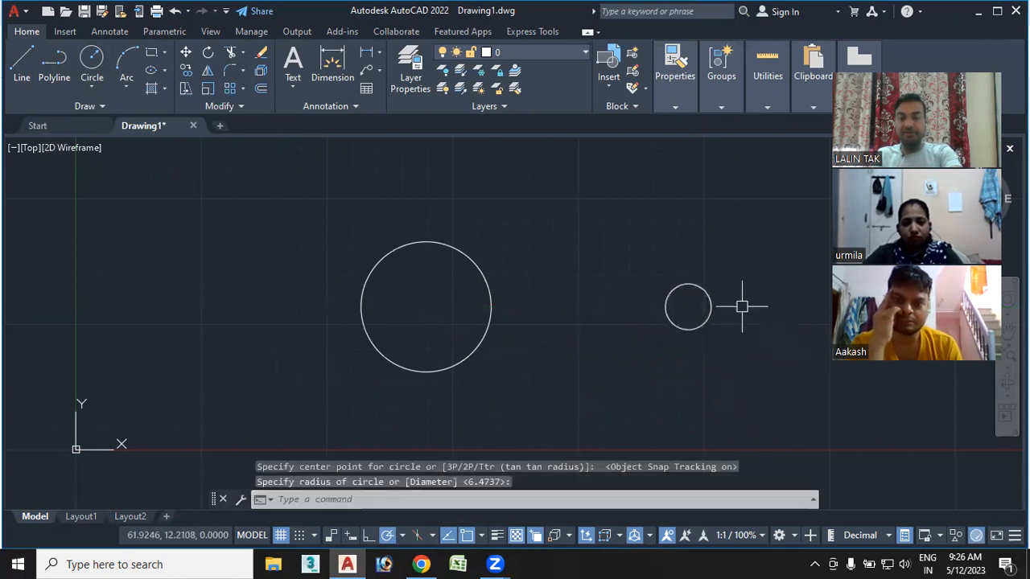
# Draw a circle with a radius of about 2.71 above the large circle, tracked vertically from its centre.
pyautogui.press('space')
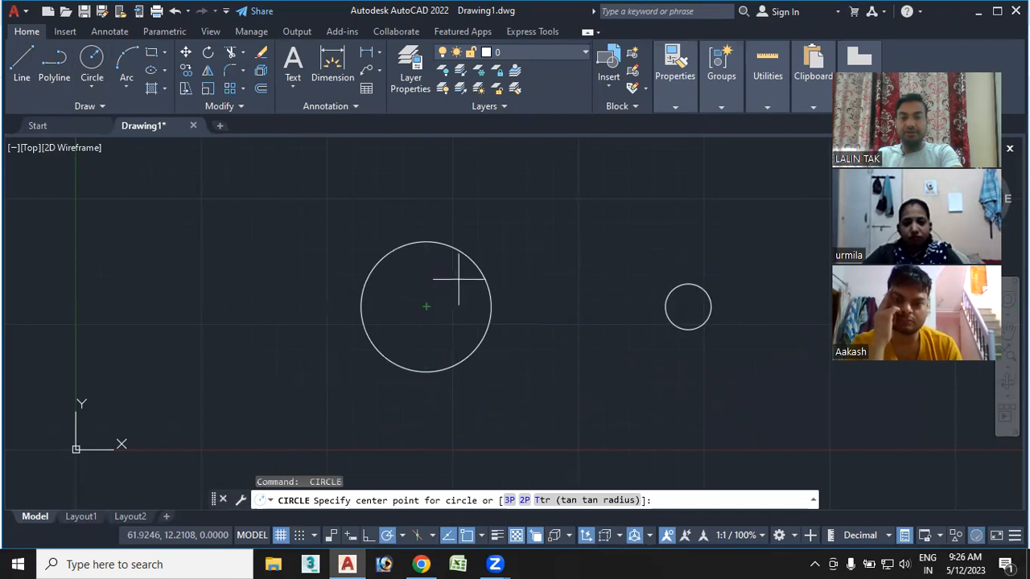
pyautogui.moveTo(726, 179); pyautogui.dragTo(707, 237, button='middle')
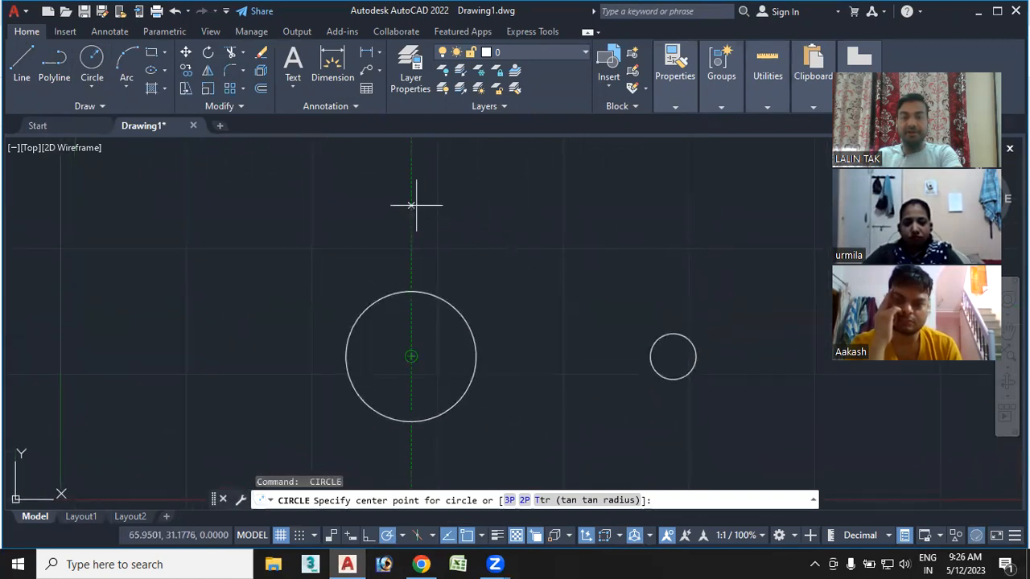
pyautogui.click(410, 165)
pyautogui.click(430, 180)
pyautogui.scroll(-4, 563, 265)
pyautogui.moveTo(564, 269); pyautogui.dragTo(566, 257, button='middle')
# Draw a circle with a radius of about 2.94 to the left of the large circle, tracked horizontally from its centre.
pyautogui.press('Return')
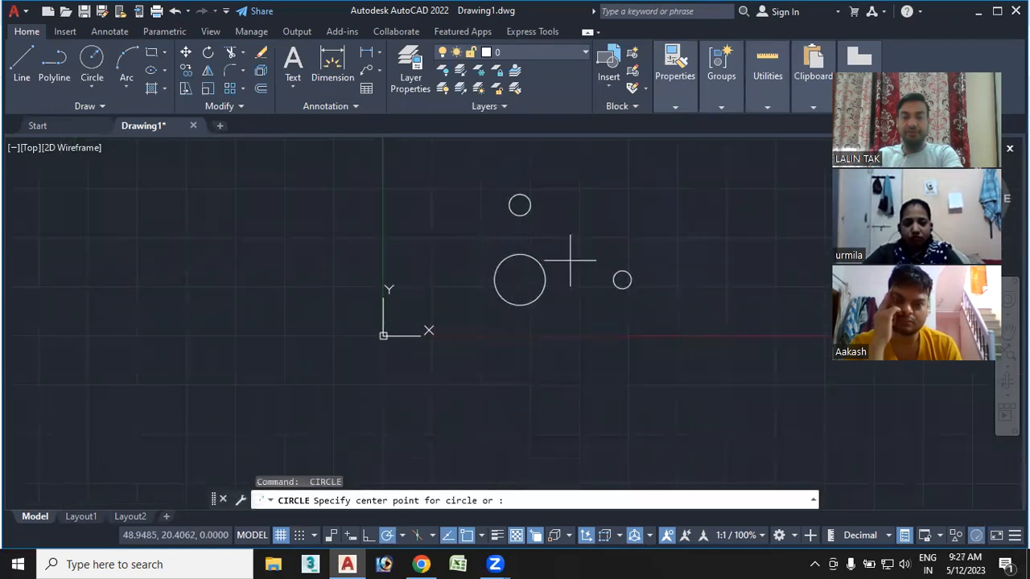
pyautogui.scroll(2, 520, 302)
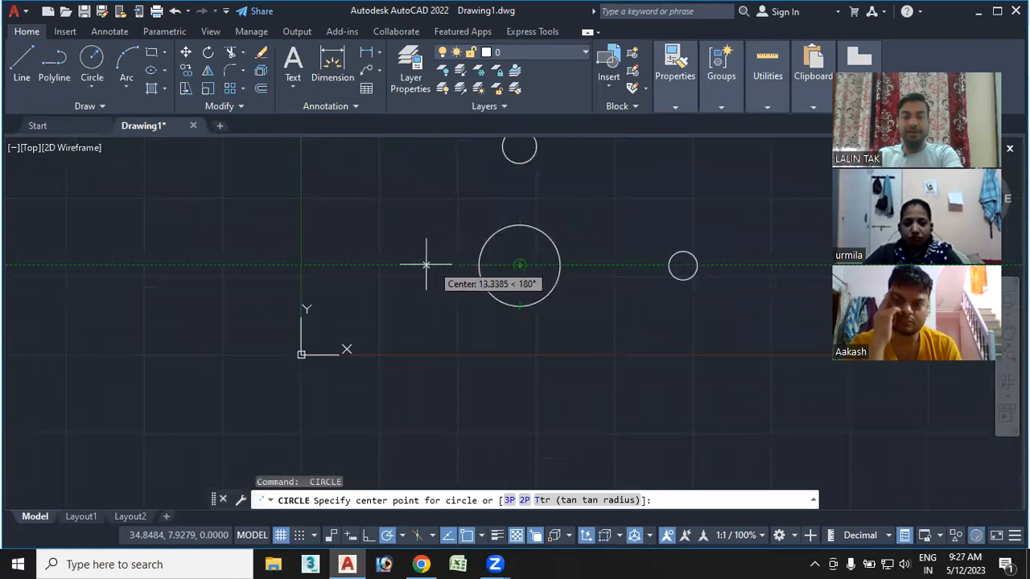
pyautogui.click(283, 264)
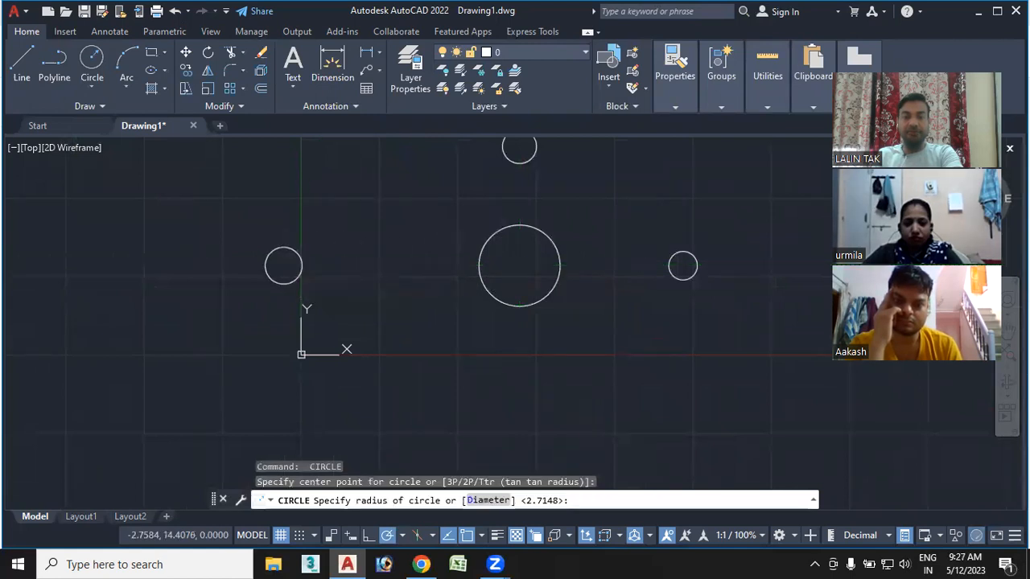
pyautogui.click(296, 277)
# Draw a circle with a radius of about 3.60 below the large circle, tracked vertically from its centre.
pyautogui.press('Return')
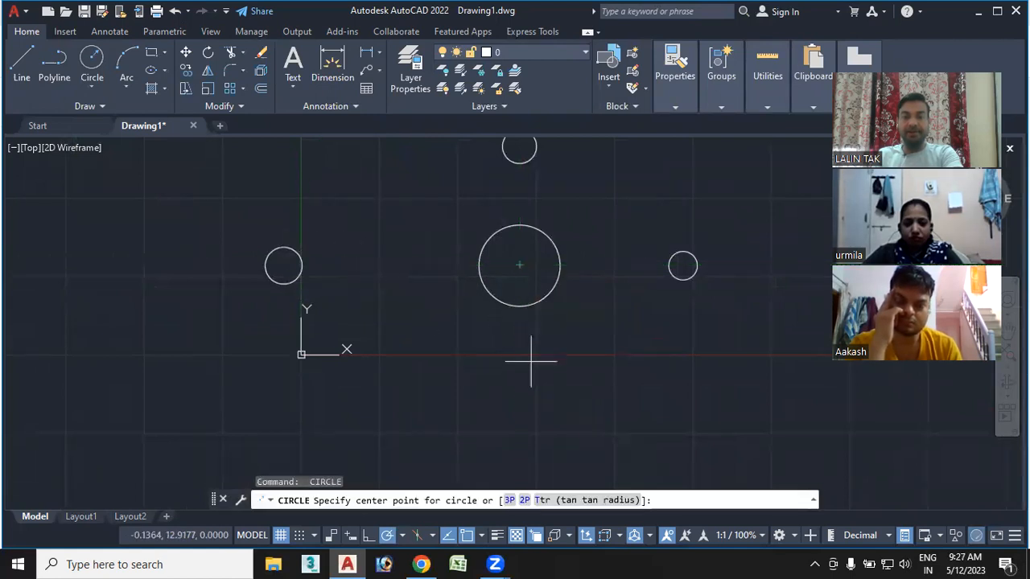
pyautogui.click(519, 412)
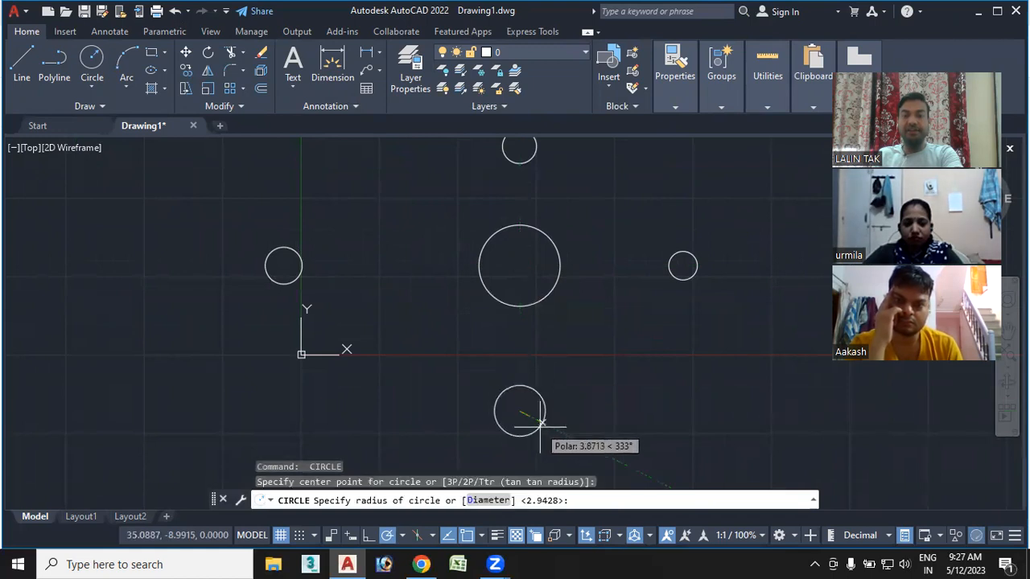
pyautogui.click(539, 420)
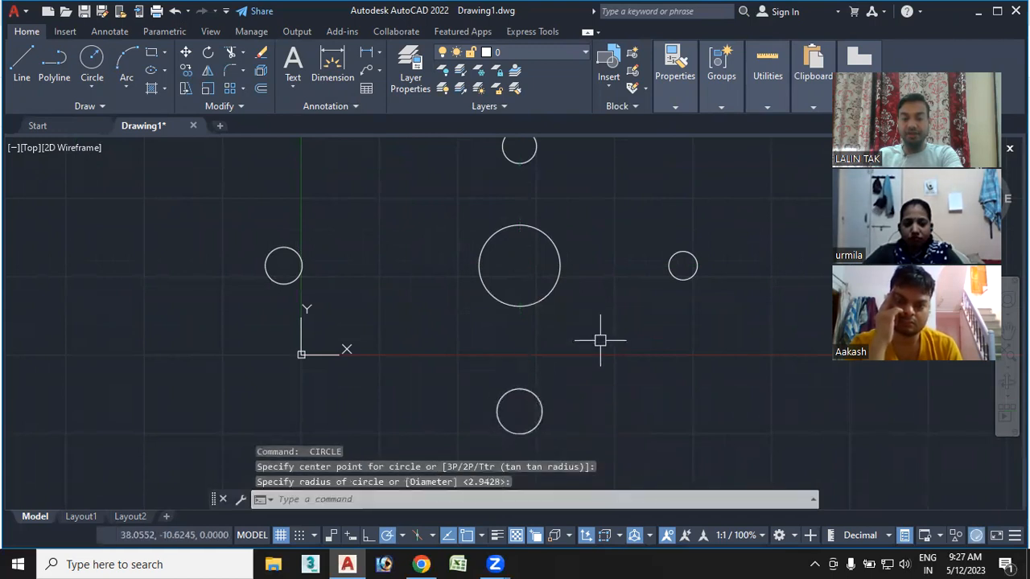
pyautogui.moveTo(600, 340); pyautogui.dragTo(520, 346, button='middle')
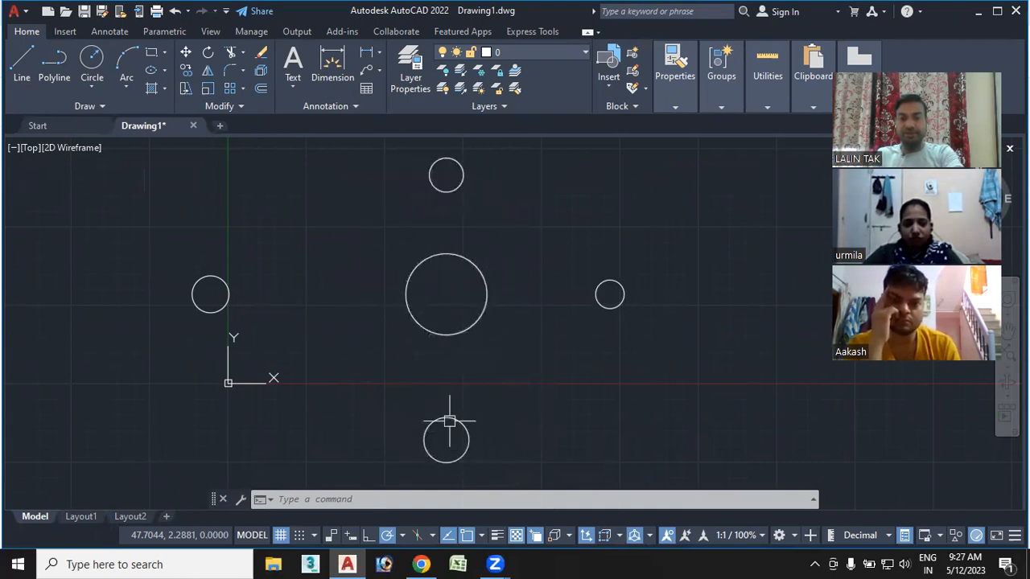
# Set object snap tracking to track using all polar angle settings, keeping the 37-degree increment.
pyautogui.click(403, 536)
pyautogui.click(441, 500)
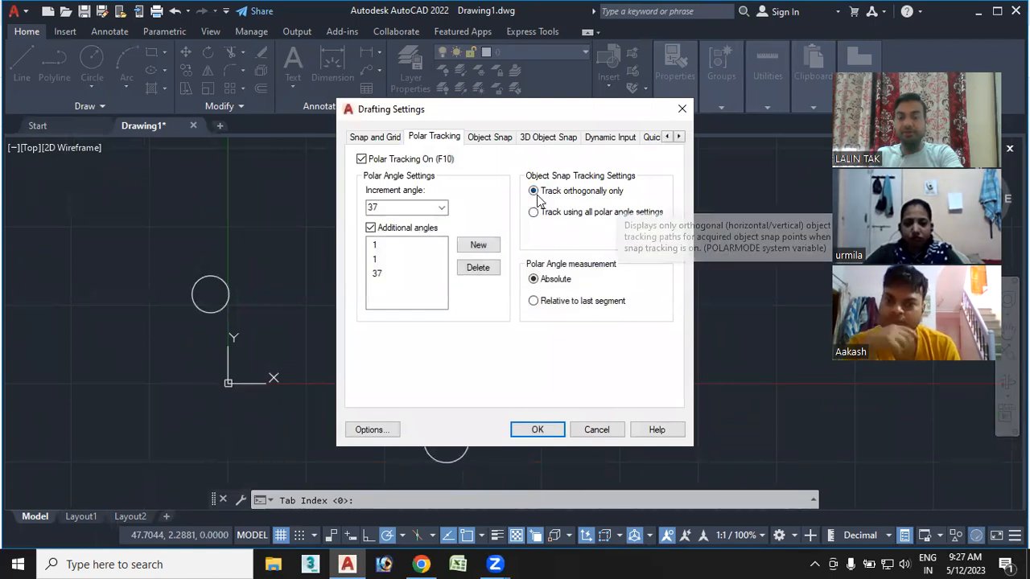
pyautogui.click(442, 207)
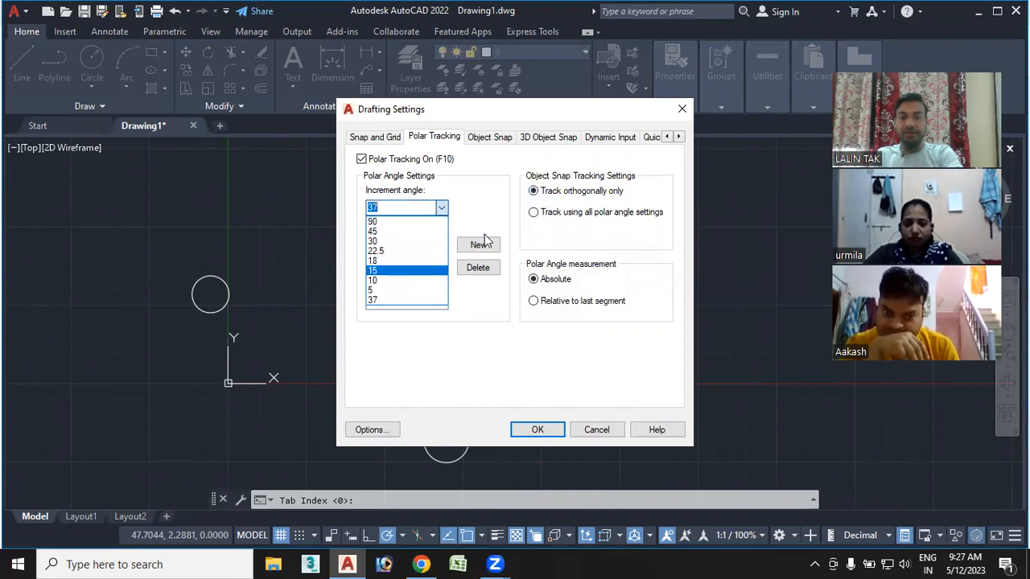
pyautogui.click(532, 235)
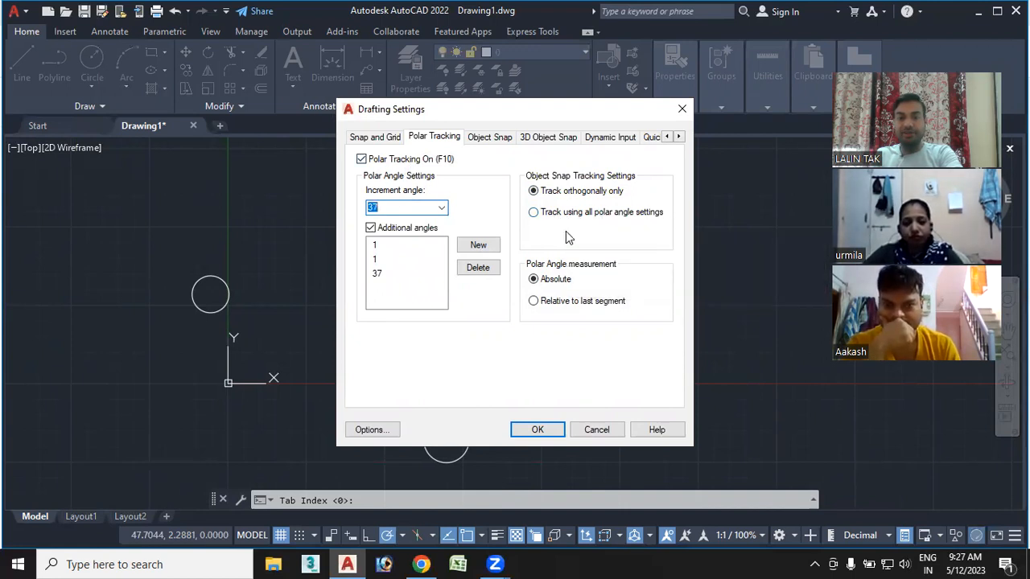
pyautogui.click(532, 213)
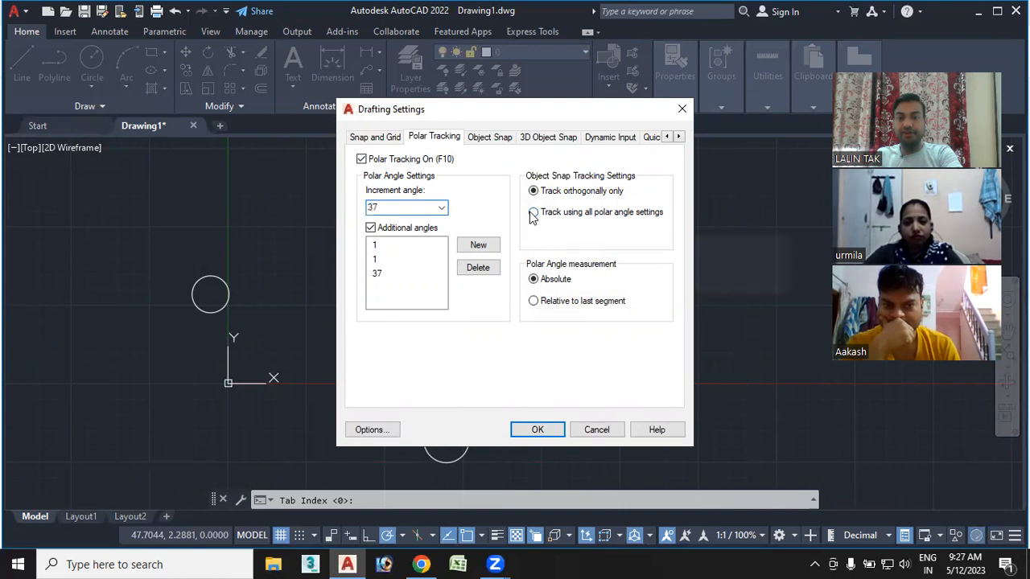
pyautogui.click(536, 429)
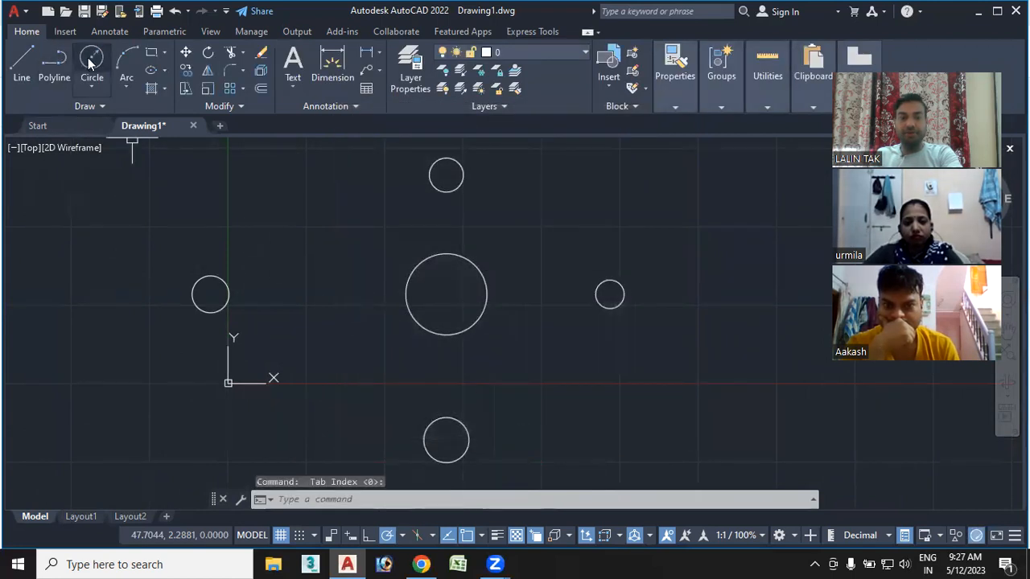
# Draw a circle to the upper right of the large circle, centred on the 37-degree tracking path from its centre.
pyautogui.click(92, 61)
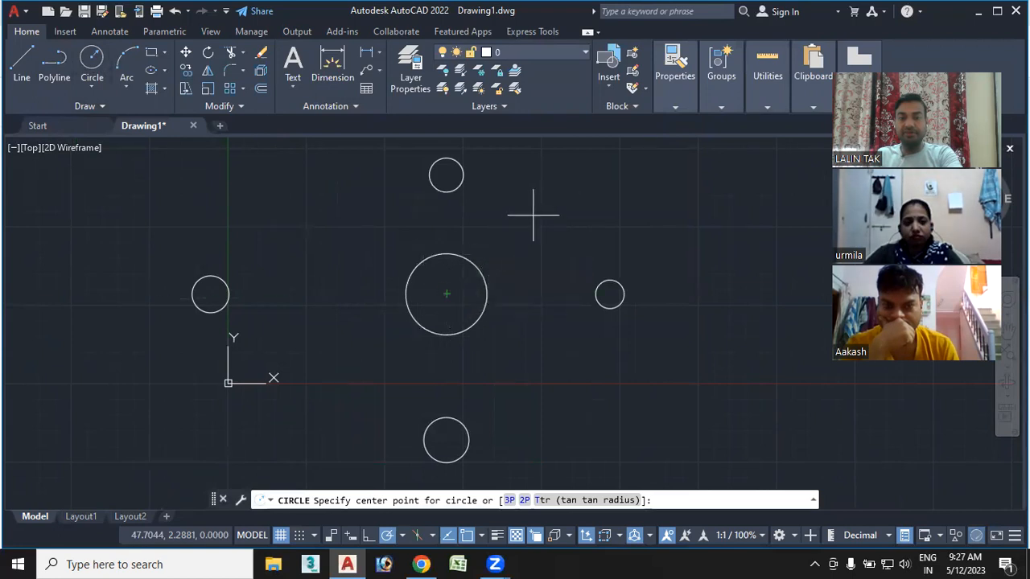
pyautogui.click(586, 189)
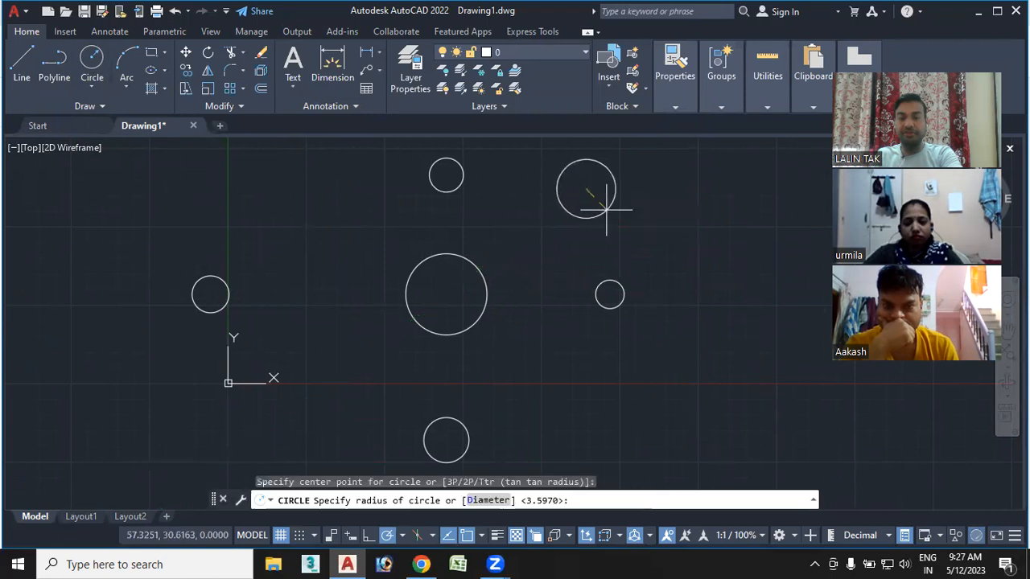
pyautogui.click(606, 209)
# Draw connected lines from the upper-right circle's centre to the large circle's centre and on to the right circle's centre.
pyautogui.moveTo(526, 315); pyautogui.dragTo(478, 363, button='middle')
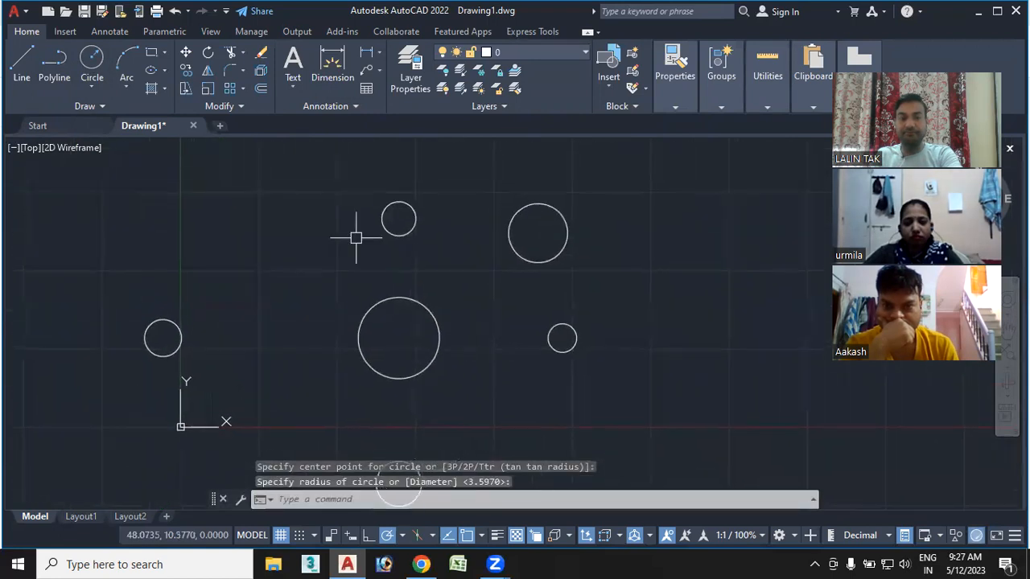
pyautogui.click(35, 71)
pyautogui.click(538, 233)
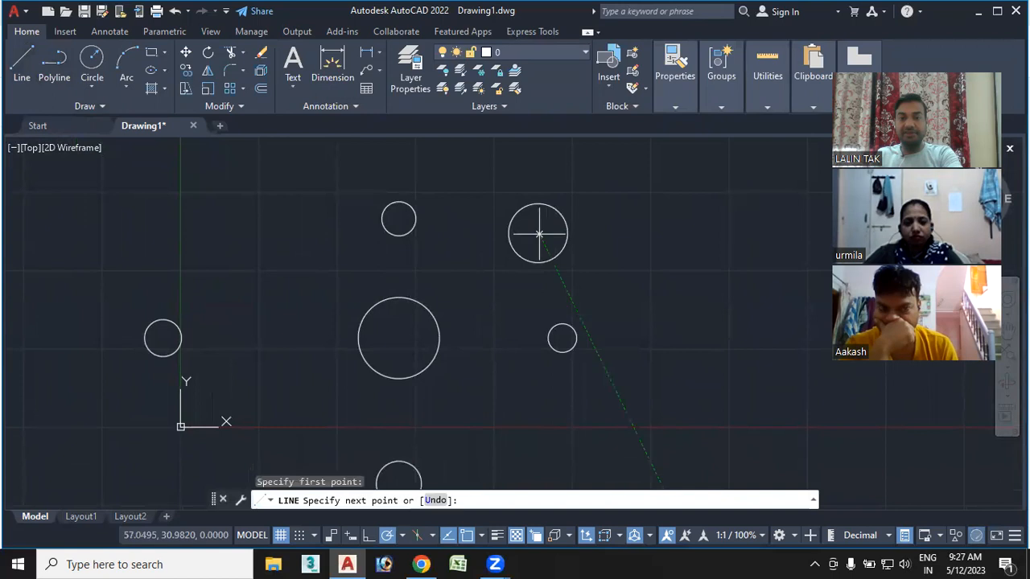
pyautogui.click(398, 338)
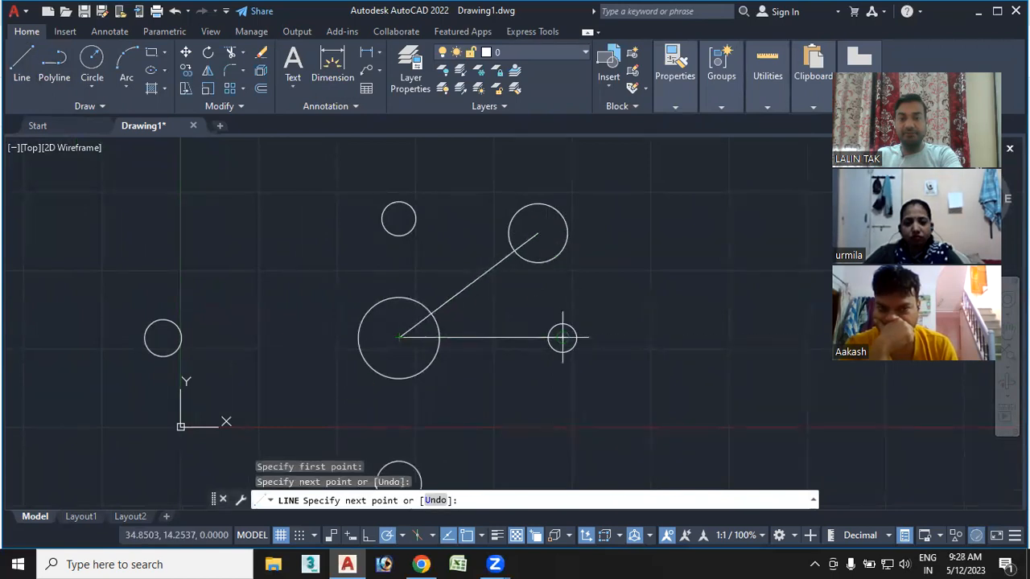
pyautogui.click(562, 338)
pyautogui.press('Escape')
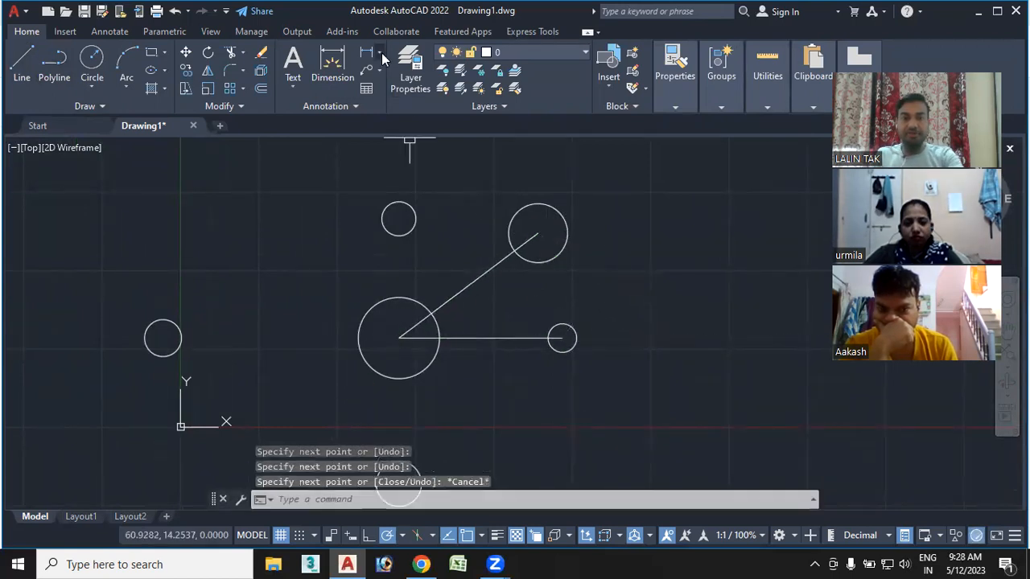
# Add an angular dimension between the inclined line and the horizontal line near the large circle.
pyautogui.click(378, 58)
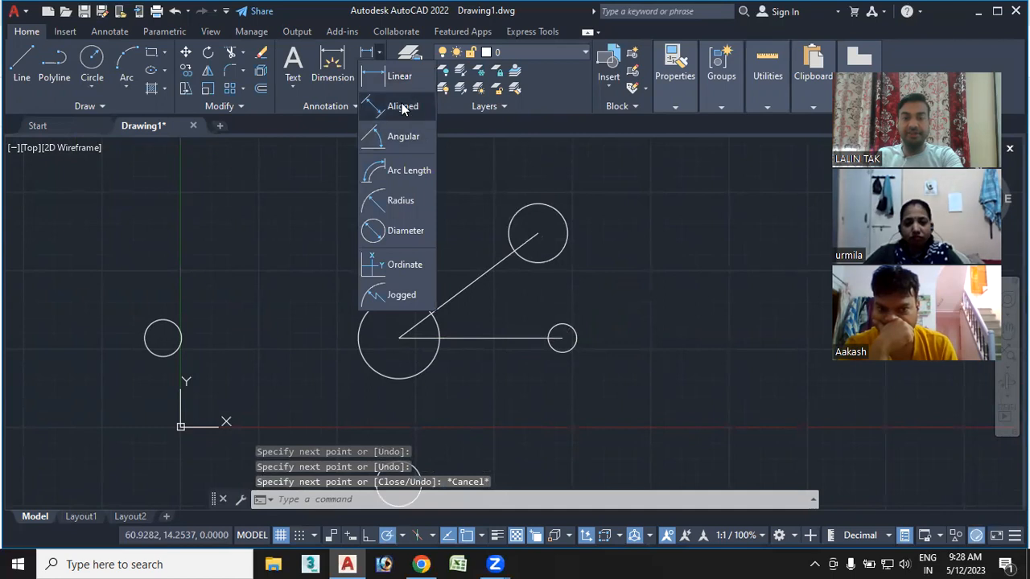
pyautogui.click(403, 108)
pyautogui.click(378, 58)
pyautogui.click(402, 136)
pyautogui.click(455, 296)
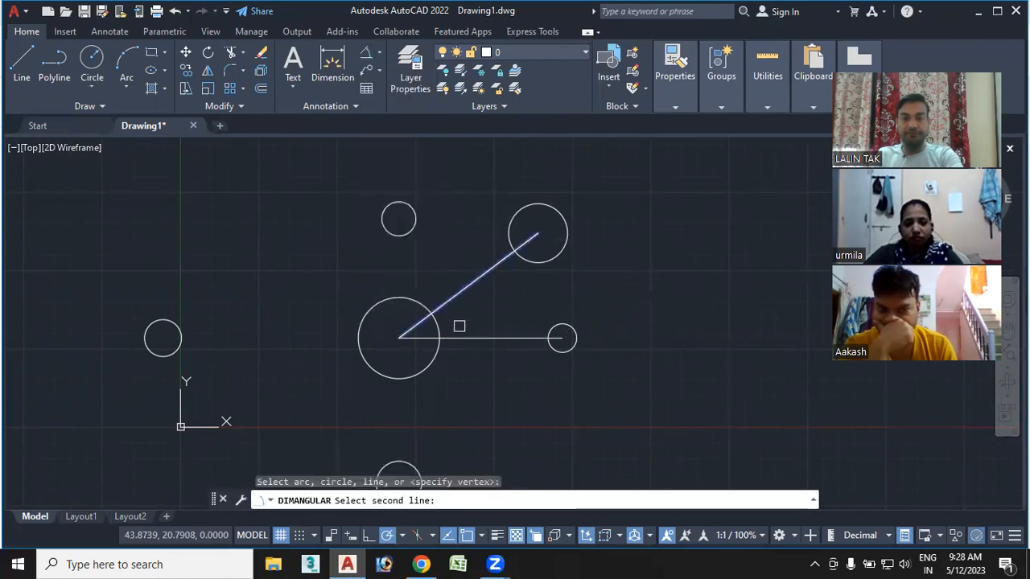
pyautogui.click(467, 337)
pyautogui.click(461, 330)
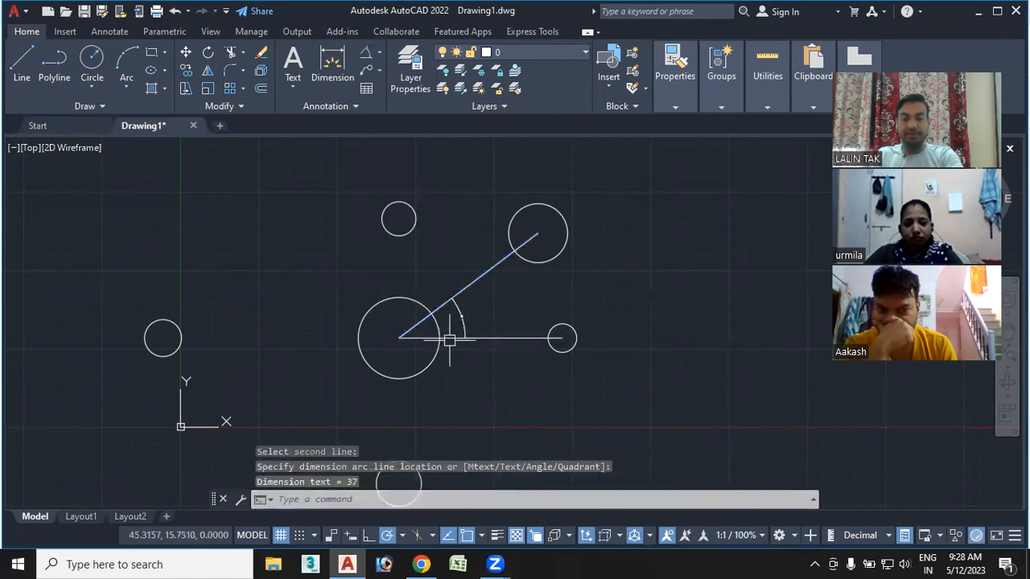
pyautogui.scroll(8, 458, 318)
pyautogui.scroll(-9, 544, 266)
pyautogui.scroll(-2, 541, 289)
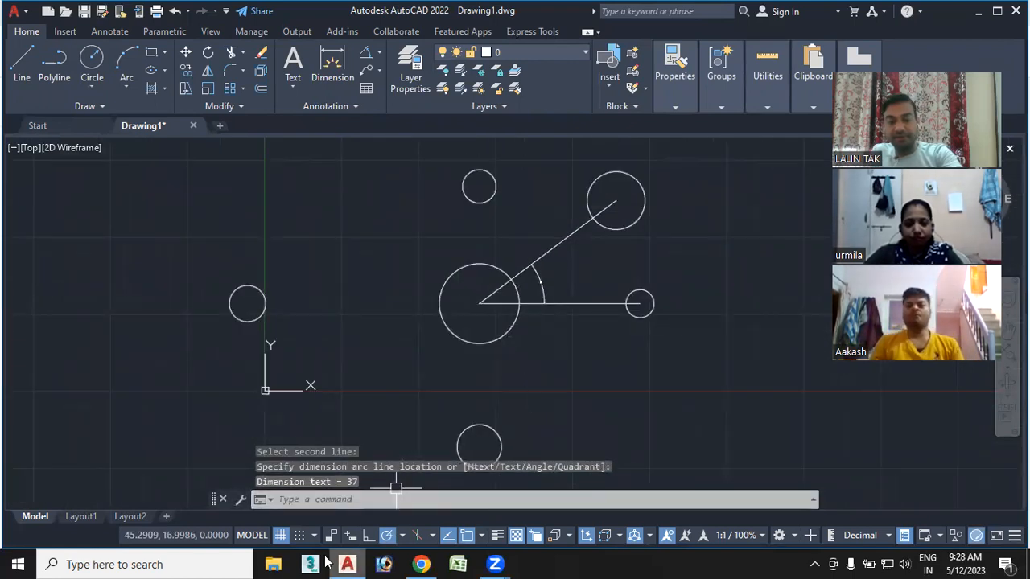
# Review the polar tracking settings, switch the increment to 45 degrees, and place a line's start point in the empty area right of the circles.
pyautogui.click(407, 515)
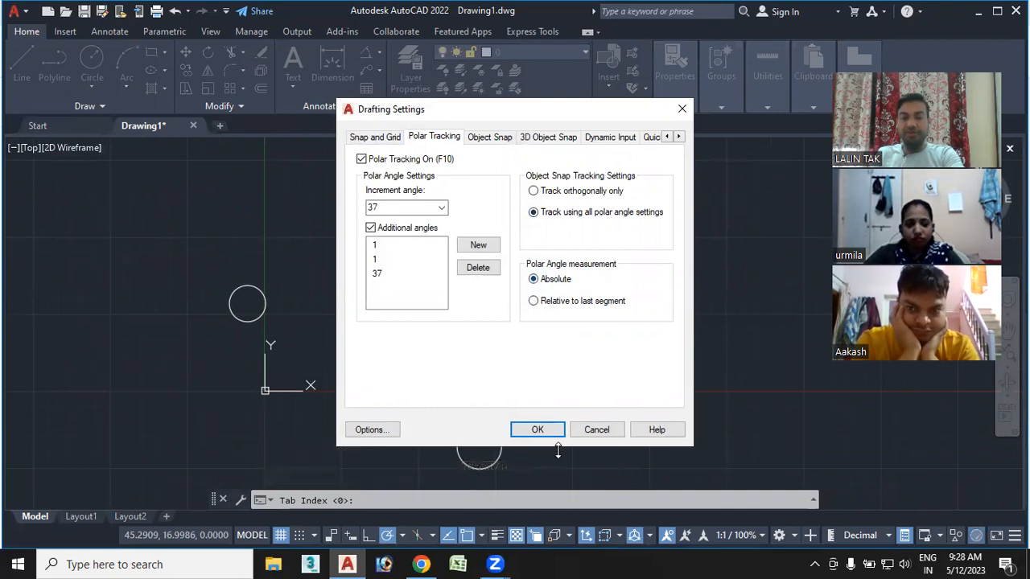
pyautogui.click(538, 429)
pyautogui.moveTo(555, 339)
pyautogui.mouseDown(button='middle')
pyautogui.moveTo(349, 368)
pyautogui.moveTo(265, 364)
pyautogui.mouseUp(button='middle')
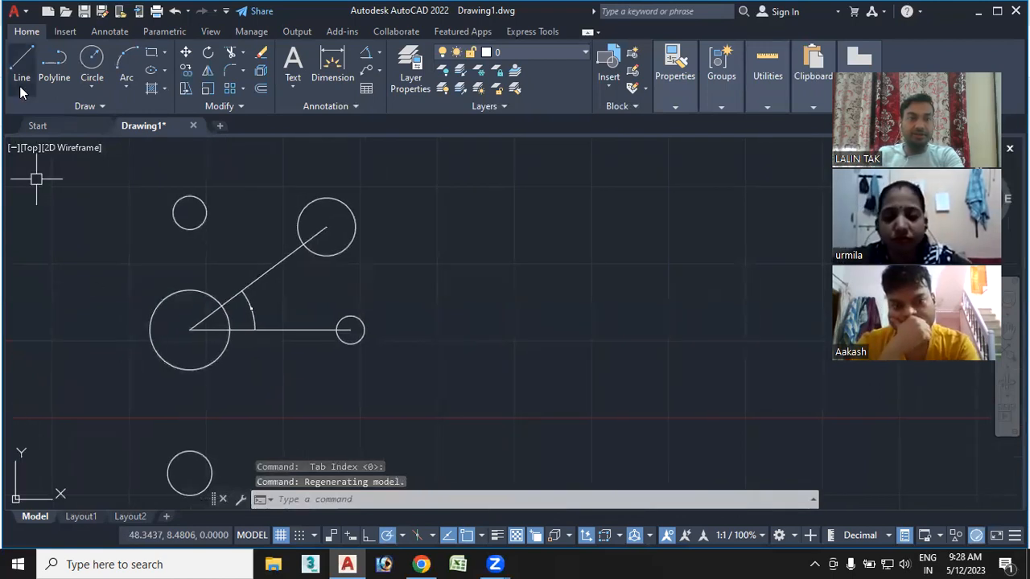
pyautogui.click(22, 60)
pyautogui.moveTo(524, 351)
pyautogui.mouseDown(button='middle')
pyautogui.moveTo(419, 342)
pyautogui.moveTo(435, 349)
pyautogui.mouseUp(button='middle')
pyautogui.click(403, 537)
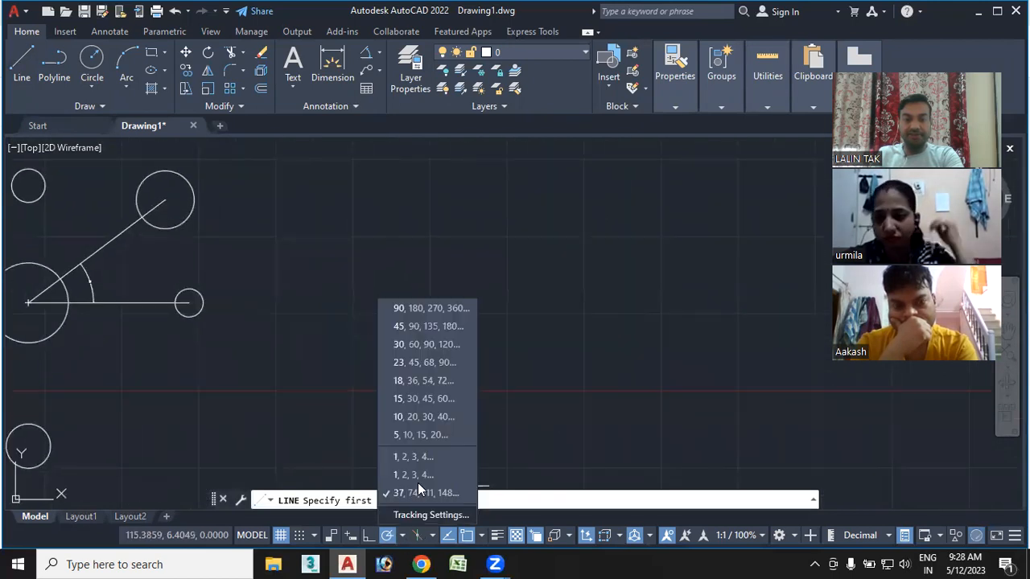
pyautogui.click(414, 328)
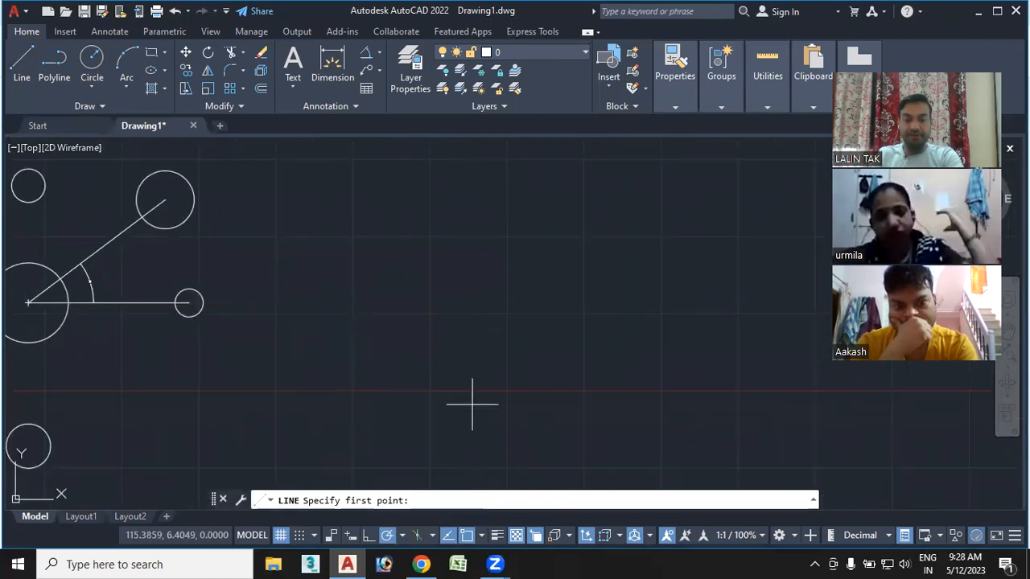
pyautogui.click(453, 383)
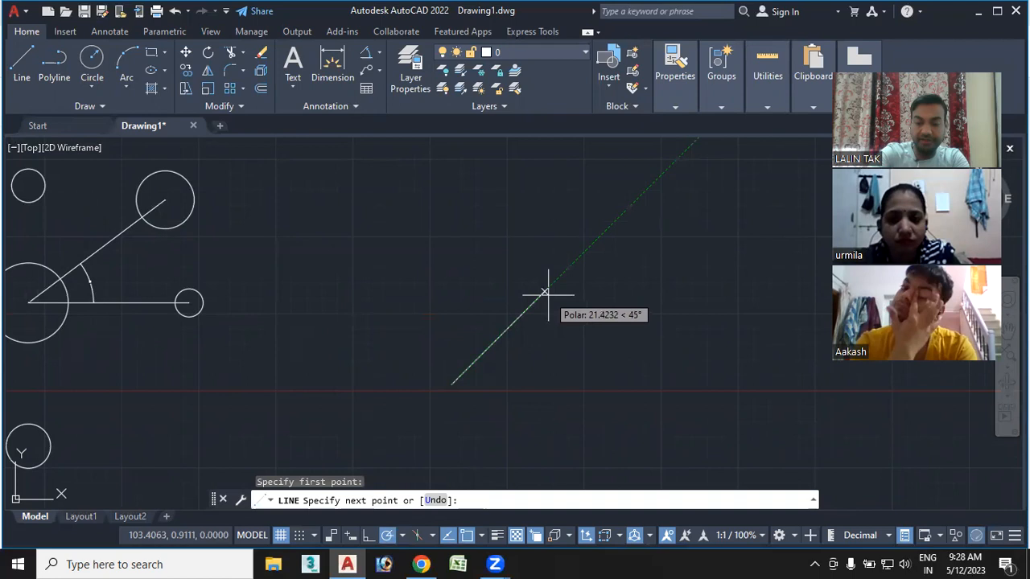
# Try a 10-unit line segment at 45 degrees, inspect it, and undo the segment.
pyautogui.write('10')
pyautogui.press('Return')
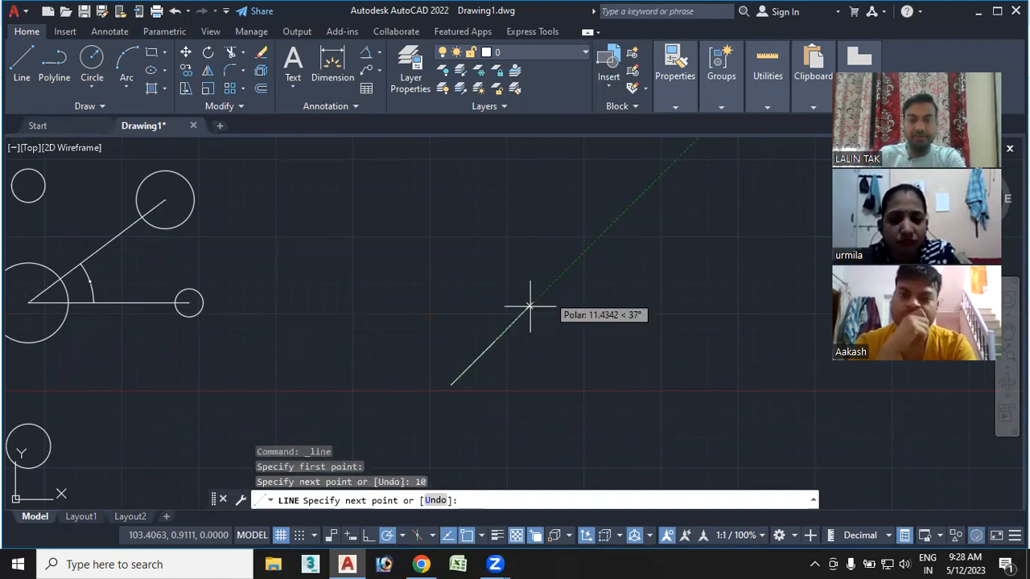
pyautogui.scroll(3, 508, 323)
pyautogui.moveTo(486, 350); pyautogui.dragTo(526, 313, button='middle')
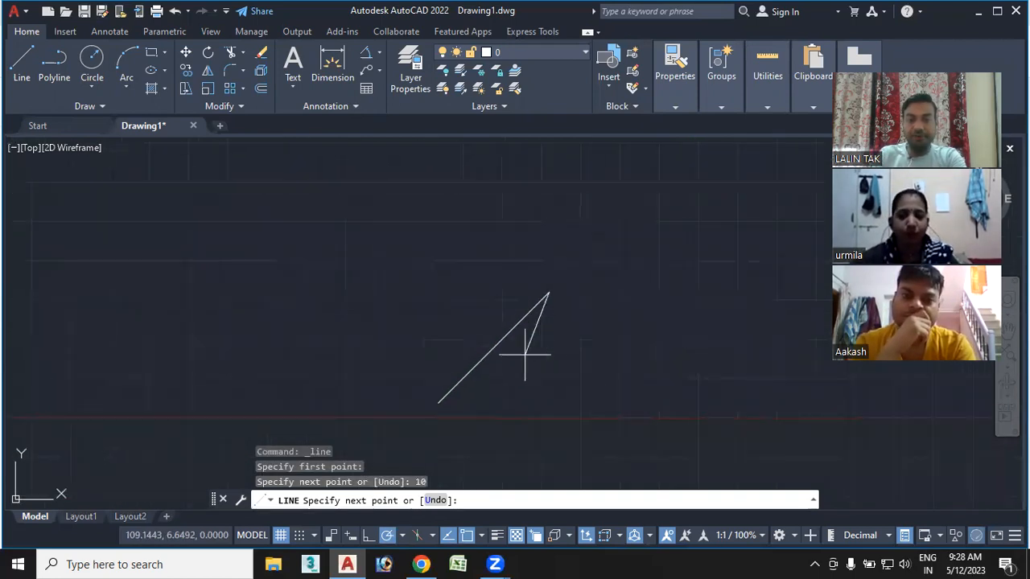
pyautogui.scroll(-4, 482, 369)
pyautogui.hotkey('ctrl', 'z')
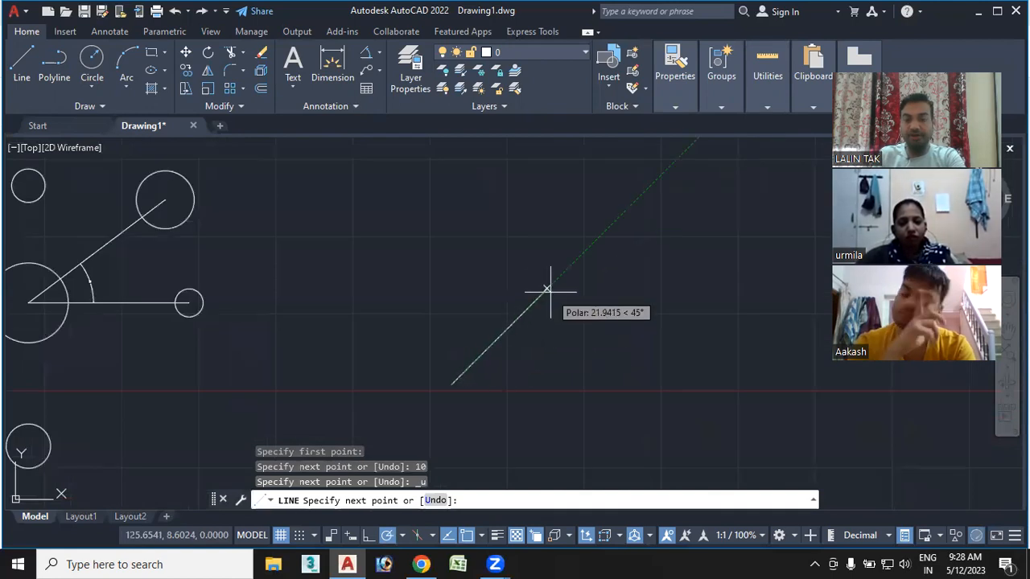
# Draw a 10-unit line segment at 45 degrees from the placed start point.
pyautogui.write('1')
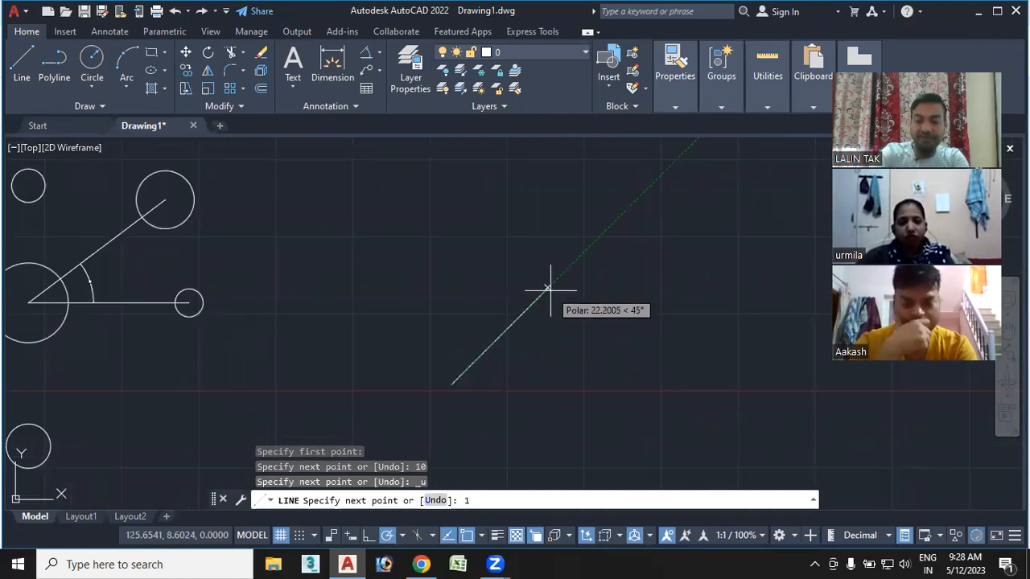
pyautogui.write('0')
pyautogui.press('Return')
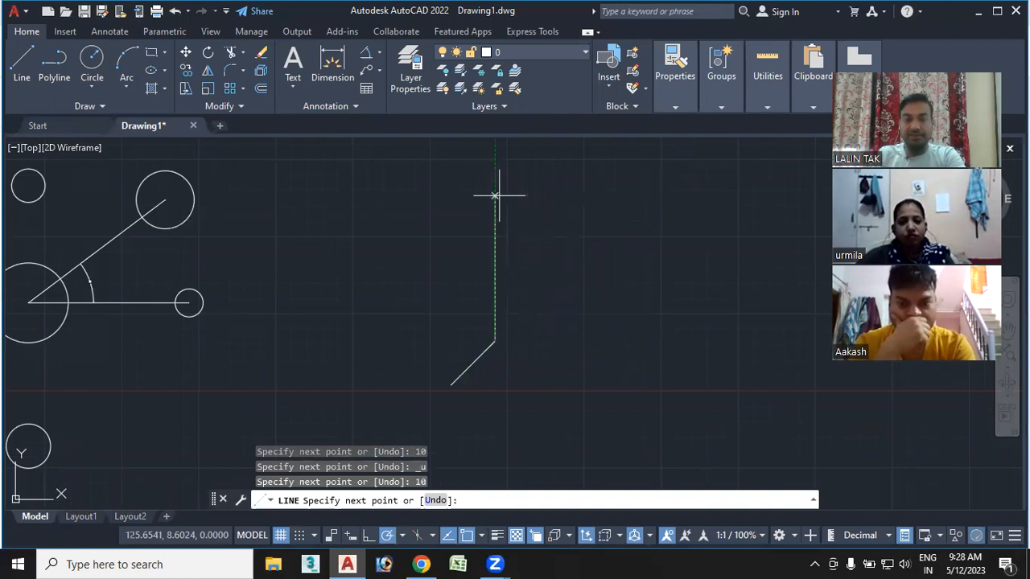
pyautogui.scroll(2, 455, 310)
pyautogui.moveTo(453, 309); pyautogui.dragTo(460, 235, button='middle')
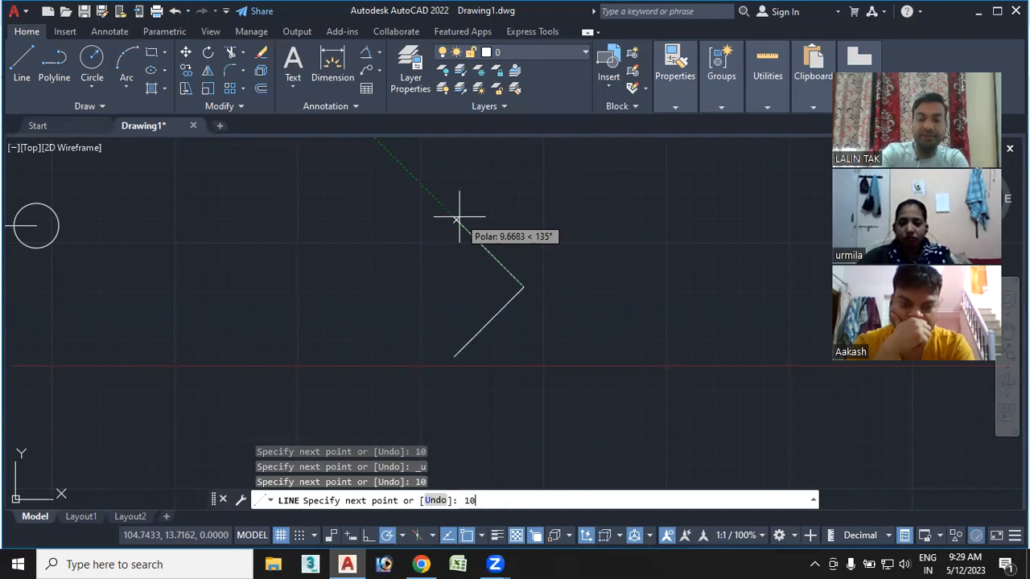
# Complete the diamond with 10-unit segments at 135, 225 and 315 degrees, and end the line at its start point.
pyautogui.press('Return')
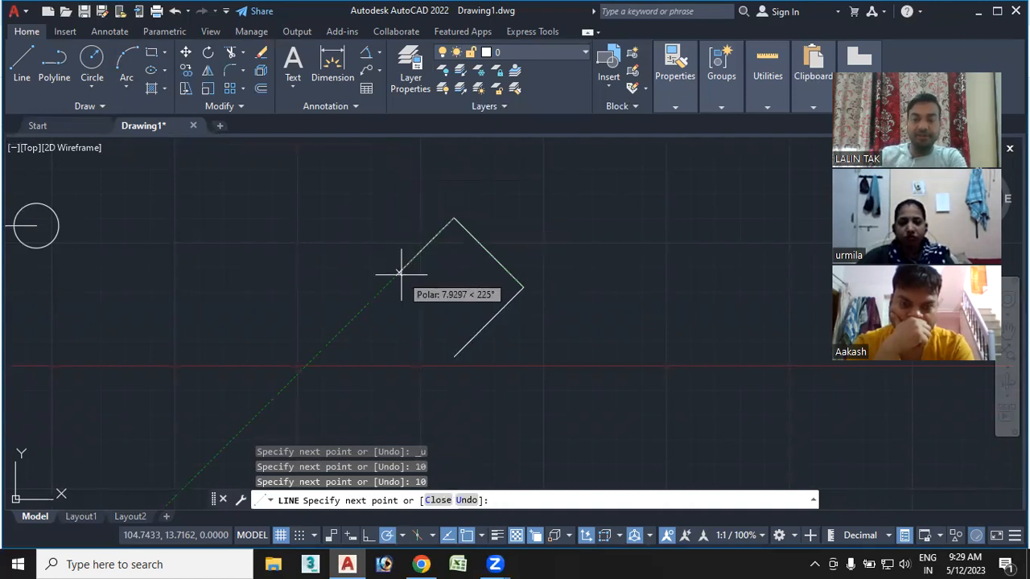
pyautogui.press('Return')
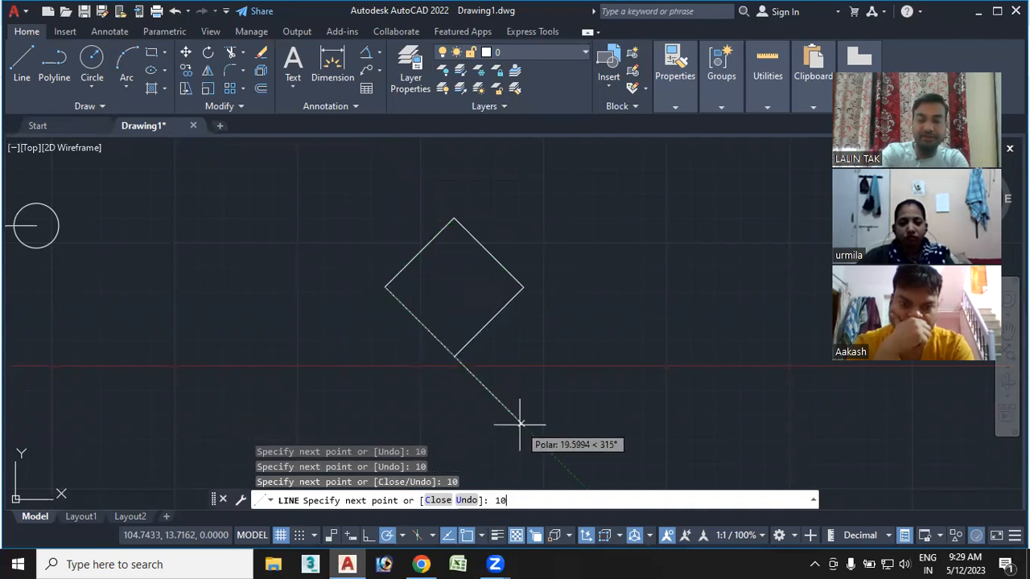
pyautogui.write('10')
pyautogui.press('Return')
pyautogui.press('Escape')
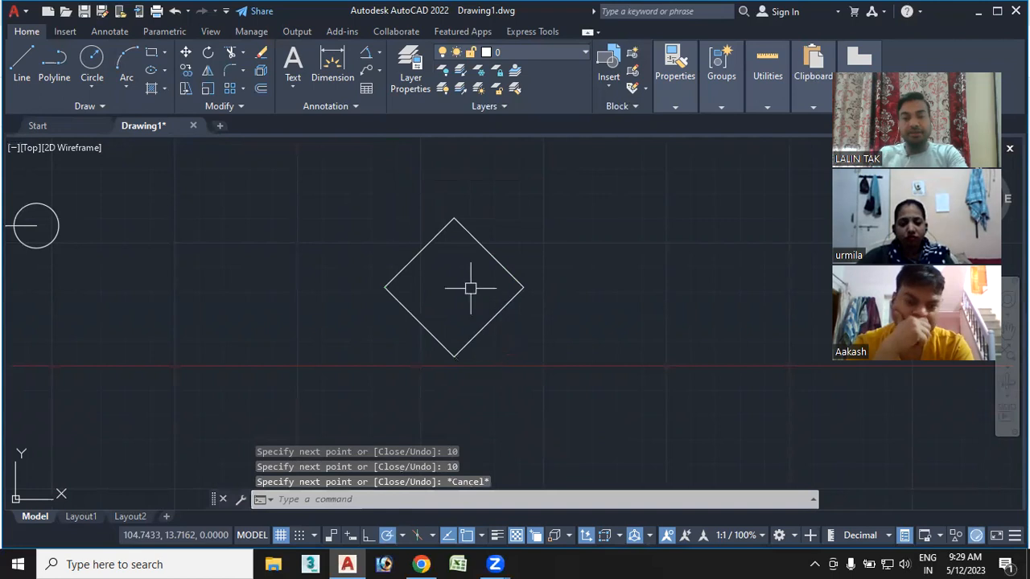
# Set the object colour to red and draw a horizontal line about 14 units long rightward from the diamond's bottom corner.
pyautogui.click(675, 80)
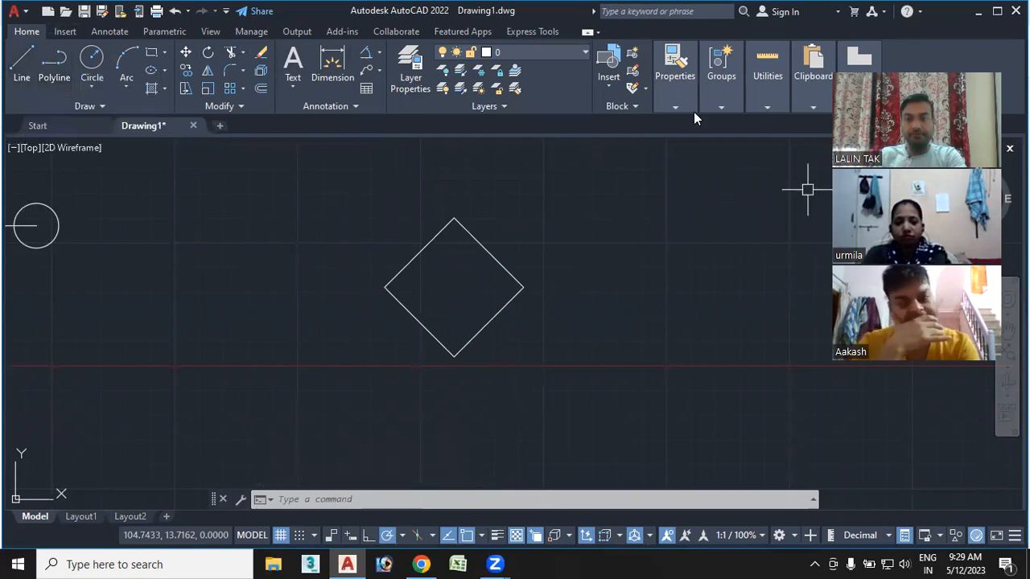
pyautogui.click(26, 64)
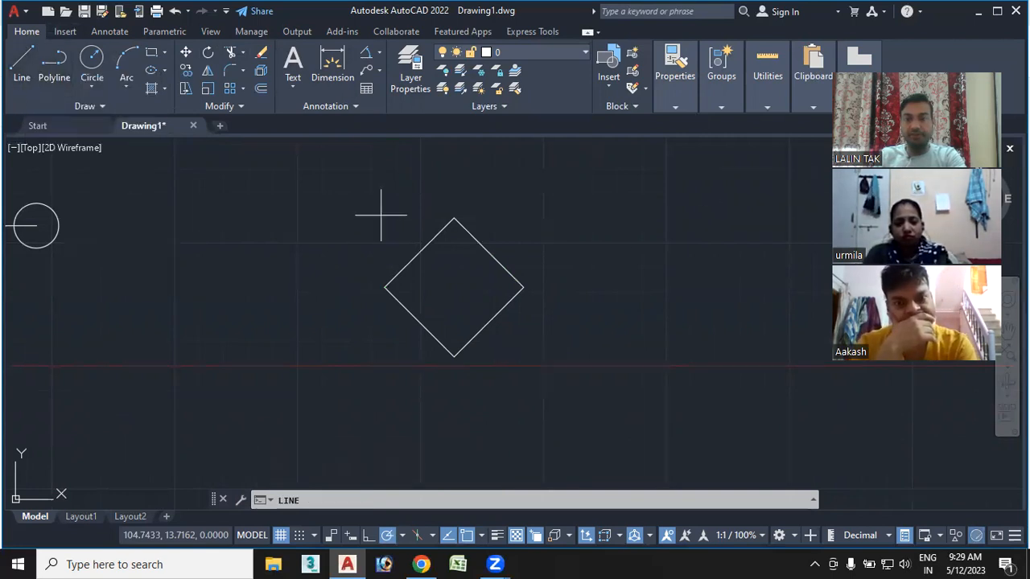
pyautogui.click(676, 109)
pyautogui.click(774, 124)
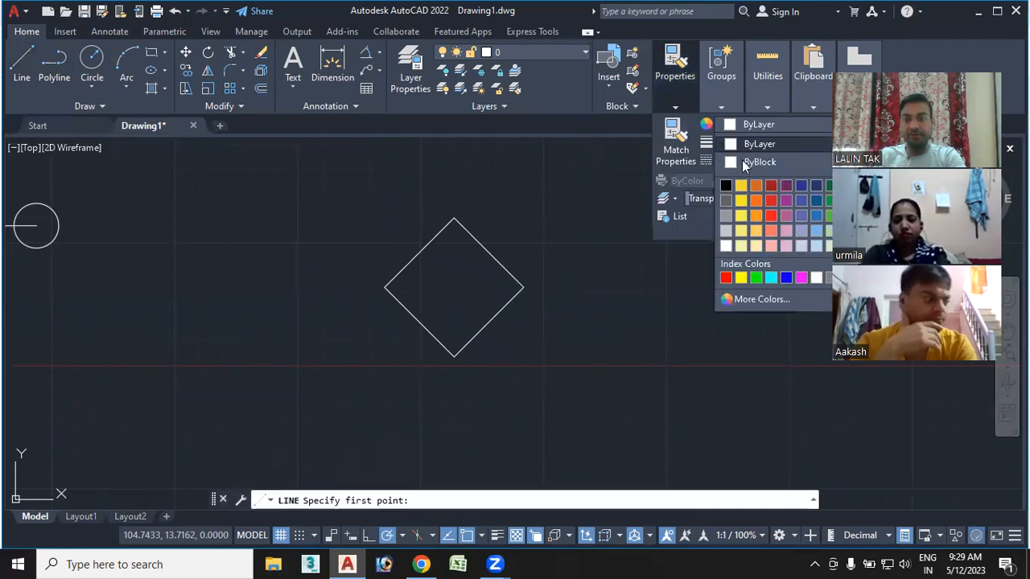
pyautogui.click(725, 278)
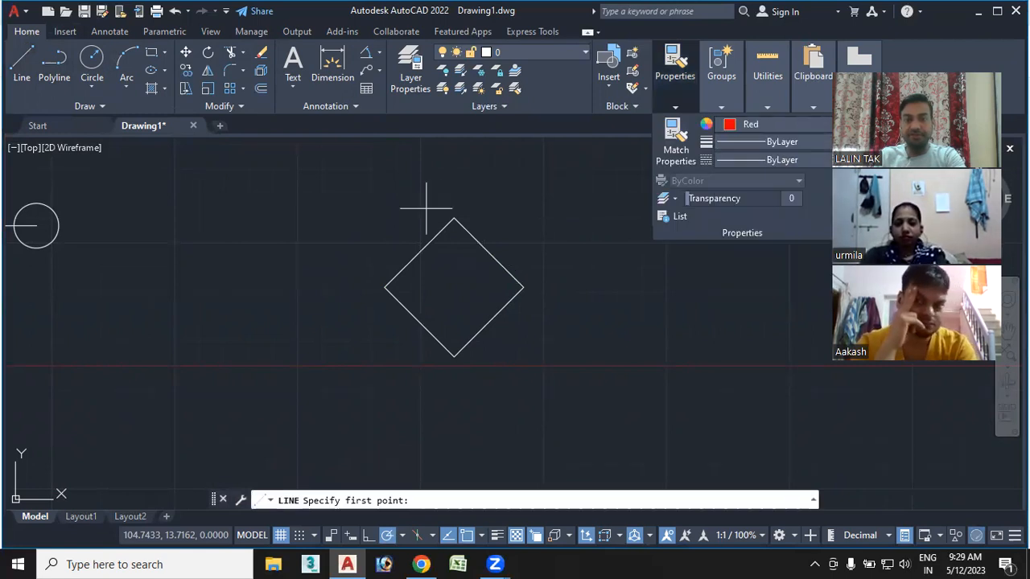
pyautogui.click(453, 356)
pyautogui.click(591, 356)
pyautogui.press('Escape')
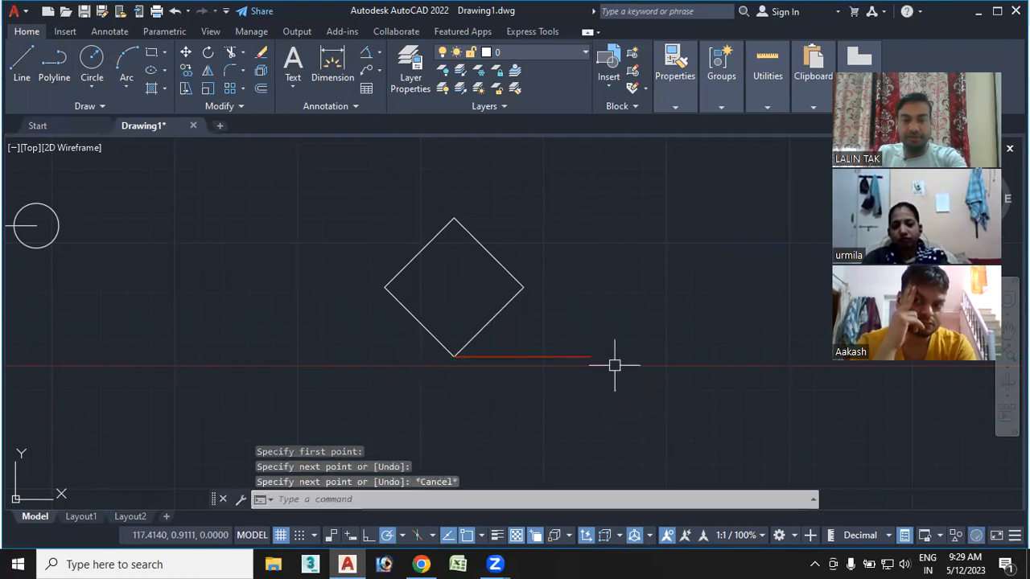
# Turn on Ortho mode and draw a red horizontal line about 12 units long outward from the diamond's right corner.
pyautogui.click(22, 63)
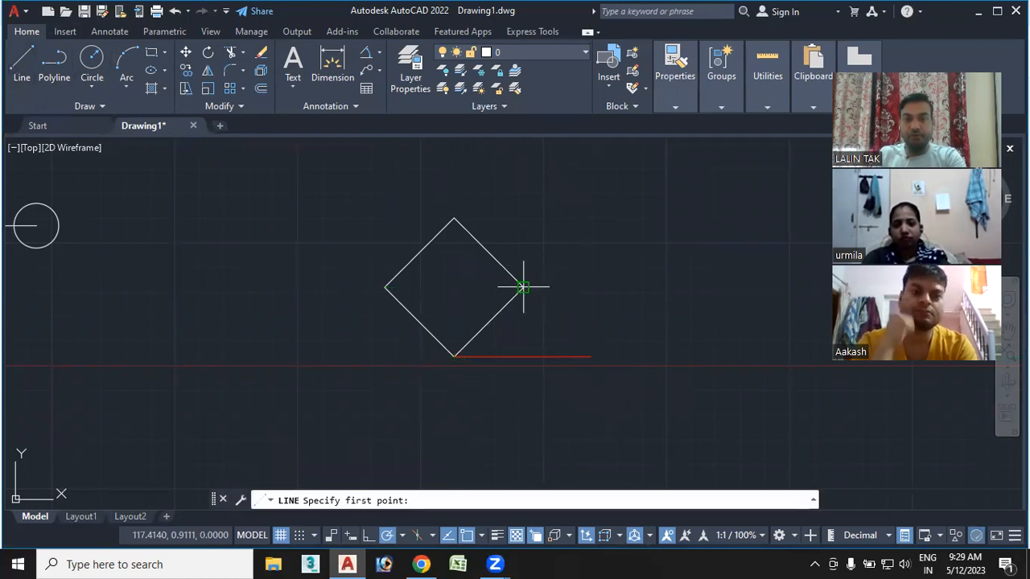
pyautogui.click(523, 287)
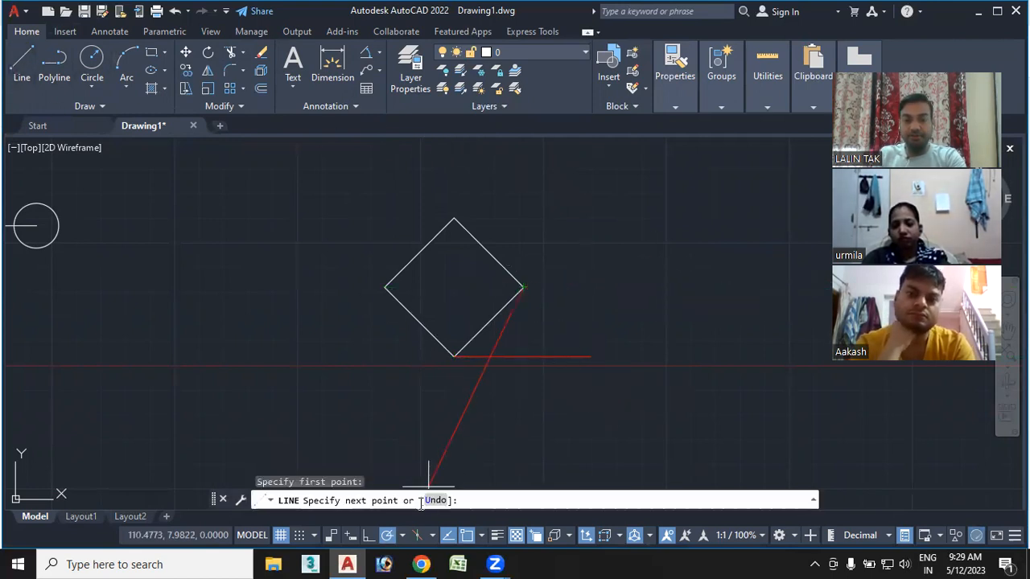
pyautogui.click(367, 538)
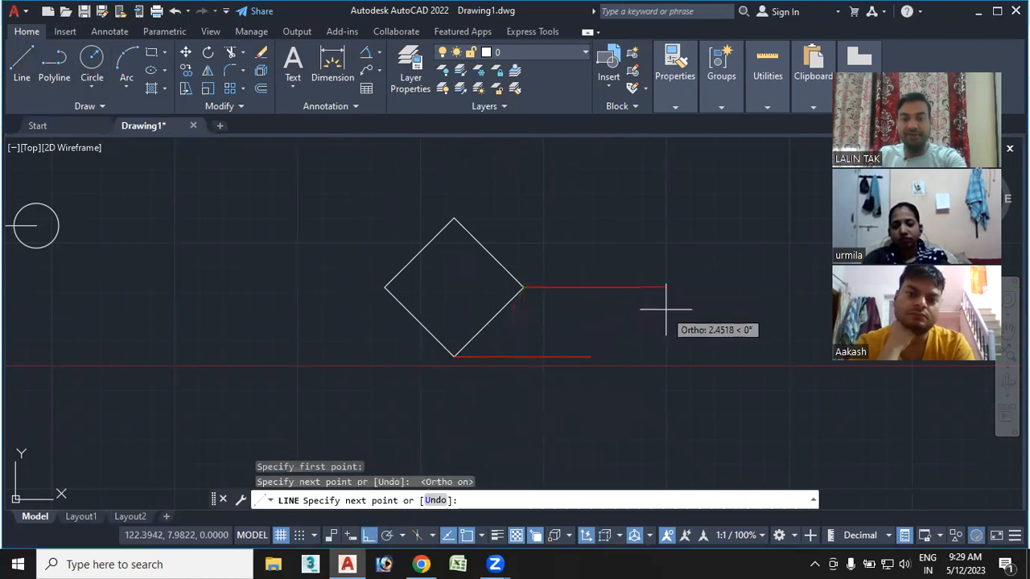
pyautogui.click(640, 288)
pyautogui.press('Escape')
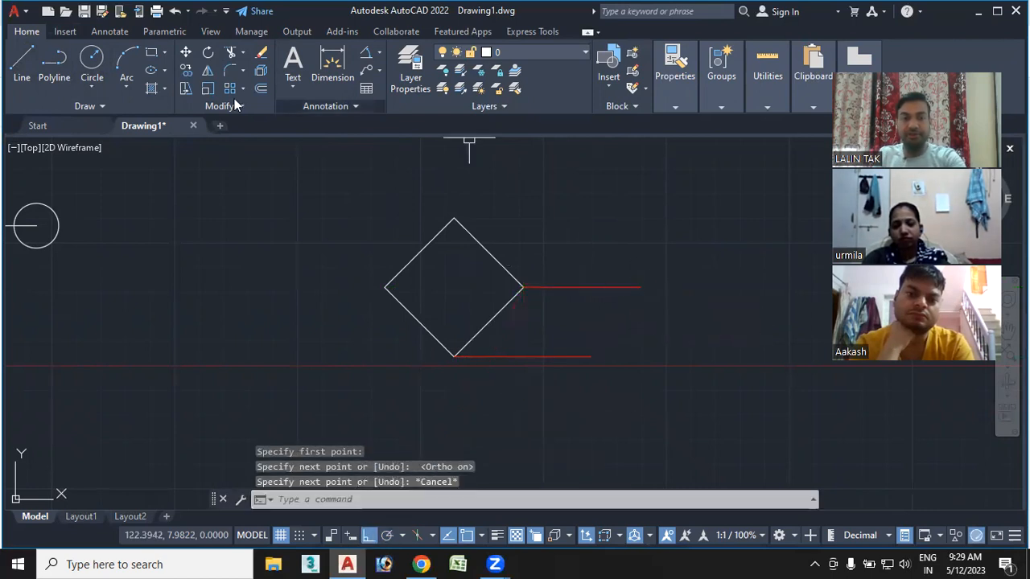
# Draw a red horizontal line about 9.6 units long rightward from the diamond's top corner.
pyautogui.click(22, 63)
pyautogui.click(455, 218)
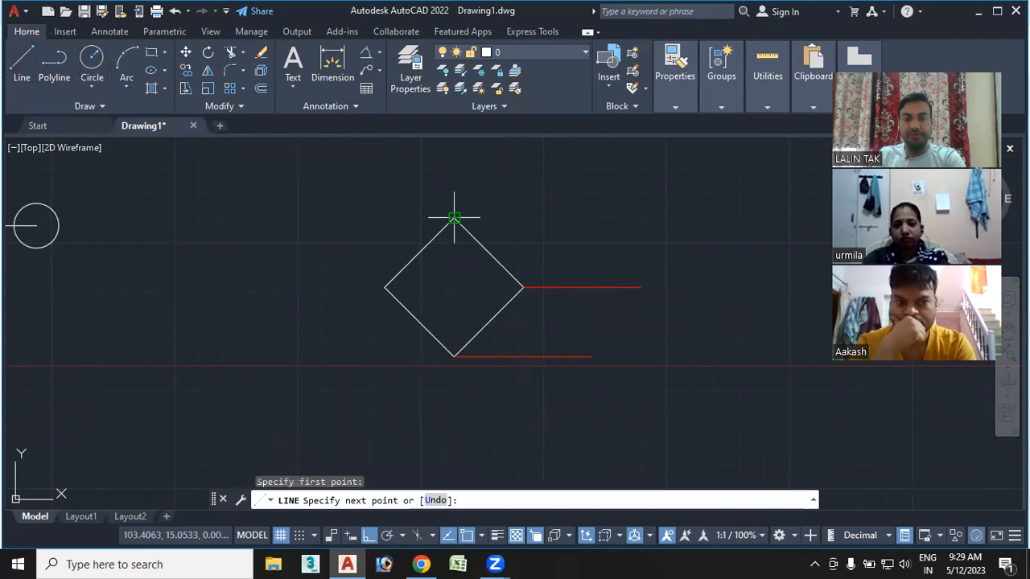
pyautogui.click(547, 218)
pyautogui.press('Return')
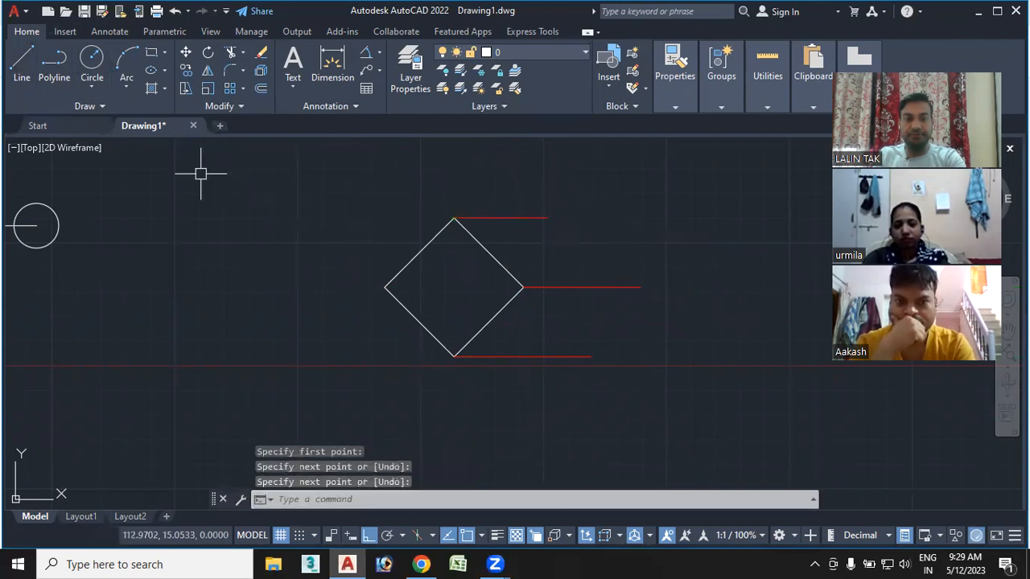
# Draw a red horizontal line about 6 units long from the diamond's left corner into its interior.
pyautogui.press('Return')
pyautogui.click(386, 287)
pyautogui.click(442, 290)
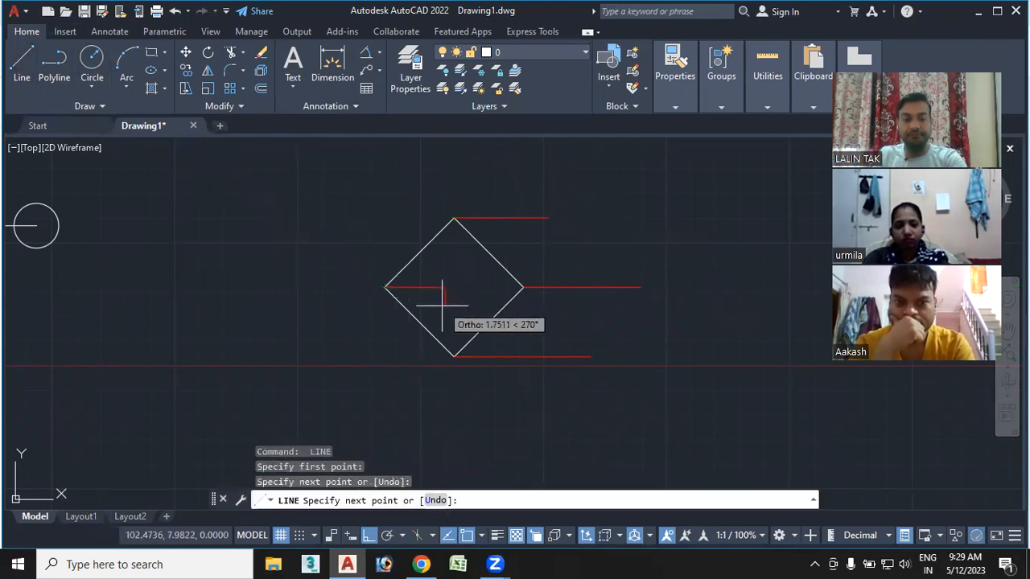
pyautogui.press('Escape')
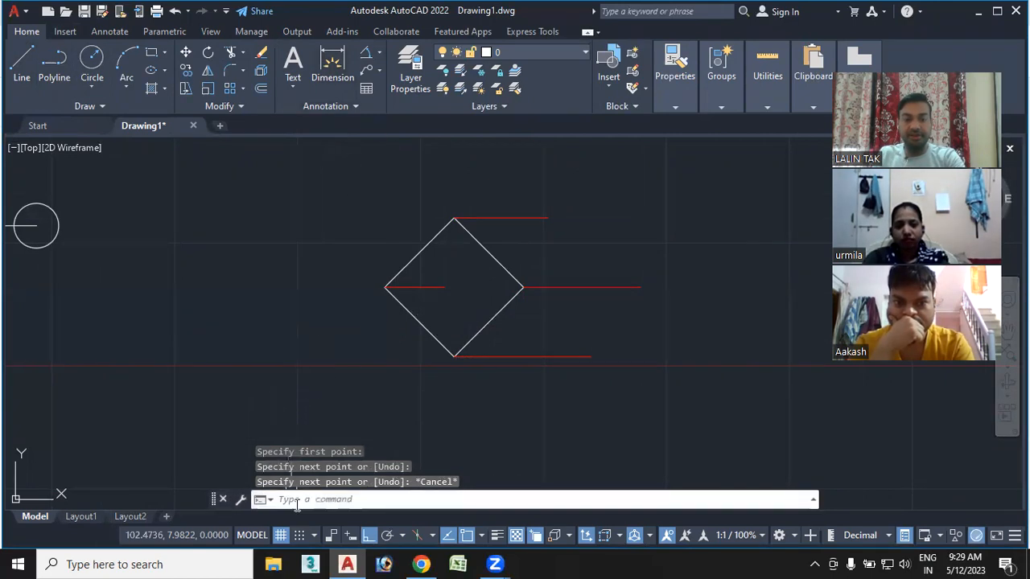
# Add an angular dimension between the diamond's lower-right edge and the red horizontal line at its bottom corner.
pyautogui.write('da')
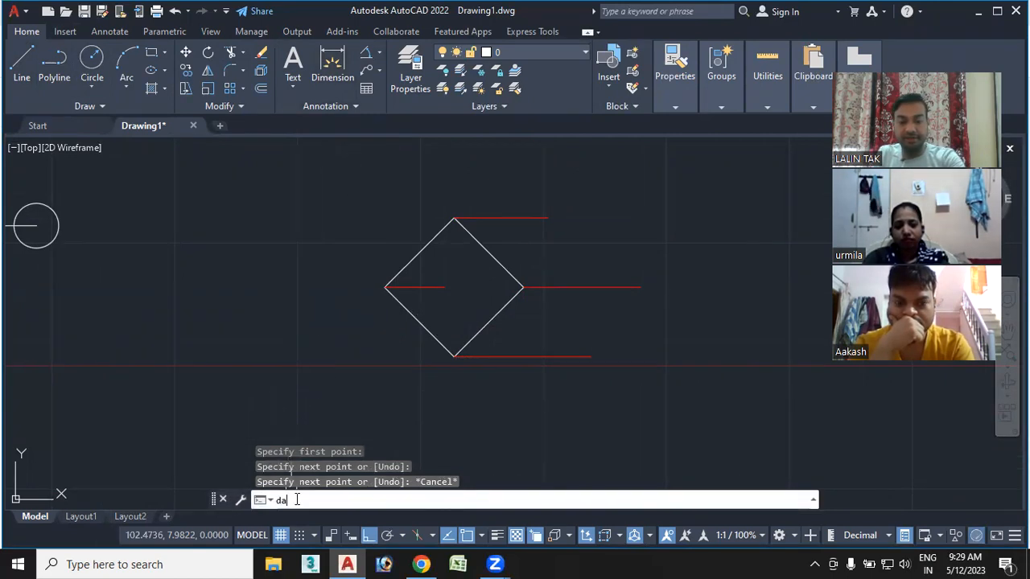
pyautogui.write('n')
pyautogui.press('Return')
pyautogui.scroll(2, 479, 338)
pyautogui.click(471, 329)
pyautogui.click(465, 366)
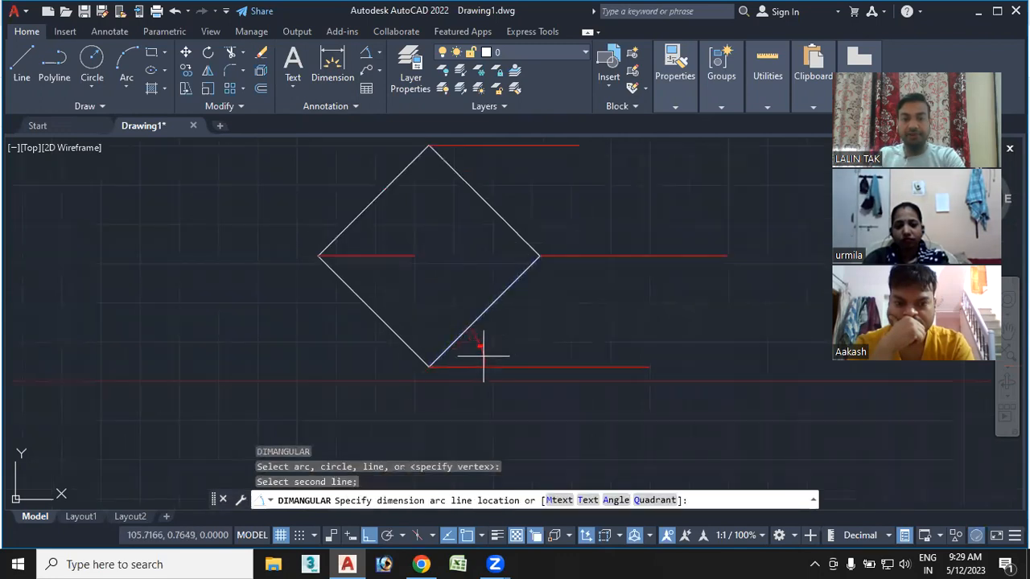
pyautogui.click(473, 351)
# Add an angular dimension between the diamond's upper-right edge and the red horizontal line at its right corner.
pyautogui.scroll(3, 471, 345)
pyautogui.scroll(-3, 501, 311)
pyautogui.moveTo(561, 288); pyautogui.dragTo(513, 390, button='middle')
pyautogui.press('Return')
pyautogui.click(523, 327)
pyautogui.click(520, 320)
pyautogui.scroll(3, 540, 316)
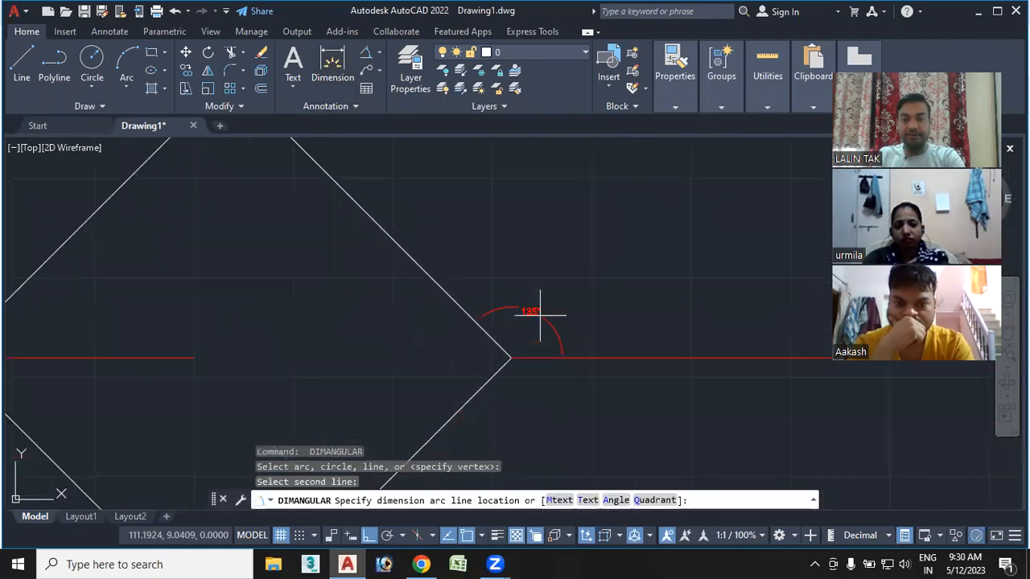
pyautogui.click(548, 316)
pyautogui.moveTo(524, 330); pyautogui.dragTo(551, 297, button='middle')
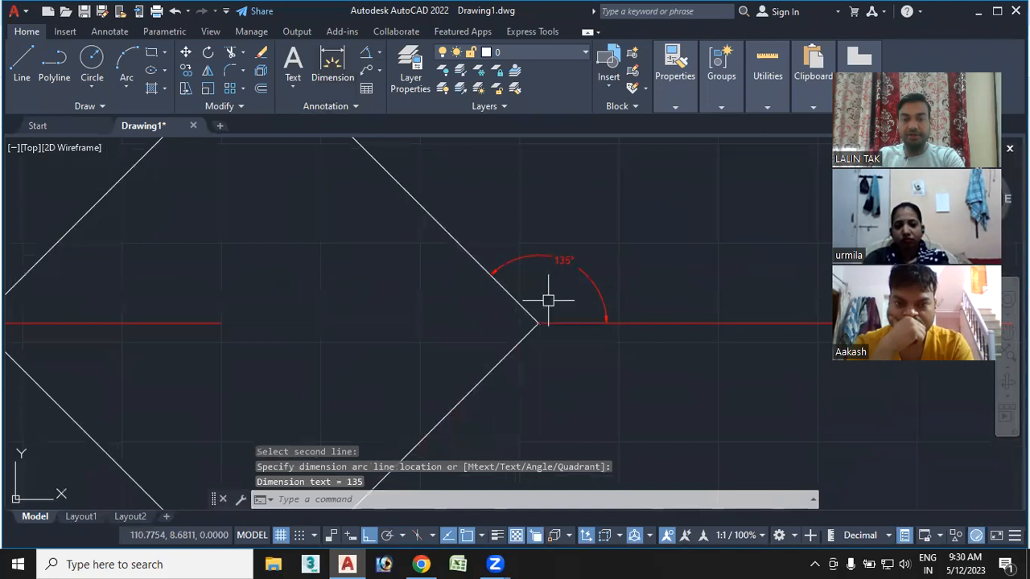
# Inspect the angular dimension at the right corner and review the angle direction setting in the drawing units.
pyautogui.scroll(-3, 528, 338)
pyautogui.moveTo(523, 367); pyautogui.dragTo(523, 328, button='middle')
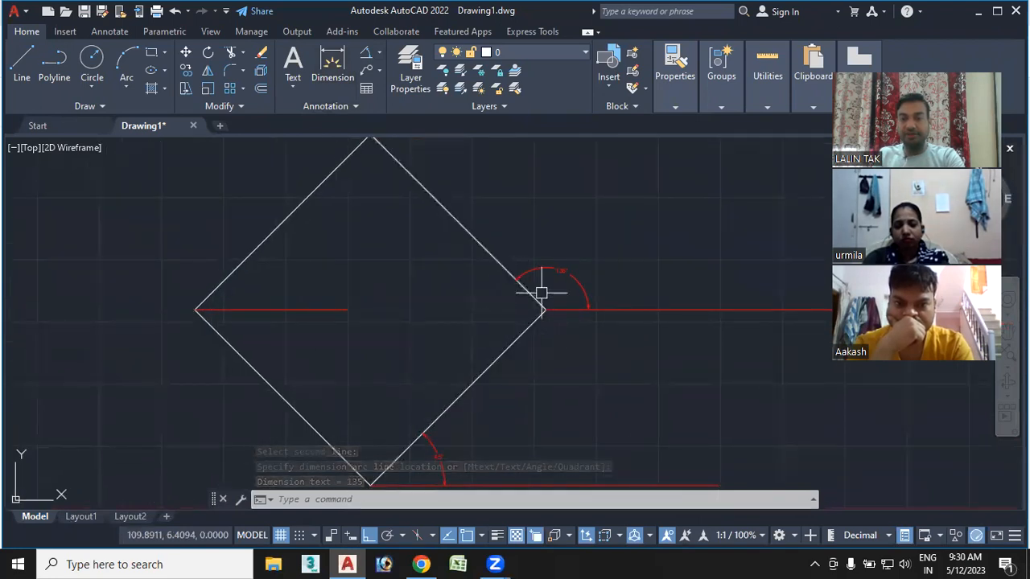
pyautogui.scroll(6, 588, 294)
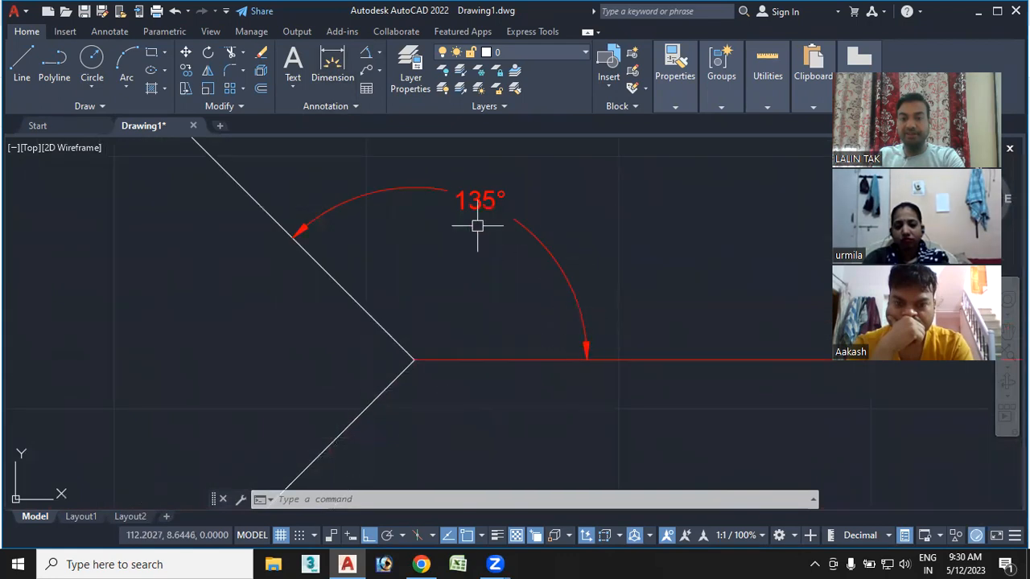
pyautogui.click(400, 499)
pyautogui.write('un')
pyautogui.press('Return')
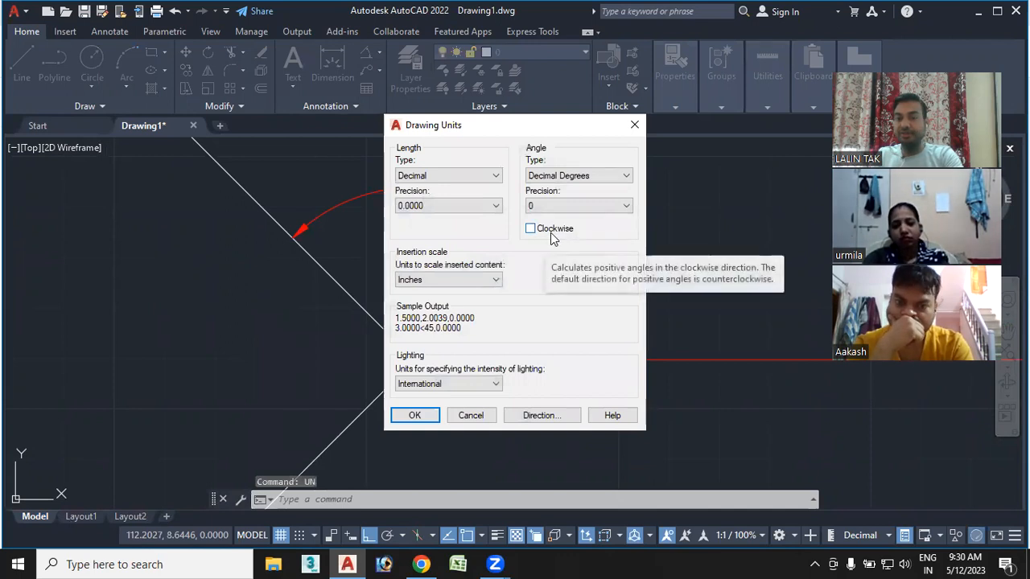
pyautogui.click(414, 415)
# Turn on polar tracking and set its polar angle measurement to Relative to last segment.
pyautogui.scroll(-4, 483, 361)
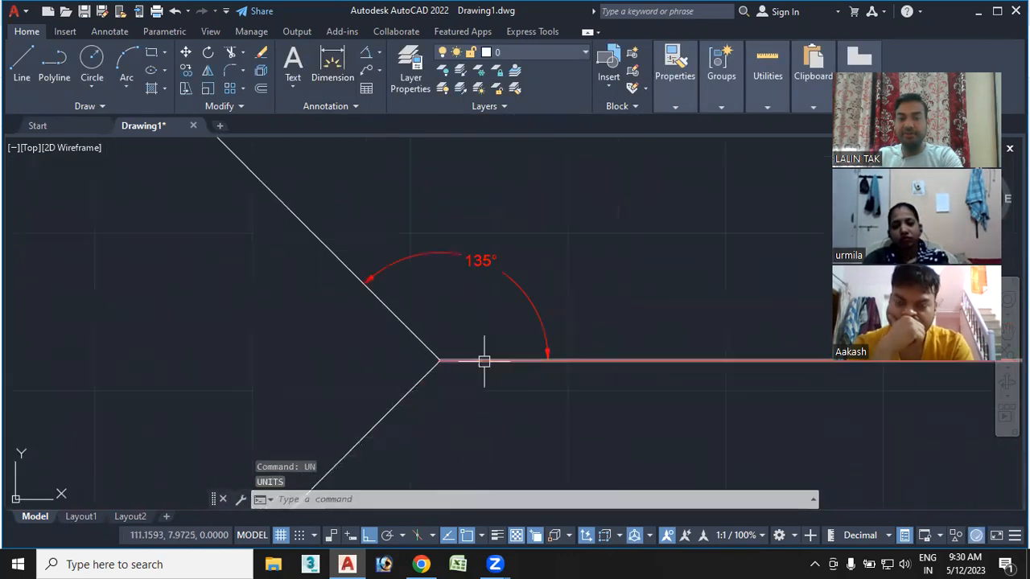
pyautogui.moveTo(475, 370); pyautogui.dragTo(530, 341, button='middle')
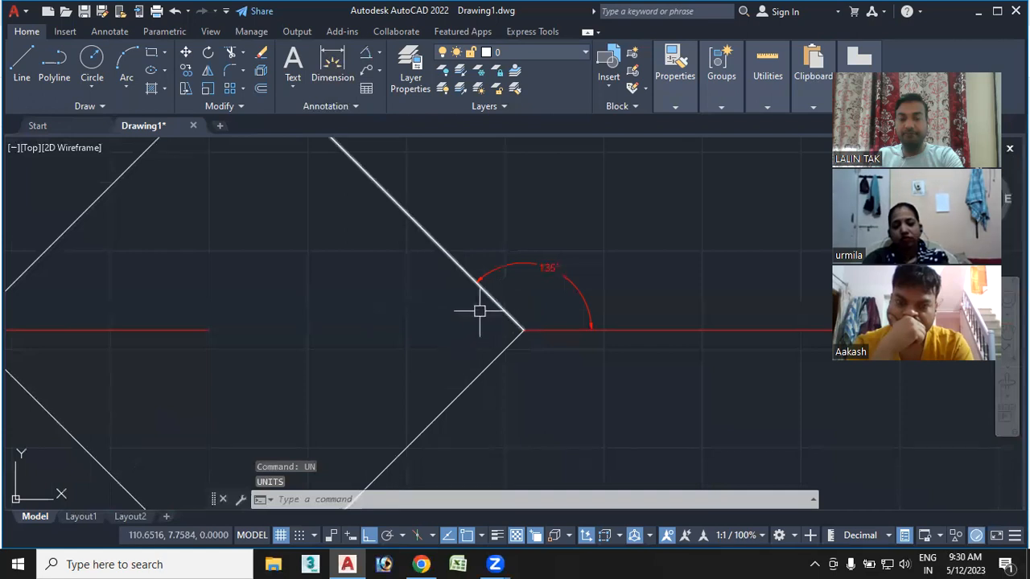
pyautogui.scroll(-4, 515, 354)
pyautogui.moveTo(530, 389); pyautogui.dragTo(438, 337, button='middle')
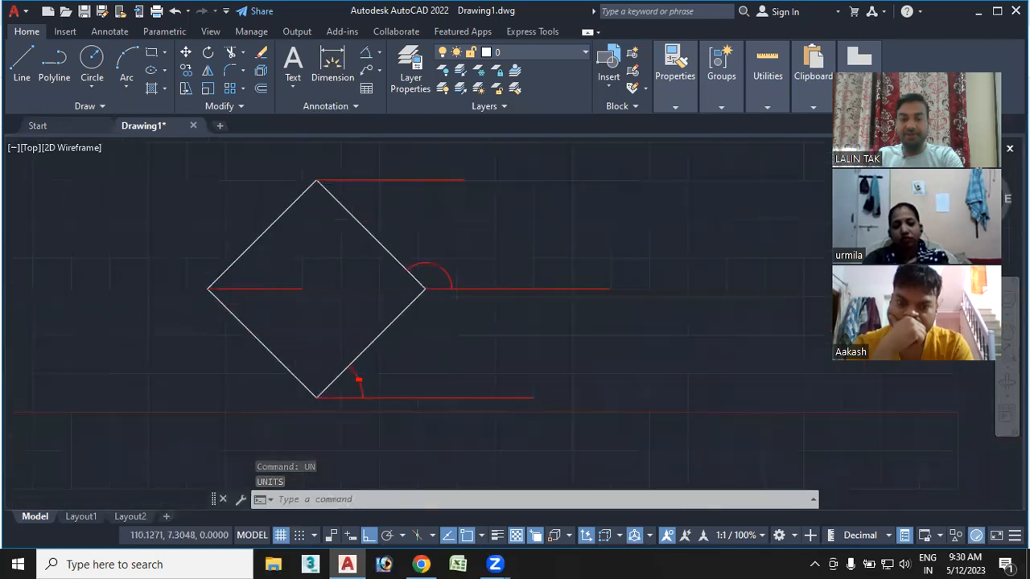
pyautogui.click(387, 535)
pyautogui.click(400, 535)
pyautogui.click(412, 519)
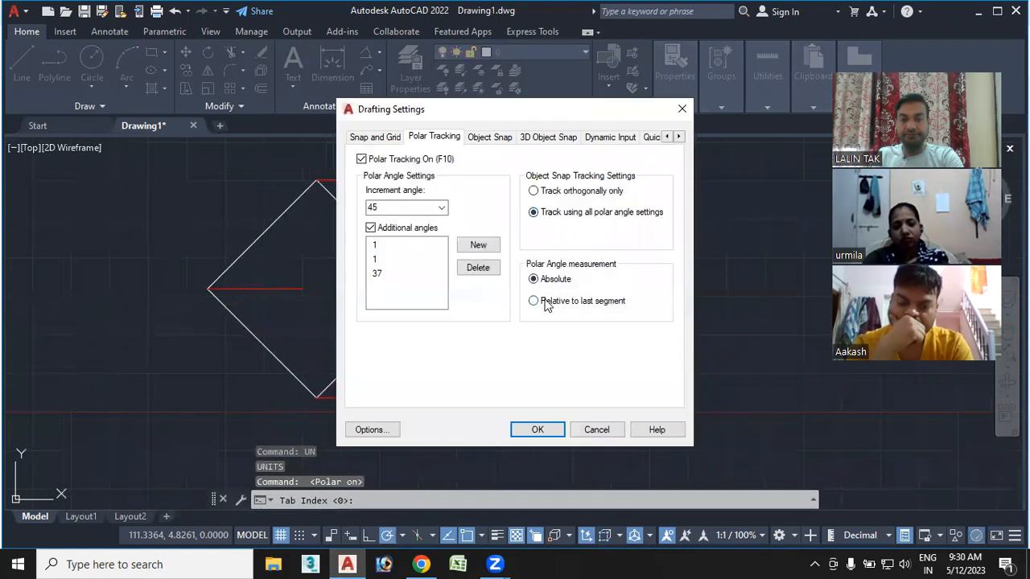
pyautogui.click(554, 303)
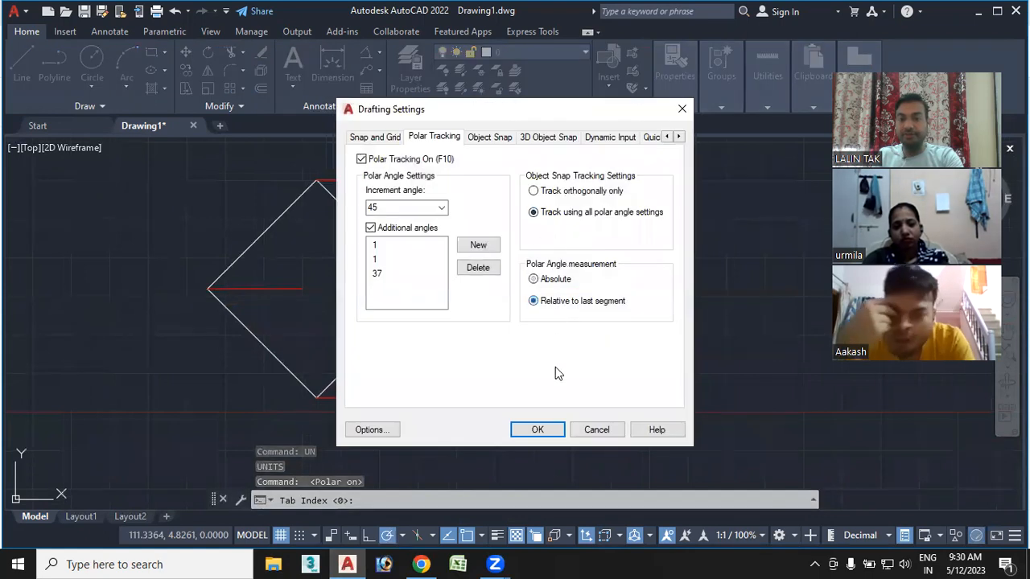
pyautogui.click(538, 429)
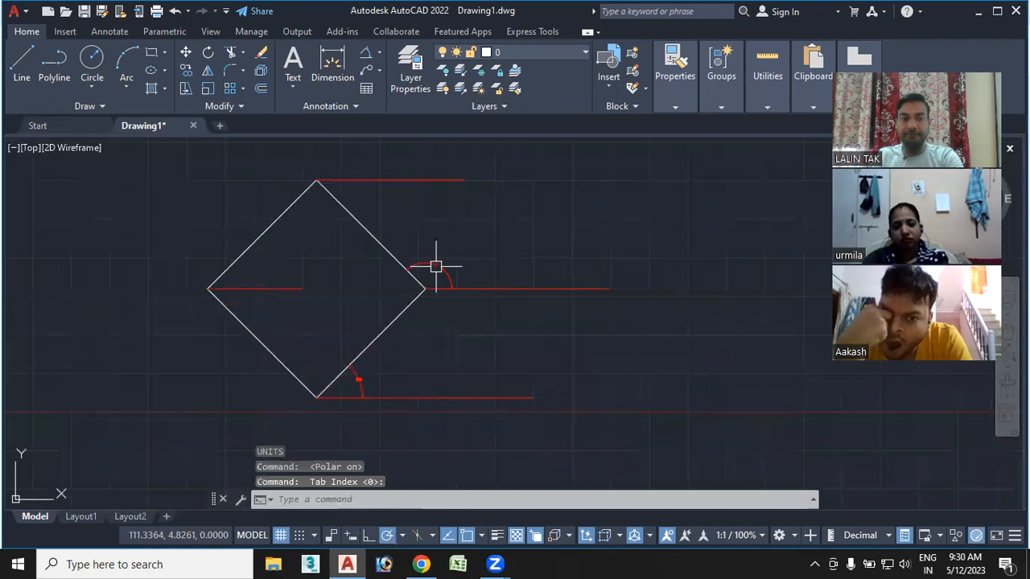
pyautogui.click(22, 61)
pyautogui.moveTo(451, 320); pyautogui.dragTo(209, 232, button='middle')
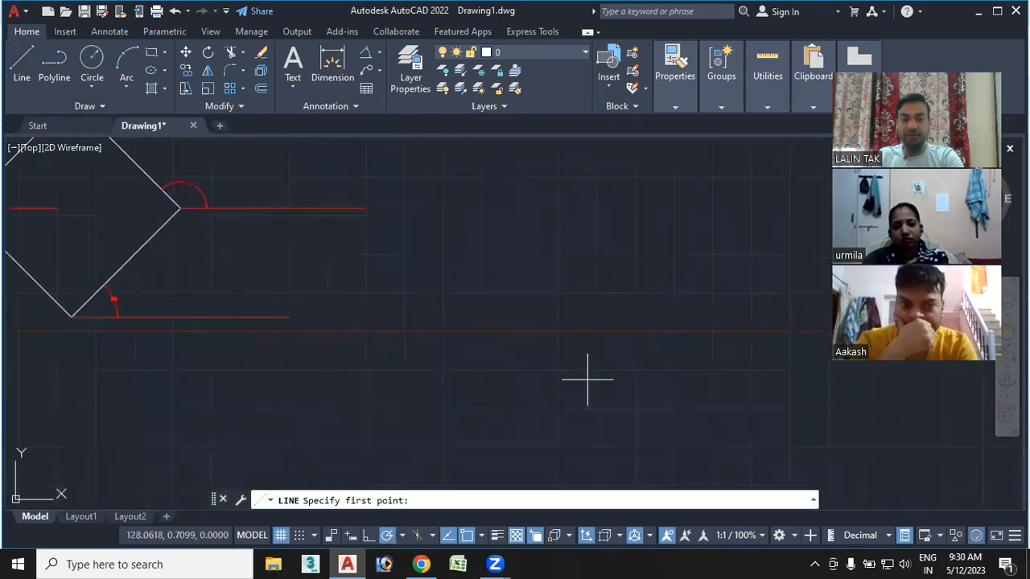
pyautogui.click(546, 330)
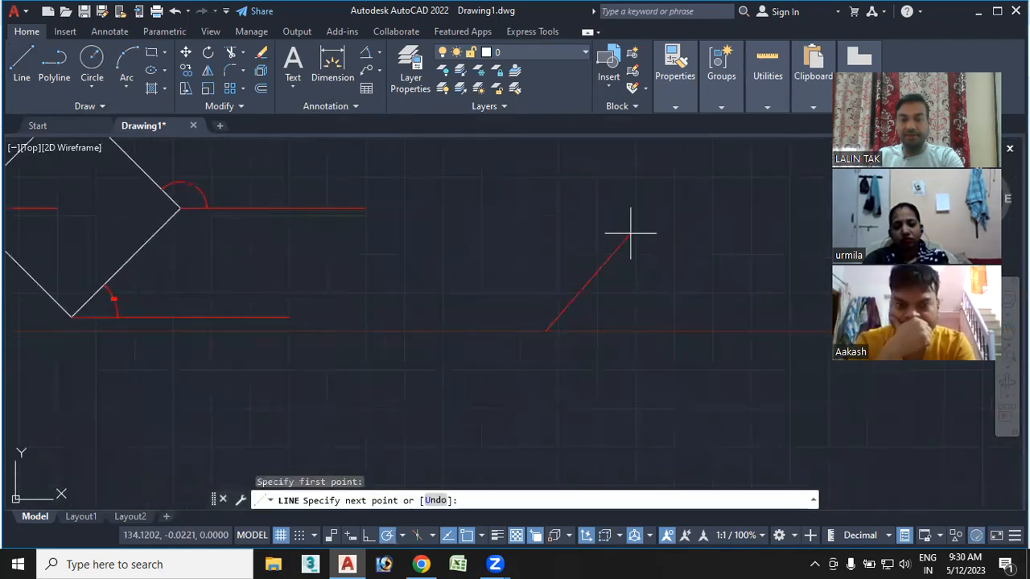
pyautogui.press('Escape')
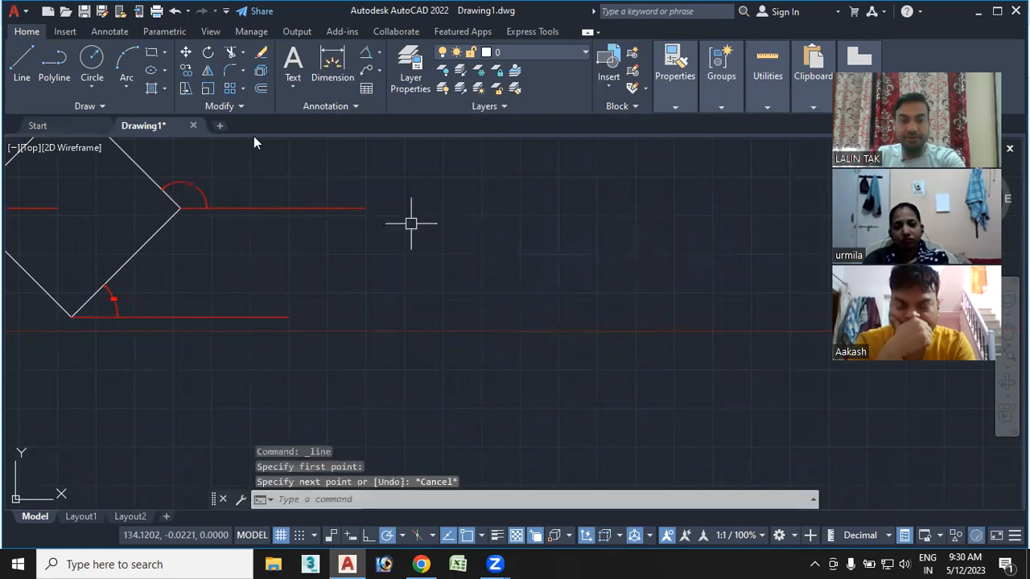
pyautogui.click(26, 62)
pyautogui.click(486, 347)
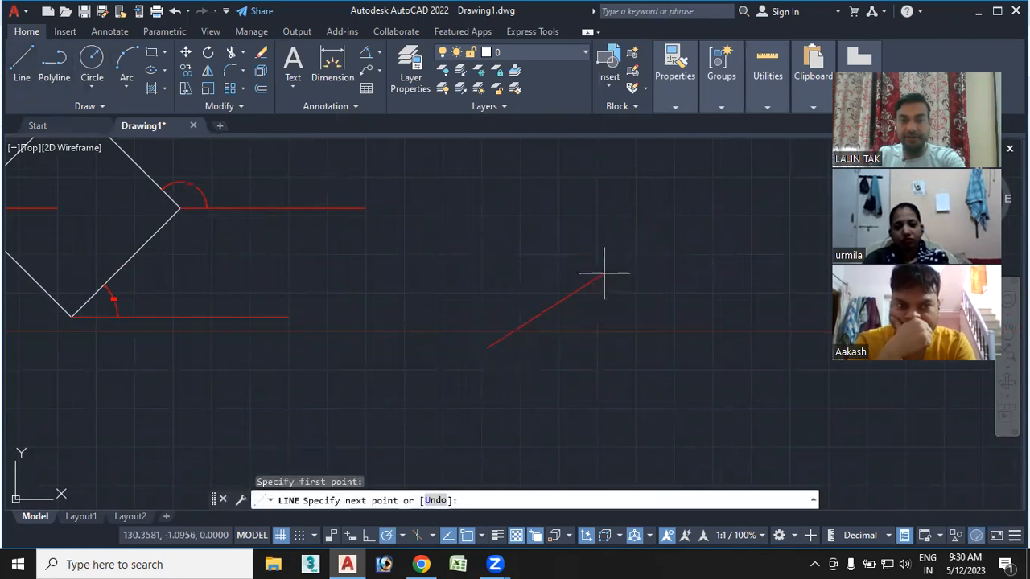
pyautogui.press('Escape')
# Set the object colour back to ByLayer.
pyautogui.click(707, 88)
pyautogui.click(681, 96)
pyautogui.click(739, 126)
pyautogui.click(757, 145)
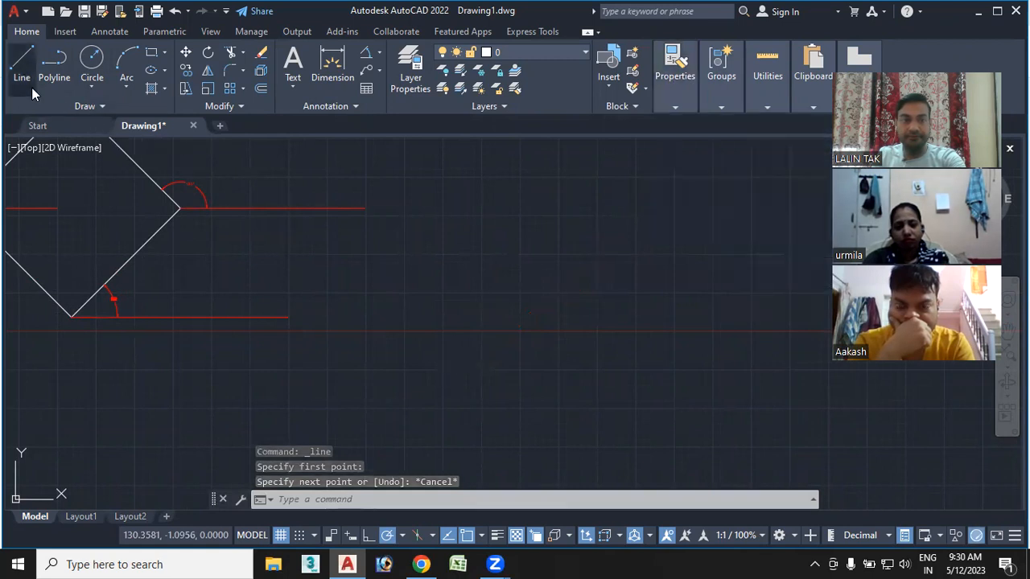
# Draw a 10-unit line at 45° in the empty area to the right of the diamond.
pyautogui.click(22, 62)
pyautogui.click(442, 405)
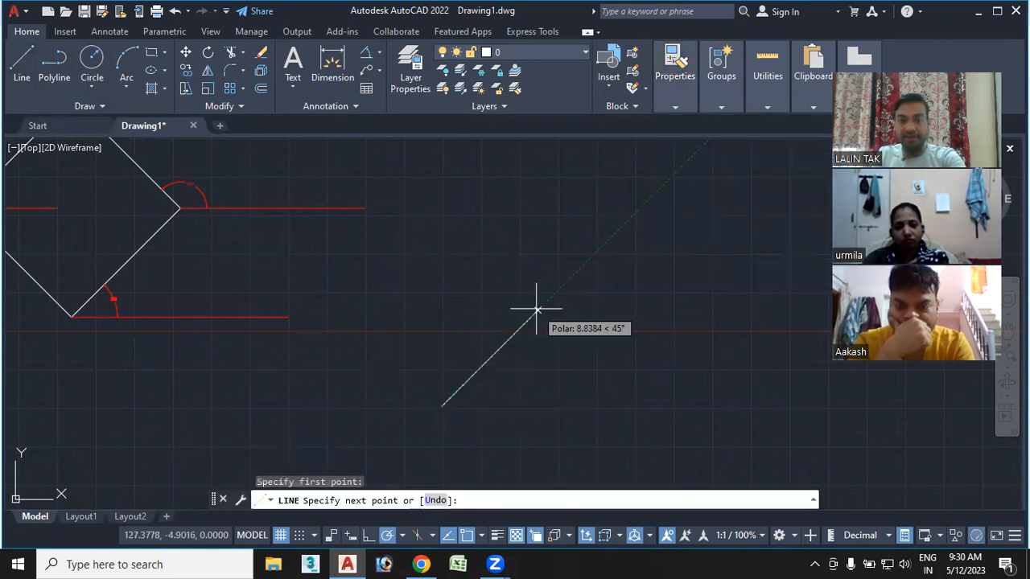
pyautogui.write('10')
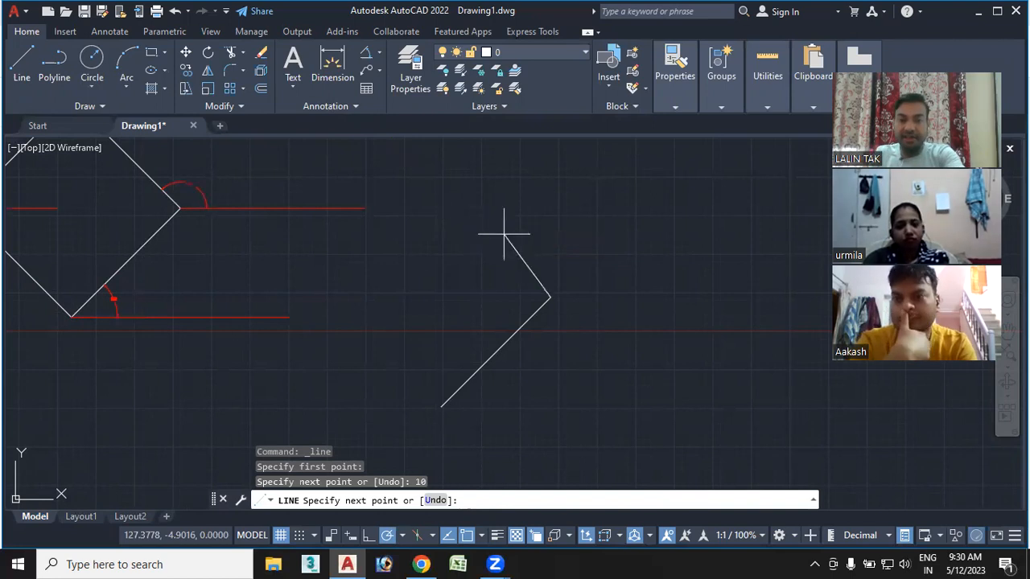
pyautogui.press('Escape')
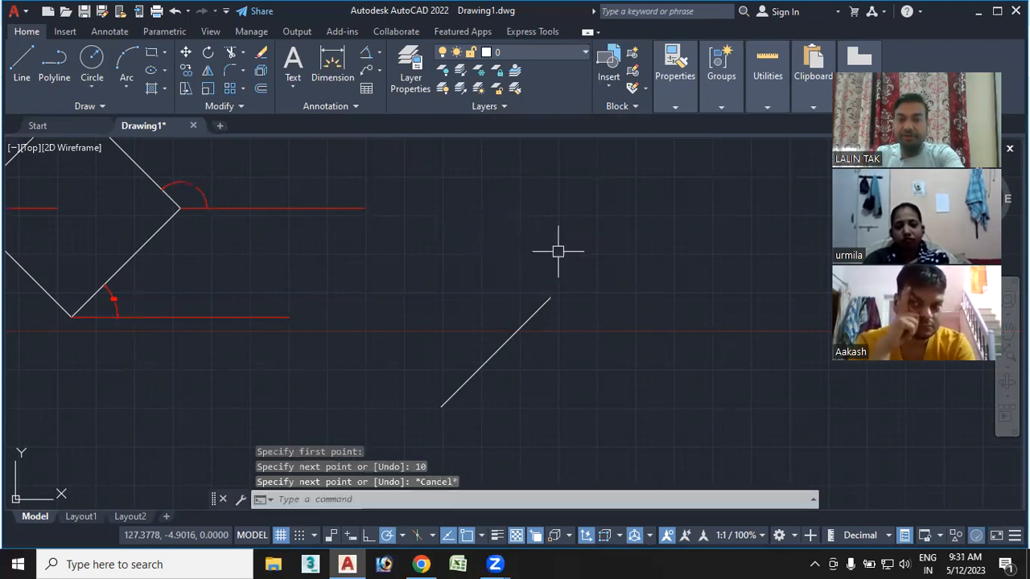
# Preview a line from the upper end of the 45° line at 90° relative to it, without placing it.
pyautogui.click(23, 68)
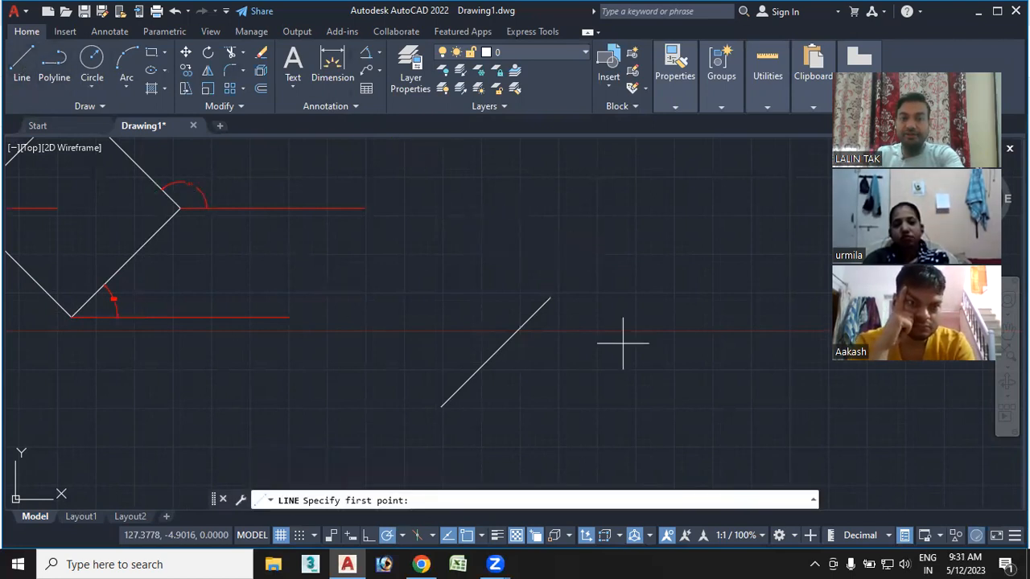
pyautogui.click(550, 299)
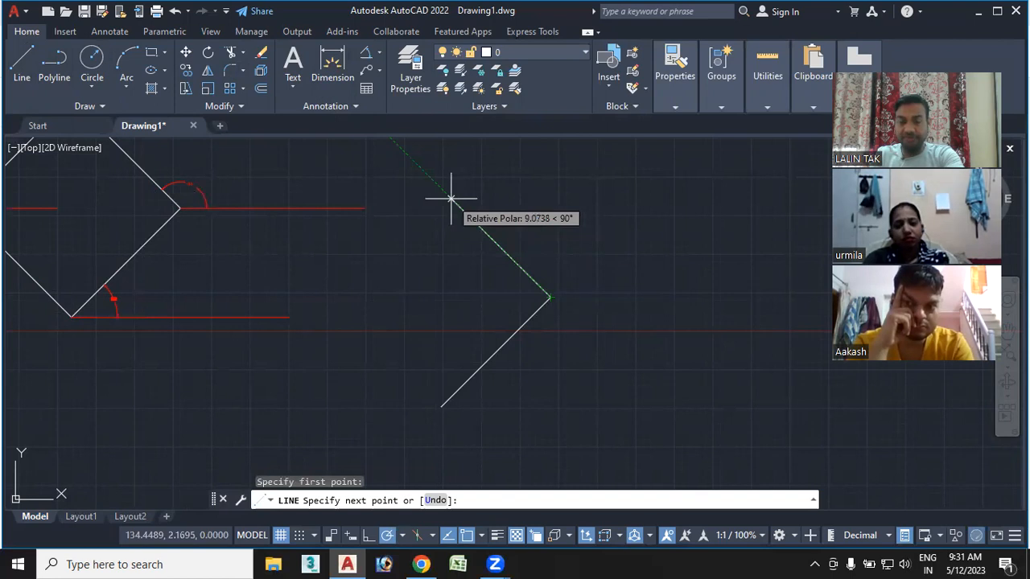
pyautogui.press('Escape')
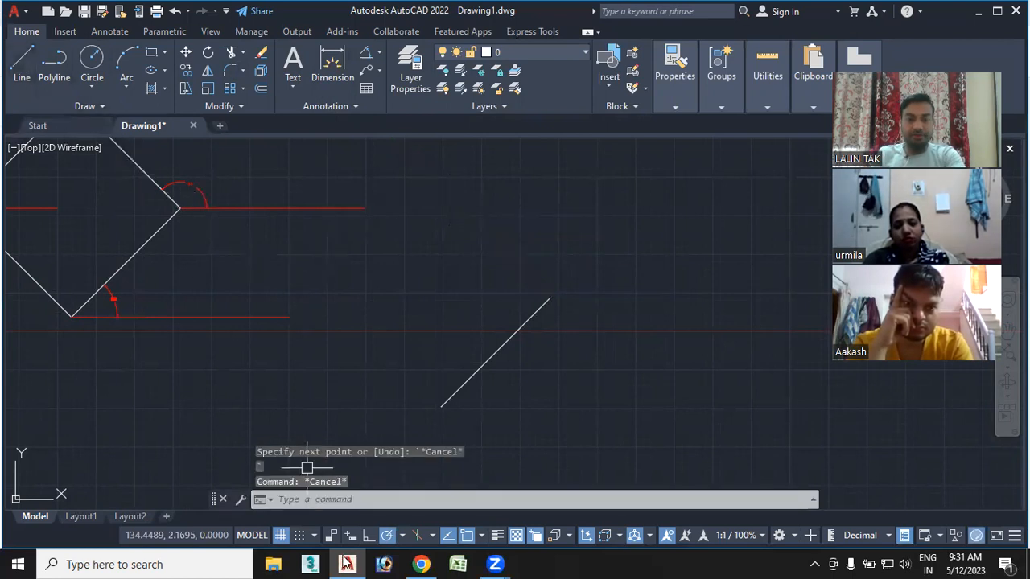
# Set the polar angle measurement to Absolute and preview a line at 135° from the upper end of the 45° line.
pyautogui.click(401, 537)
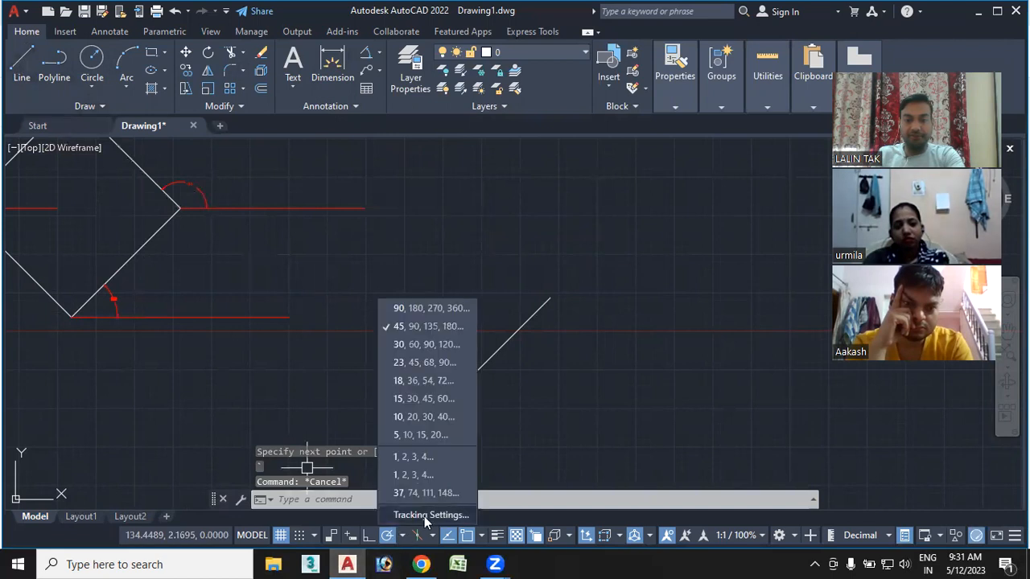
pyautogui.press('Escape')
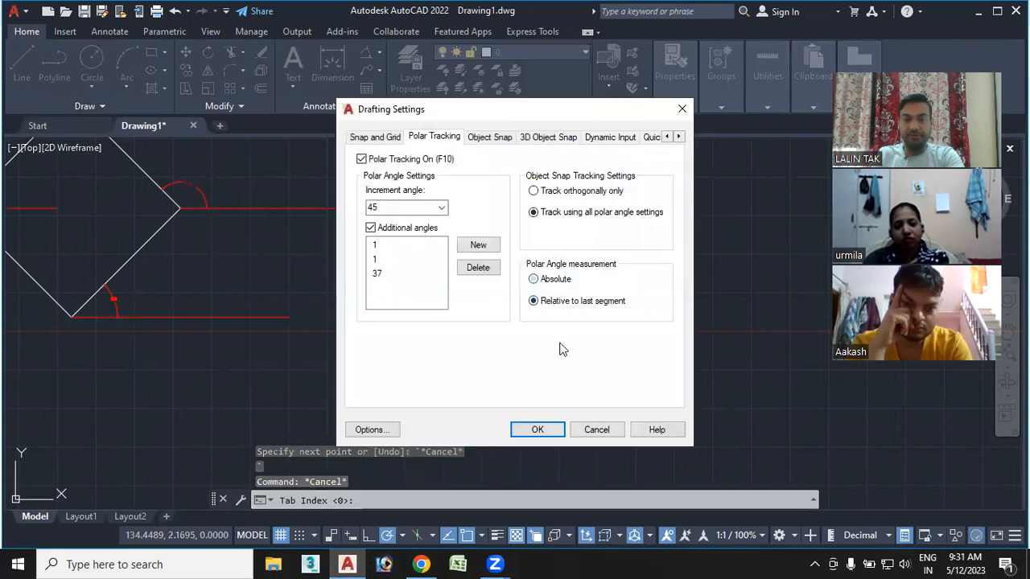
pyautogui.click(540, 430)
pyautogui.click(22, 62)
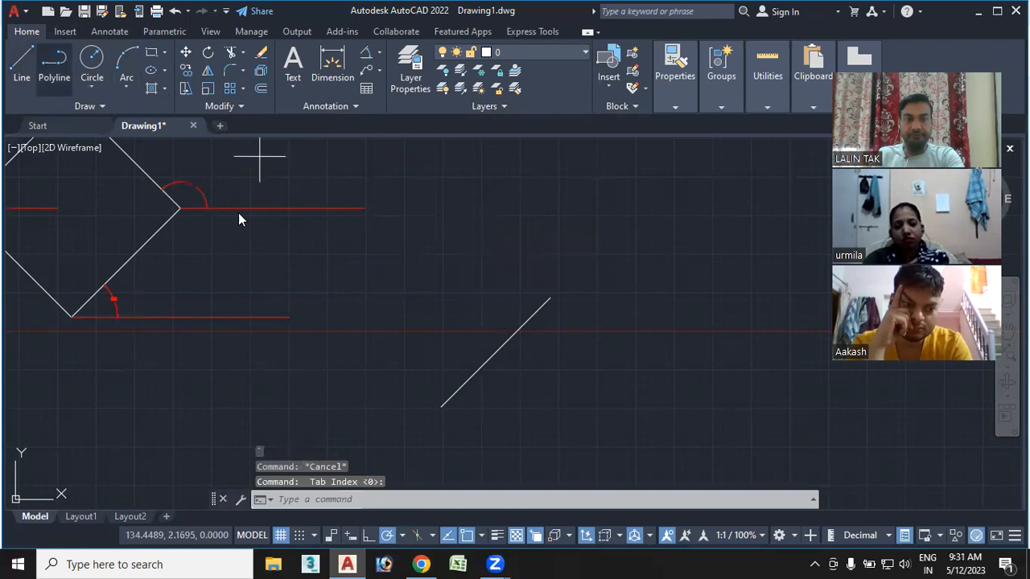
pyautogui.click(551, 297)
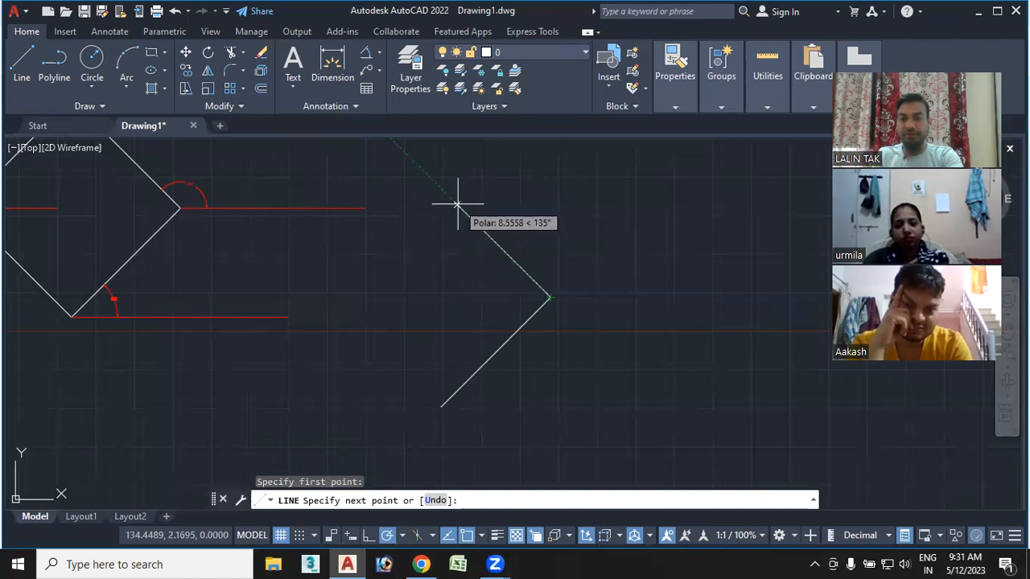
# Set the polar angle measurement back to Relative to last segment, preview the line at 90°, and cancel it.
pyautogui.click(401, 535)
pyautogui.click(455, 487)
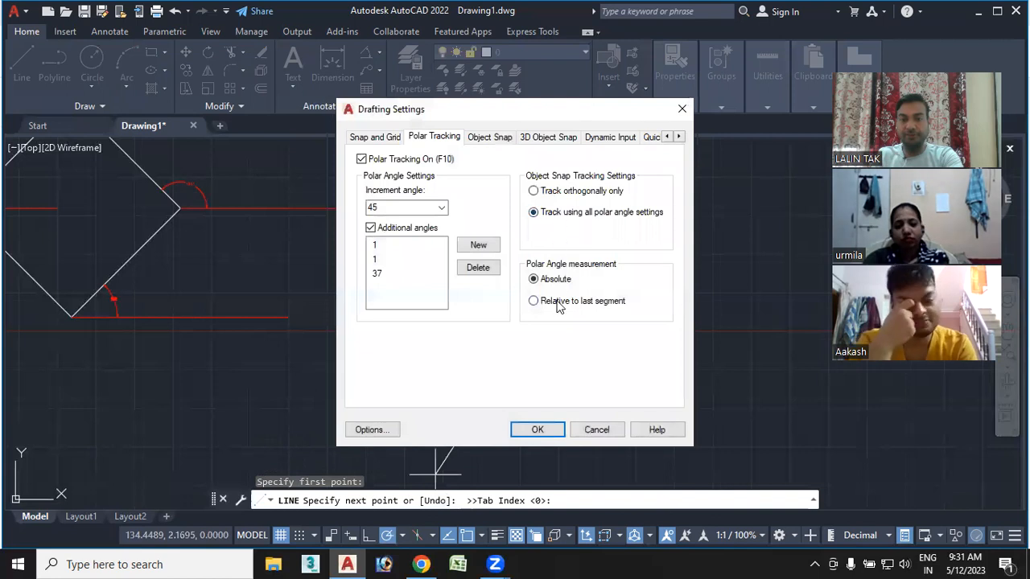
pyautogui.click(538, 430)
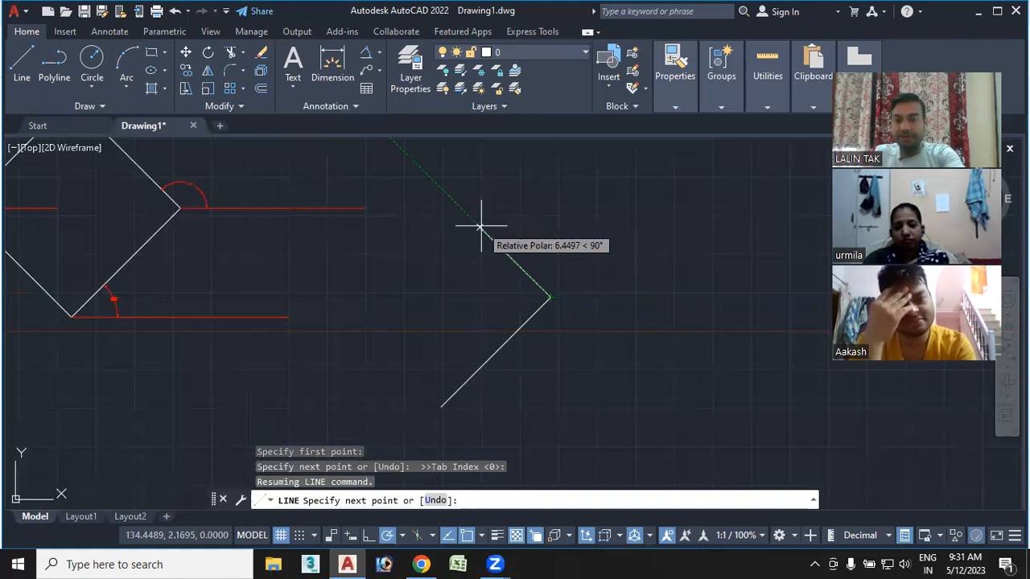
pyautogui.press('Escape')
# Examine the angular dimension at the diamond's right corner.
pyautogui.scroll(-2, 584, 349)
pyautogui.scroll(4, 437, 287)
pyautogui.scroll(2, 444, 264)
pyautogui.moveTo(454, 264); pyautogui.dragTo(411, 358, button='middle')
pyautogui.scroll(2, 413, 333)
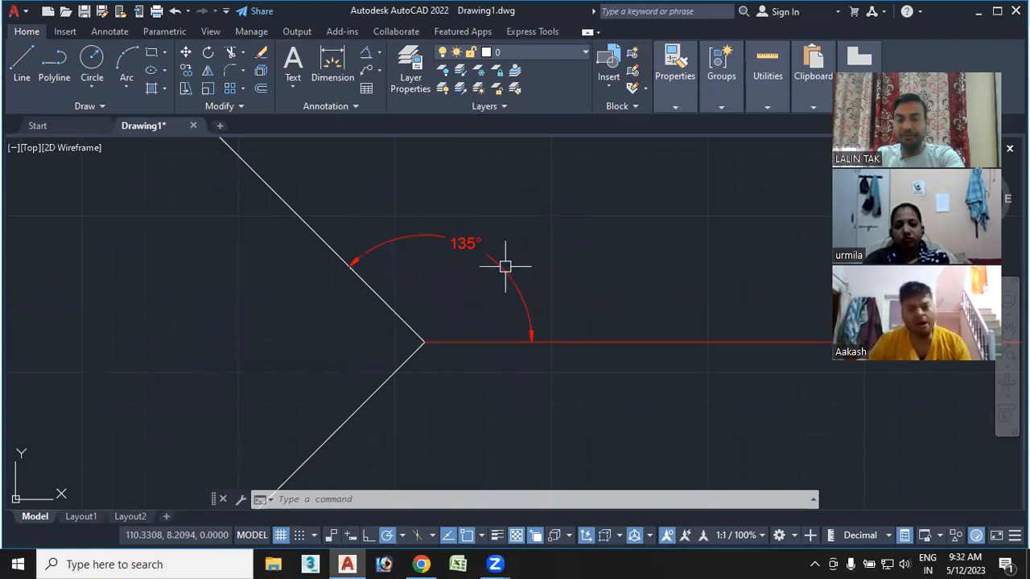
pyautogui.scroll(-2, 407, 273)
pyautogui.moveTo(408, 274); pyautogui.dragTo(462, 292, button='middle')
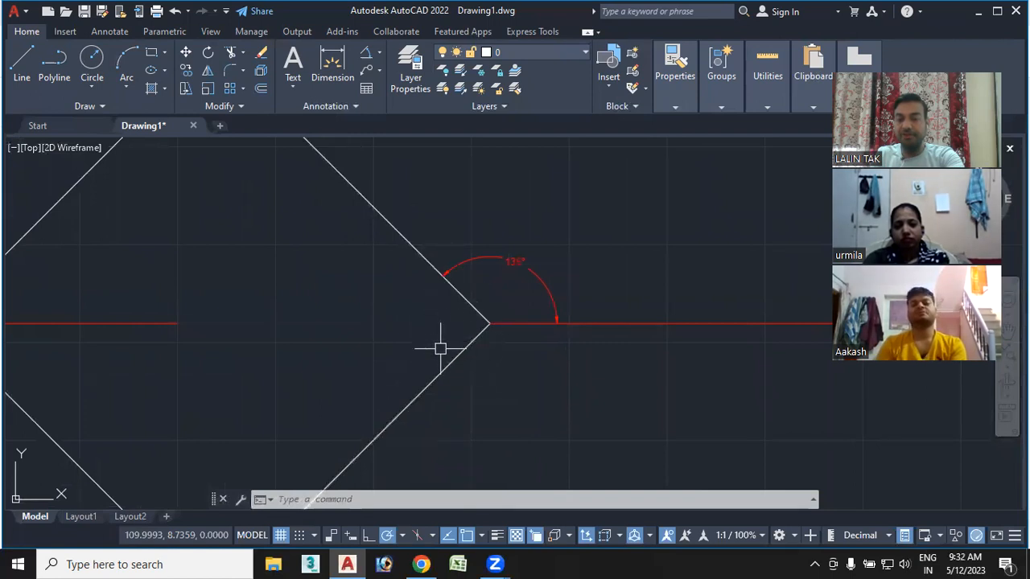
# Clear and reselect all object snap modes in the drafting settings, discard the changes, and review the list of snap modes.
pyautogui.click(405, 535)
pyautogui.click(406, 520)
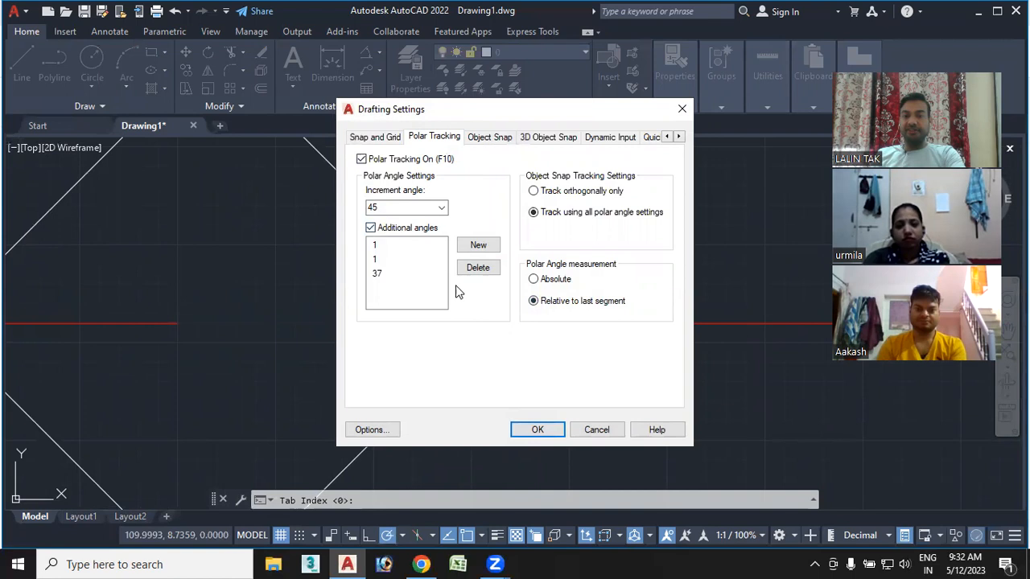
pyautogui.click(490, 137)
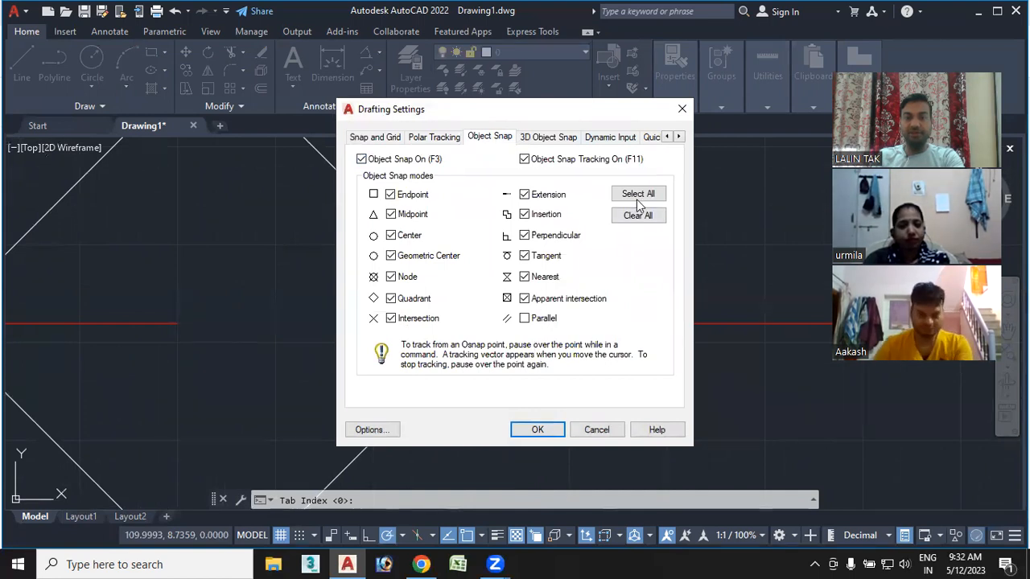
pyautogui.click(635, 215)
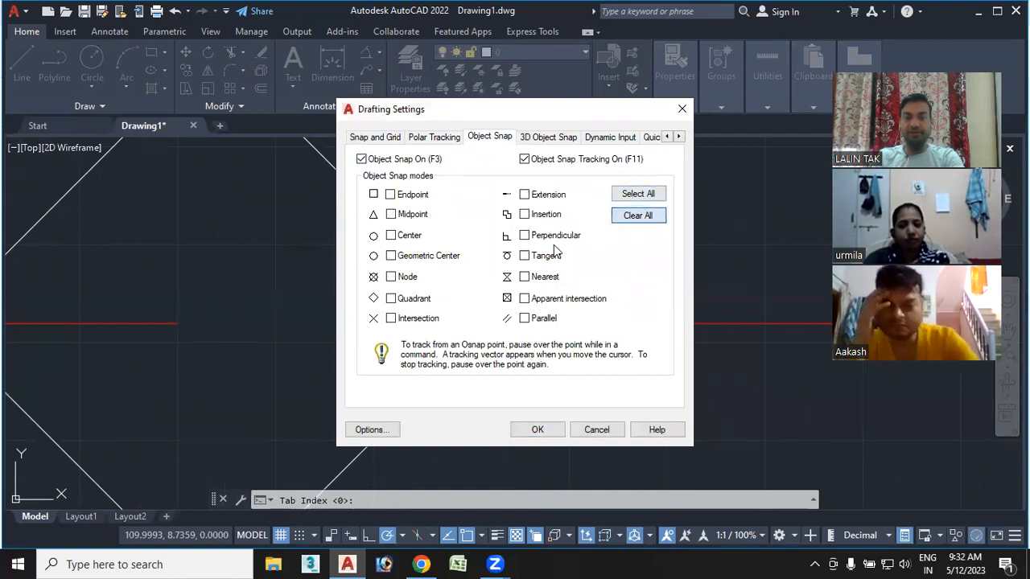
pyautogui.click(641, 197)
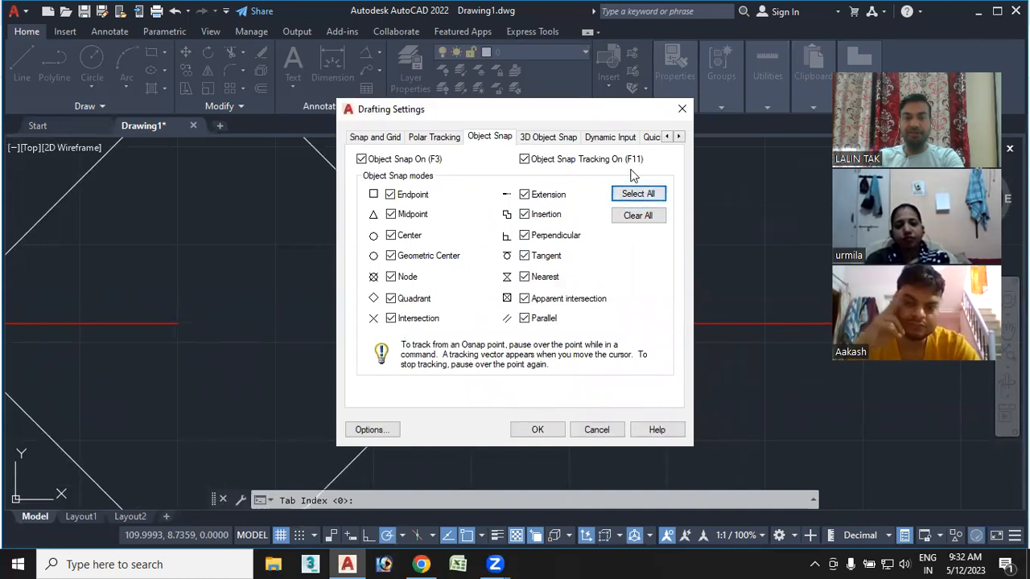
pyautogui.click(683, 109)
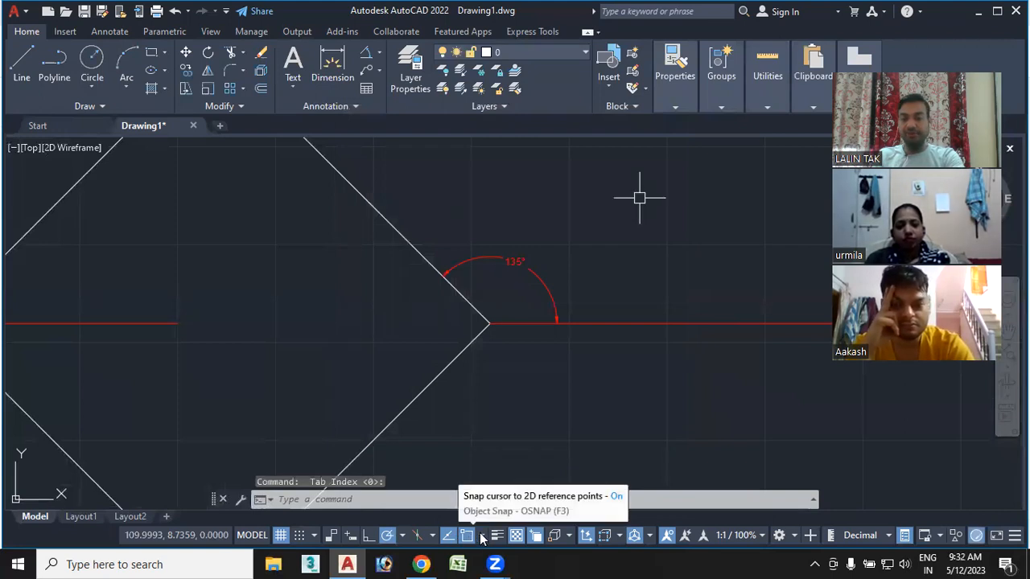
pyautogui.click(481, 535)
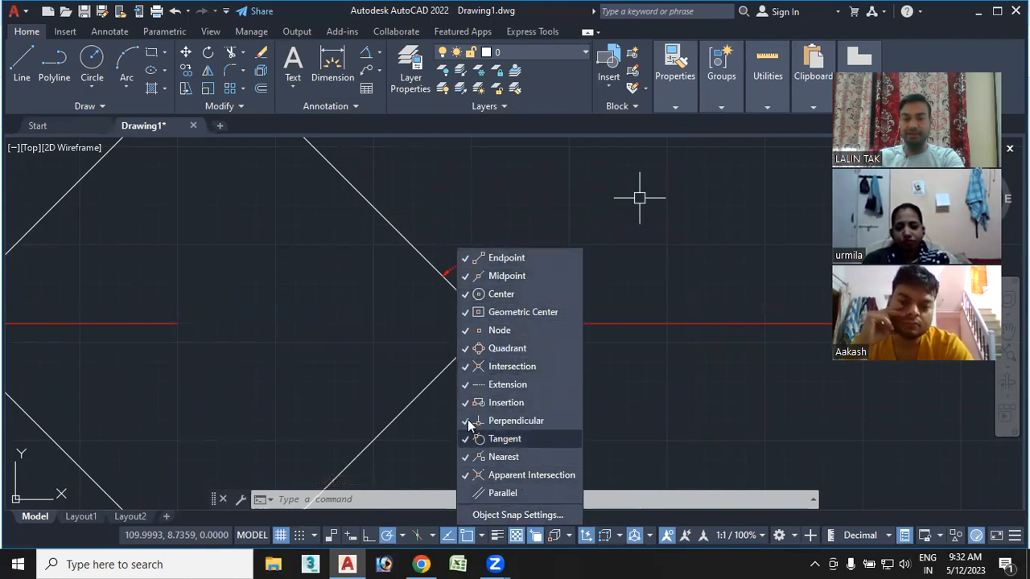
pyautogui.click(614, 385)
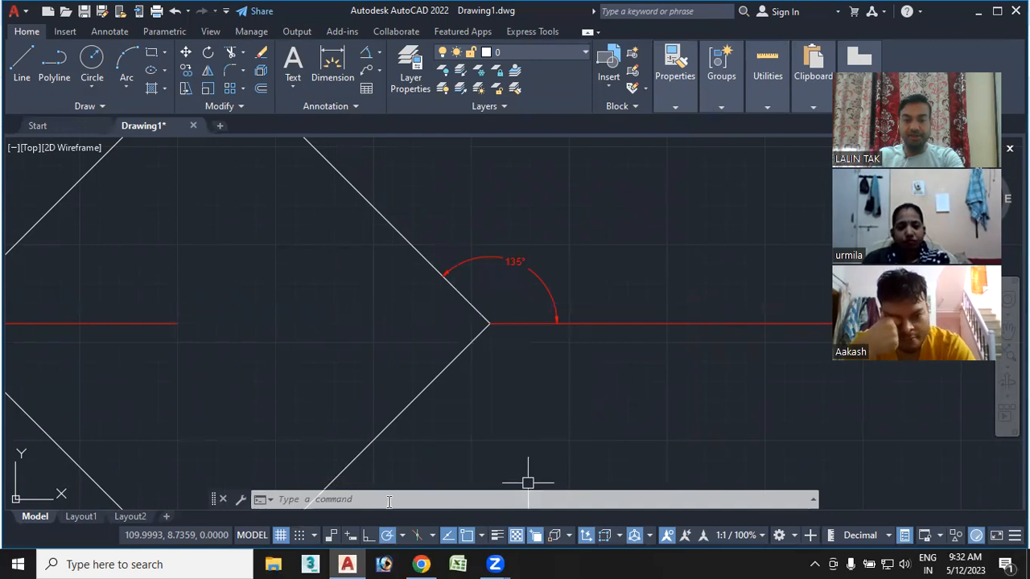
# Select and clear all 3D object snap modes in the drafting settings, discard the changes, and look over the subobject selection filters.
pyautogui.write('se')
pyautogui.press('Return')
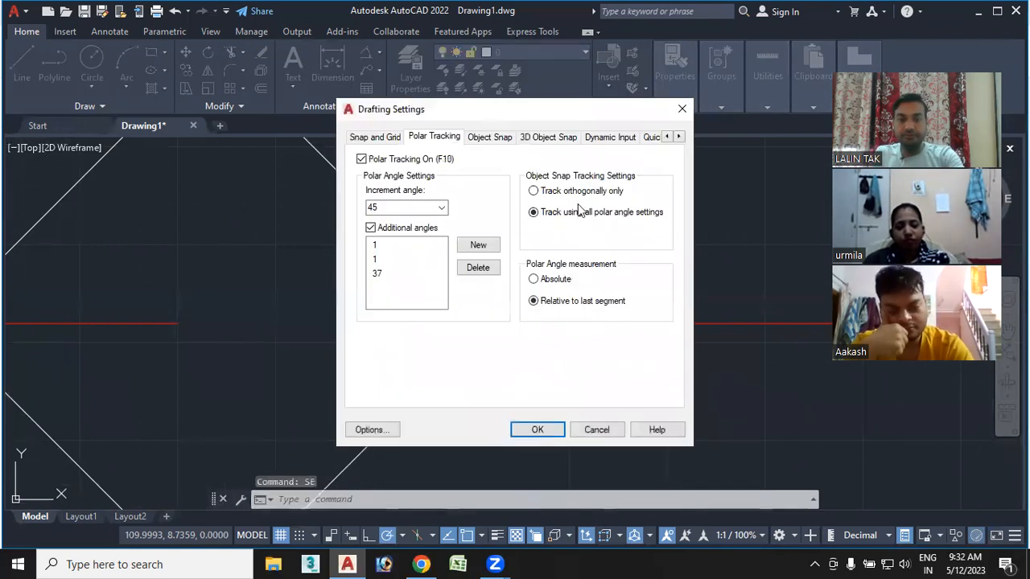
pyautogui.click(541, 139)
pyautogui.click(504, 138)
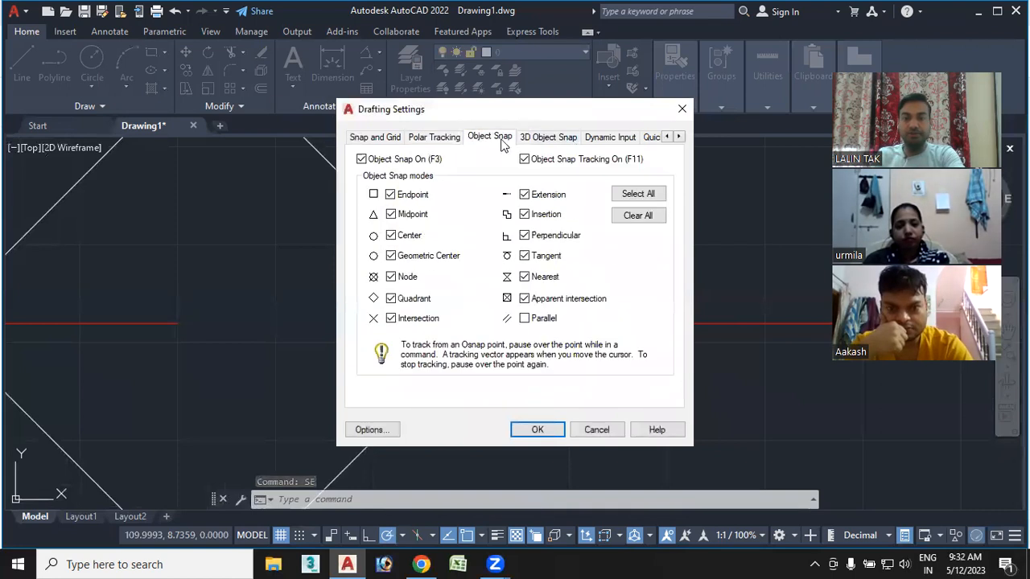
pyautogui.click(547, 140)
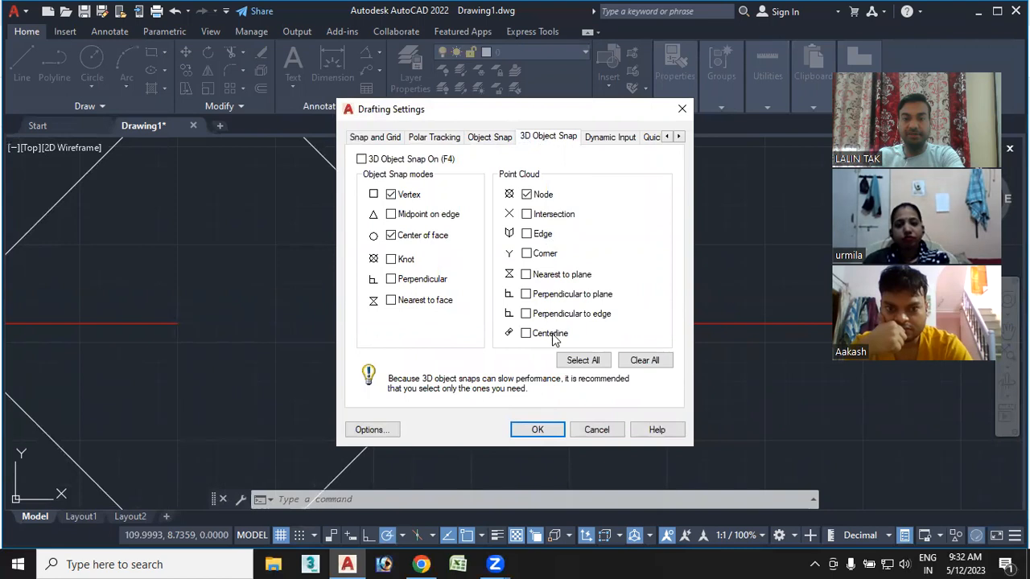
pyautogui.click(592, 360)
pyautogui.click(645, 360)
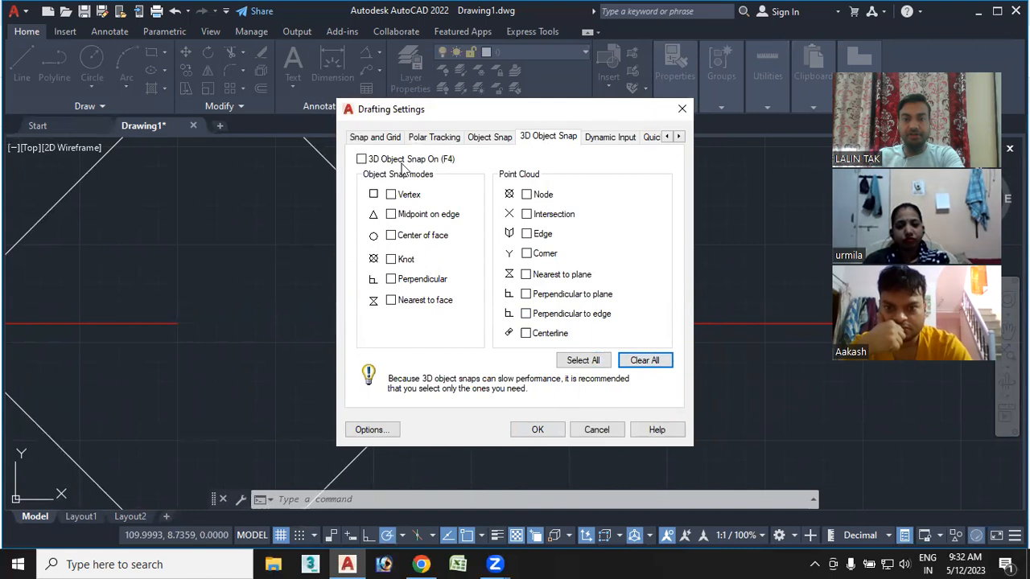
pyautogui.click(681, 109)
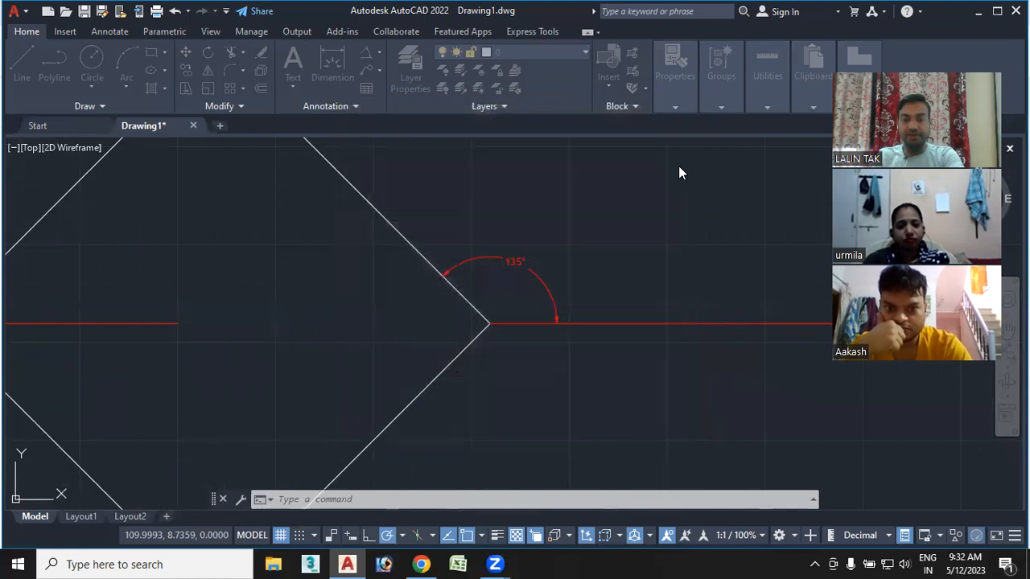
pyautogui.click(619, 535)
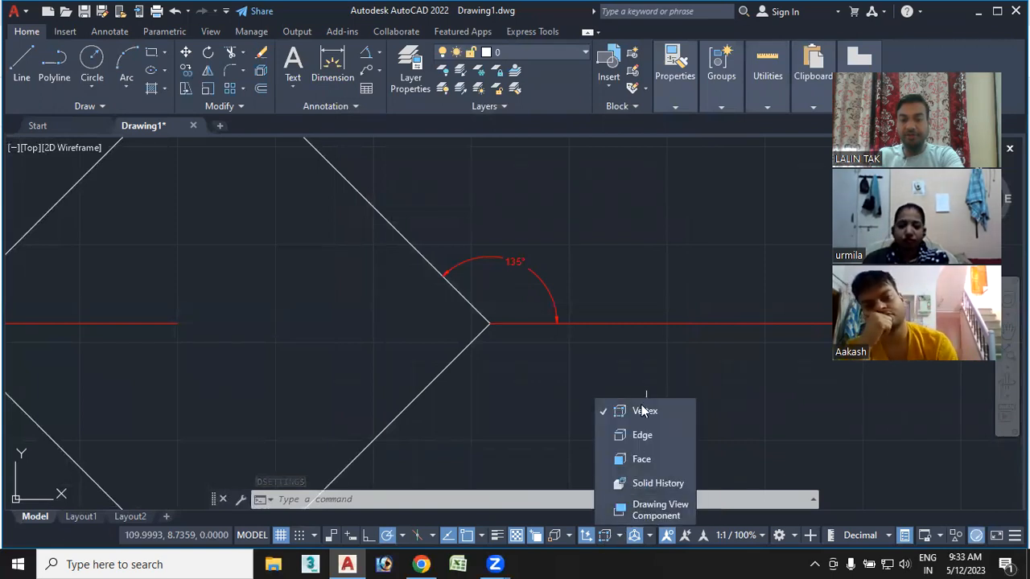
pyautogui.click(750, 434)
# Review the Dynamic Input drafting settings, close them, and turn on dynamic input.
pyautogui.click(378, 499)
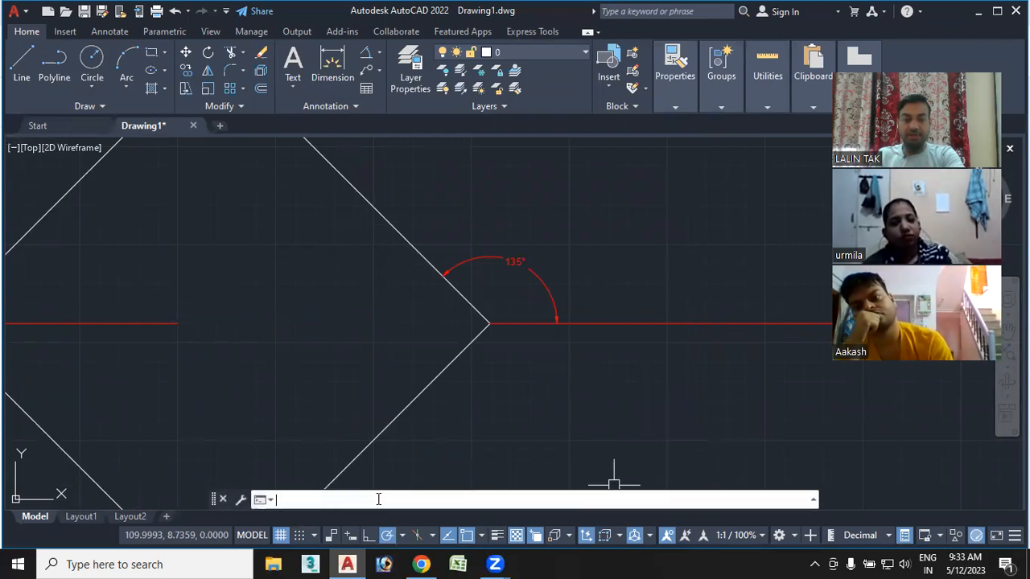
pyautogui.write('se')
pyautogui.press('Return')
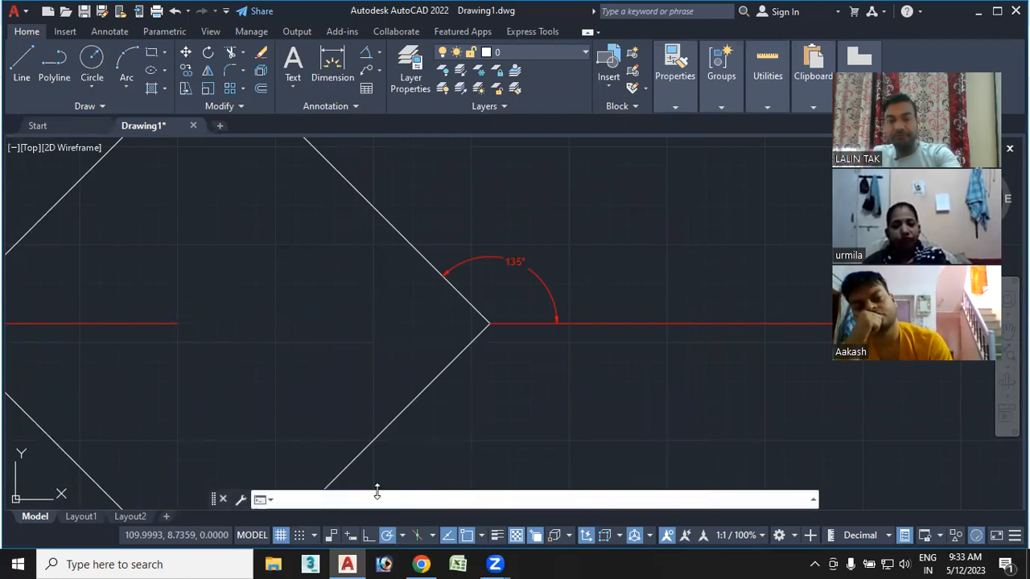
pyautogui.click(601, 138)
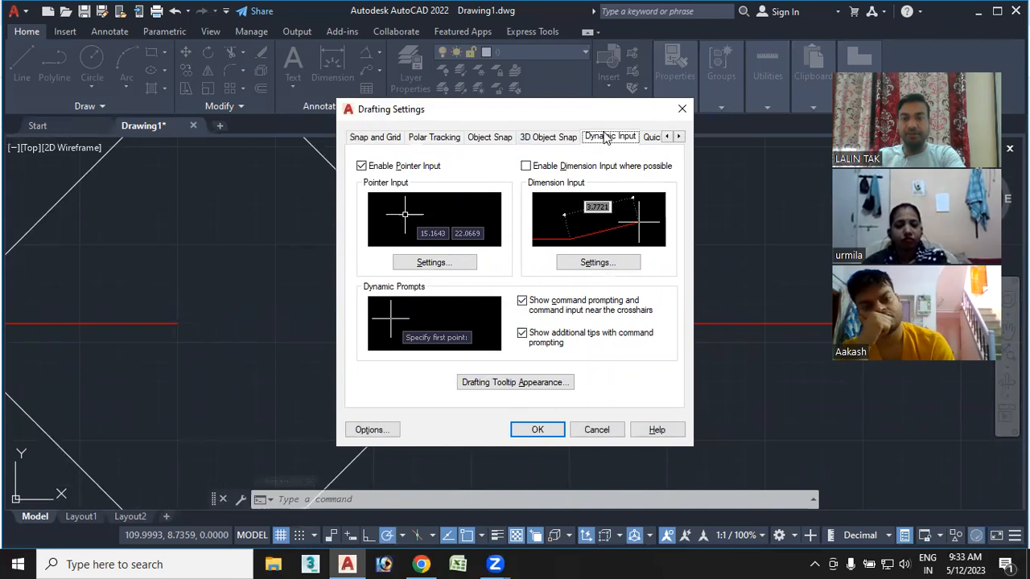
pyautogui.click(682, 109)
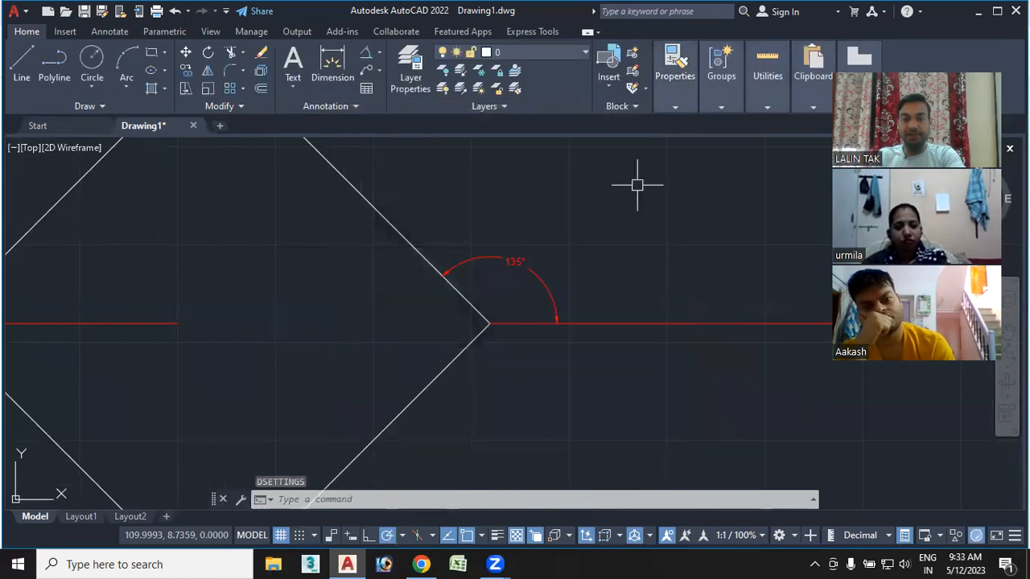
pyautogui.click(349, 536)
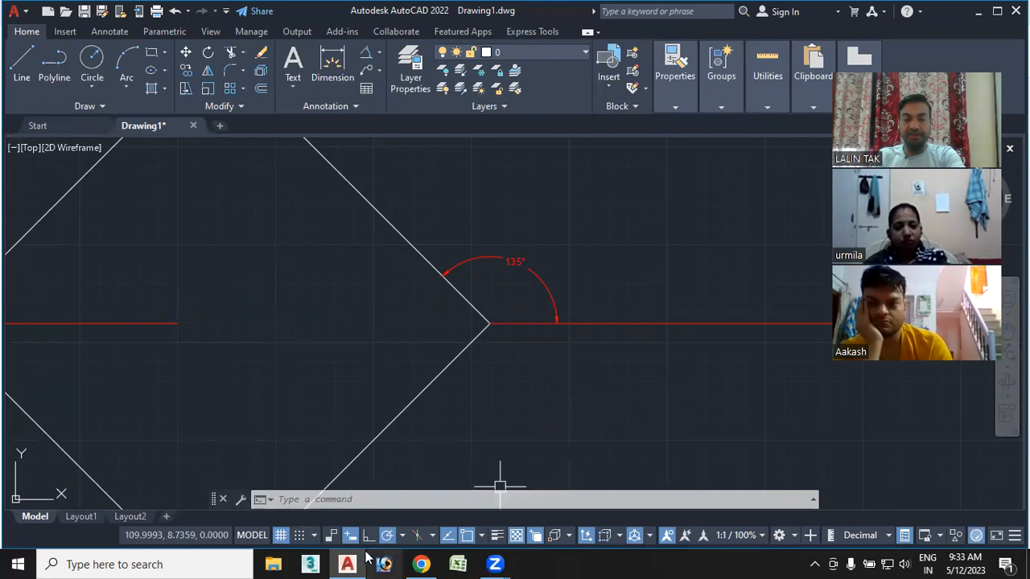
# Start the Line command in an empty area to inspect the first-point prompt at the crosshairs, and cancel it.
pyautogui.moveTo(547, 394)
pyautogui.mouseDown(button='middle')
pyautogui.moveTo(364, 435)
pyautogui.moveTo(115, 403)
pyautogui.mouseUp(button='middle')
pyautogui.scroll(-4, 329, 303)
pyautogui.moveTo(379, 329); pyautogui.dragTo(2, 350, button='middle')
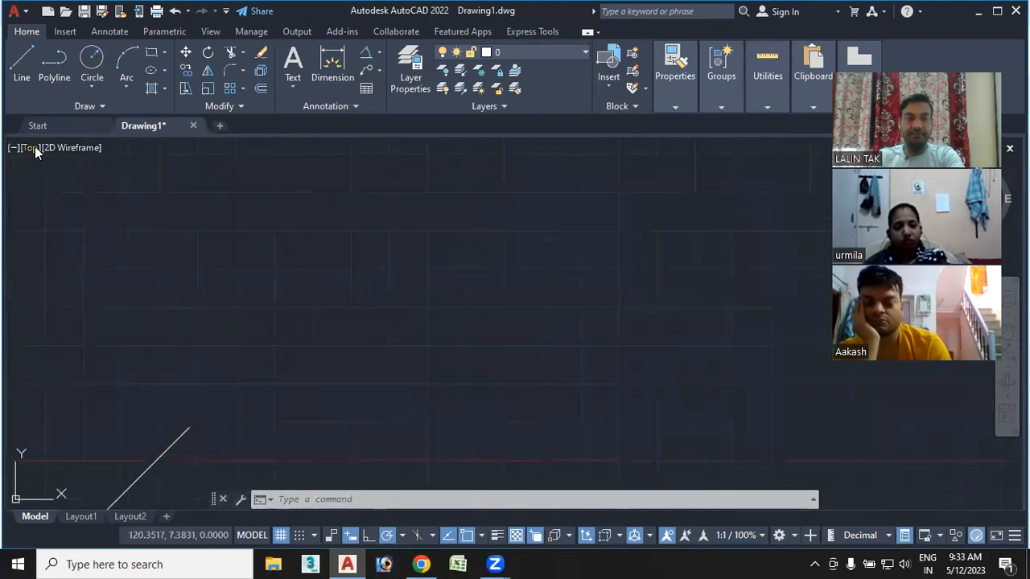
pyautogui.click(18, 60)
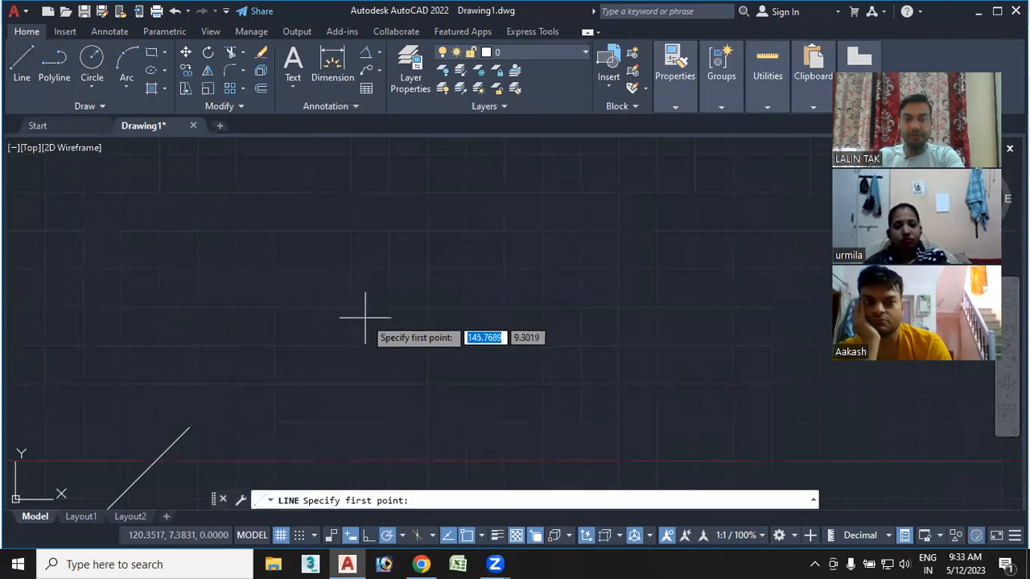
pyautogui.scroll(1, 426, 324)
pyautogui.moveTo(440, 325); pyautogui.dragTo(432, 314, button='middle')
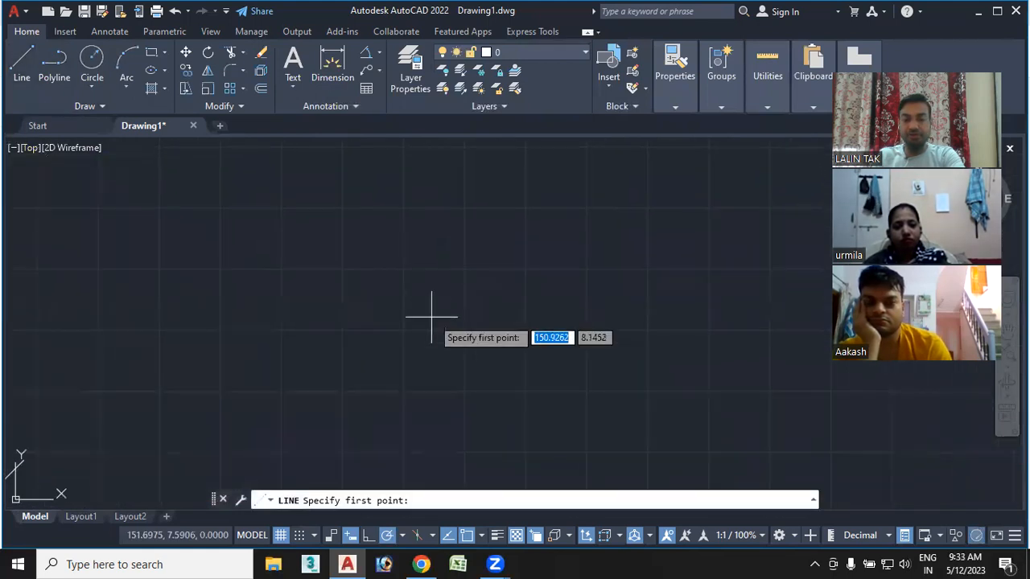
pyautogui.scroll(2, 408, 281)
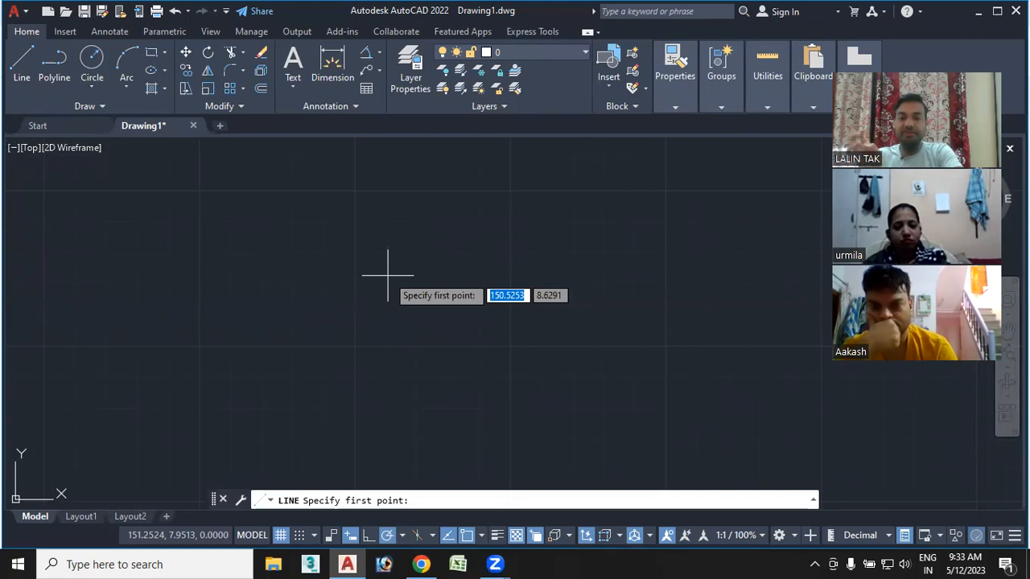
pyautogui.press('Escape')
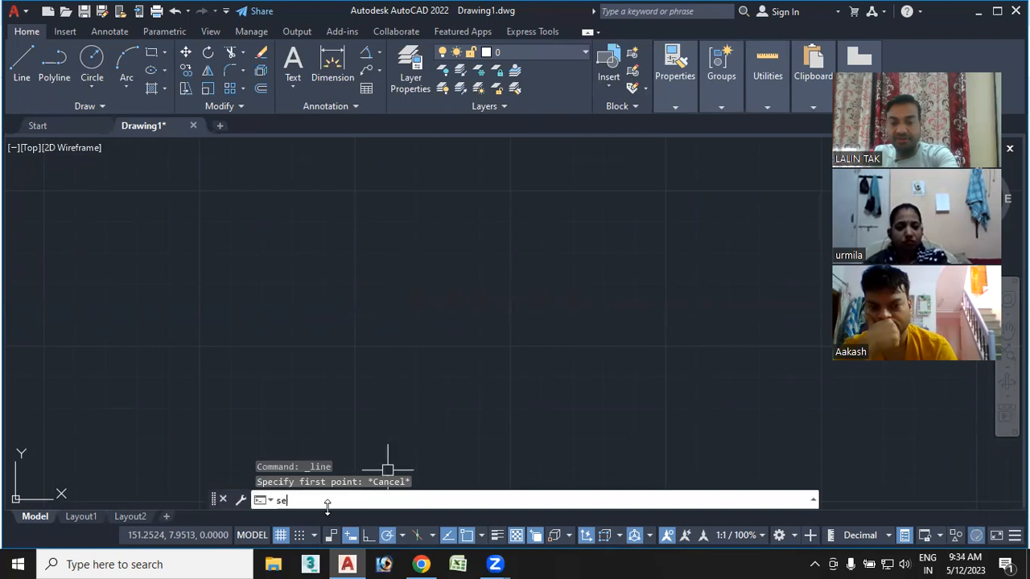
# Look over the dimension input options, and enable dimension input but disable pointer input in the Dynamic Input drafting settings.
pyautogui.write('se')
pyautogui.press('Return')
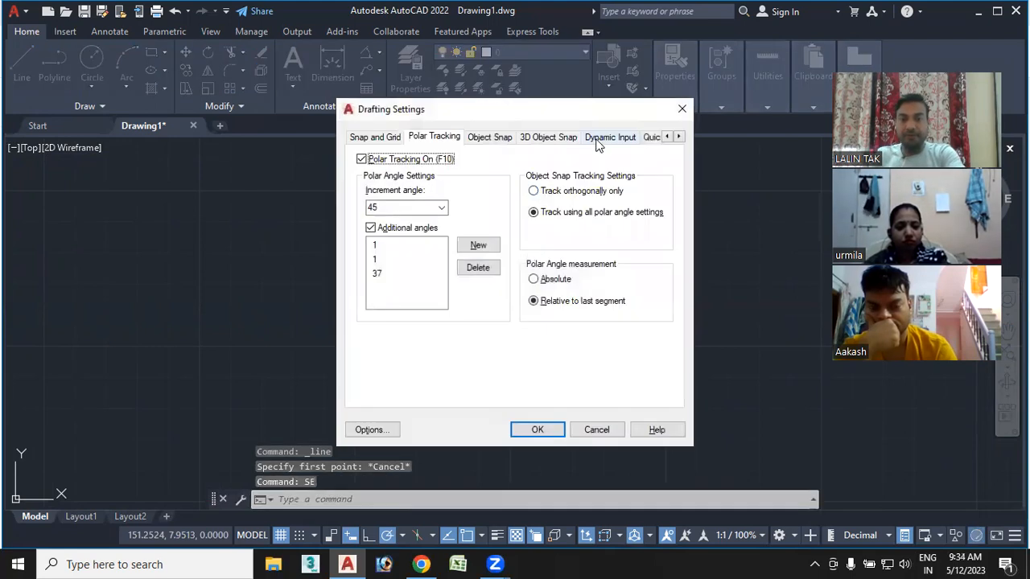
pyautogui.click(597, 140)
pyautogui.click(361, 166)
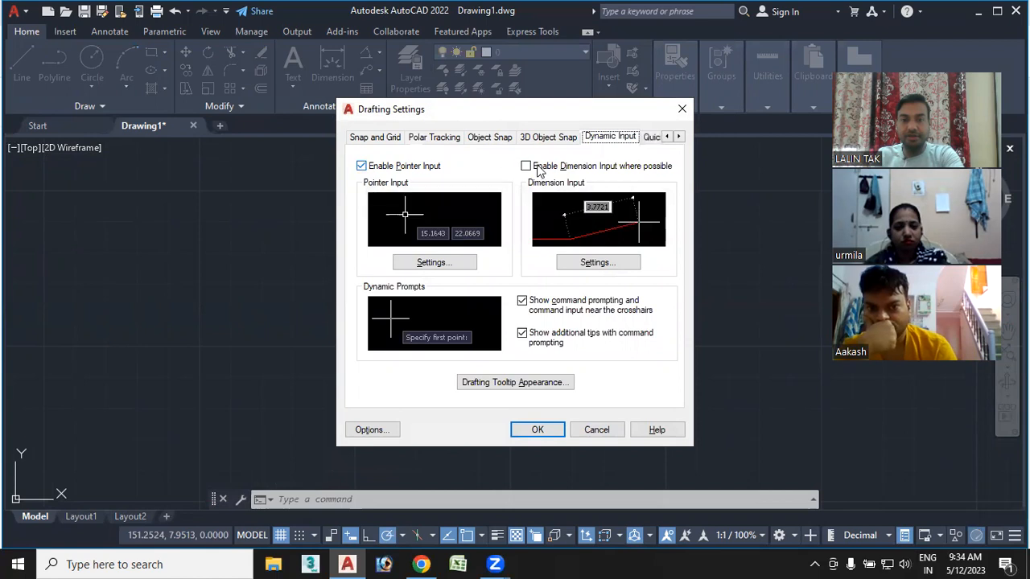
pyautogui.click(465, 264)
pyautogui.click(609, 126)
pyautogui.click(604, 261)
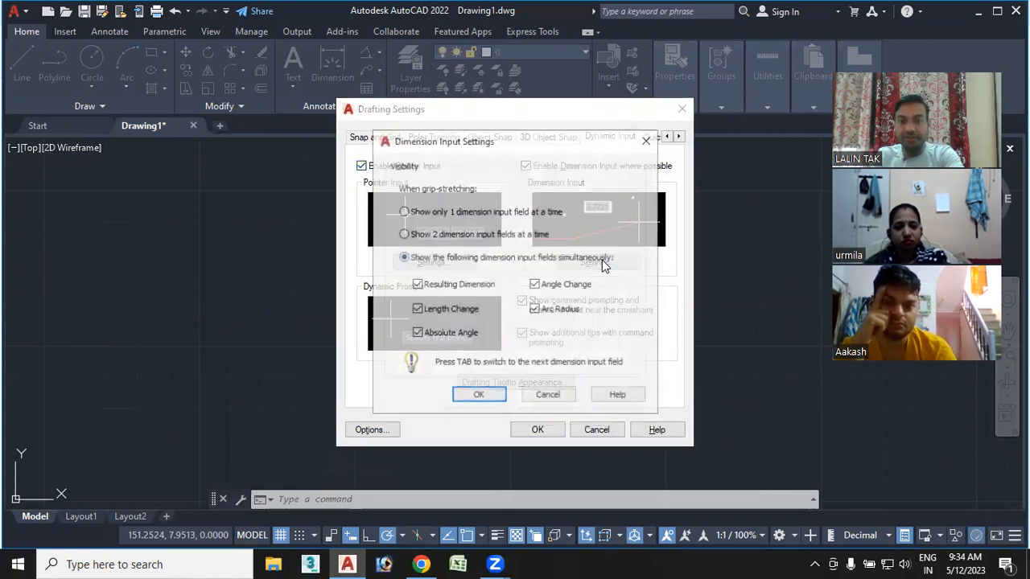
pyautogui.click(648, 141)
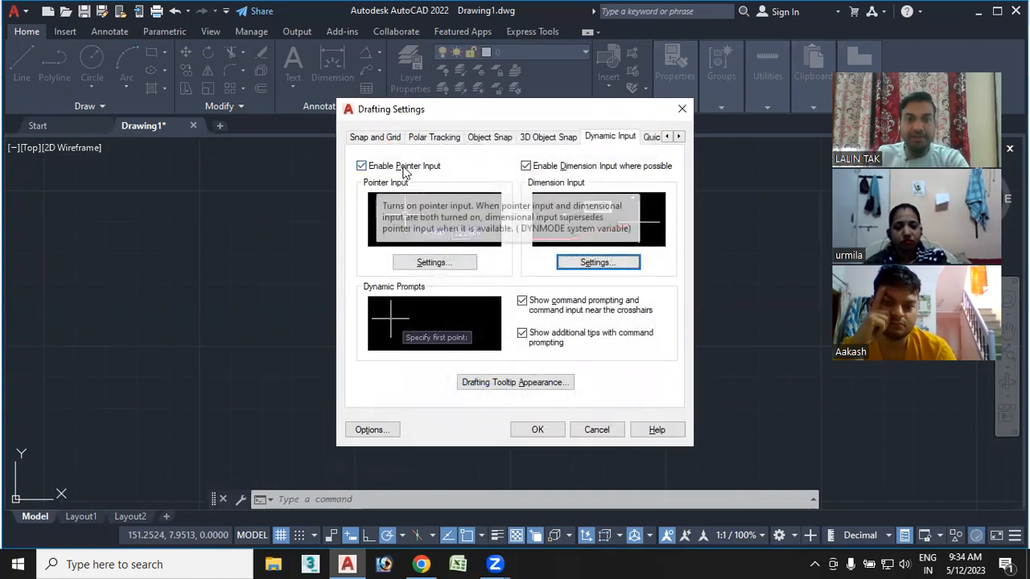
pyautogui.click(372, 166)
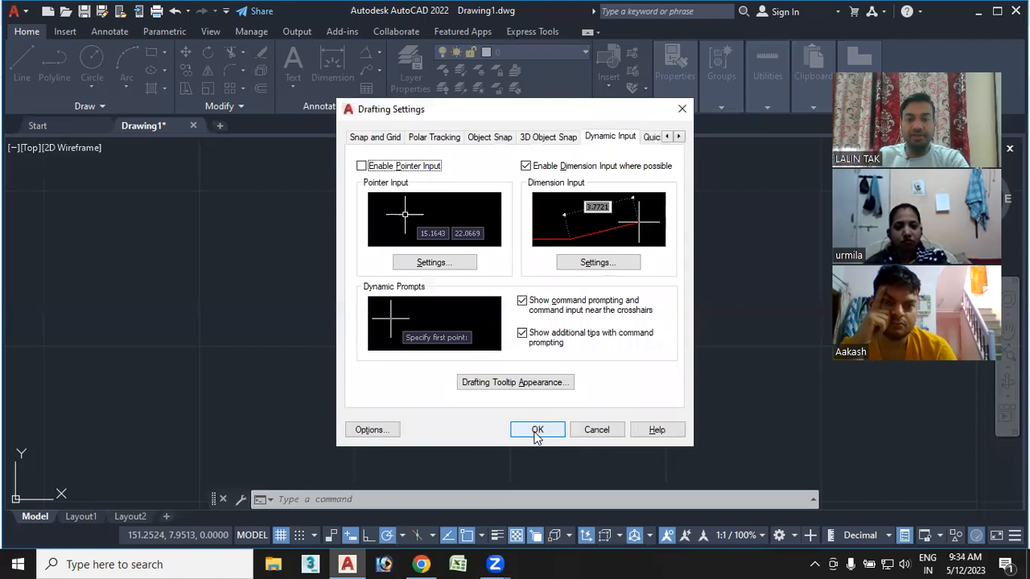
pyautogui.click(536, 431)
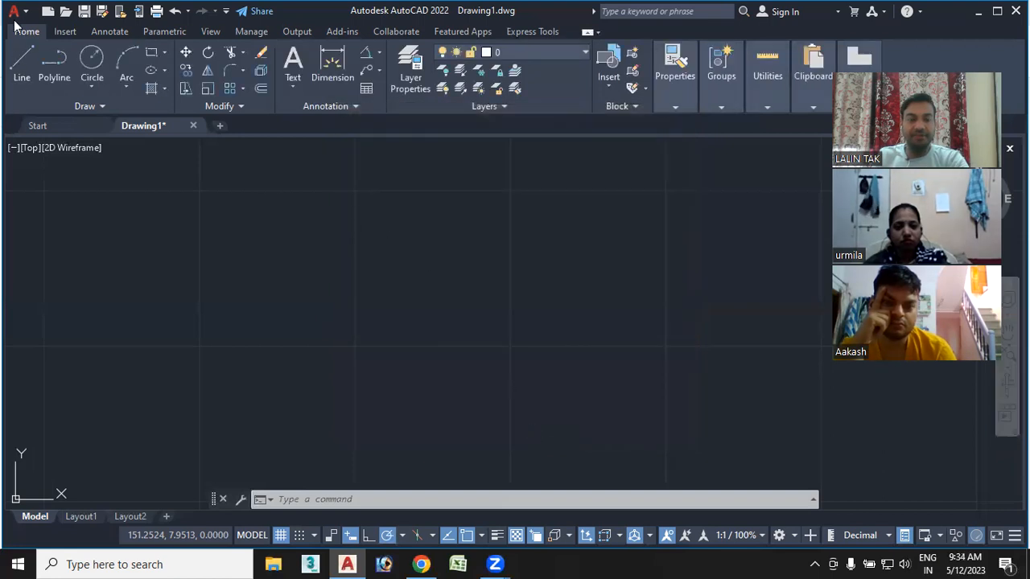
# Check how the Line command prompts for its first point with pointer input disabled, and cancel it.
pyautogui.click(21, 64)
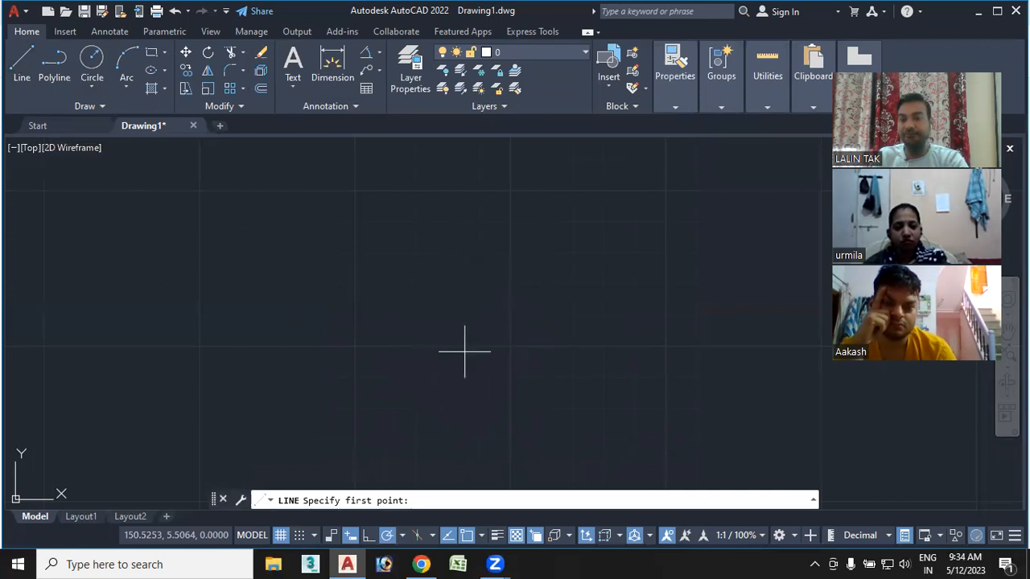
pyautogui.press('Escape')
pyautogui.press('Return')
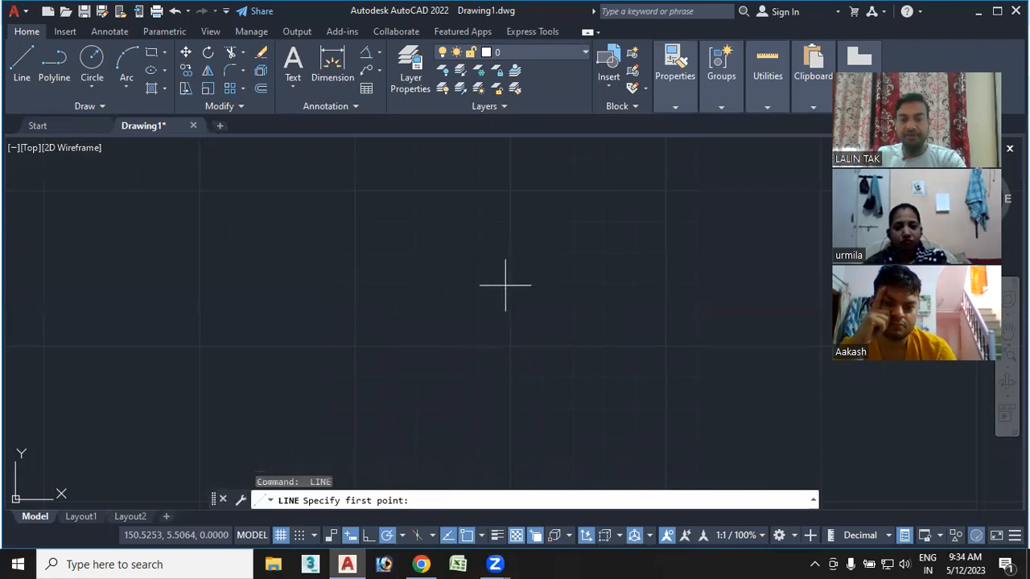
pyautogui.press('Escape')
pyautogui.press('Escape')
pyautogui.press('Escape')
# Enable pointer input again in the Dynamic Input drafting settings.
pyautogui.write('s')
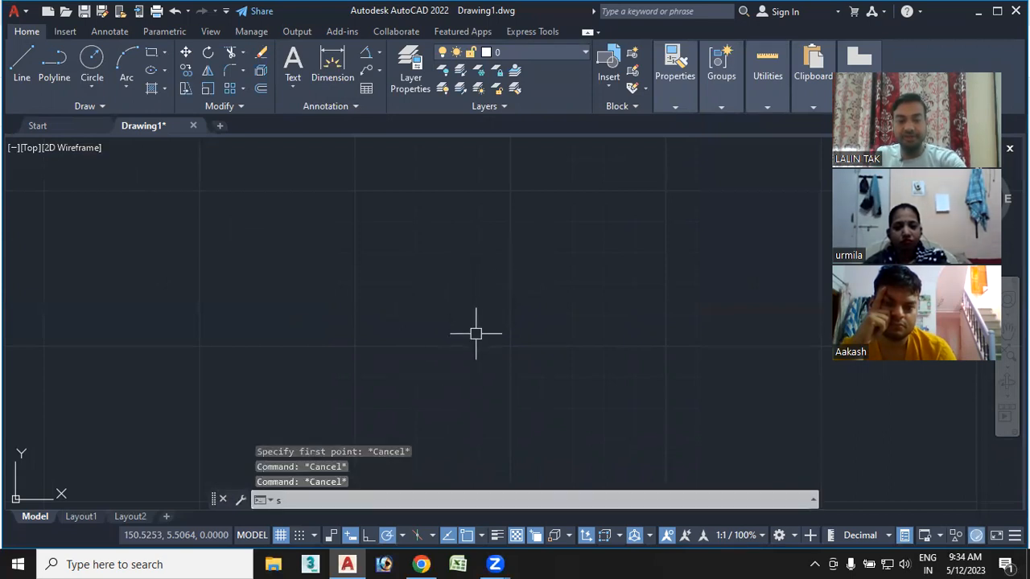
pyautogui.write('e')
pyautogui.press('Return')
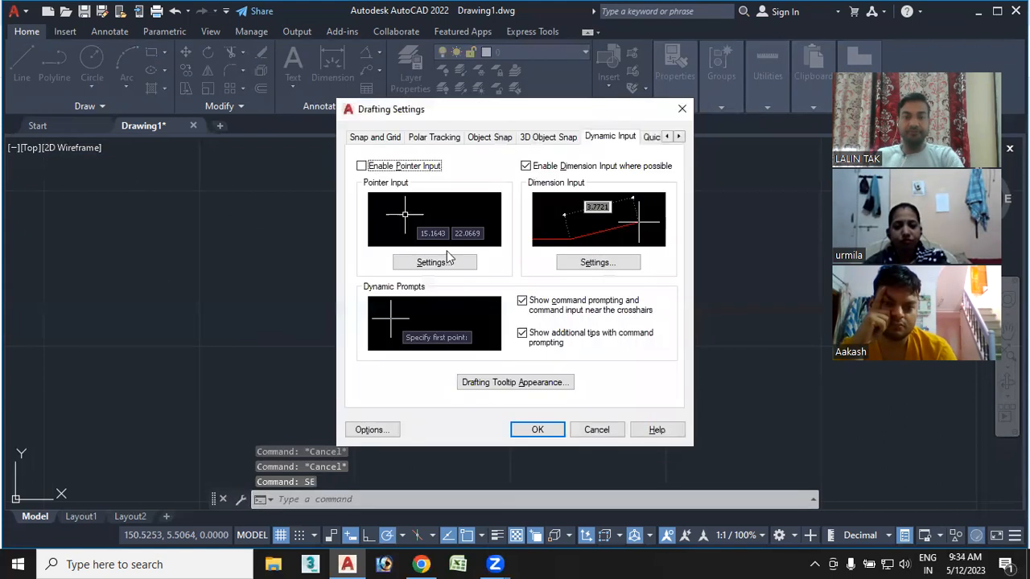
pyautogui.click(361, 167)
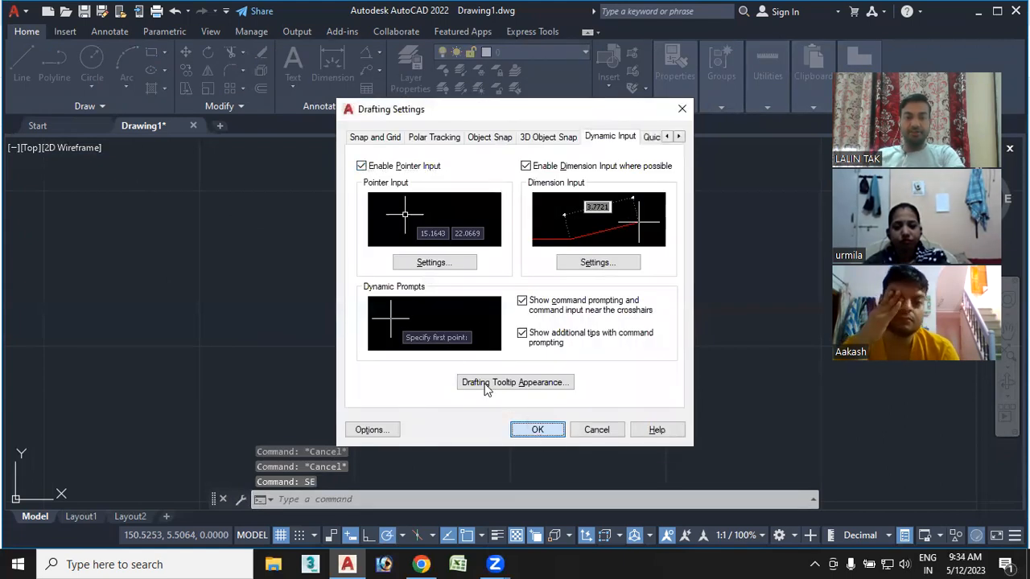
pyautogui.press('Return')
# Check the Line command's first-point coordinate fields with pointer input enabled, and cancel the command.
pyautogui.click(22, 66)
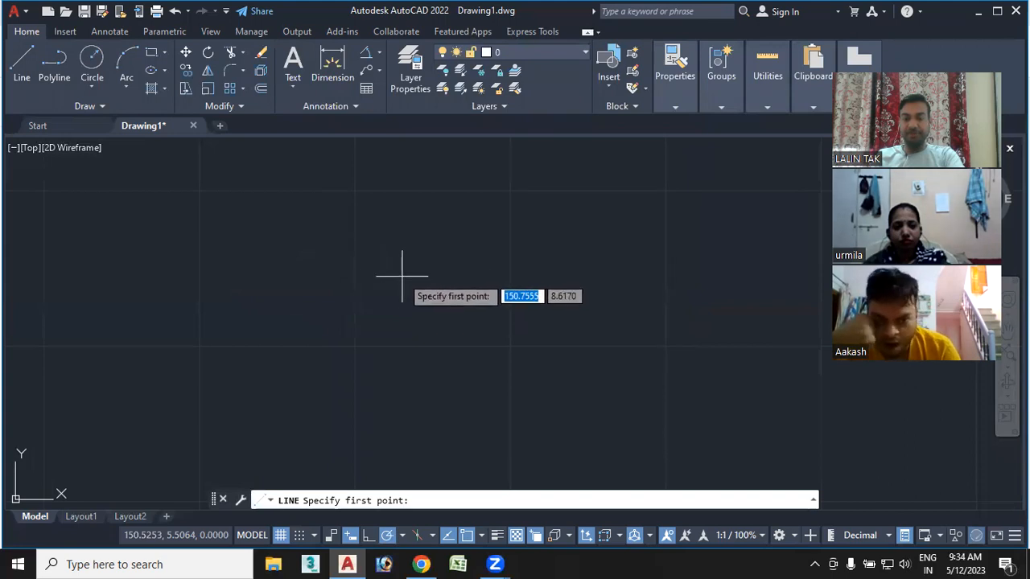
pyautogui.press('Escape')
pyautogui.press('Escape')
pyautogui.press('Escape')
pyautogui.press('Escape')
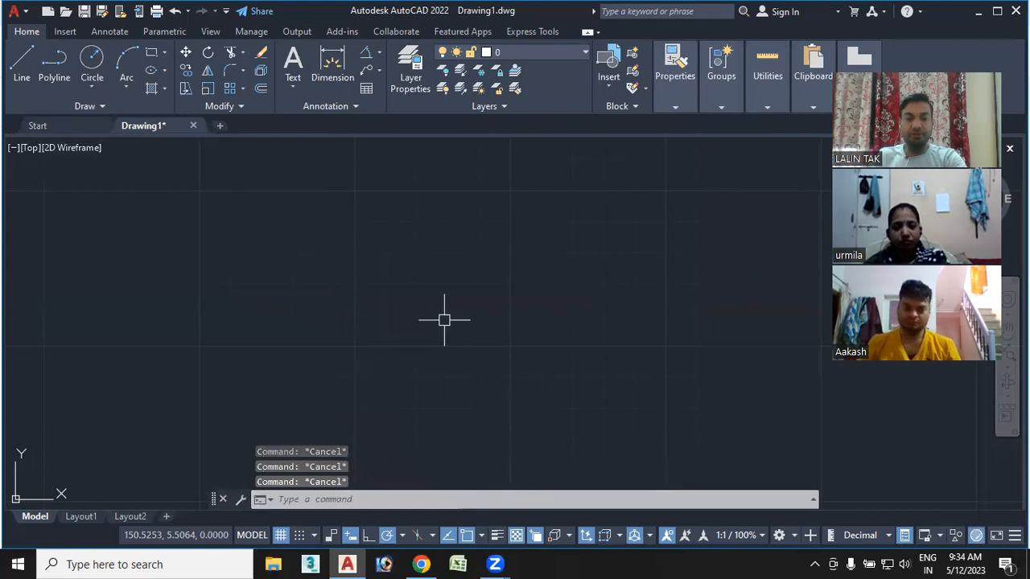
# Preview a circle from a free center point to see its radius dimension field, and cancel it.
pyautogui.click(91, 58)
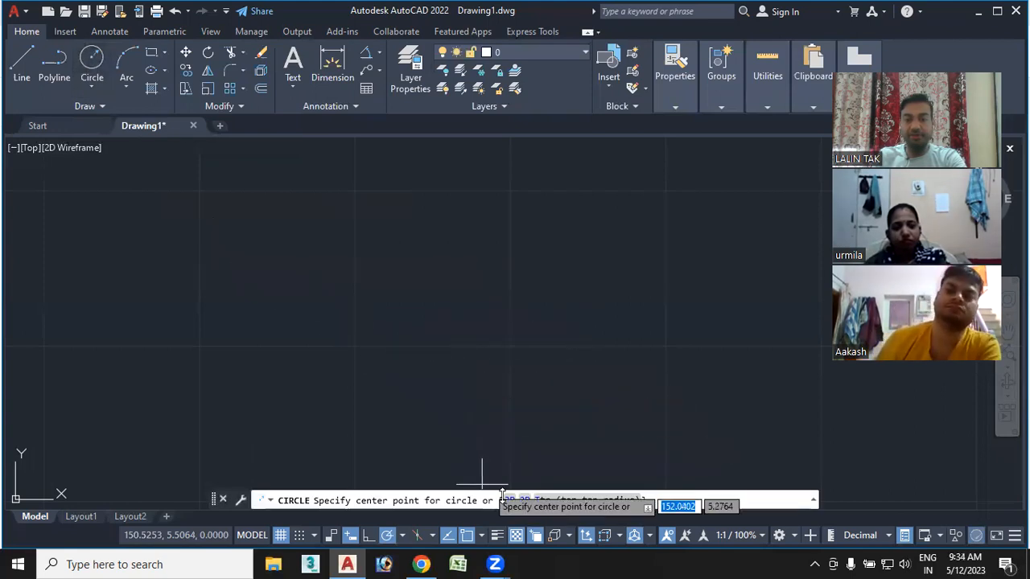
pyautogui.click(433, 311)
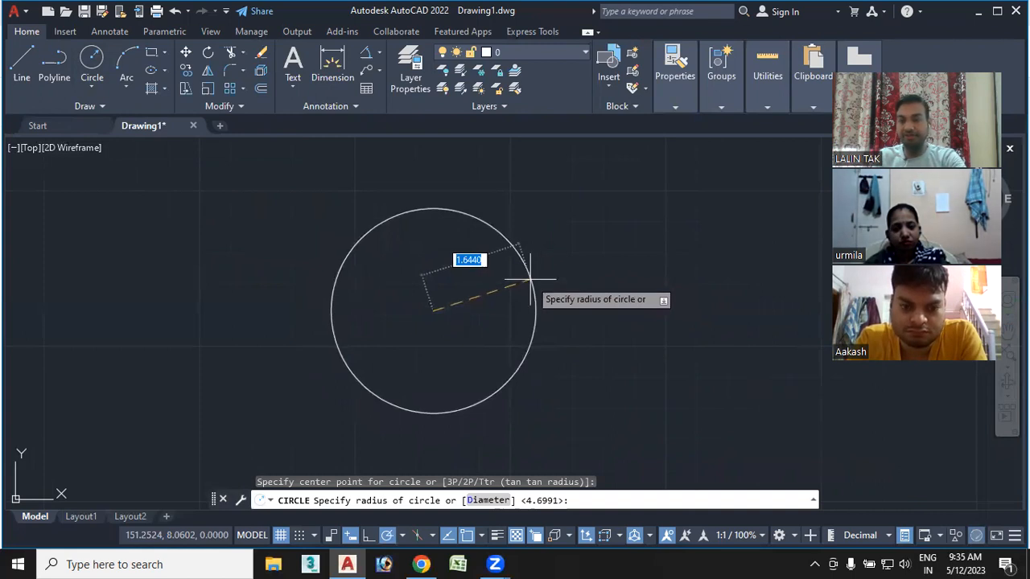
pyautogui.press('Escape')
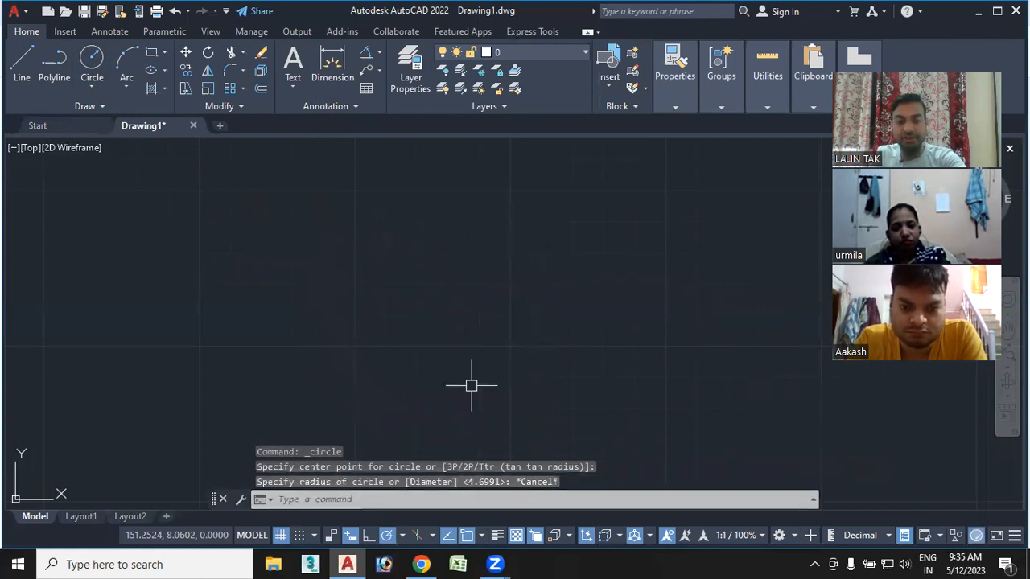
# Disable dimension input in the Dynamic Input drafting settings.
pyautogui.write('se')
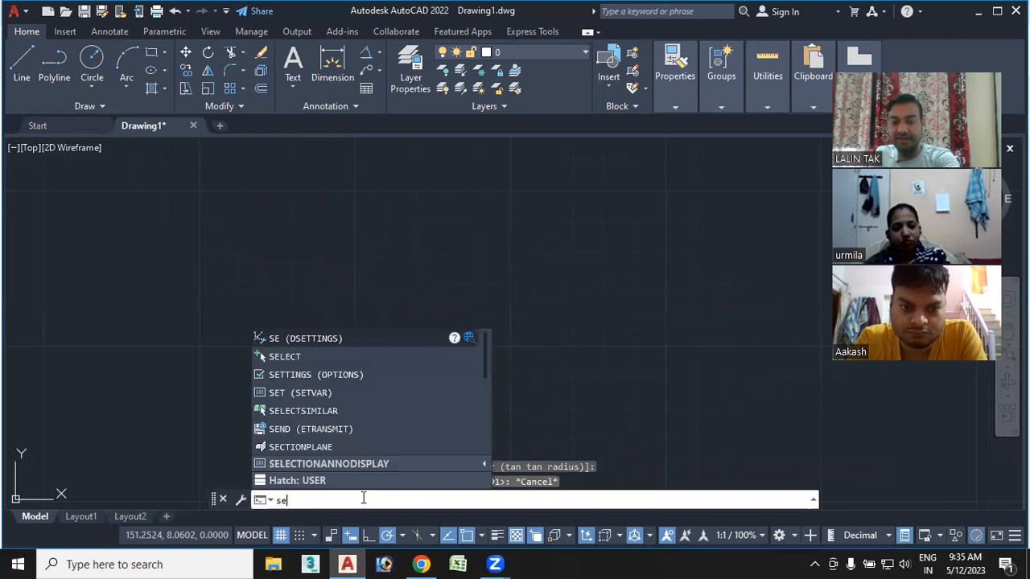
pyautogui.press('Return')
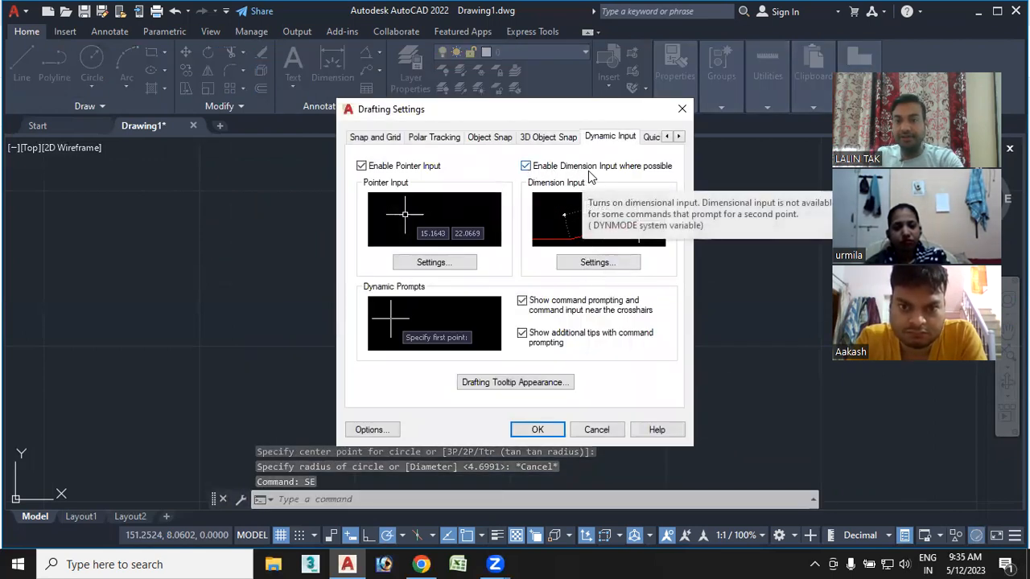
pyautogui.click(525, 166)
pyautogui.click(534, 430)
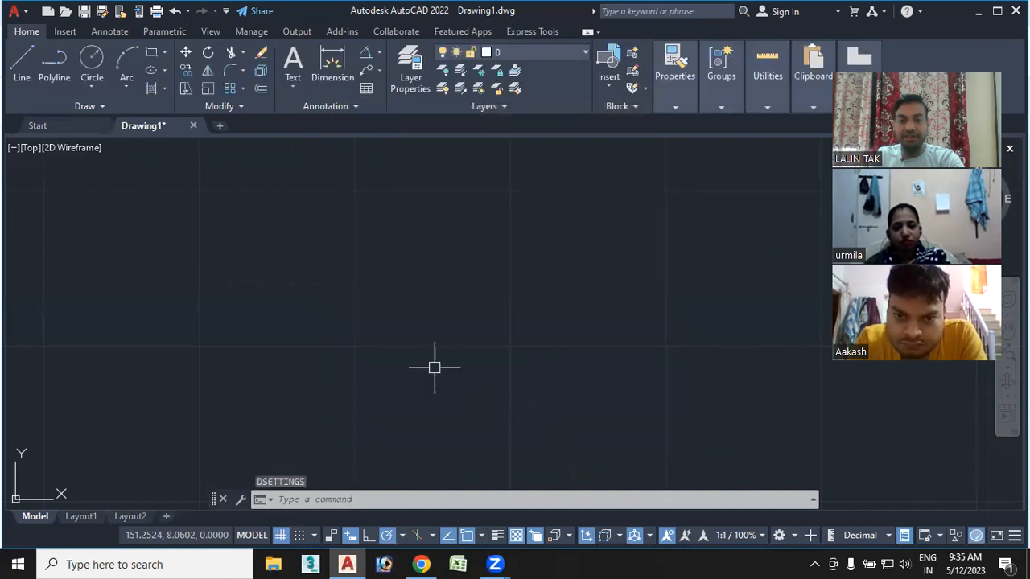
# Preview a circle's radius prompt with dimension input disabled, and cancel the circle.
pyautogui.click(91, 58)
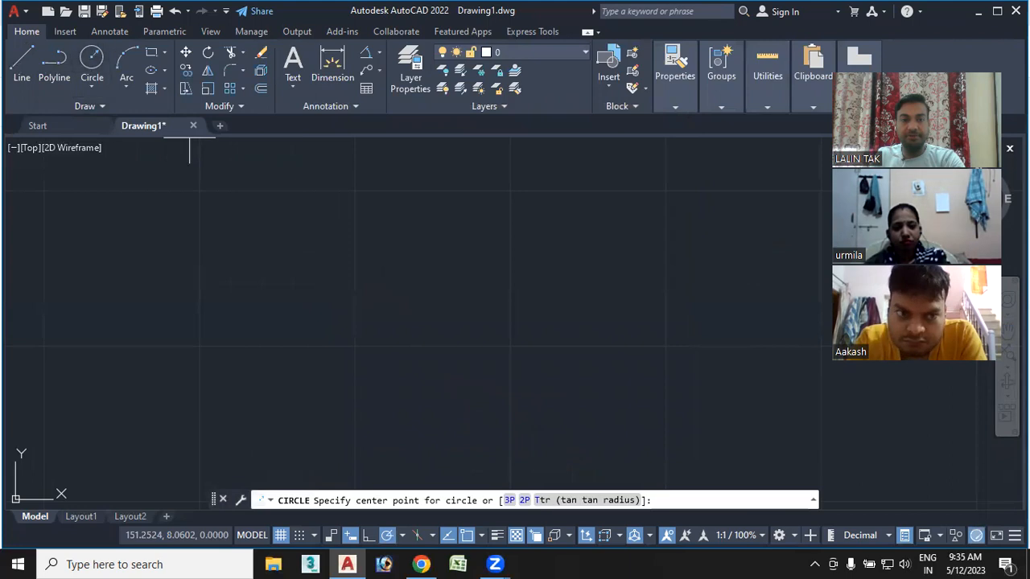
pyautogui.click(442, 287)
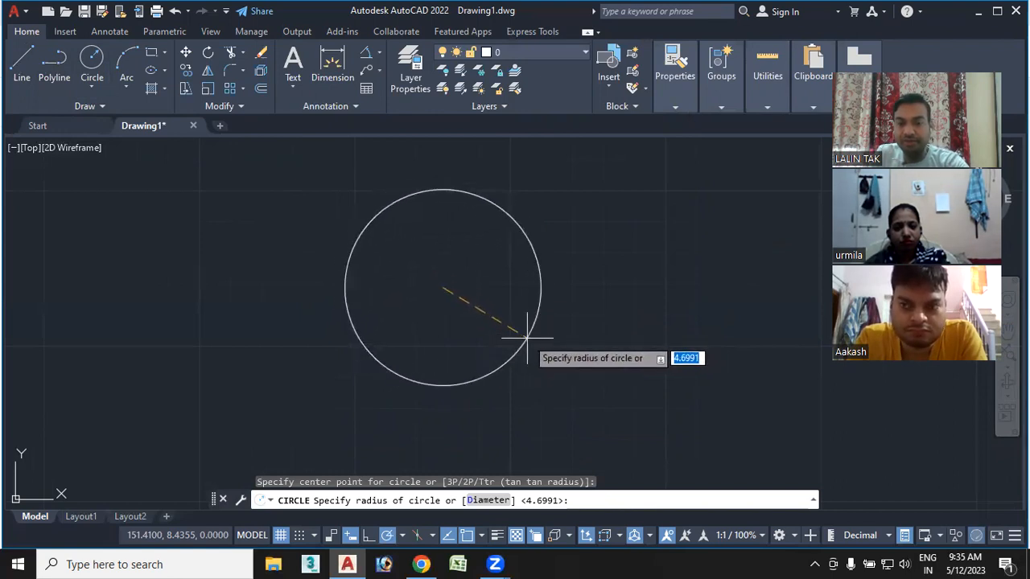
pyautogui.press('Escape')
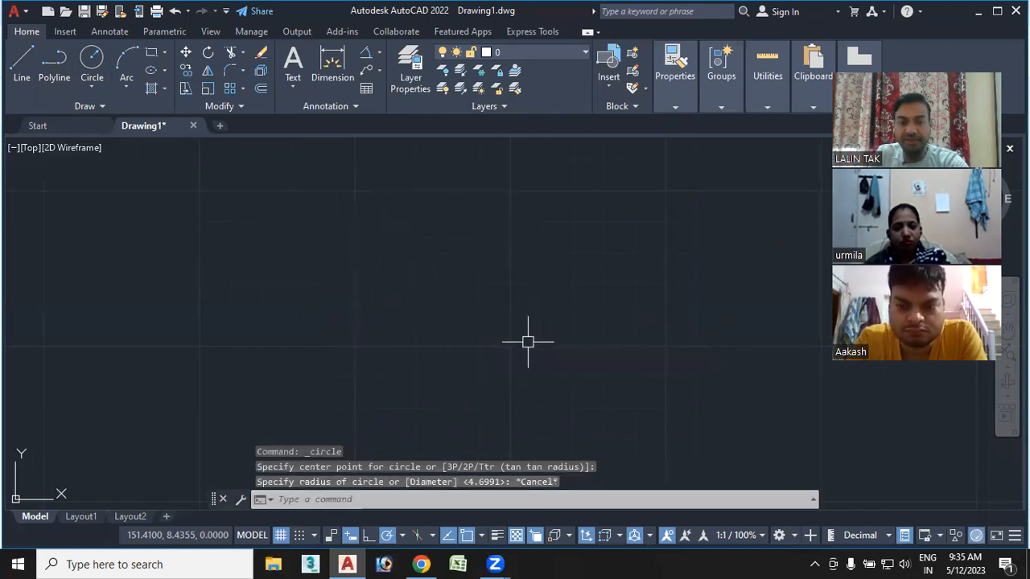
# Review the dimension input visibility options for grip-stretching, and close the drafting settings.
pyautogui.write('se')
pyautogui.press('Return')
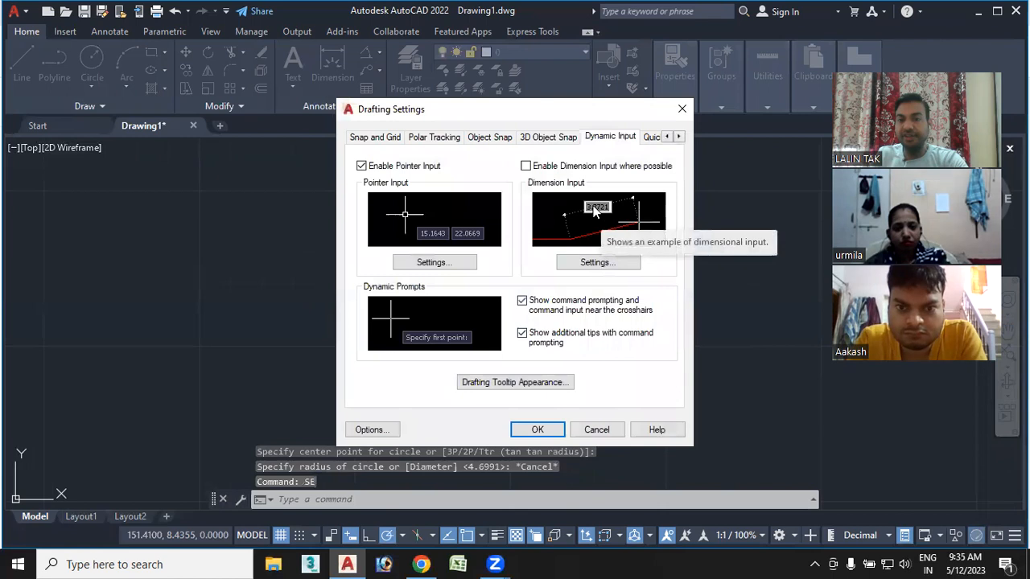
pyautogui.click(595, 264)
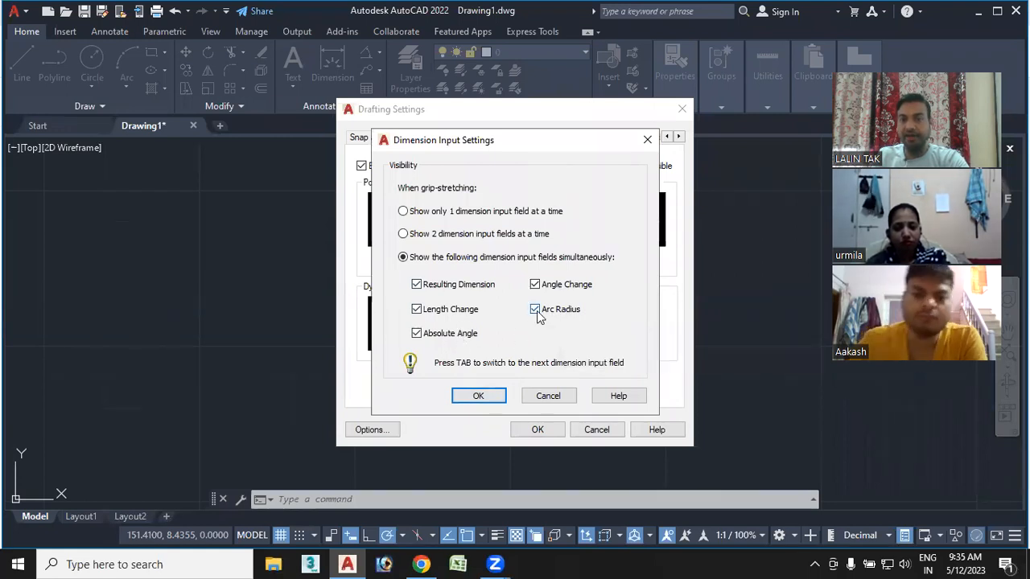
pyautogui.click(480, 397)
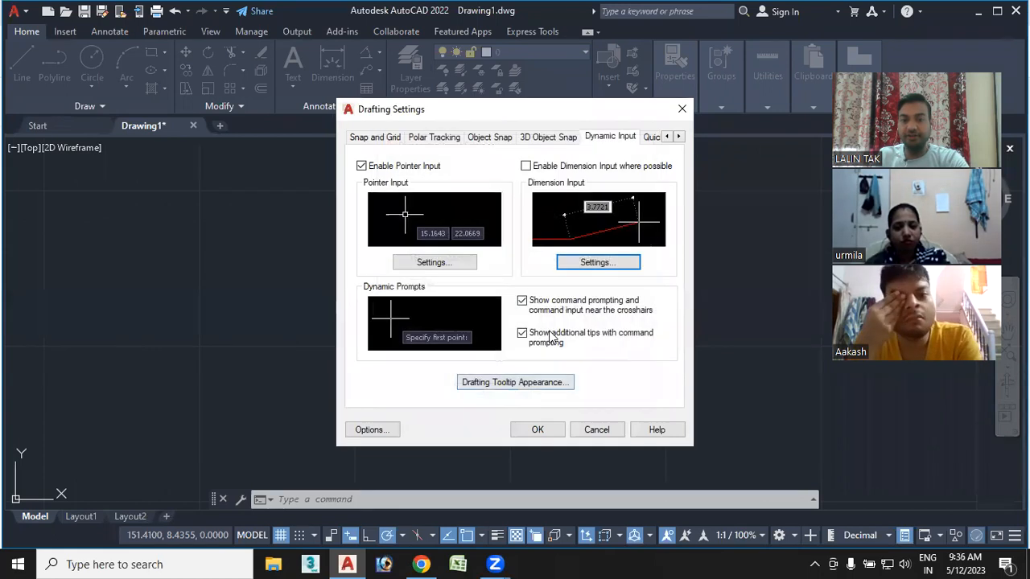
pyautogui.click(539, 428)
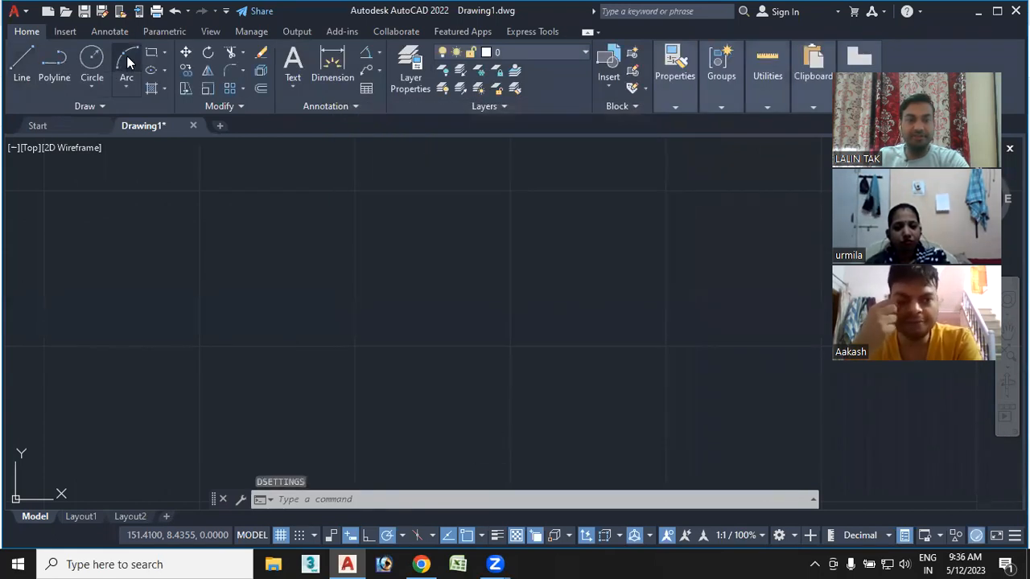
# Preview a three-point arc up to its end point to inspect the coordinate fields, and cancel it.
pyautogui.click(127, 63)
pyautogui.click(317, 346)
pyautogui.click(423, 244)
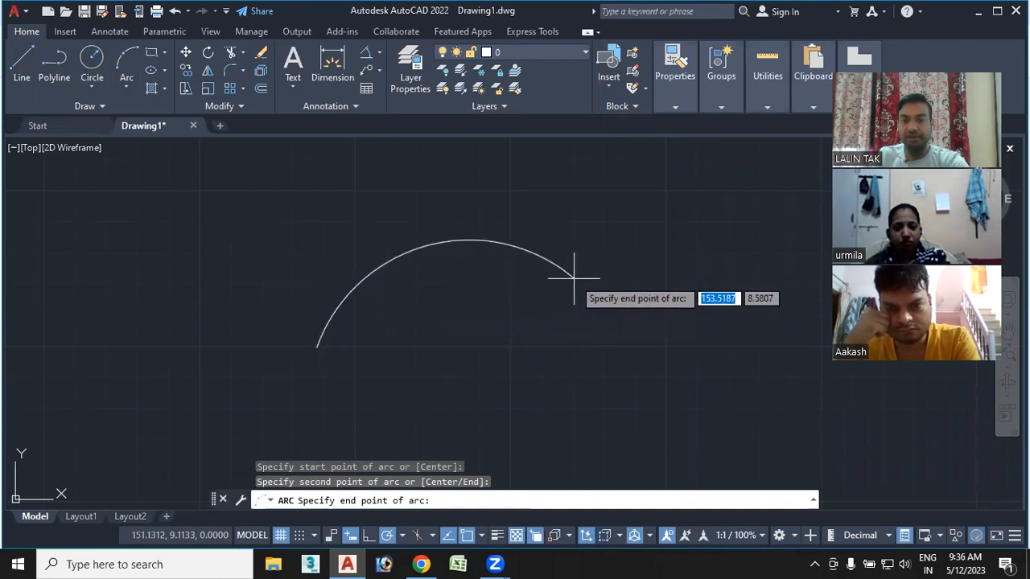
pyautogui.press('Escape')
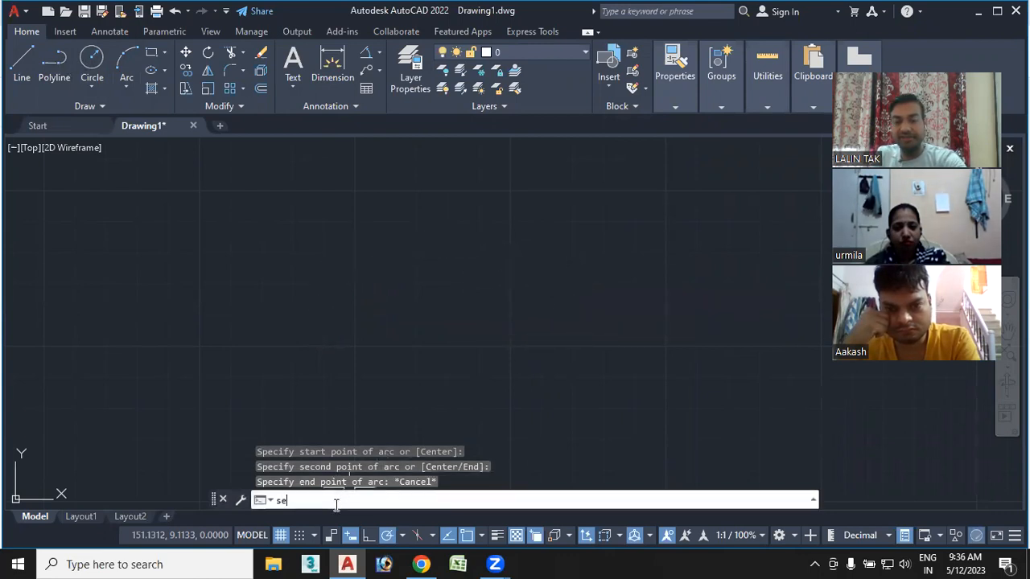
# Review the dimension input visibility options and enable dimension input where possible in the Dynamic Input drafting settings.
pyautogui.press('Return')
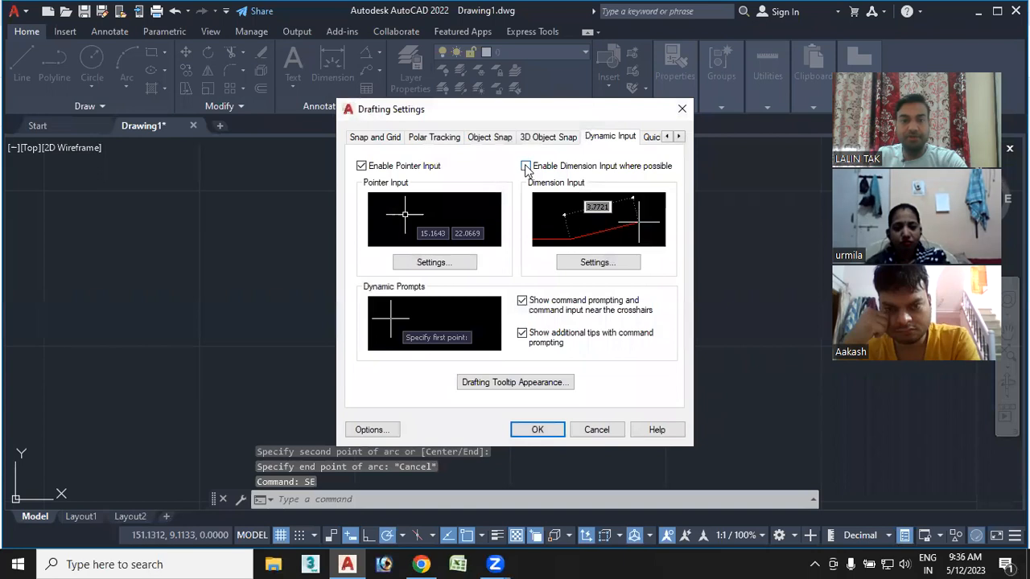
pyautogui.click(594, 264)
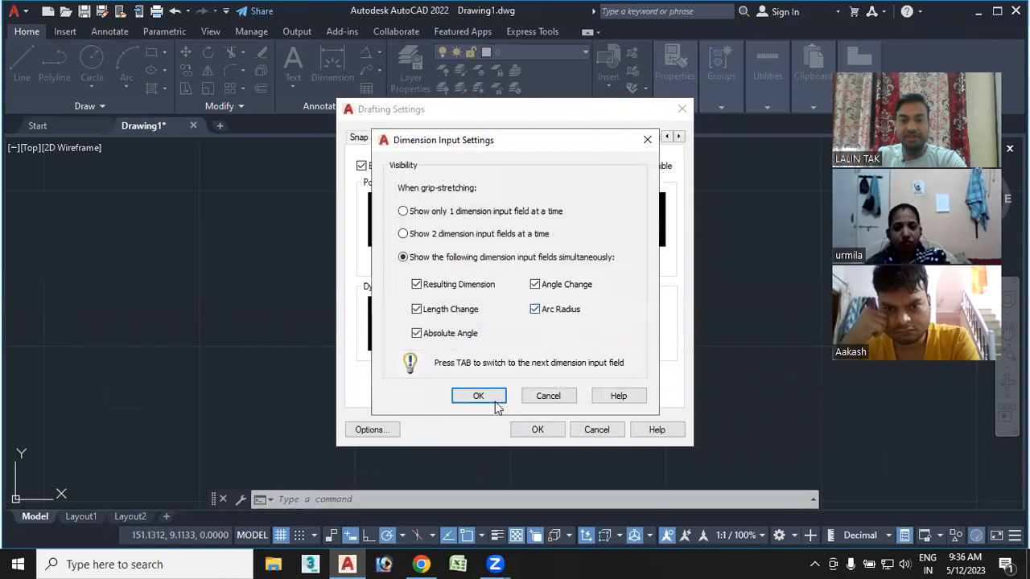
pyautogui.click(478, 398)
pyautogui.click(526, 166)
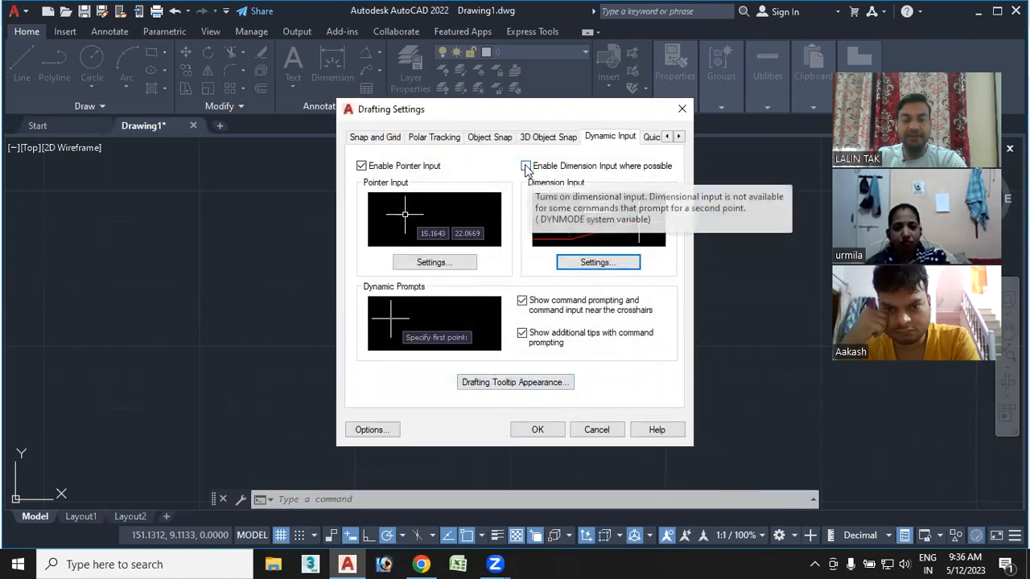
pyautogui.click(537, 430)
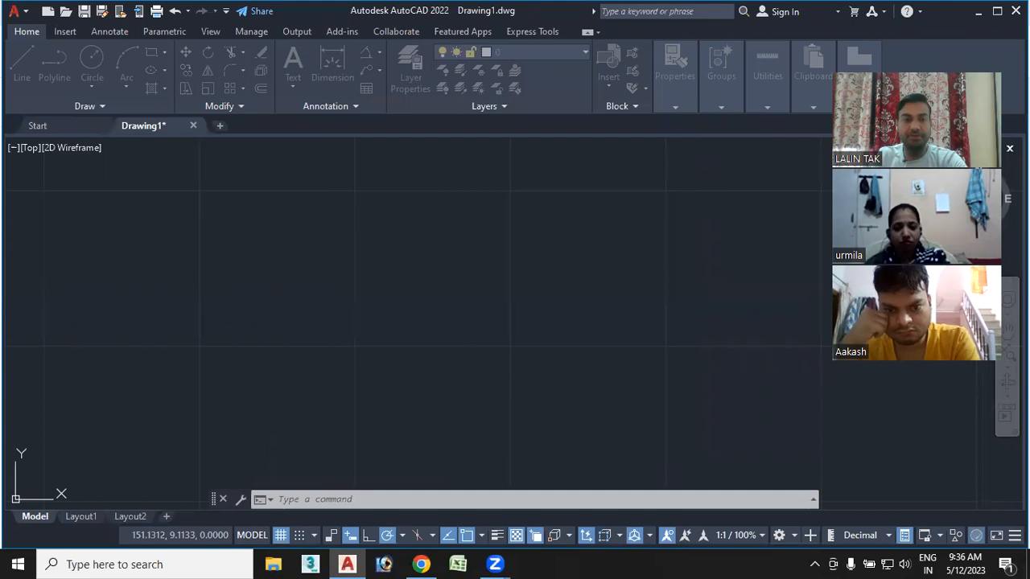
# Preview a three-point arc up to its end point with dimension input enabled, and cancel the arc.
pyautogui.click(119, 57)
pyautogui.click(272, 383)
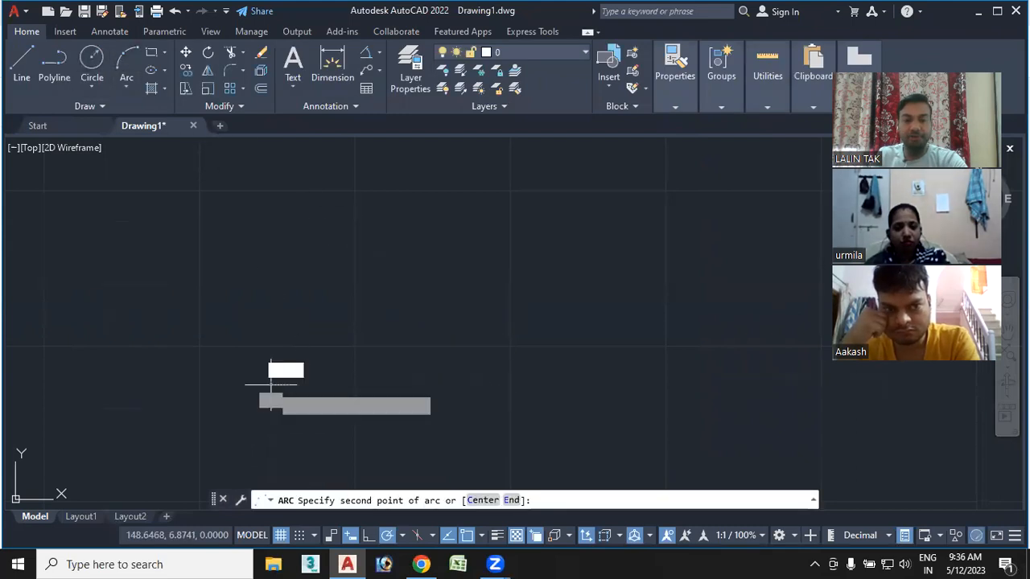
pyautogui.click(433, 245)
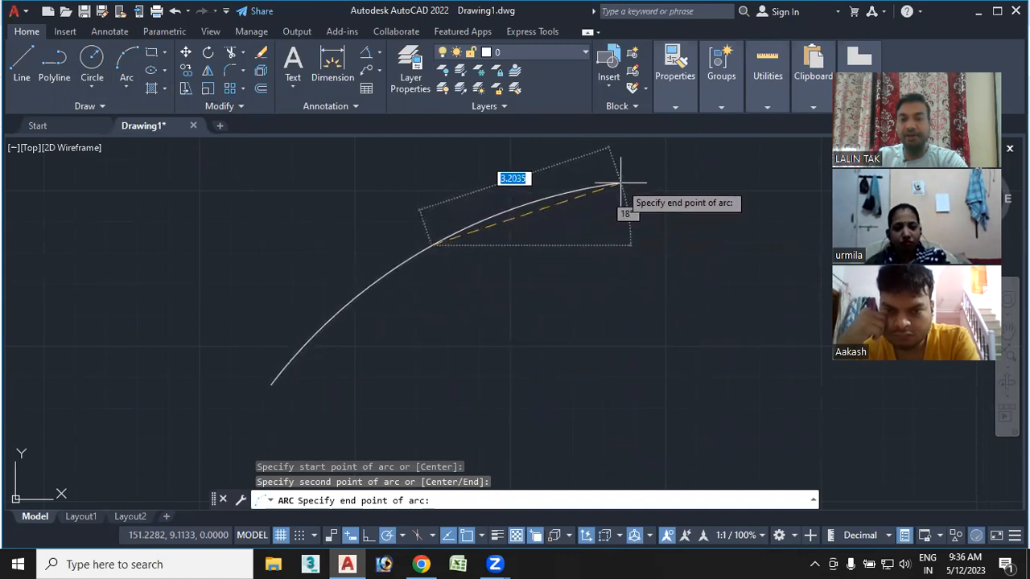
pyautogui.press('Escape')
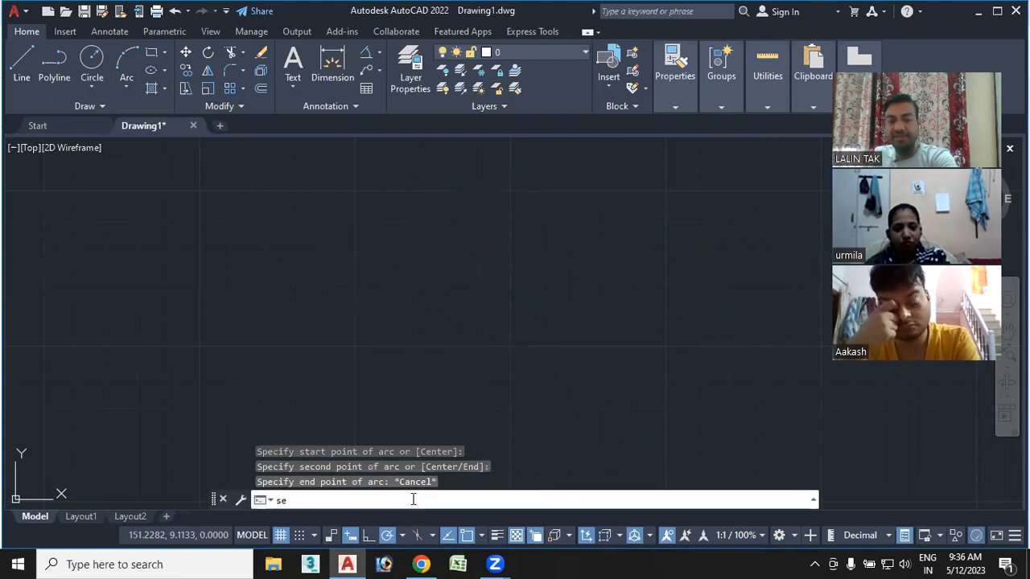
# Disable command prompting near the crosshairs in the drafting settings, and check the Line command's first-point prompt before cancelling it.
pyautogui.write('se')
pyautogui.press('Return')
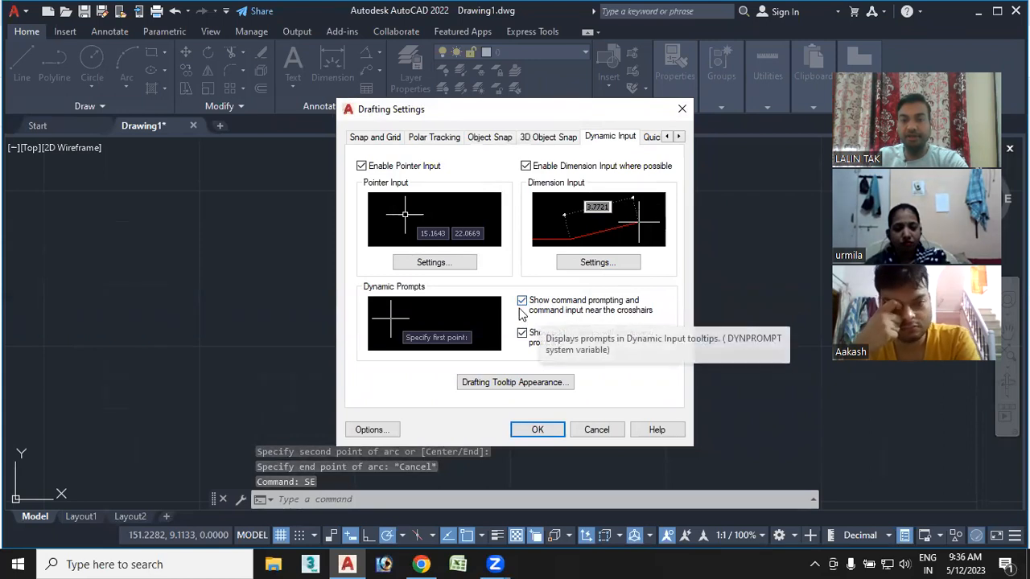
pyautogui.click(521, 301)
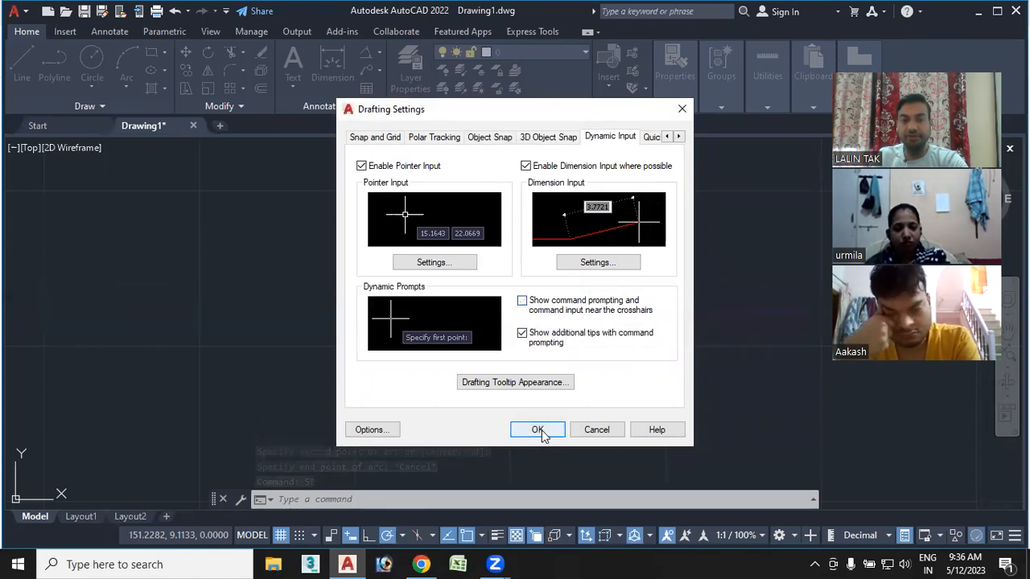
pyautogui.click(538, 429)
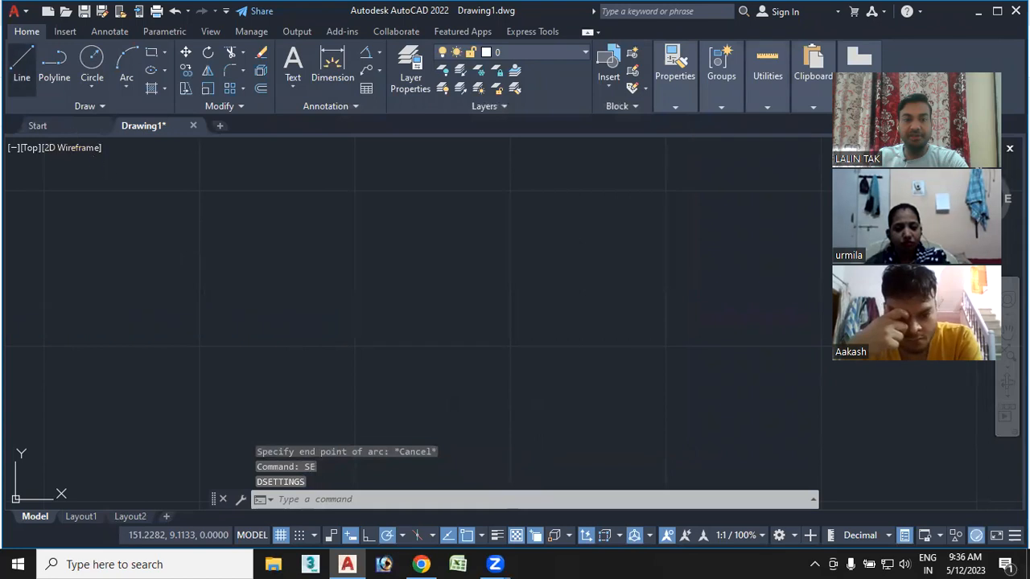
pyautogui.click(22, 64)
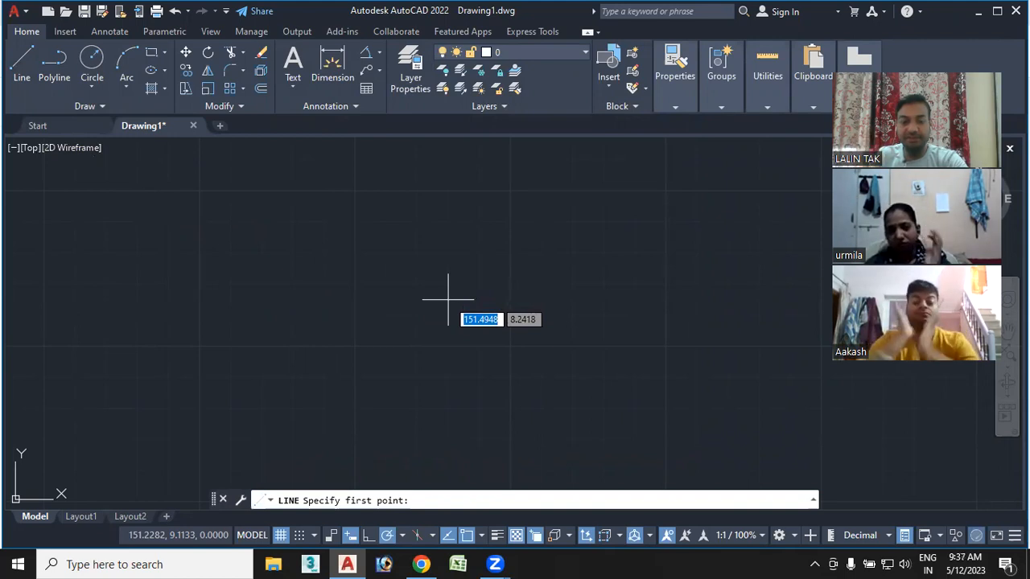
pyautogui.press('Escape')
# Re-enable command prompting and command input near the crosshairs, and check the Line command's first-point prompt before cancelling it.
pyautogui.write('se')
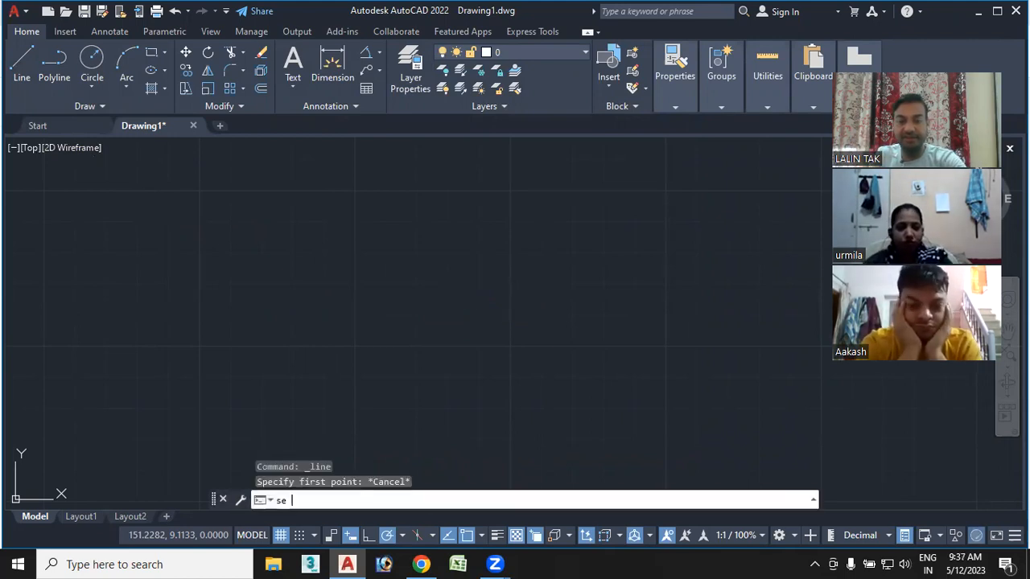
pyautogui.press('Return')
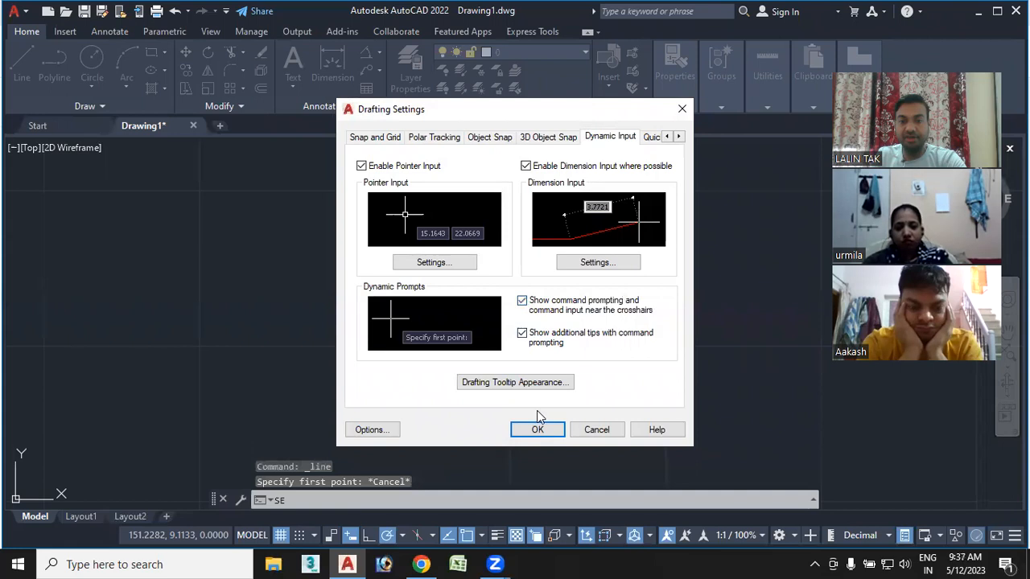
pyautogui.click(537, 430)
pyautogui.write('l')
pyautogui.press('Return')
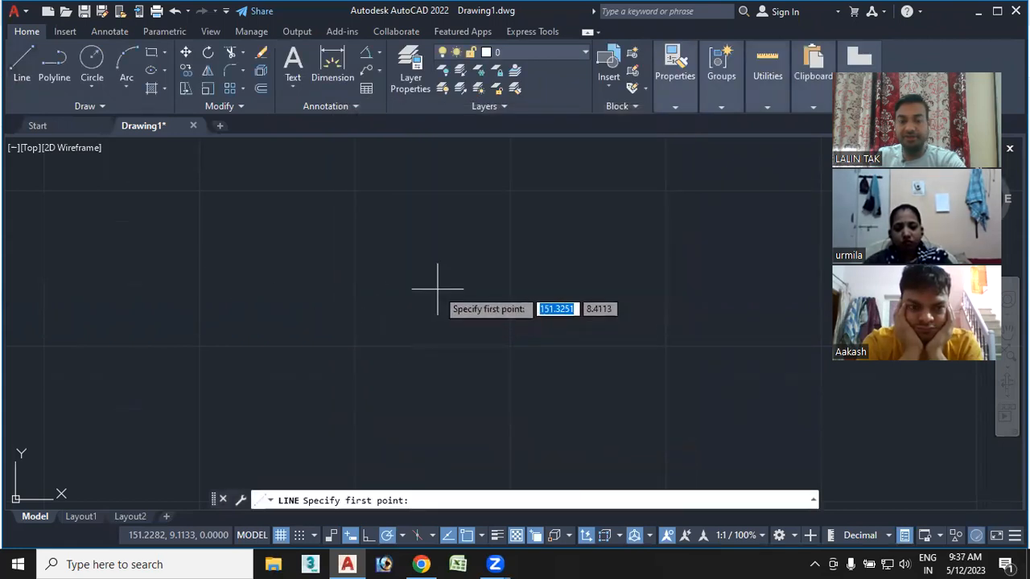
pyautogui.press('Escape')
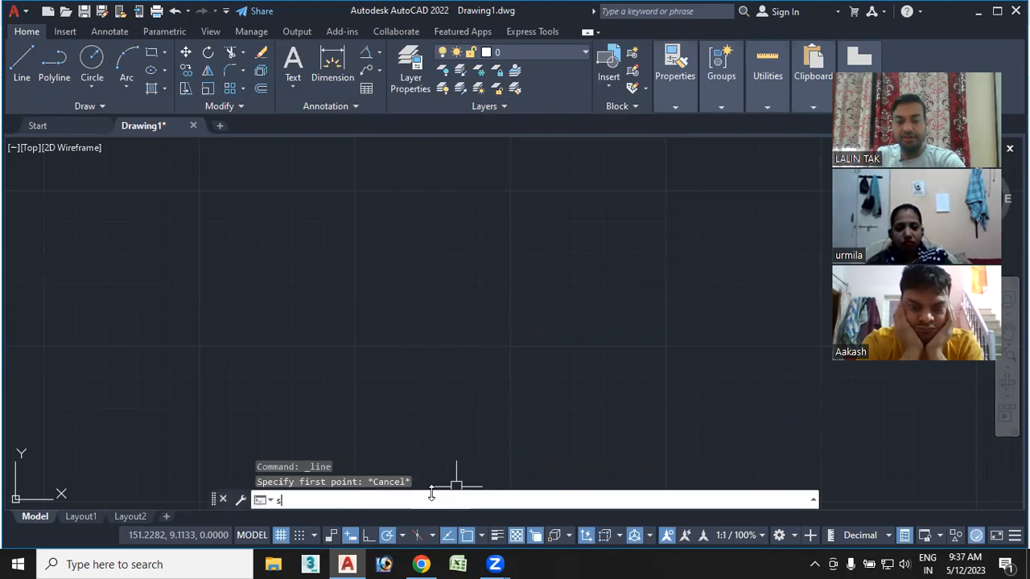
# Turn off command prompting near the crosshairs, and check the Line and Arc commands without prompts before cancelling them.
pyautogui.press('Return')
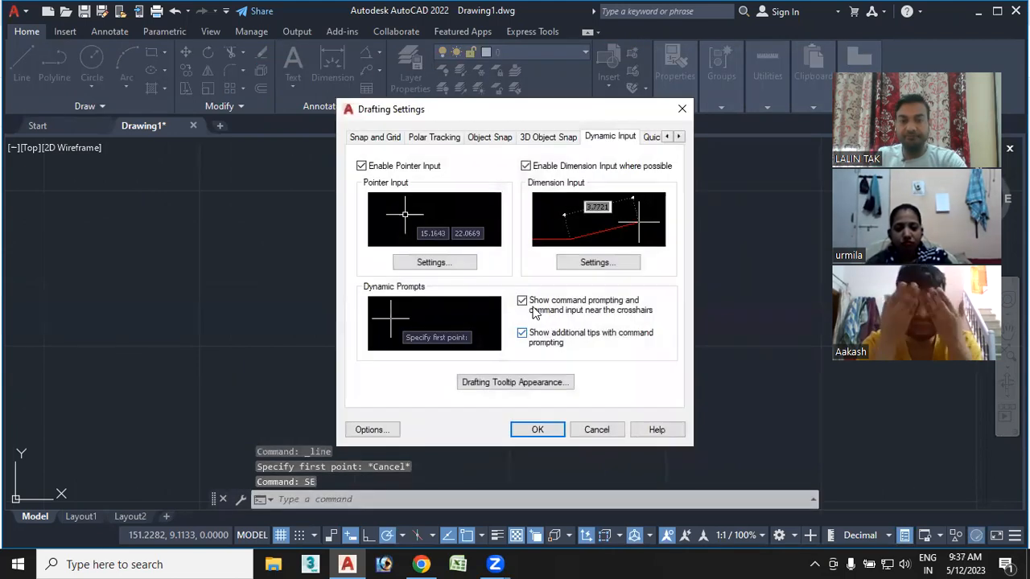
pyautogui.click(535, 430)
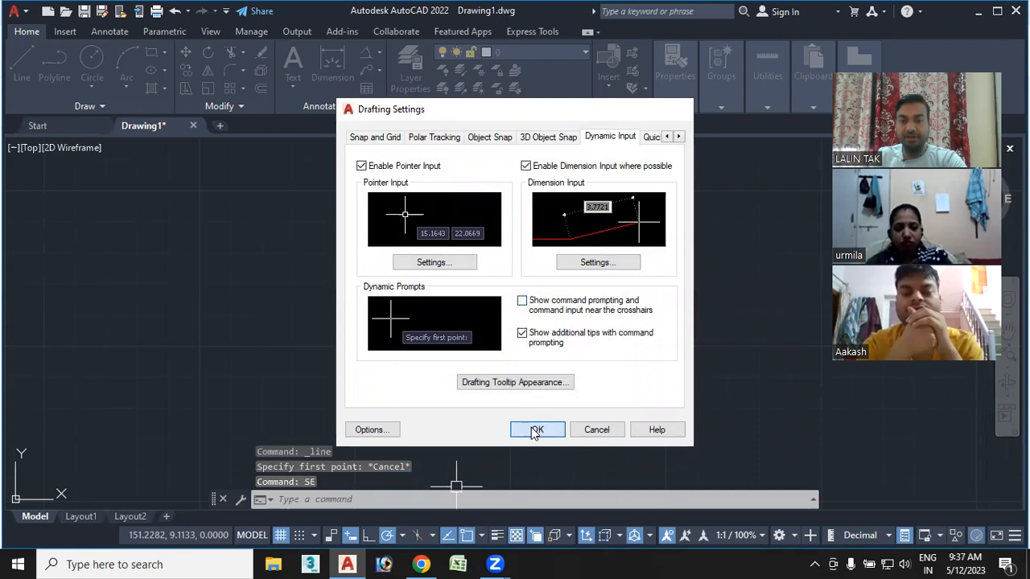
pyautogui.click(21, 62)
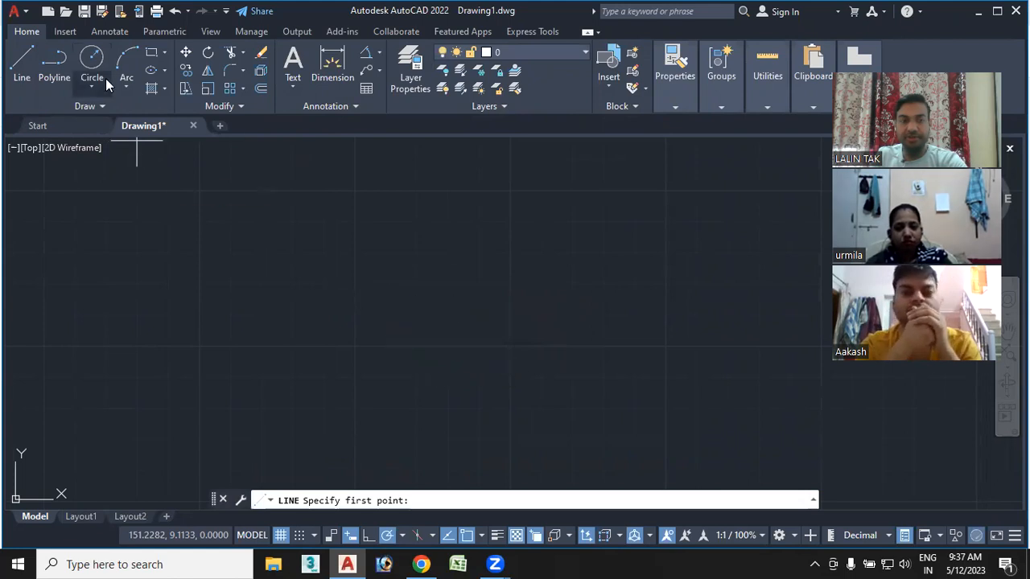
pyautogui.click(128, 66)
pyautogui.press('Escape')
pyautogui.press('Escape')
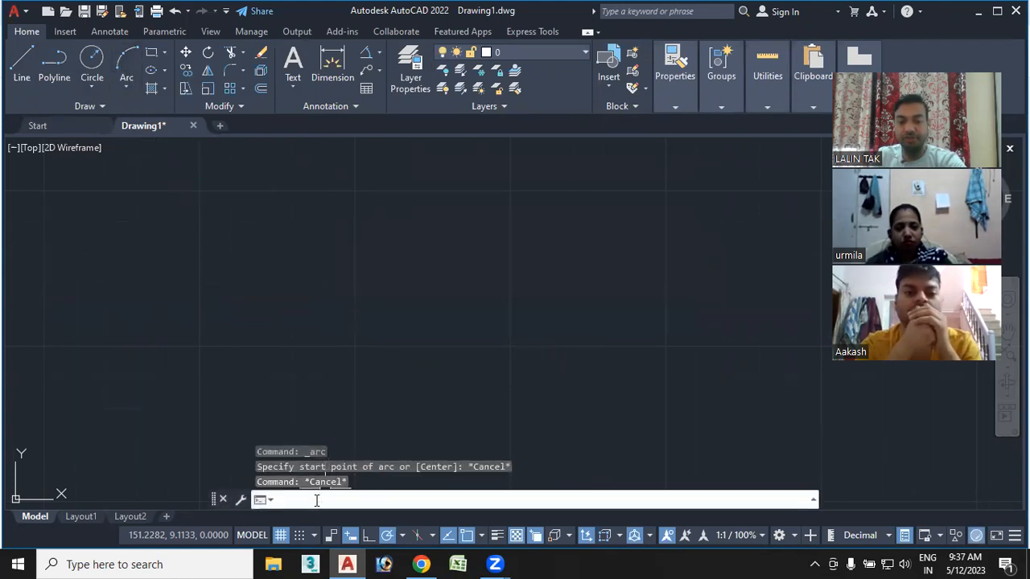
# Turn off the additional tips with command prompting in the Dynamic Input drafting settings.
pyautogui.press('Return')
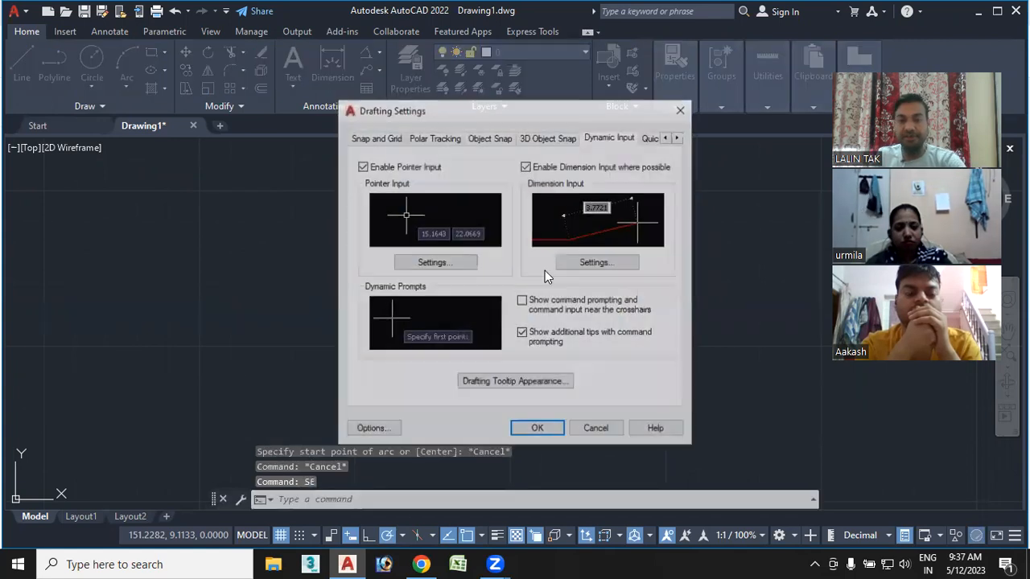
pyautogui.click(583, 342)
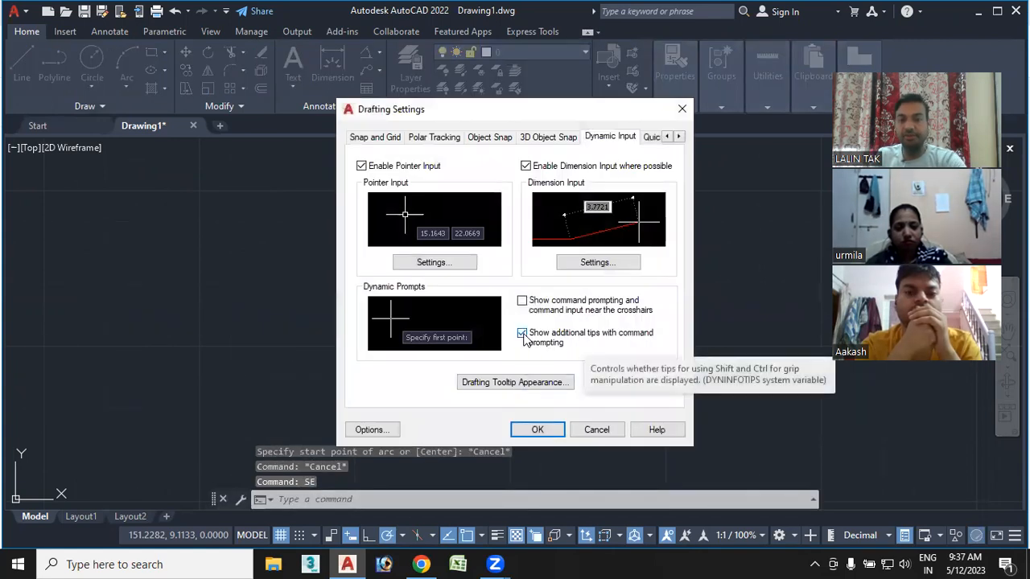
pyautogui.click(543, 431)
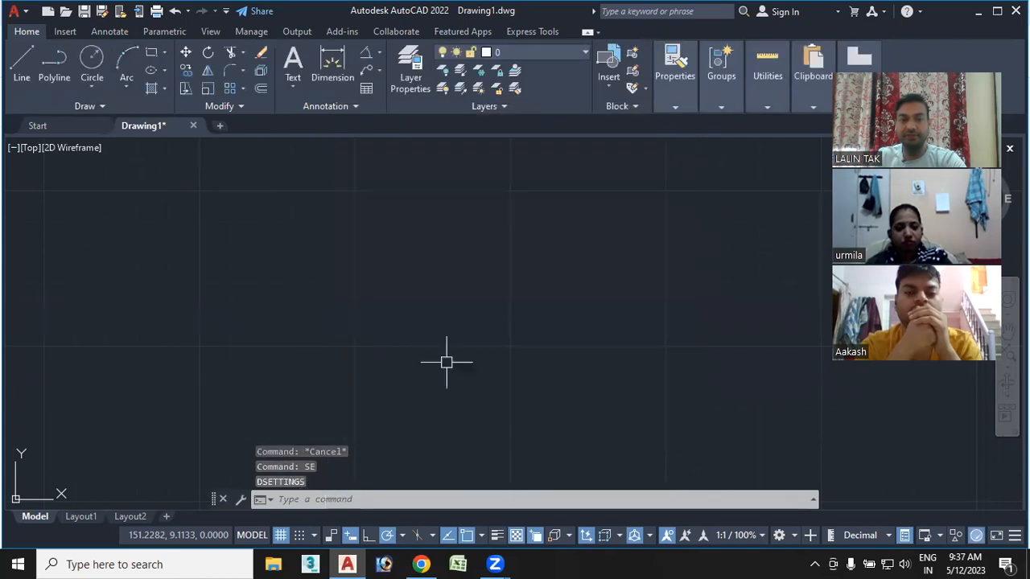
# Preview a three-point arc up to its end point with prompts and additional tips disabled, and cancel it.
pyautogui.click(125, 60)
pyautogui.click(238, 359)
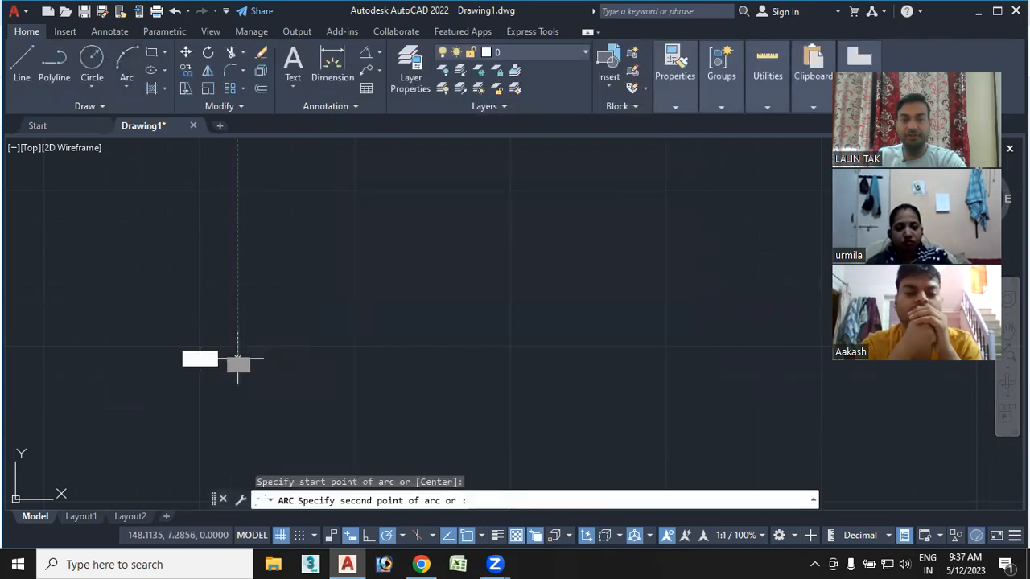
pyautogui.click(377, 259)
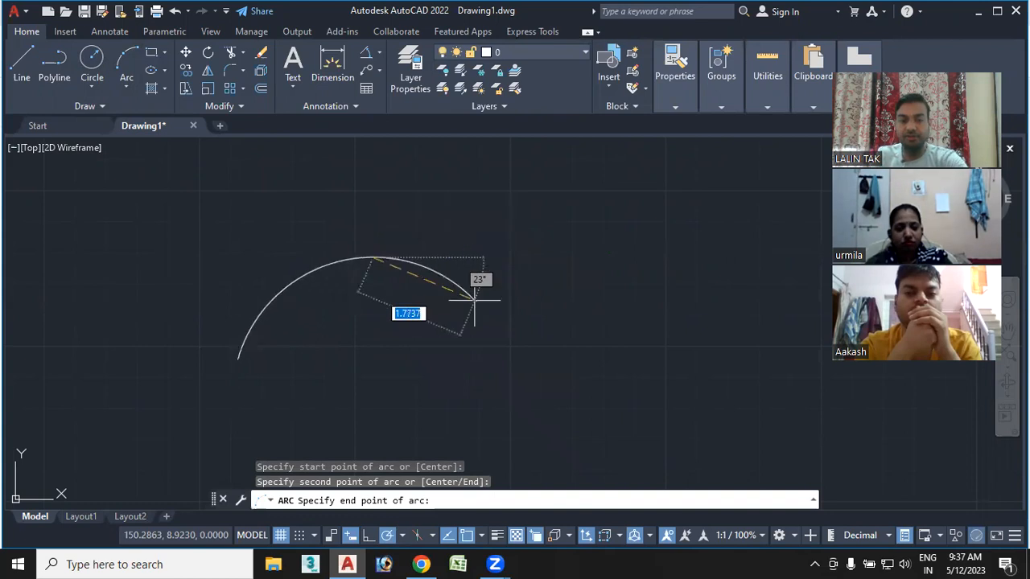
pyautogui.press('Escape')
# Set the pointer input coordinate tooltips to show always, even when not in a command, and apply the drafting settings.
pyautogui.write('se')
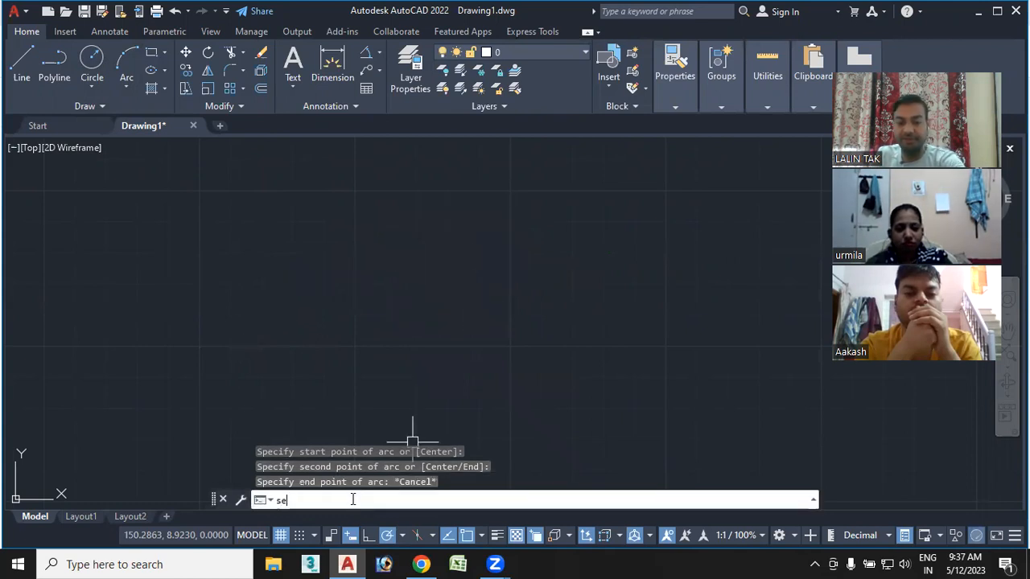
pyautogui.press('Return')
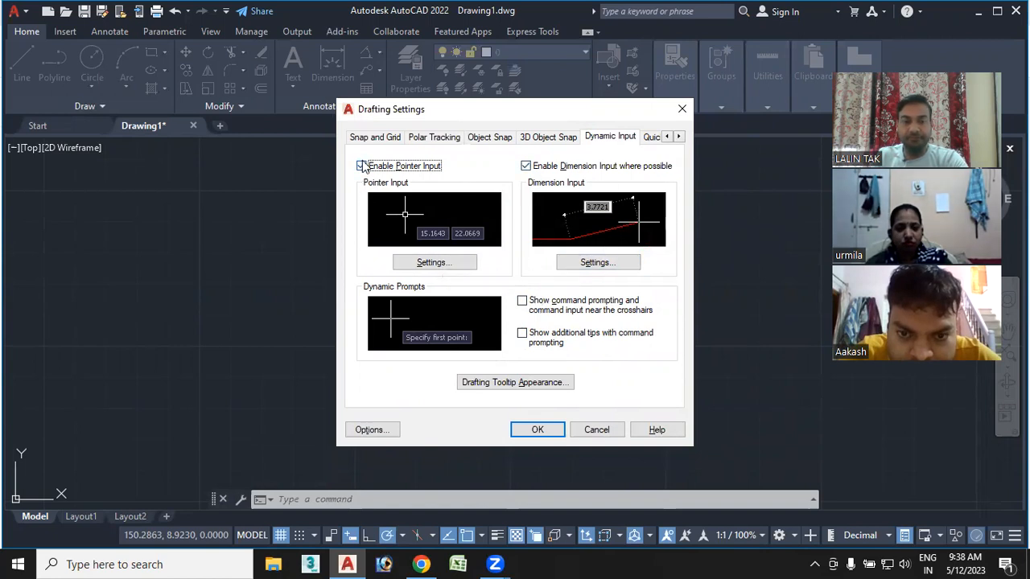
pyautogui.click(448, 264)
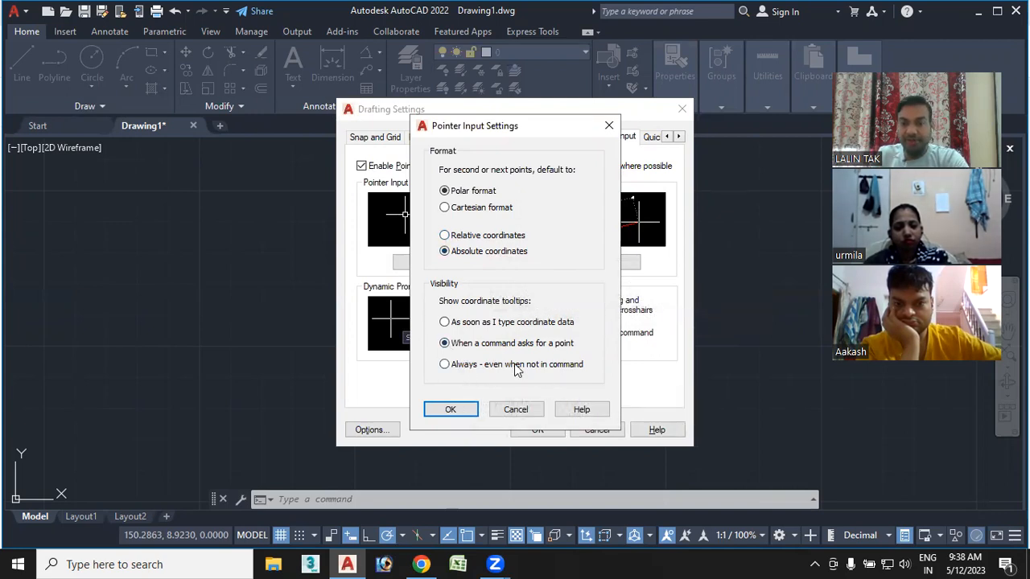
pyautogui.click(446, 366)
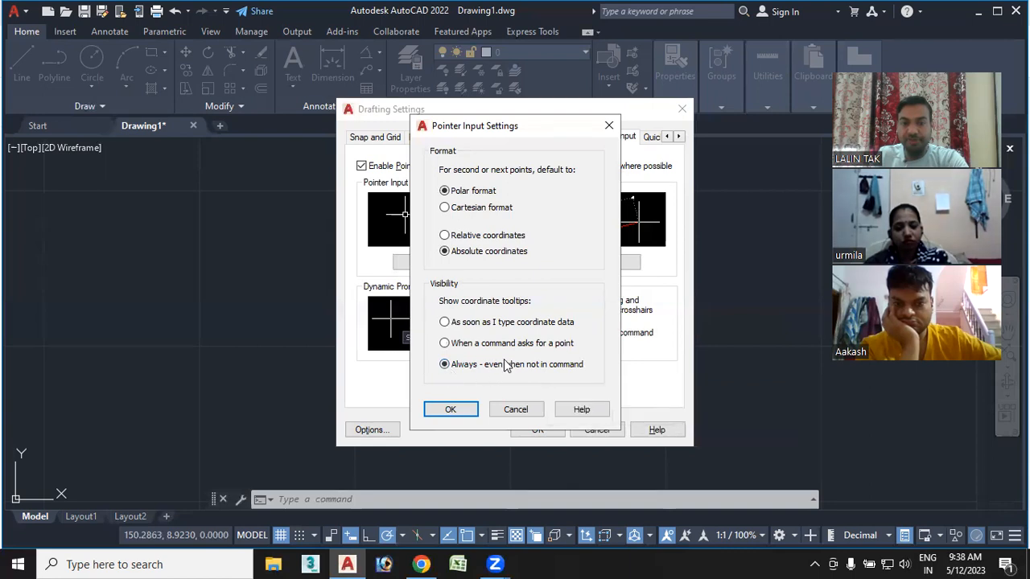
pyautogui.click(455, 412)
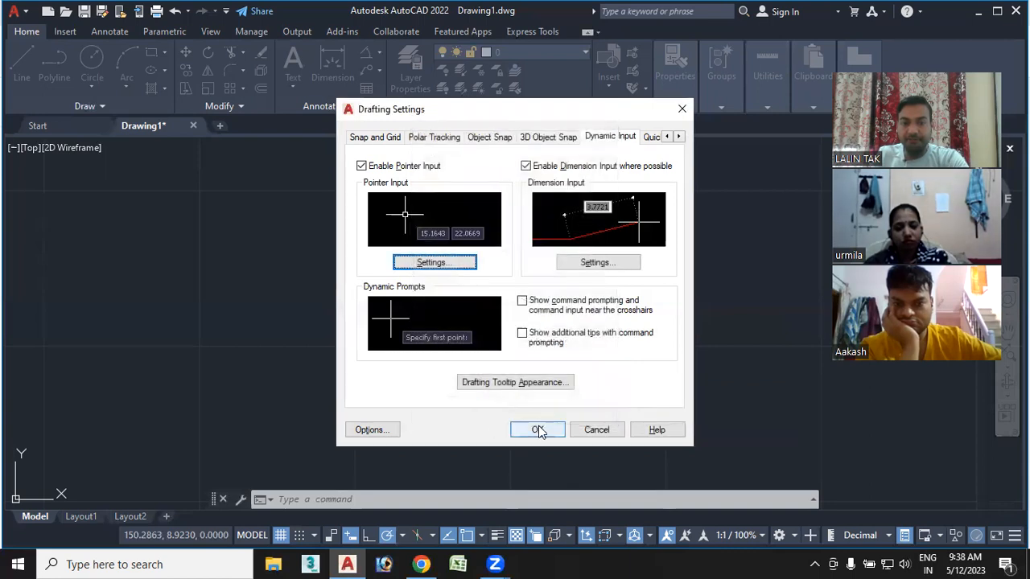
pyautogui.click(537, 429)
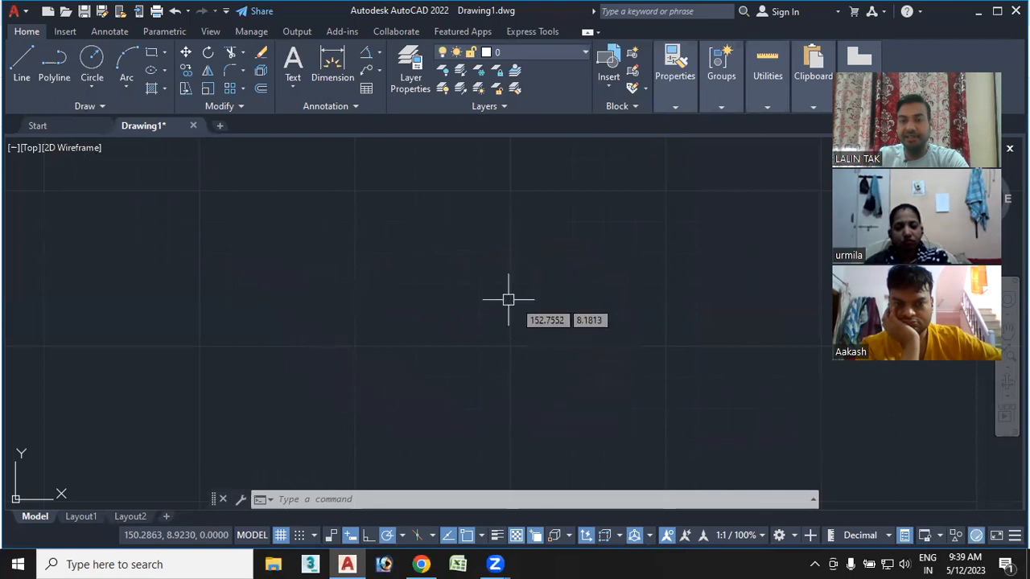
# Set the pointer input coordinate tooltips to show as soon as coordinate data is typed, and apply the drafting settings.
pyautogui.write('se')
pyautogui.press('Return')
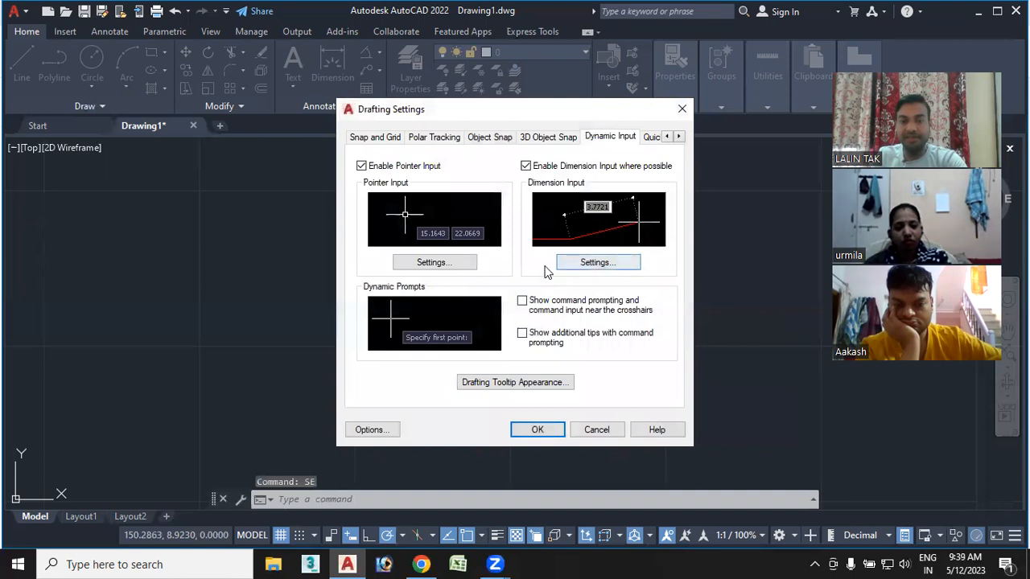
pyautogui.click(462, 264)
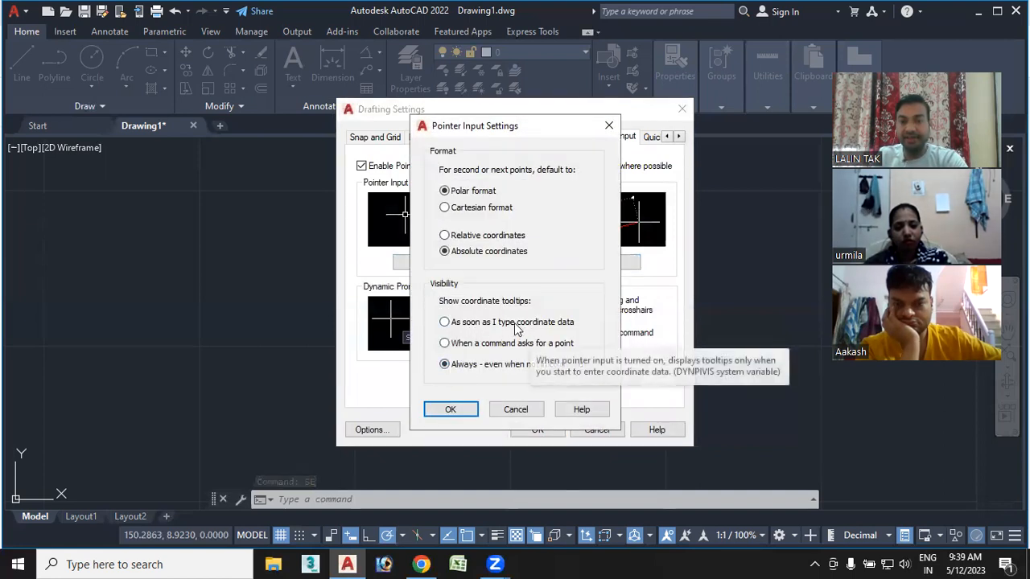
pyautogui.click(450, 411)
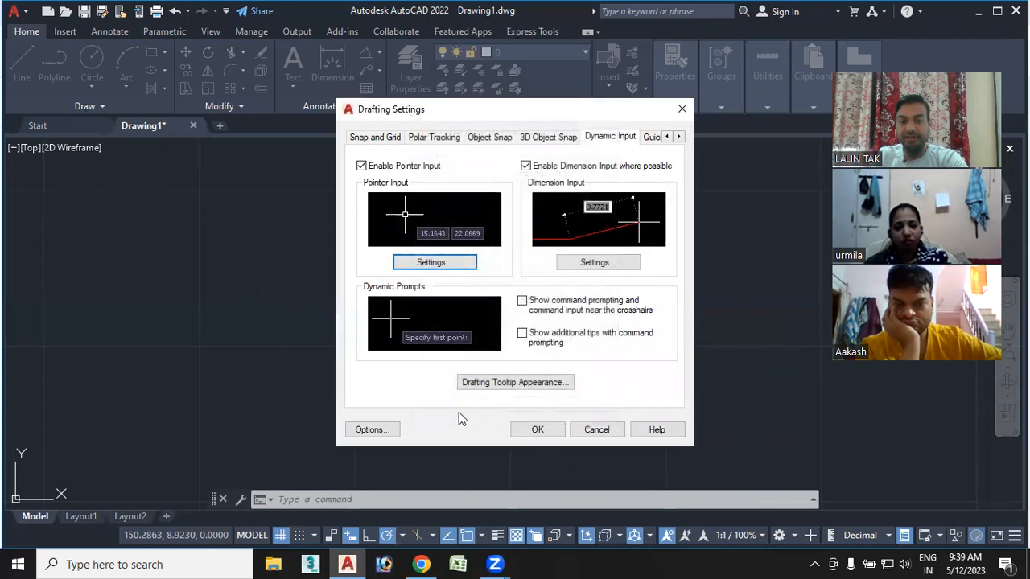
pyautogui.click(536, 430)
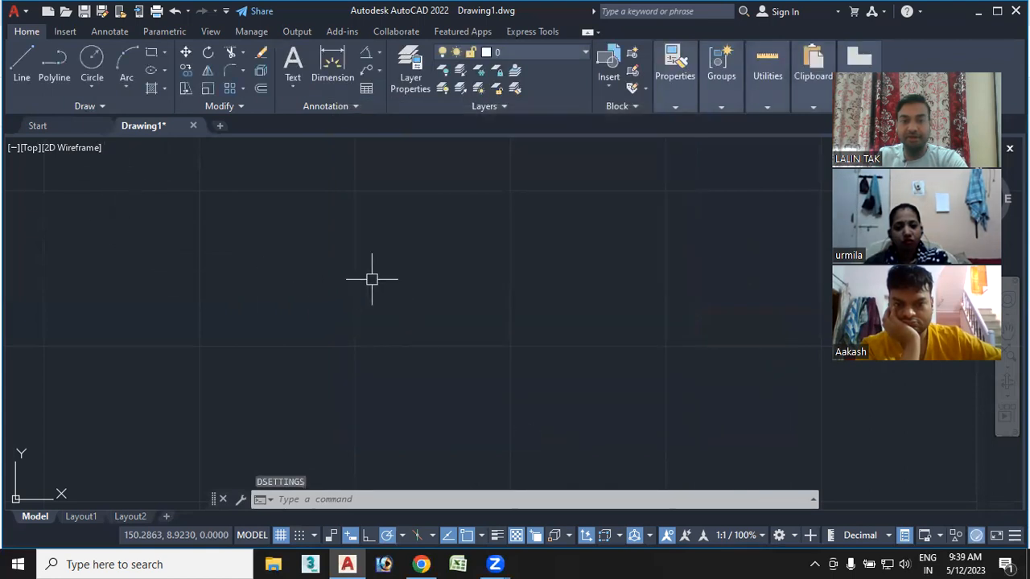
# Preview a line from a freely picked first point to check the length and angle fields, and cancel it.
pyautogui.click(22, 65)
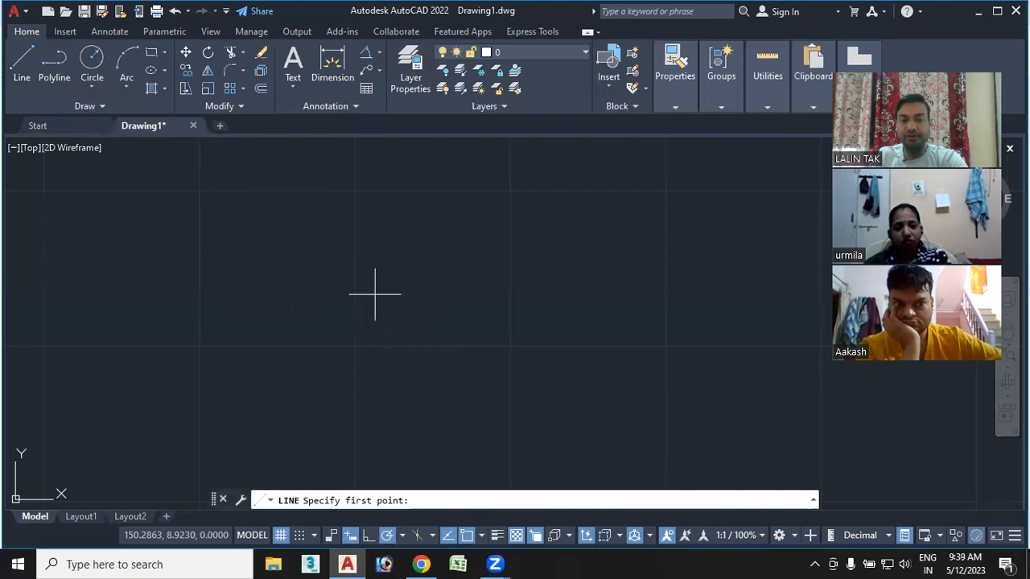
pyautogui.click(390, 362)
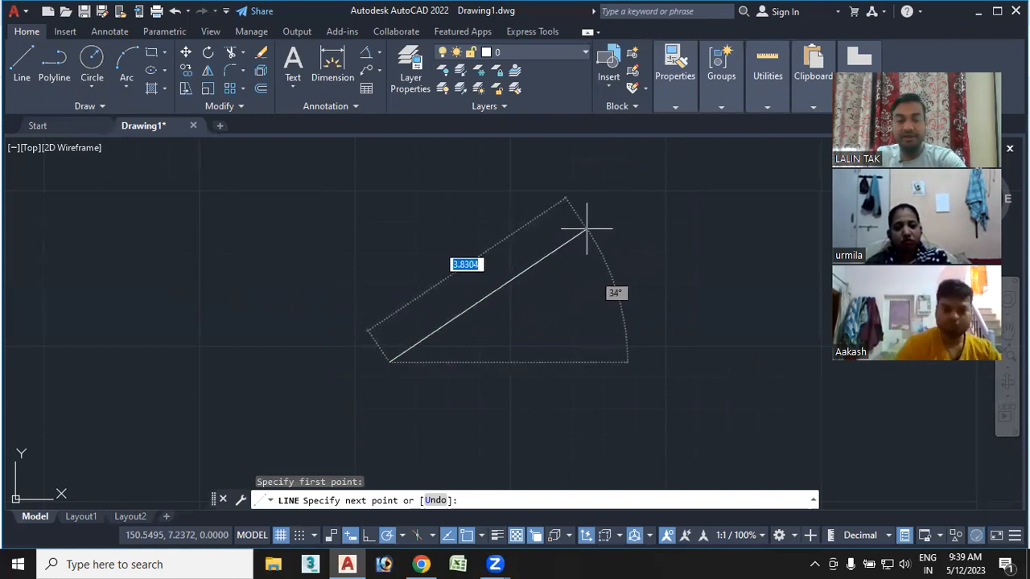
pyautogui.press('Escape')
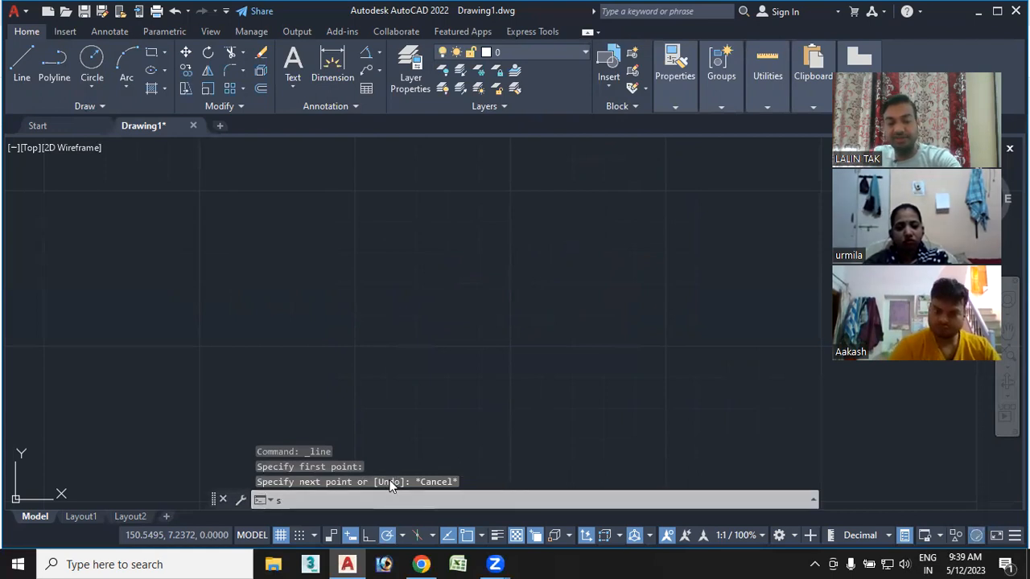
# Set the dimension input to show only 1 dimension input field at a time when grip-stretching, and apply the drafting settings.
pyautogui.write('se')
pyautogui.press('Return')
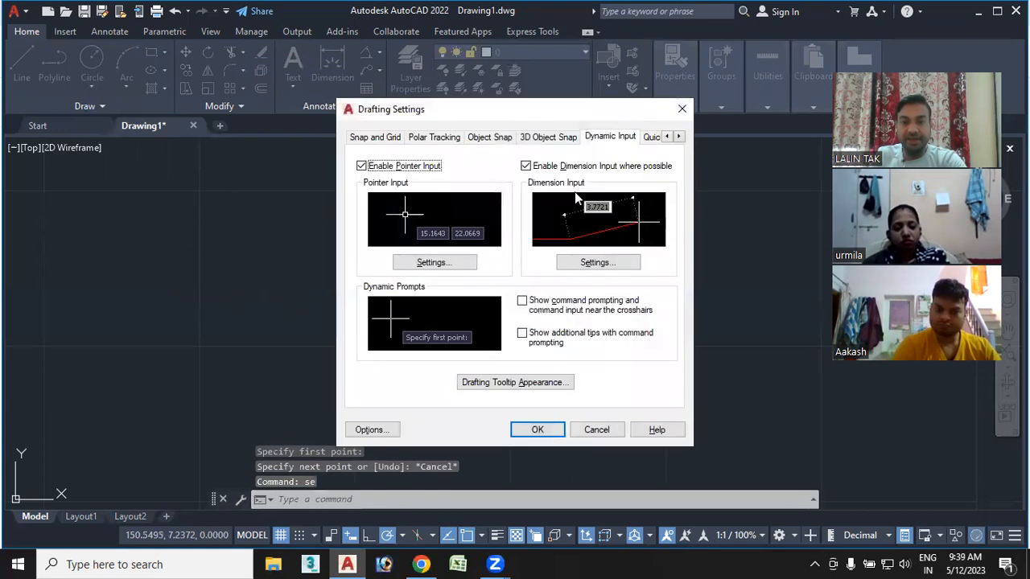
pyautogui.click(590, 263)
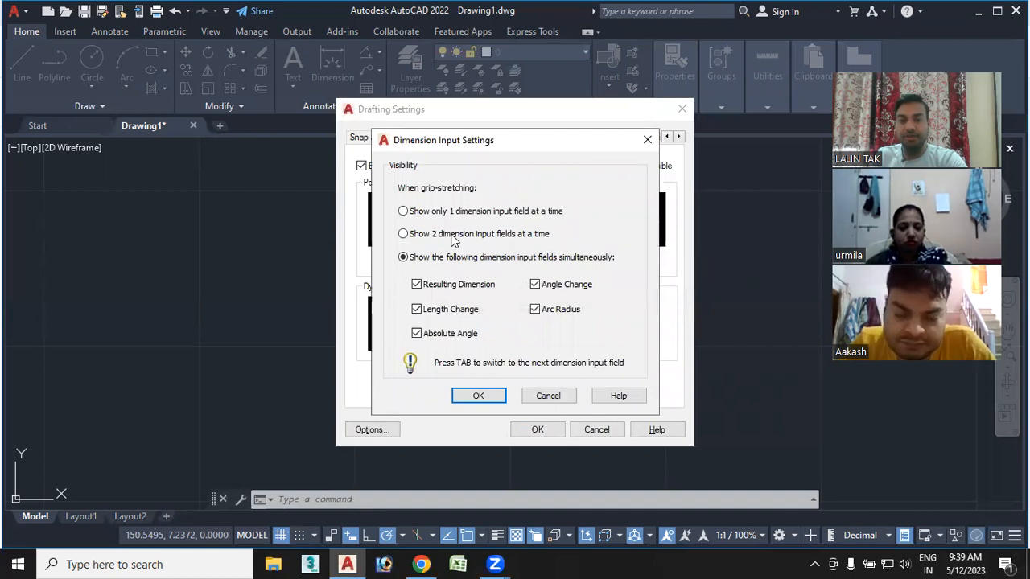
pyautogui.click(404, 211)
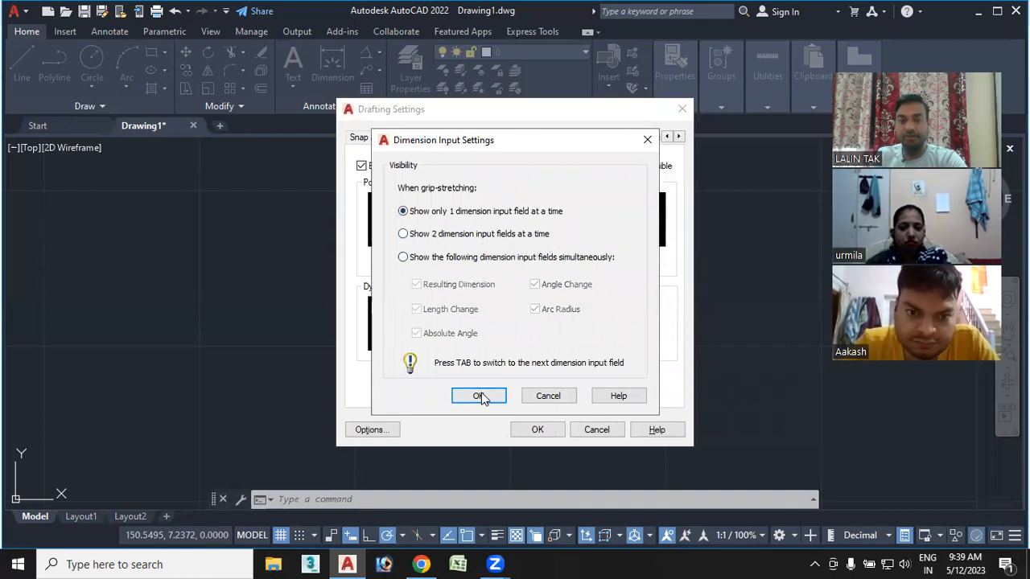
pyautogui.click(480, 395)
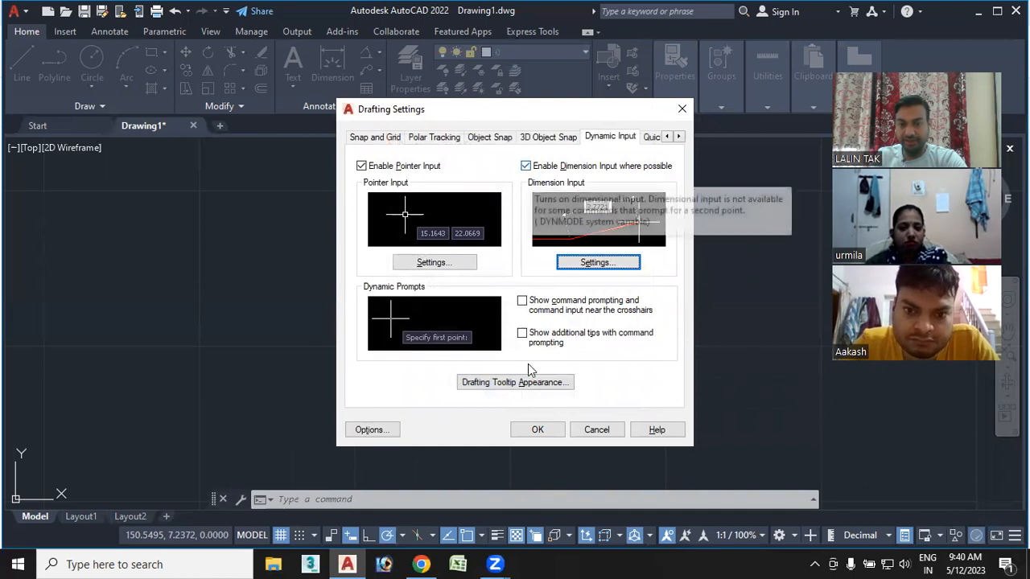
pyautogui.click(535, 430)
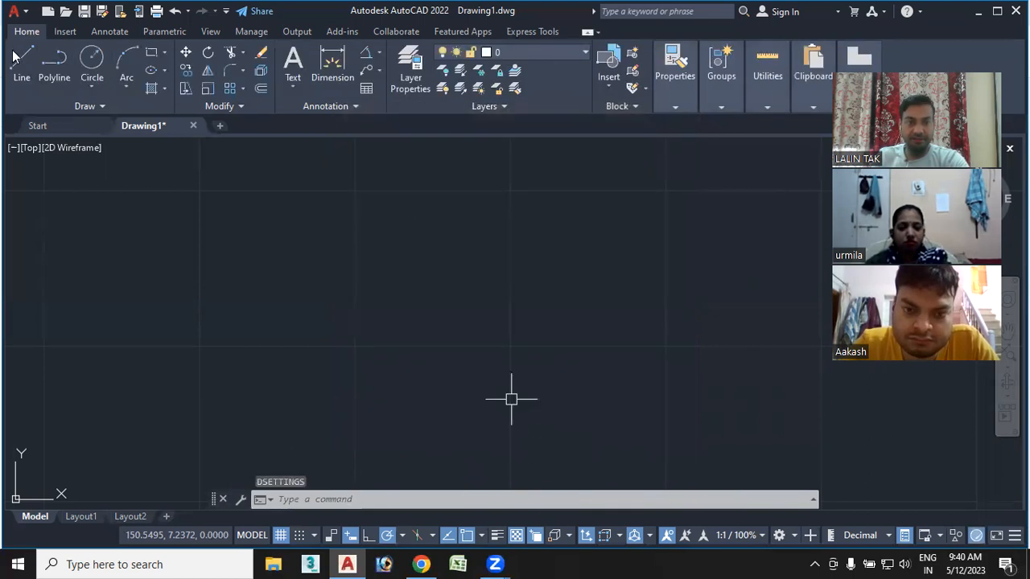
# Preview a line with single-field dimension input, switch from its length field to its angle field, and cancel it.
pyautogui.click(26, 69)
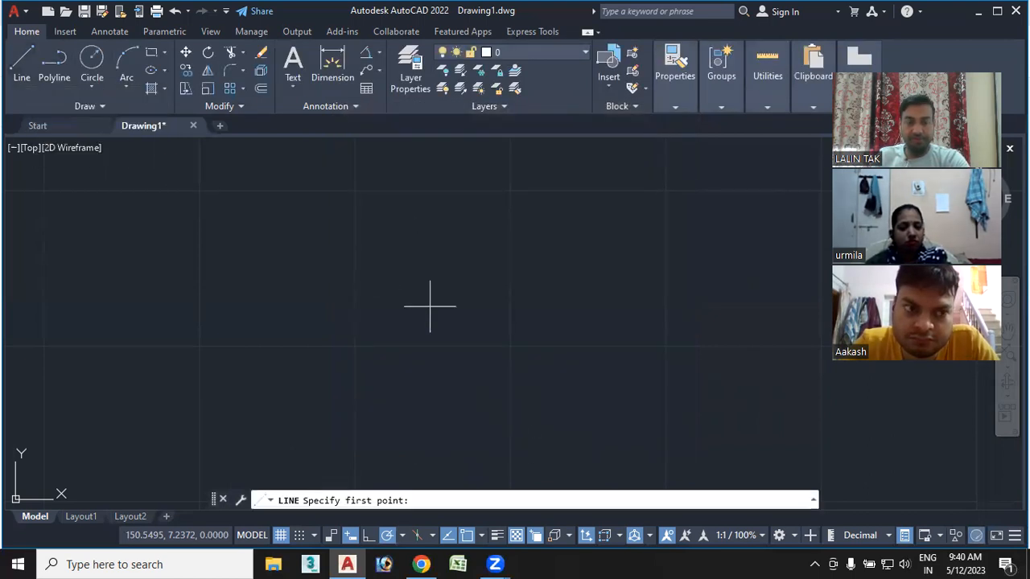
pyautogui.click(379, 348)
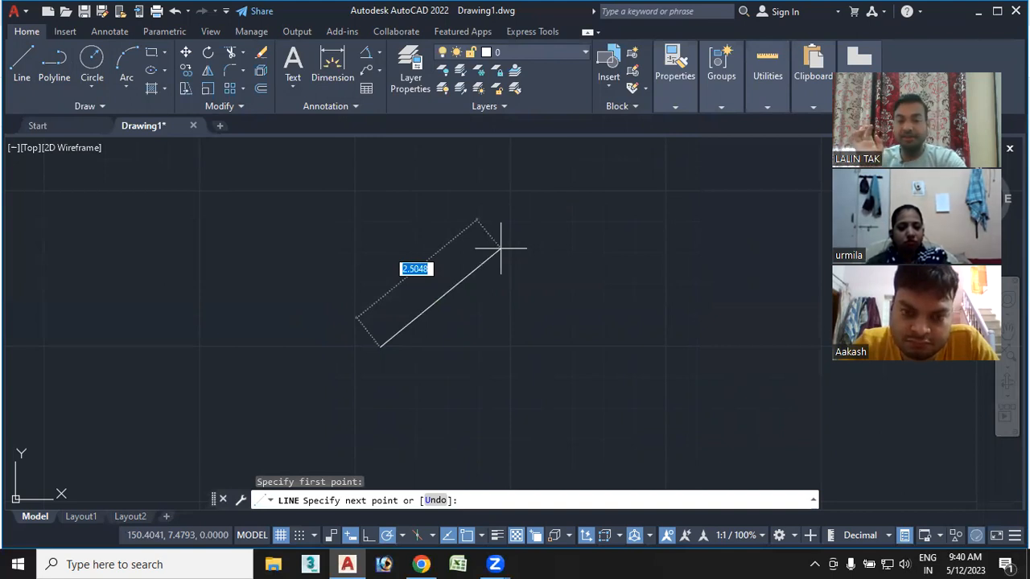
pyautogui.press('Tab')
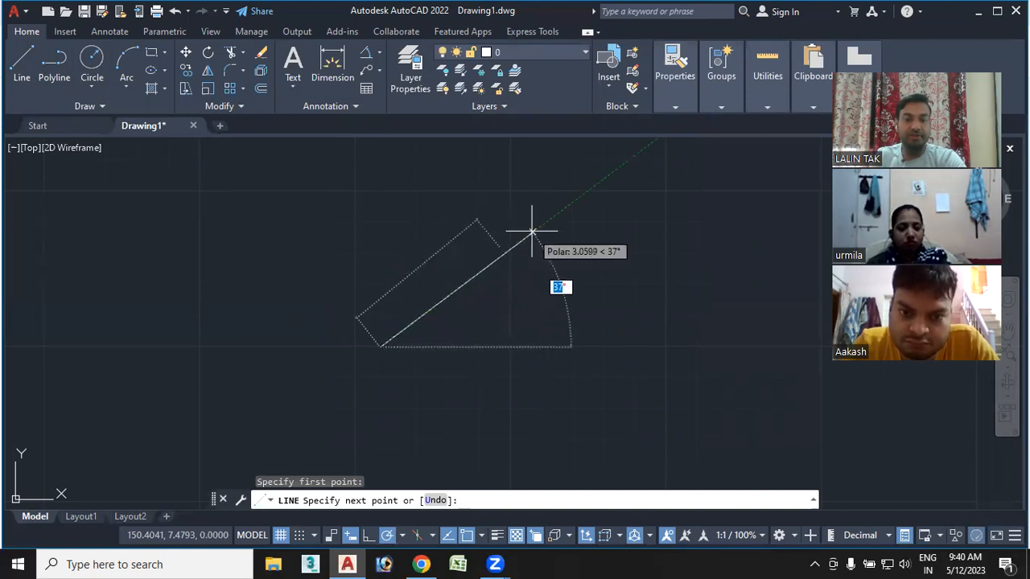
pyautogui.press('Escape')
# Set the dimension input to show 2 dimension input fields at a time when grip-stretching, and apply the drafting settings.
pyautogui.click(369, 499)
pyautogui.write('se')
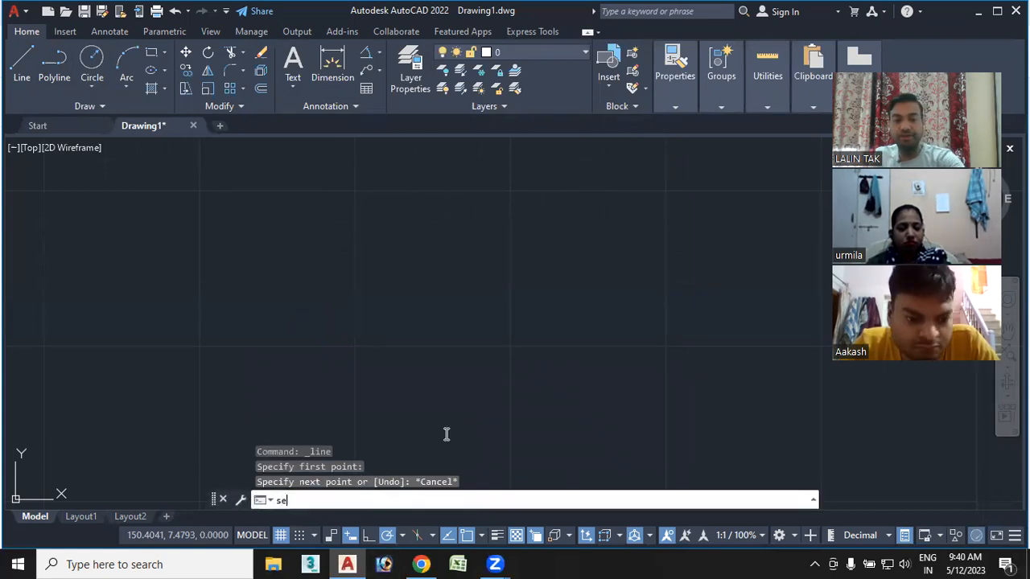
pyautogui.press('Return')
pyautogui.click(591, 264)
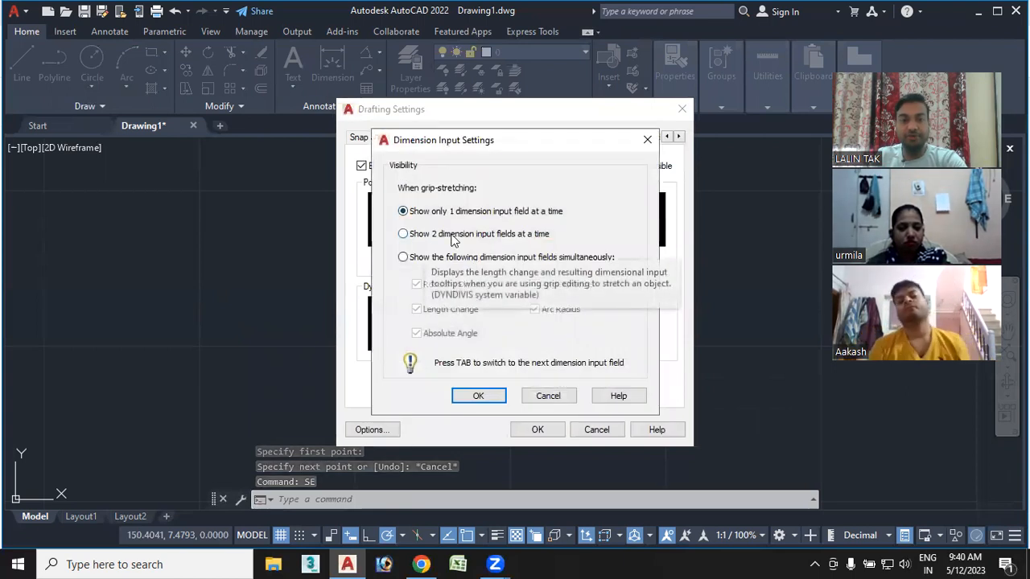
pyautogui.click(453, 235)
pyautogui.click(466, 394)
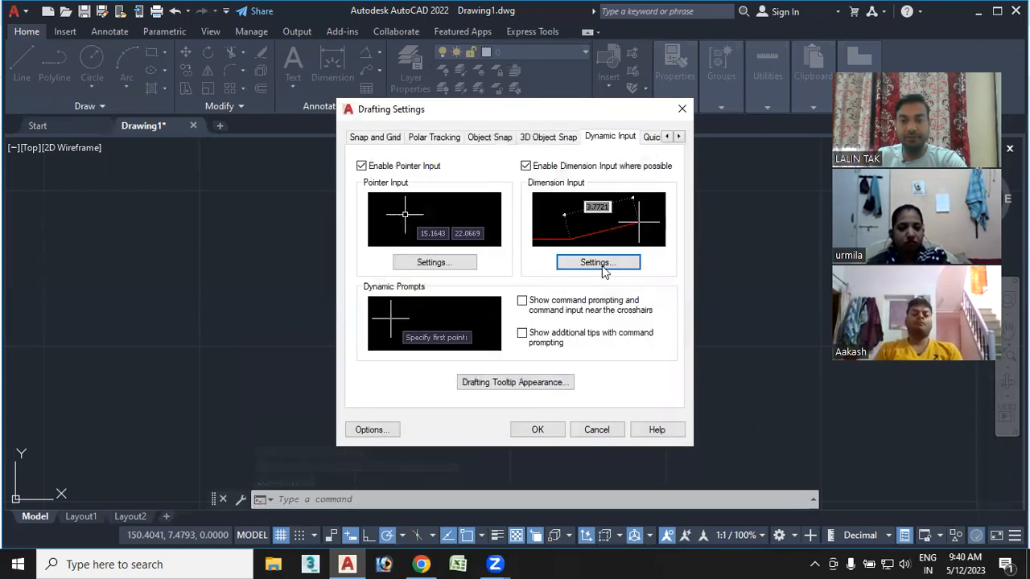
pyautogui.click(538, 429)
# Preview a line with two-field dimension input up to its next point, and cancel it.
pyautogui.click(22, 64)
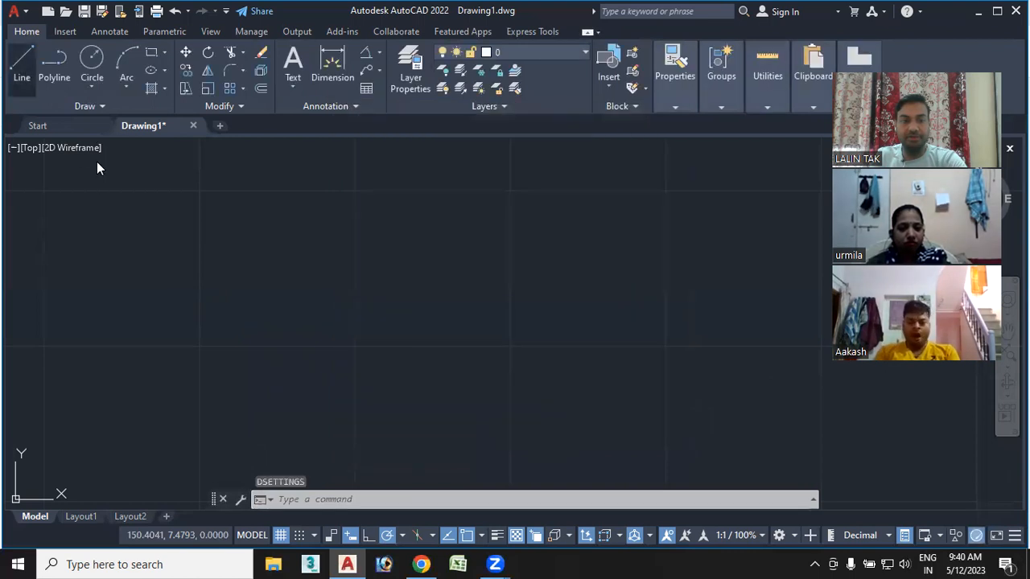
pyautogui.click(302, 338)
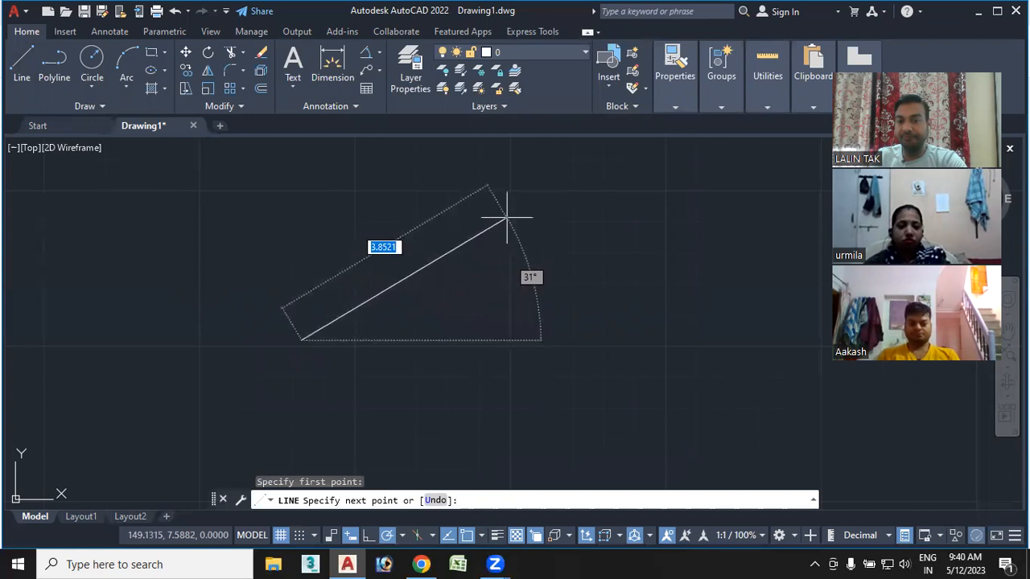
pyautogui.press('Escape')
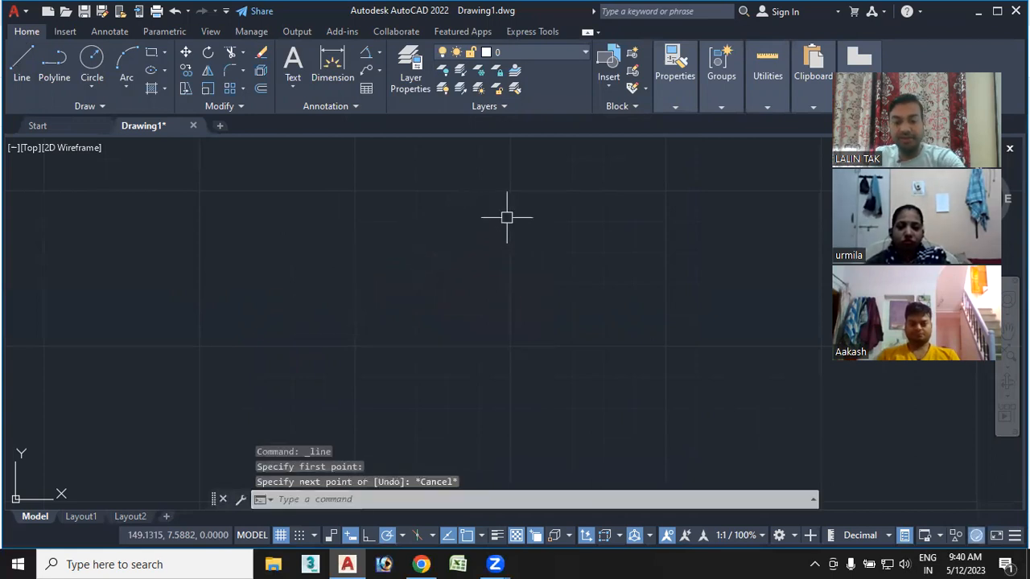
# Set the dimension input to show the selected dimension input fields simultaneously when grip-stretching.
pyautogui.write('SE')
pyautogui.press('Return')
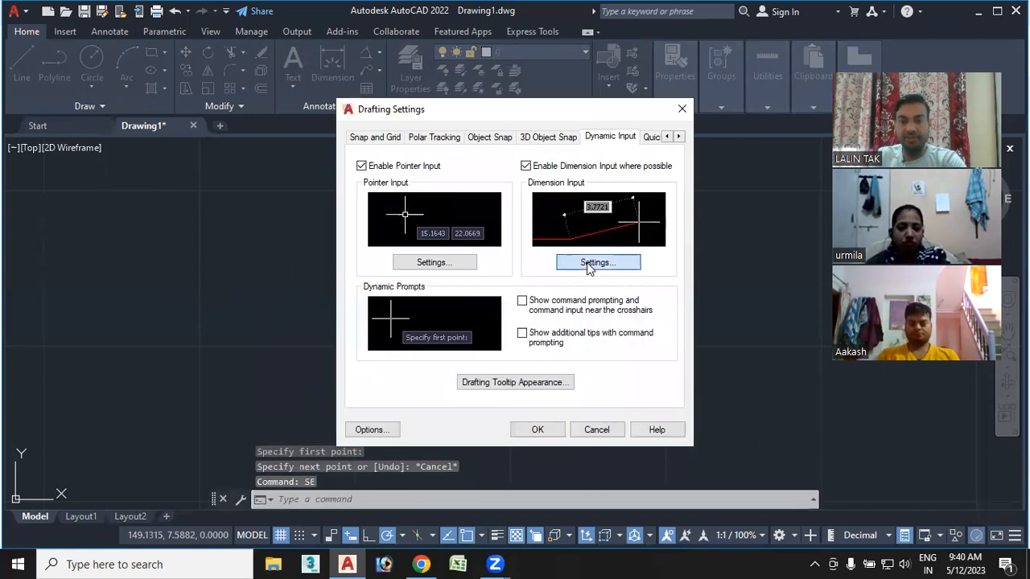
pyautogui.click(588, 265)
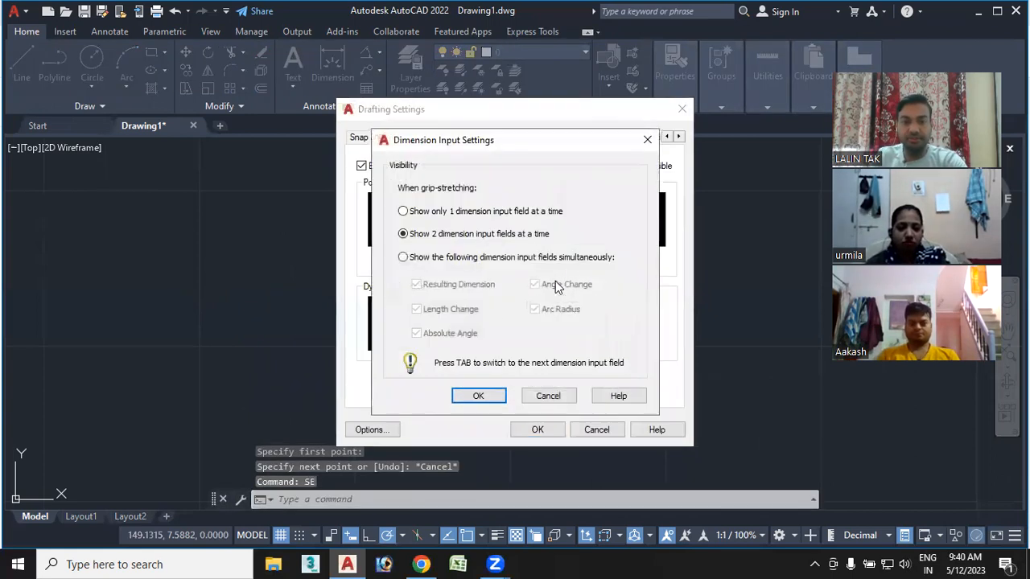
pyautogui.click(429, 257)
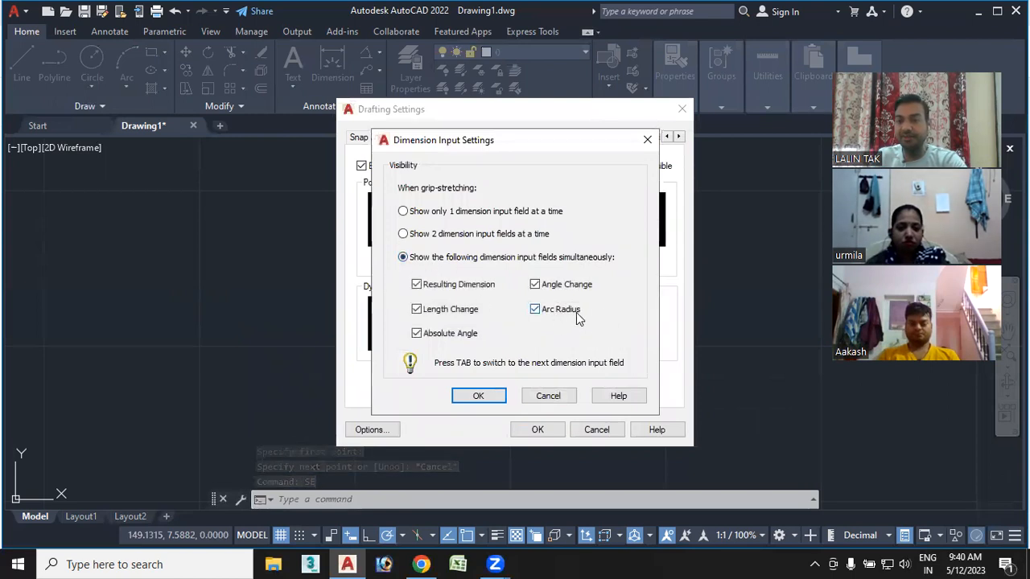
pyautogui.click(479, 396)
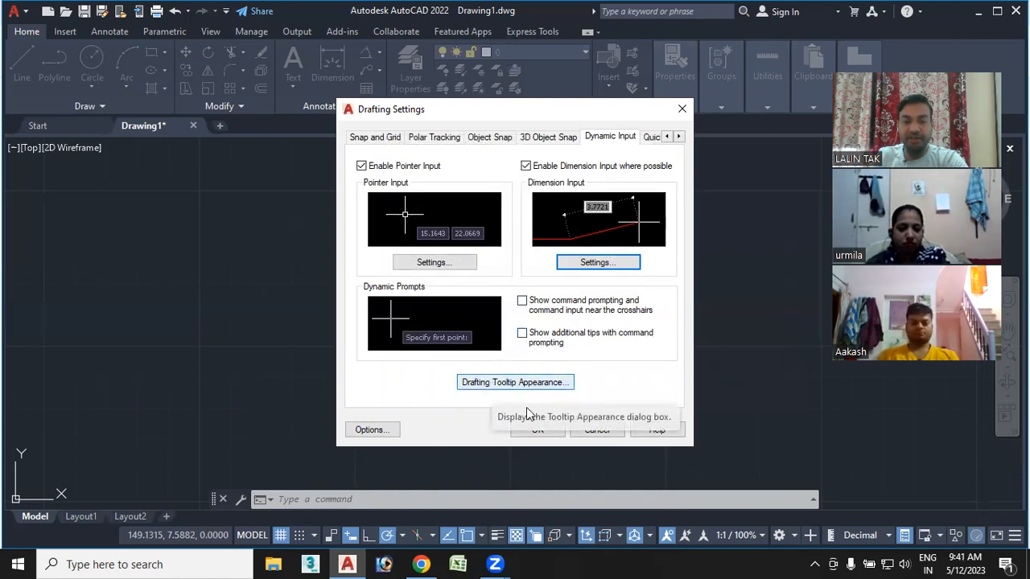
# Set the drafting tooltip size to 6 and apply the drafting settings.
pyautogui.click(519, 383)
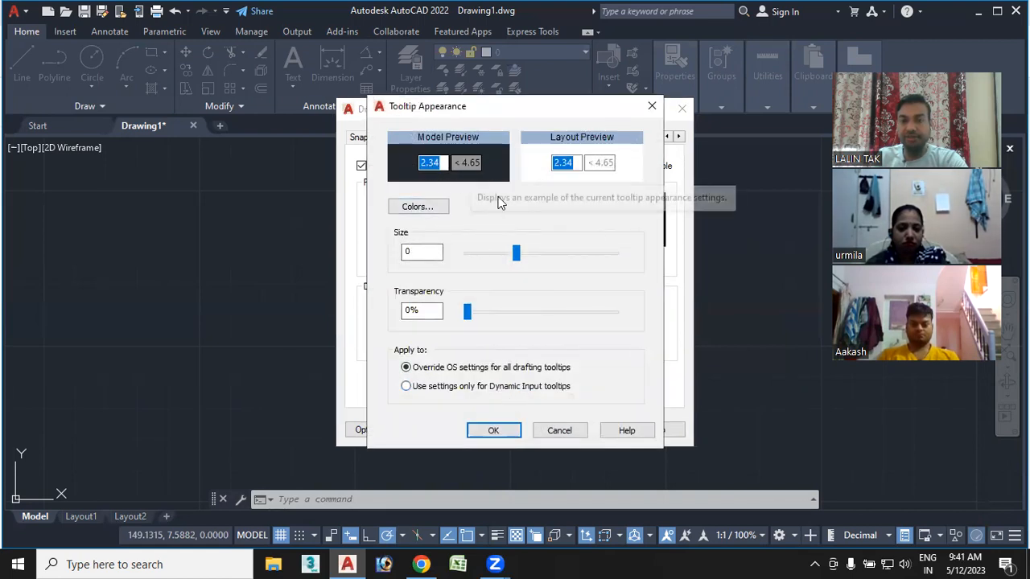
pyautogui.moveTo(519, 256); pyautogui.dragTo(615, 253)
pyautogui.click(494, 430)
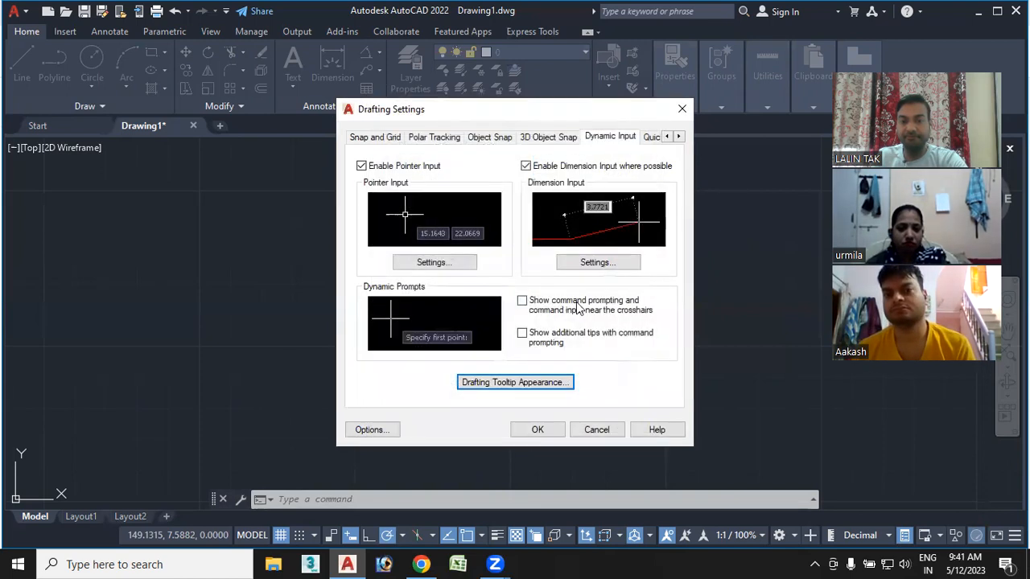
pyautogui.click(552, 430)
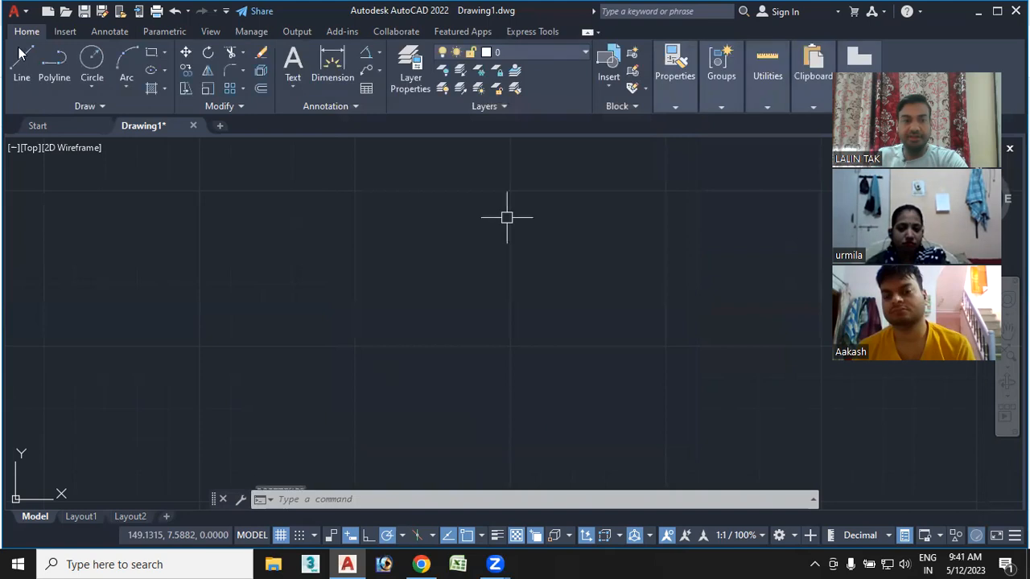
# Preview a line up to its next point to check the enlarged drafting tooltips, and cancel it.
pyautogui.write('l')
pyautogui.press('Return')
pyautogui.click(335, 362)
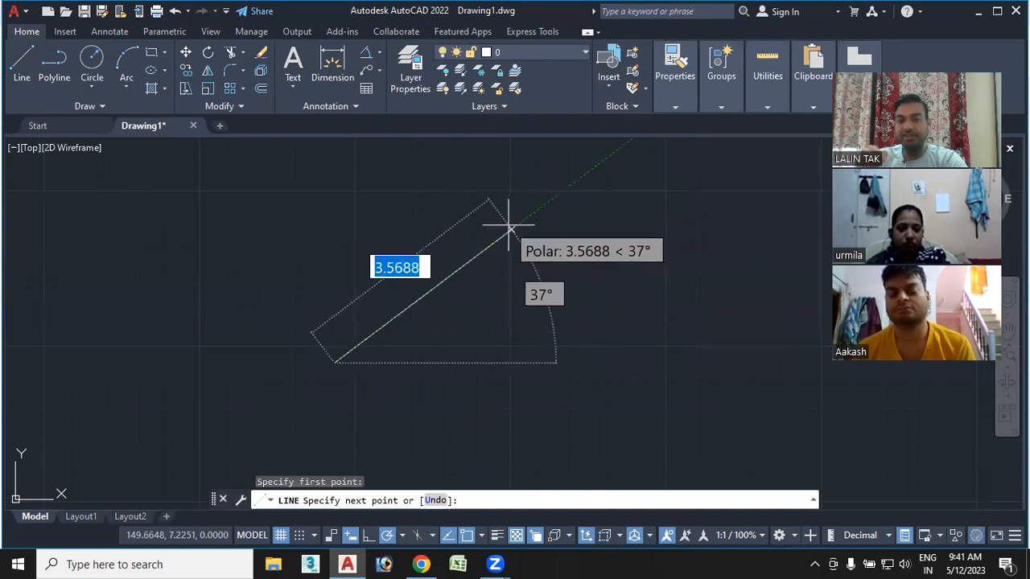
pyautogui.press('Escape')
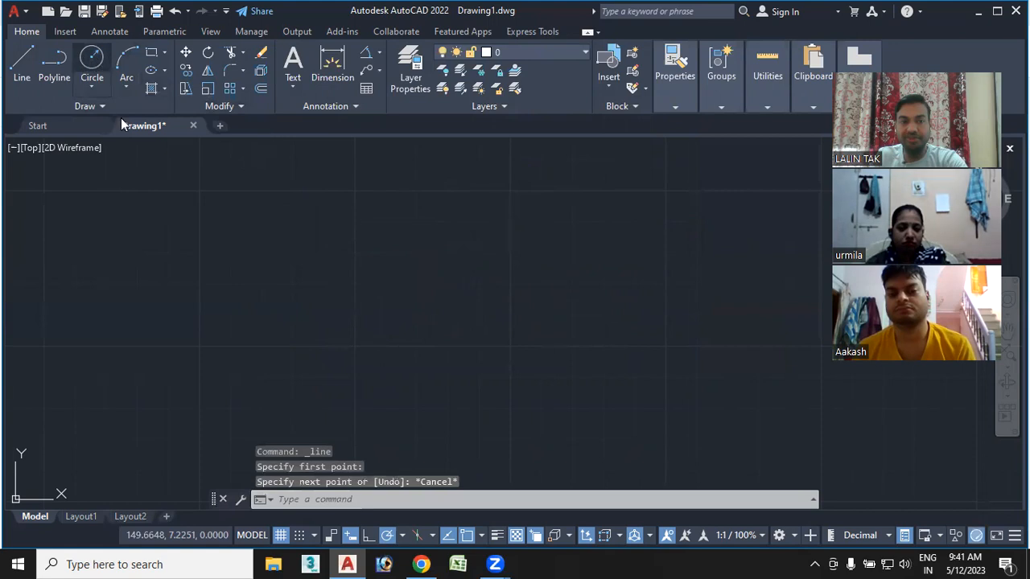
# Draw a circle by center and radius at freely picked points near the middle of the drawing area.
pyautogui.click(92, 60)
pyautogui.click(485, 257)
pyautogui.click(547, 290)
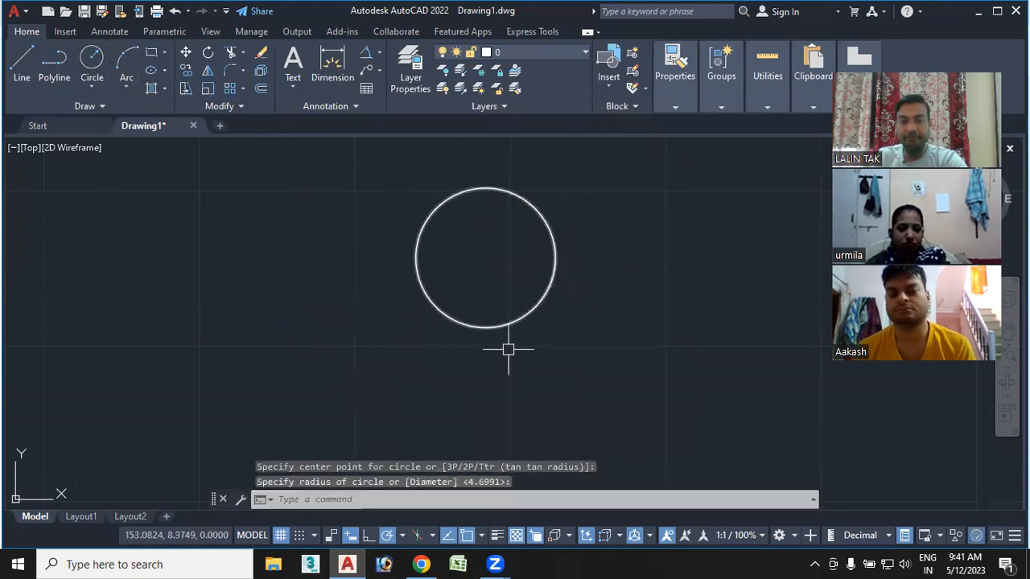
# Set the drafting tooltip transparency to 100% in the Dynamic Input drafting settings and apply it.
pyautogui.click(401, 535)
pyautogui.click(426, 511)
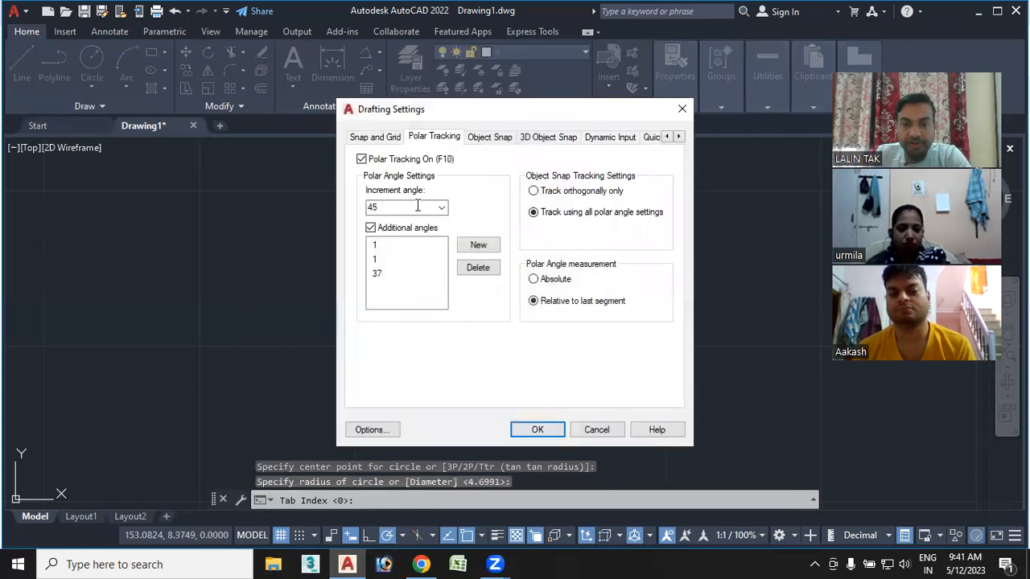
pyautogui.click(609, 137)
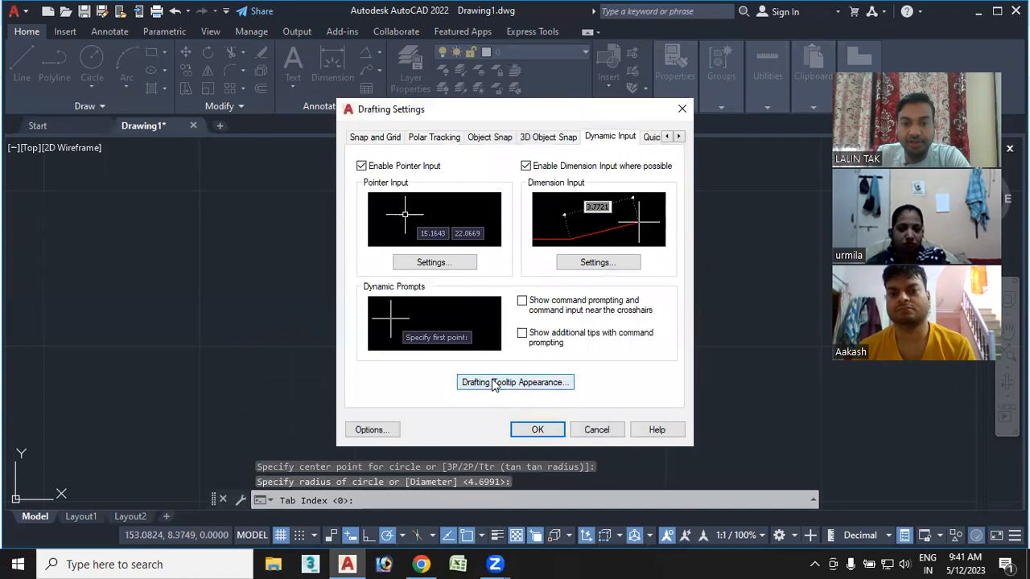
pyautogui.click(497, 383)
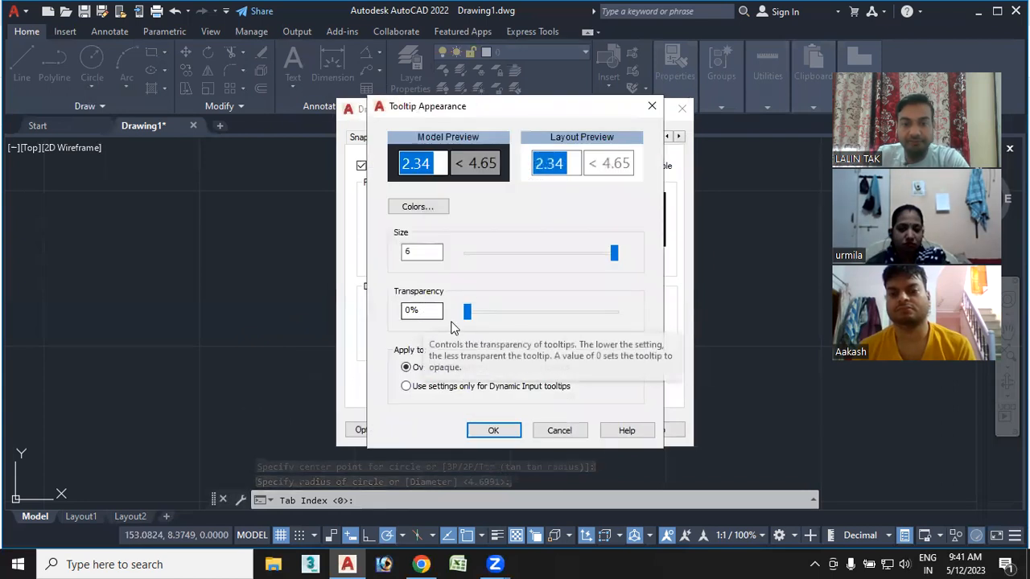
pyautogui.moveTo(469, 314); pyautogui.dragTo(621, 312)
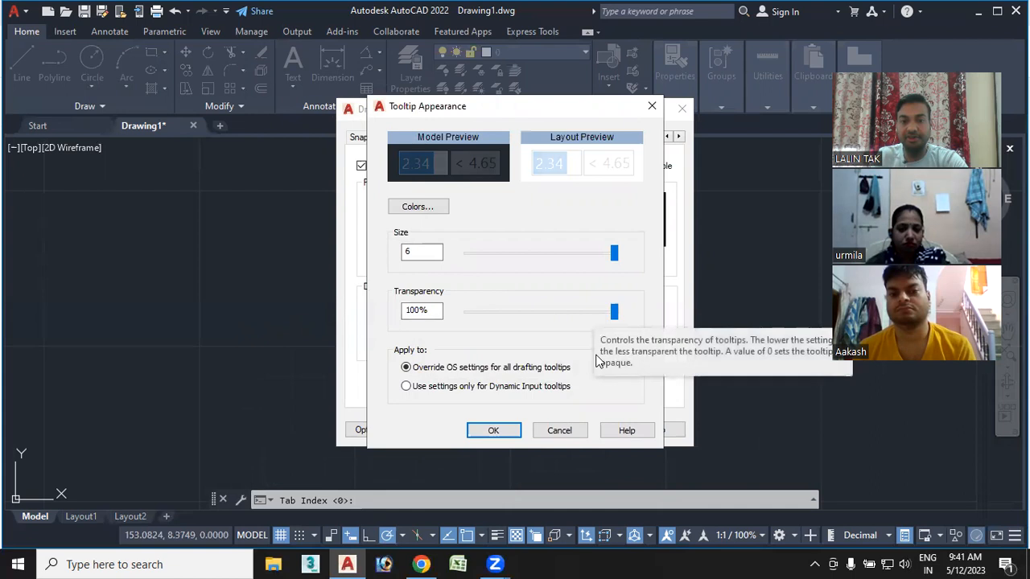
pyautogui.click(500, 431)
pyautogui.click(538, 430)
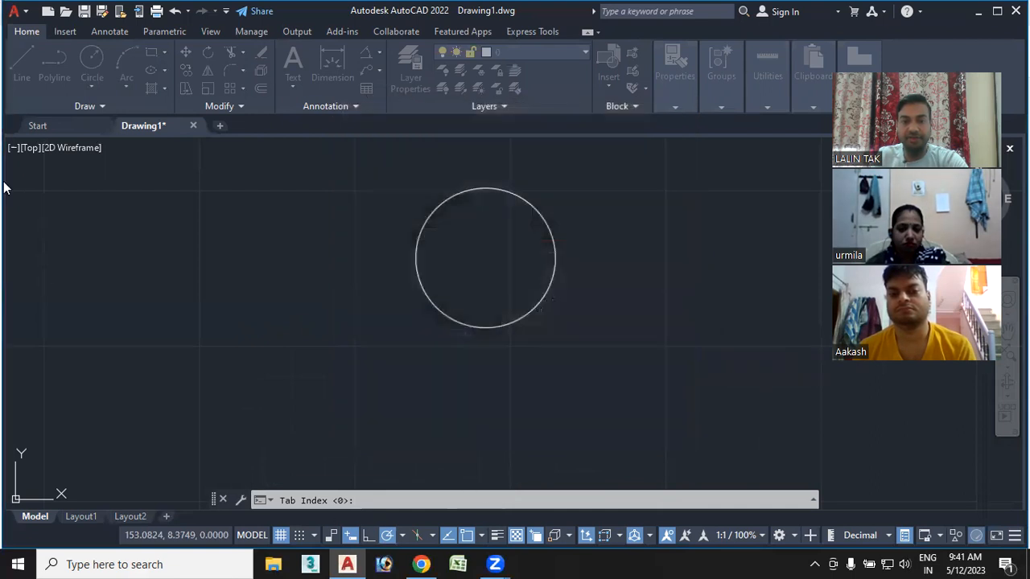
# Preview a line from below the circle across it to check the transparent tooltips, and cancel the line command.
pyautogui.click(22, 64)
pyautogui.click(355, 400)
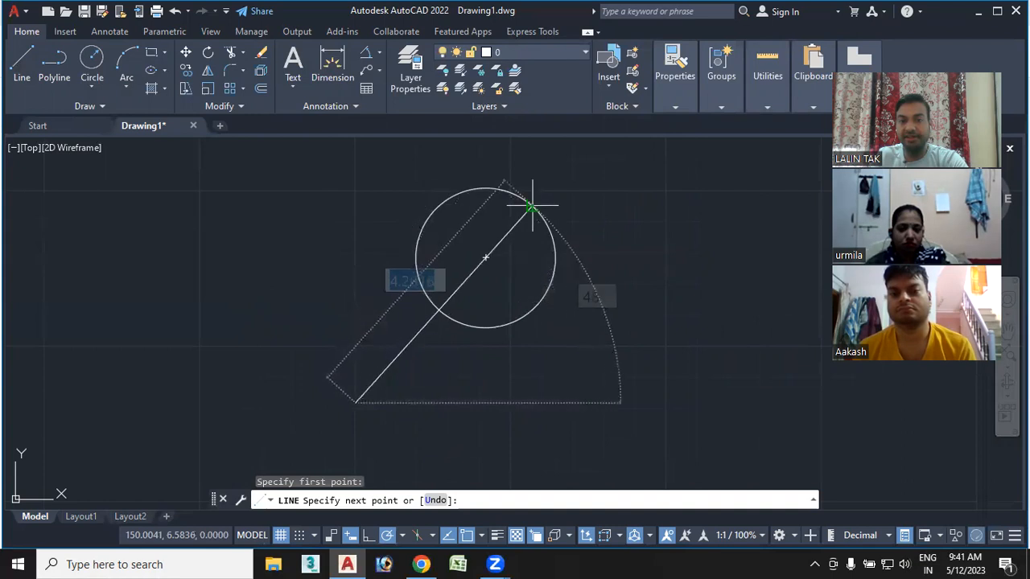
pyautogui.press('Escape')
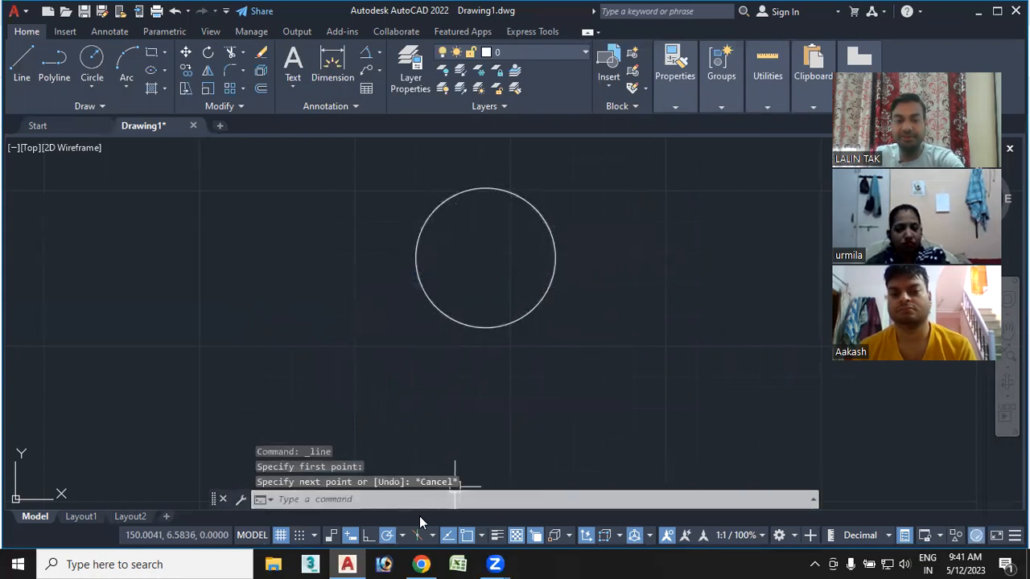
pyautogui.press('Return')
pyautogui.press('Escape')
pyautogui.press('Escape')
pyautogui.press('Escape')
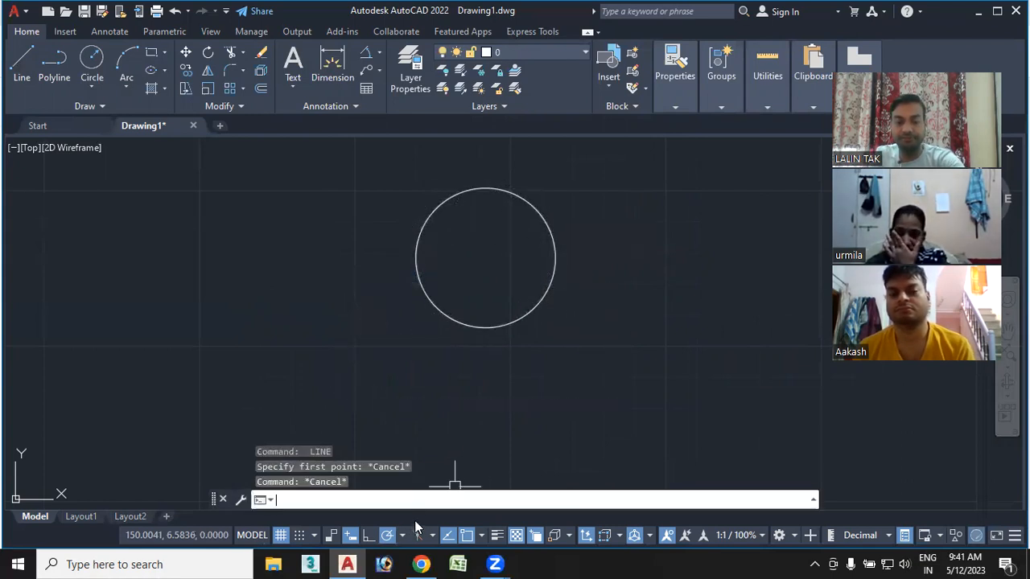
# Set the drafting tooltip transparency to 72% in the Dynamic Input drafting settings and apply it.
pyautogui.write('se')
pyautogui.press('Return')
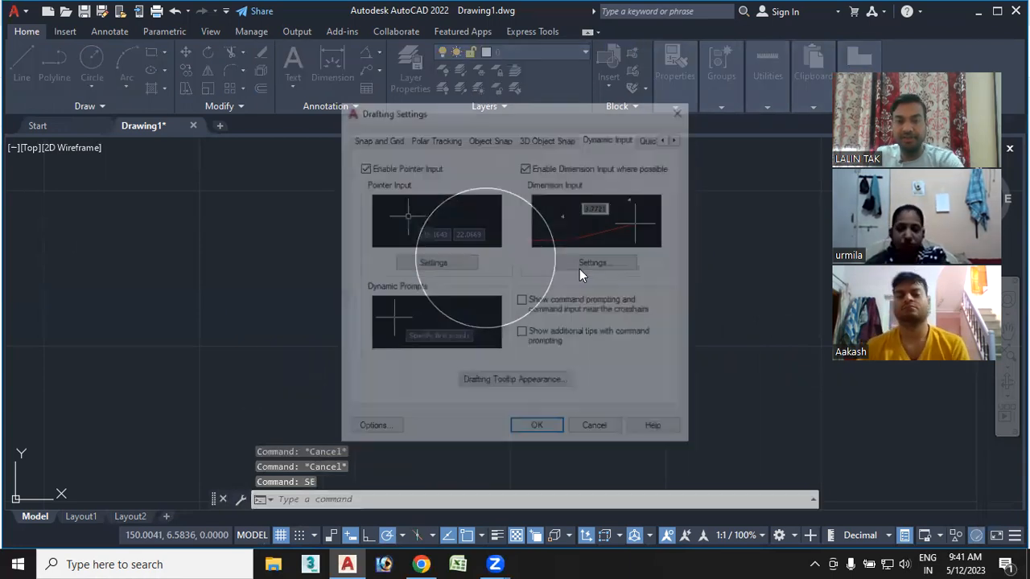
pyautogui.click(541, 383)
pyautogui.moveTo(613, 312); pyautogui.dragTo(572, 313)
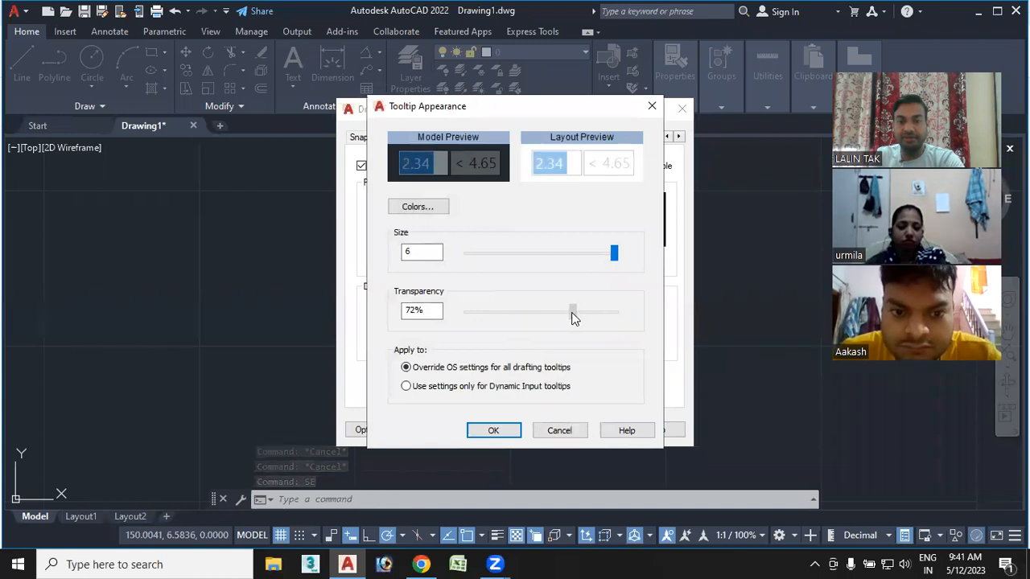
pyautogui.click(493, 431)
pyautogui.click(537, 429)
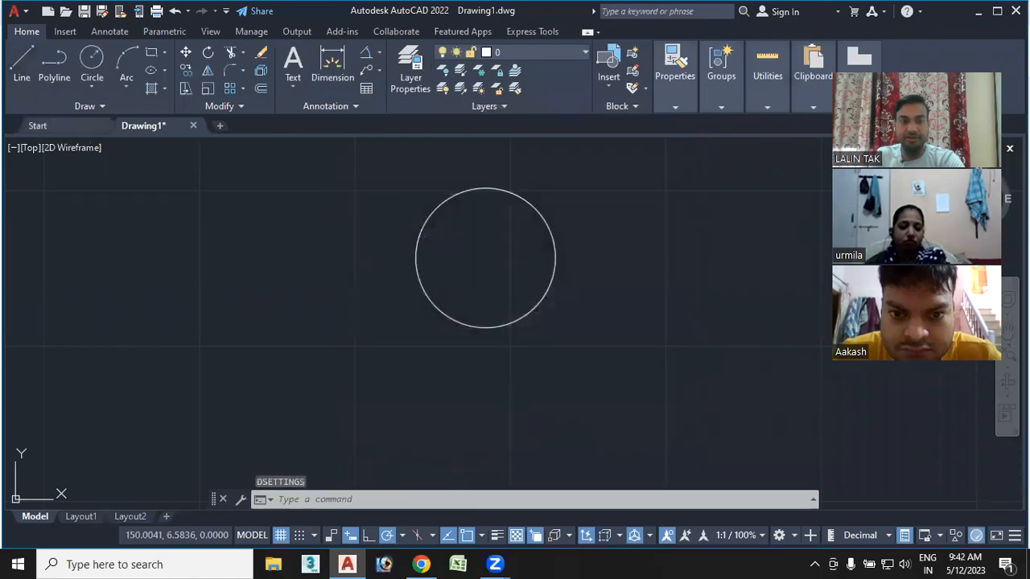
# Preview a line from below the circle across its edge to check the semi-transparent tooltips, and cancel the line command.
pyautogui.write('l')
pyautogui.press('Return')
pyautogui.click(378, 400)
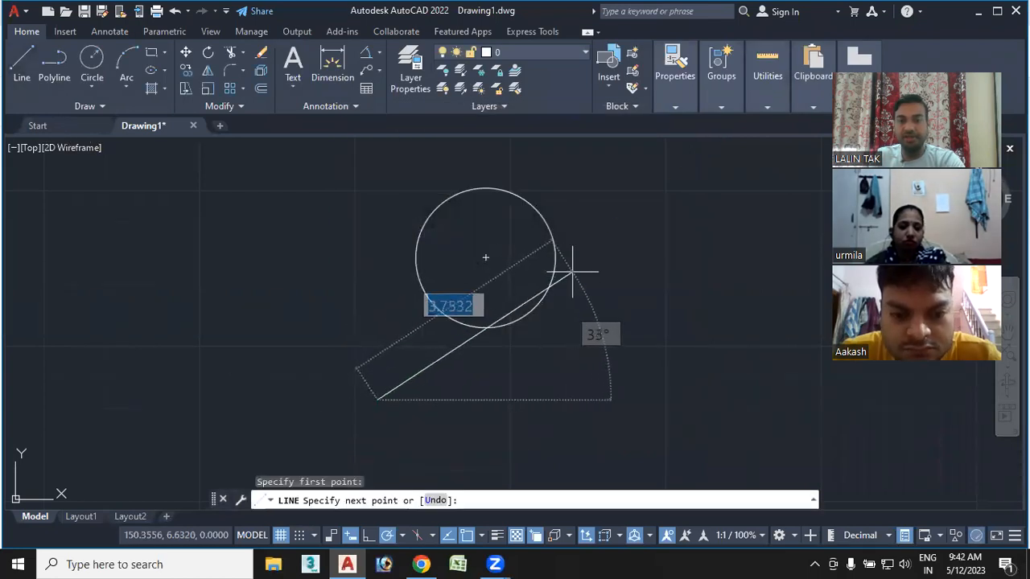
pyautogui.scroll(4, 547, 296)
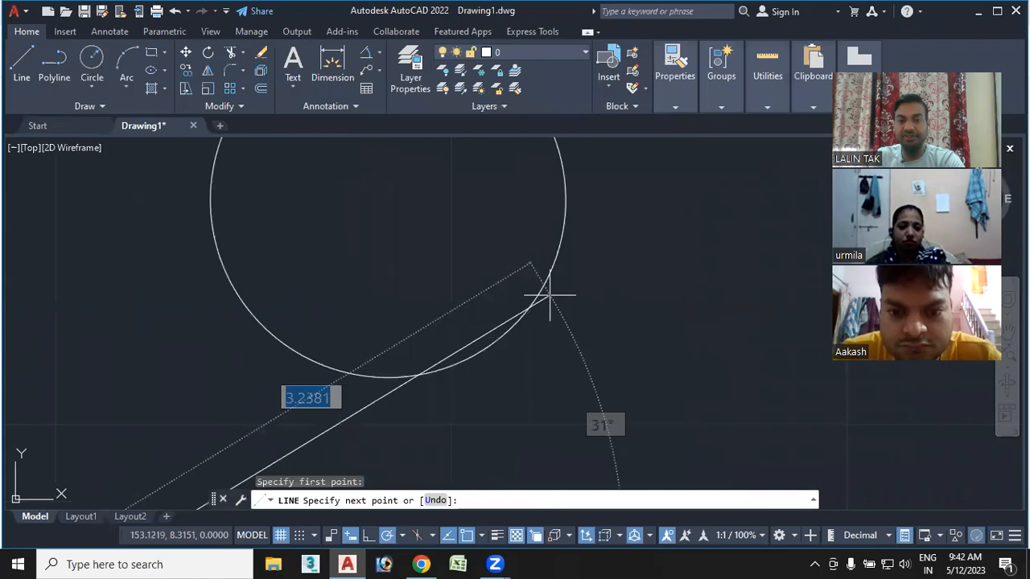
pyautogui.scroll(-6, 499, 342)
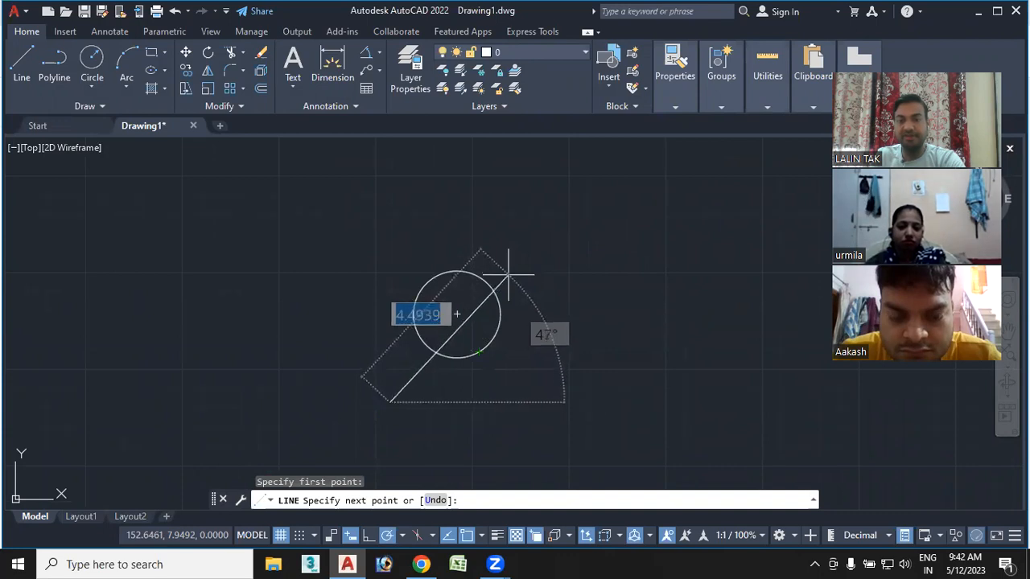
pyautogui.scroll(2, 507, 279)
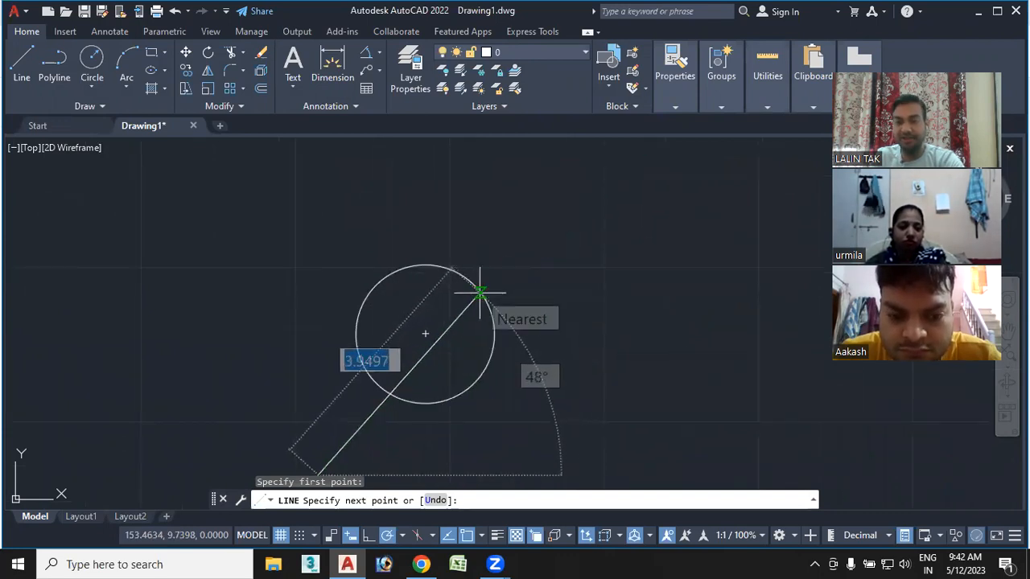
pyautogui.press('Escape')
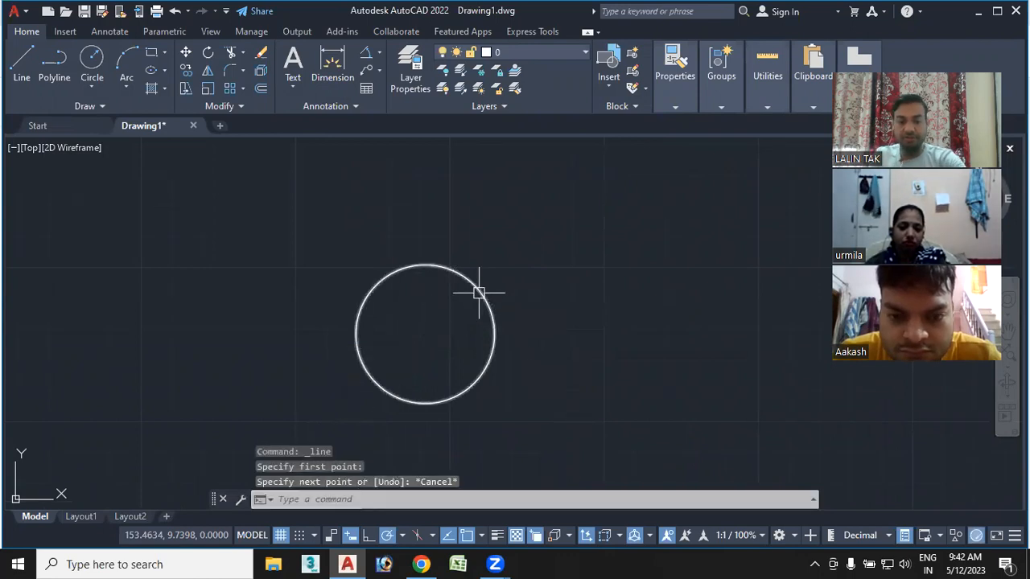
# Review the tooltip appearance options and the Quick Properties options in the drafting settings, and close the dialog.
pyautogui.write('SE')
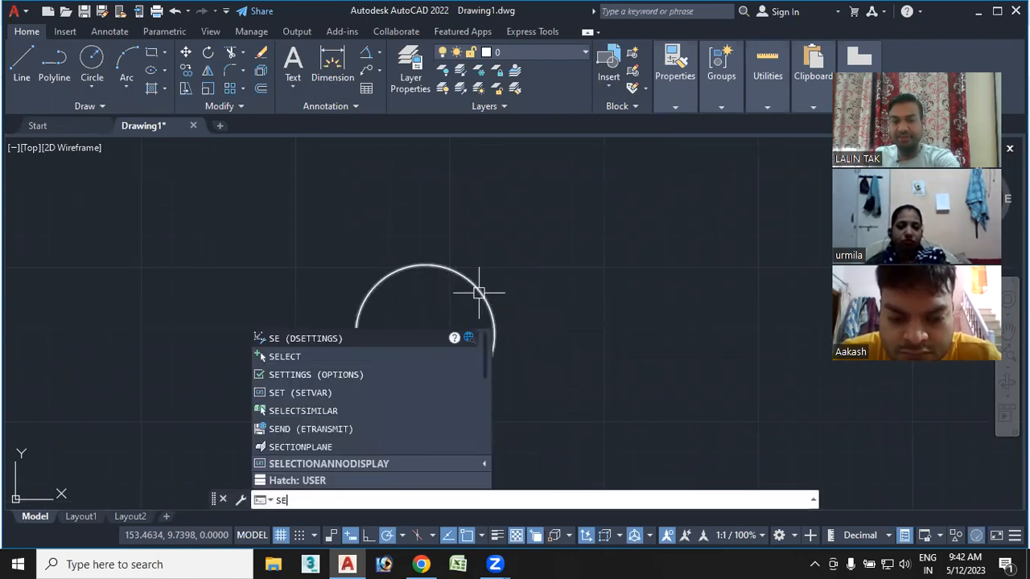
pyautogui.press('Return')
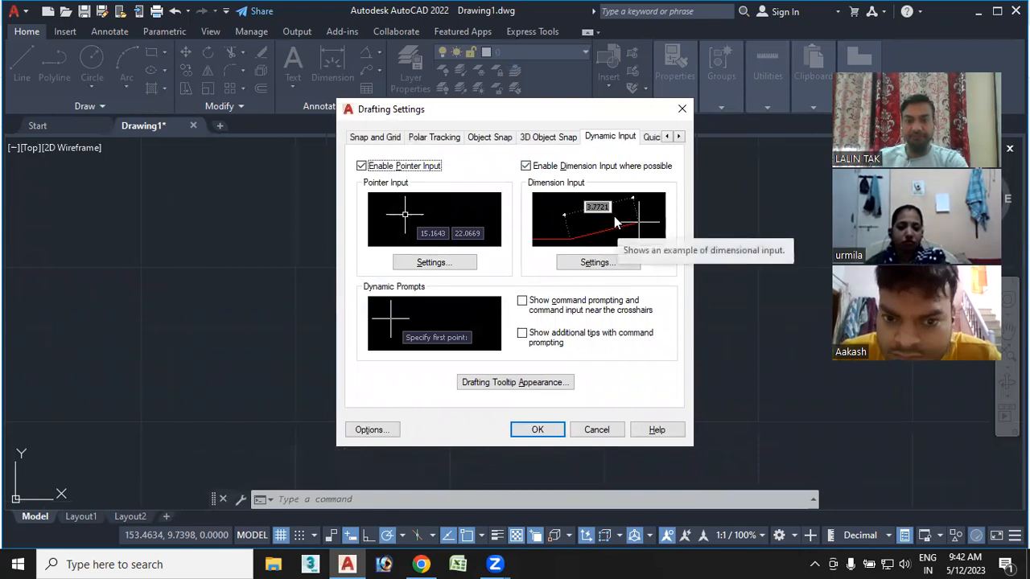
pyautogui.click(679, 138)
pyautogui.click(679, 138)
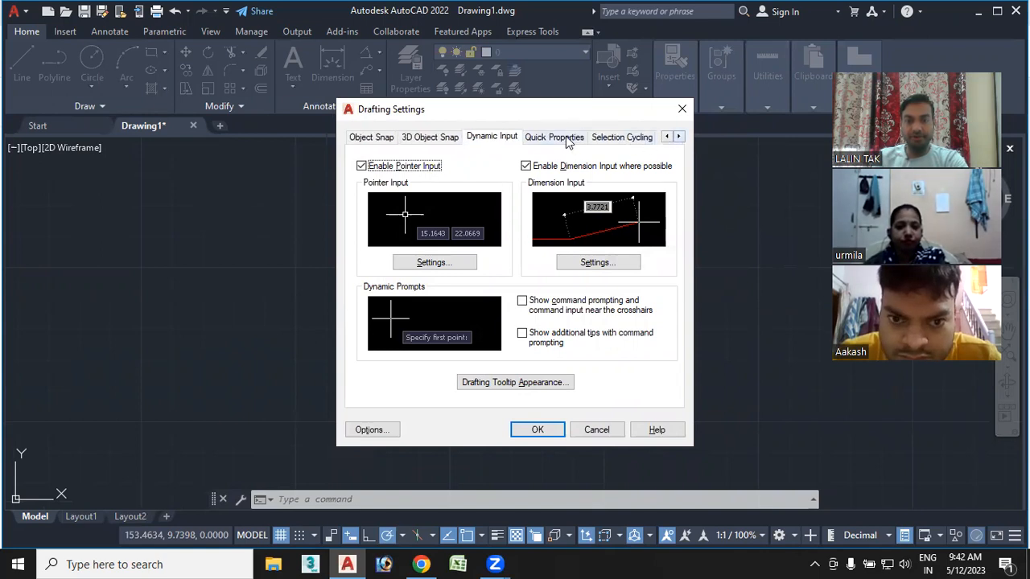
pyautogui.click(542, 383)
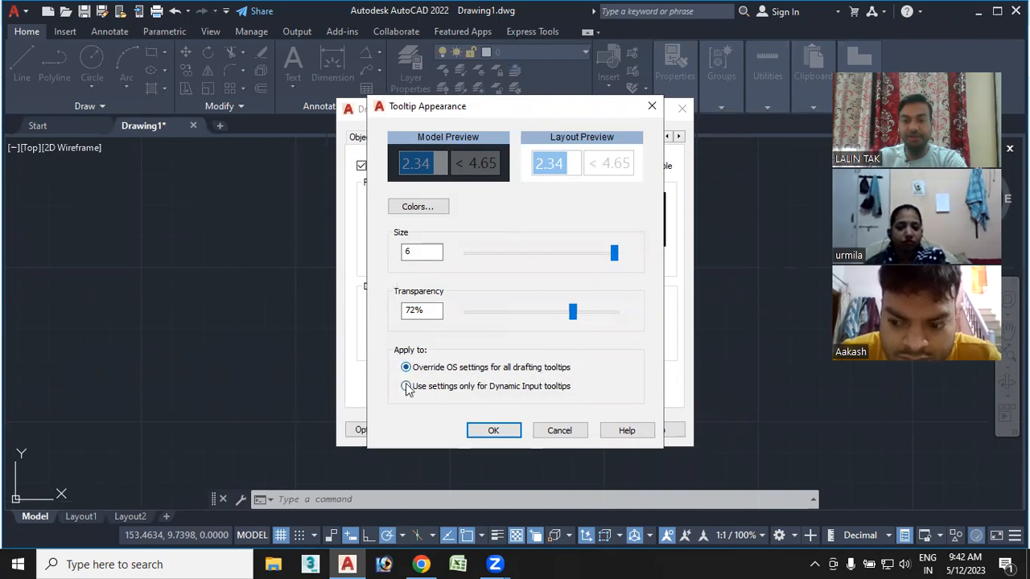
pyautogui.click(494, 432)
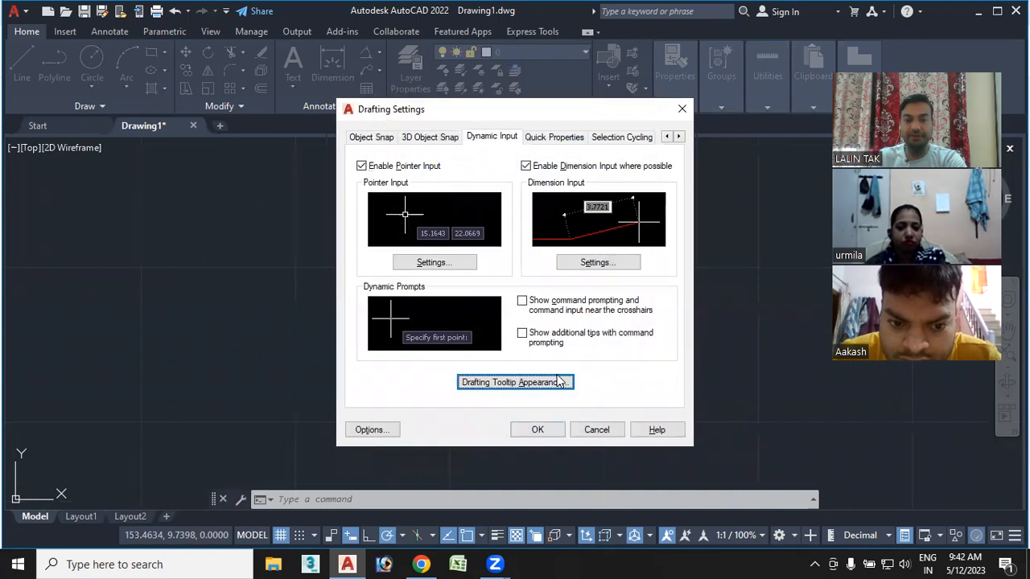
pyautogui.click(578, 139)
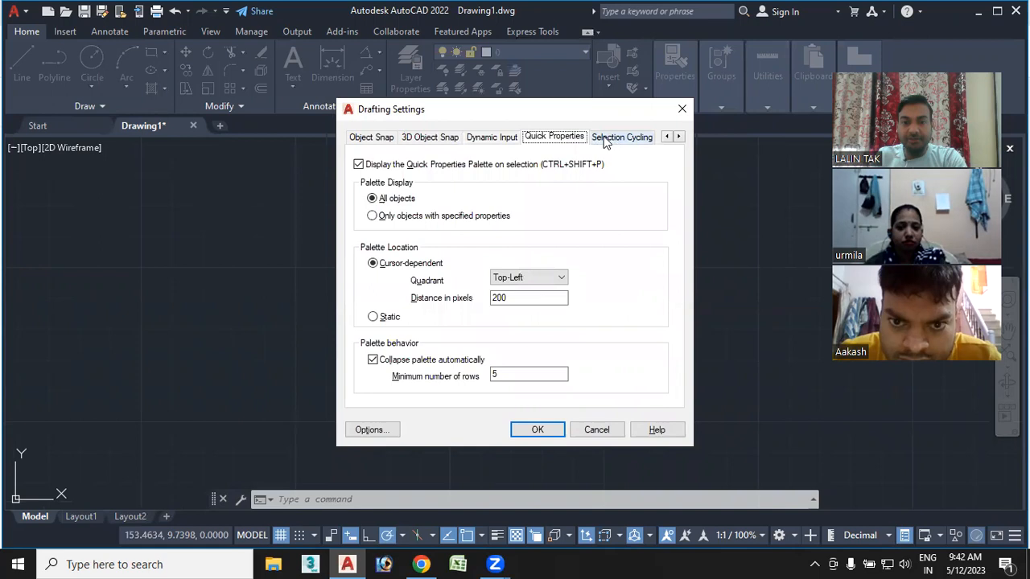
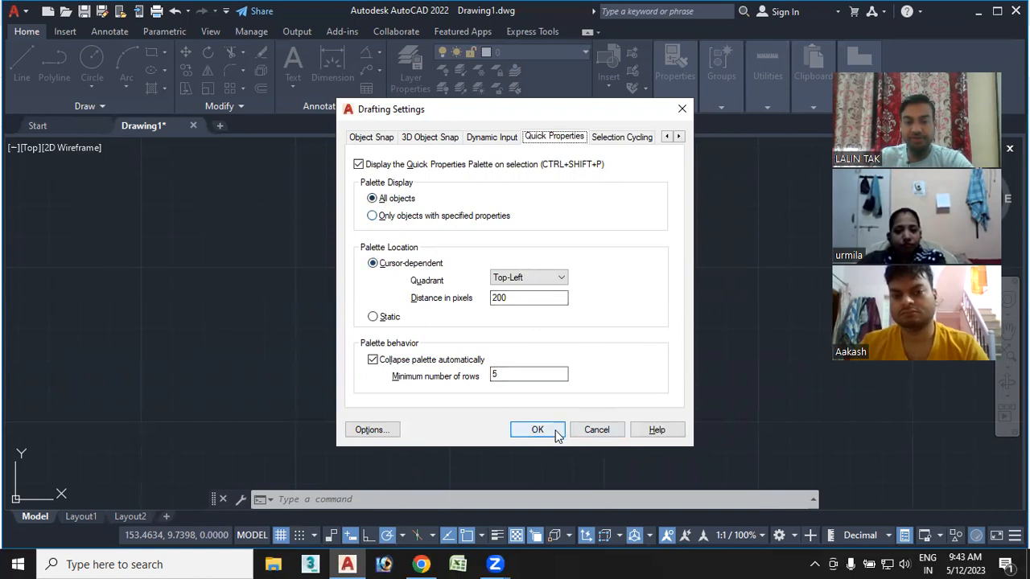
pyautogui.click(686, 115)
# Draw a vertical line about 8.3 units long straight down from the circle's center.
pyautogui.scroll(-4, 386, 289)
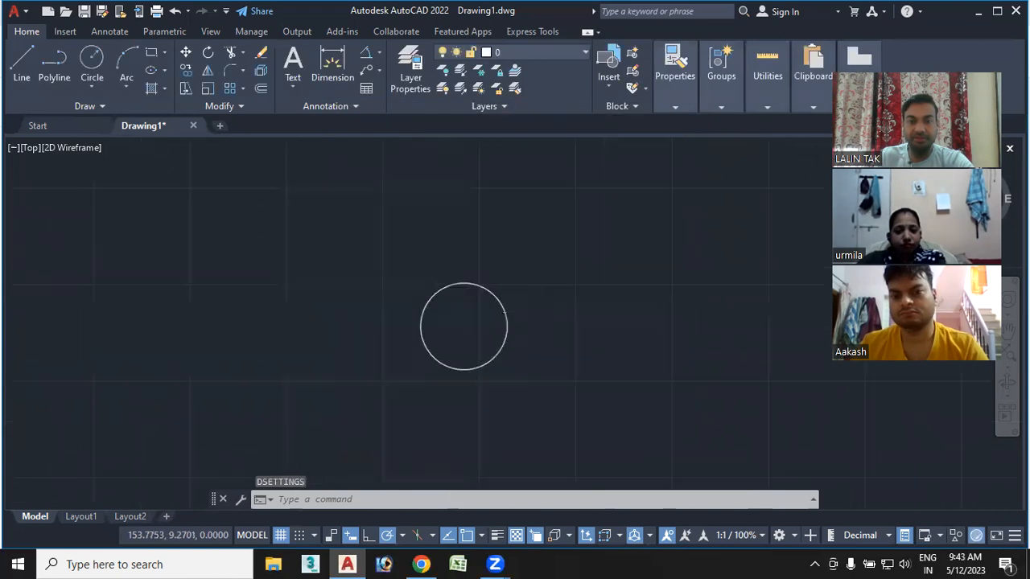
pyautogui.moveTo(375, 306)
pyautogui.mouseDown(button='middle')
pyautogui.moveTo(218, 292)
pyautogui.moveTo(626, 290)
pyautogui.moveTo(478, 294)
pyautogui.mouseUp(button='middle')
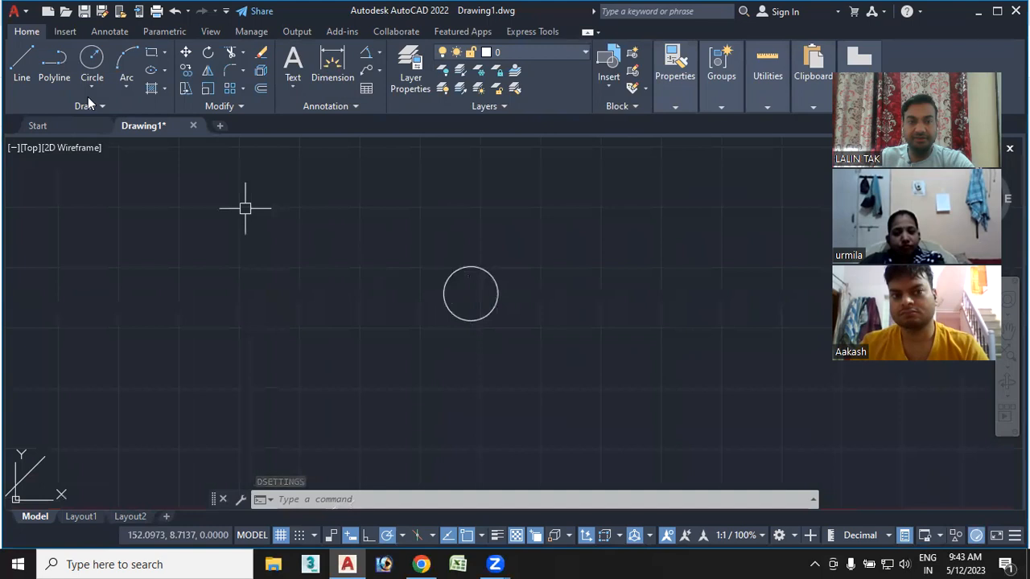
pyautogui.click(21, 65)
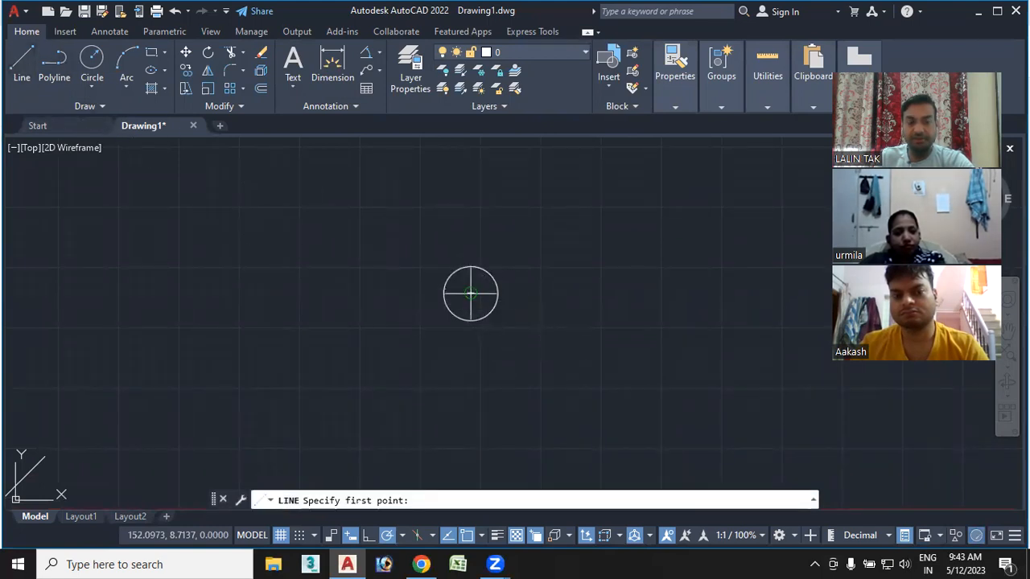
pyautogui.click(471, 294)
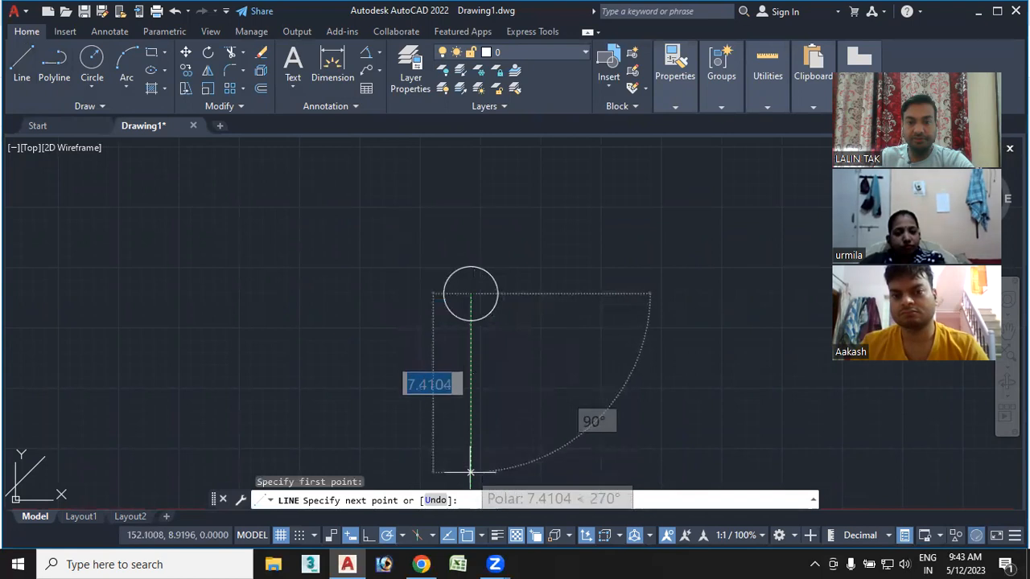
pyautogui.moveTo(471, 471); pyautogui.dragTo(472, 414, button='middle')
pyautogui.click(470, 434)
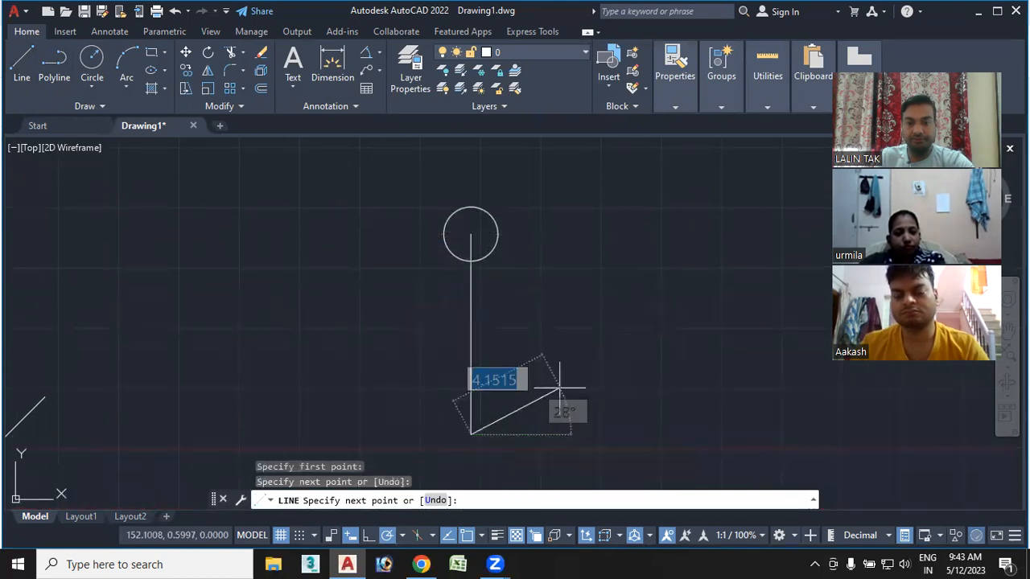
pyautogui.press('Return')
pyautogui.scroll(-2, 558, 361)
# Draw a nearly horizontal line from the circle's center to a free point on its right.
pyautogui.press('Return')
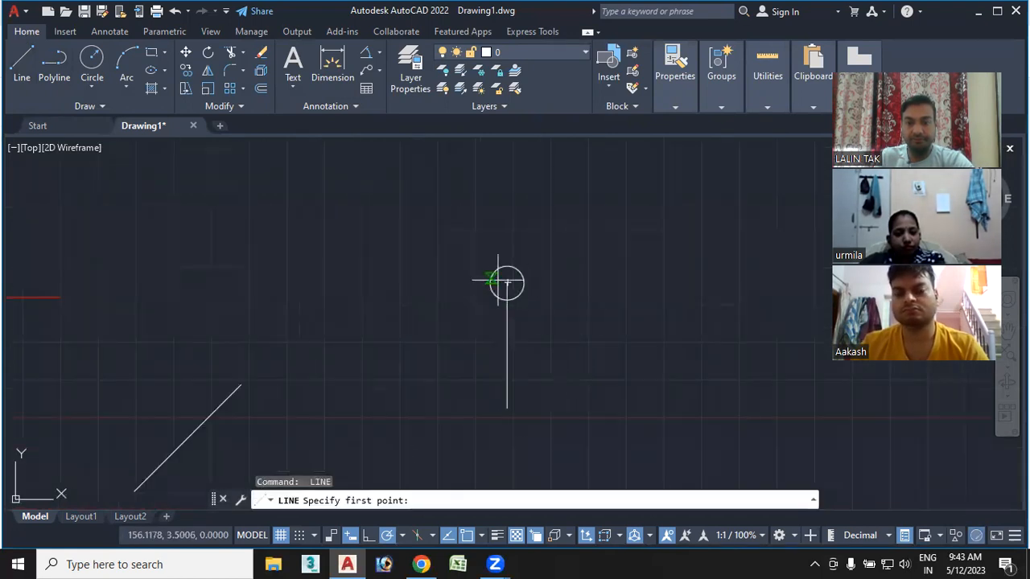
pyautogui.click(507, 283)
pyautogui.click(716, 282)
pyautogui.press('Return')
# Draw a vertical line about 8.3 units long straight up from the circle's center.
pyautogui.press('Return')
pyautogui.click(506, 283)
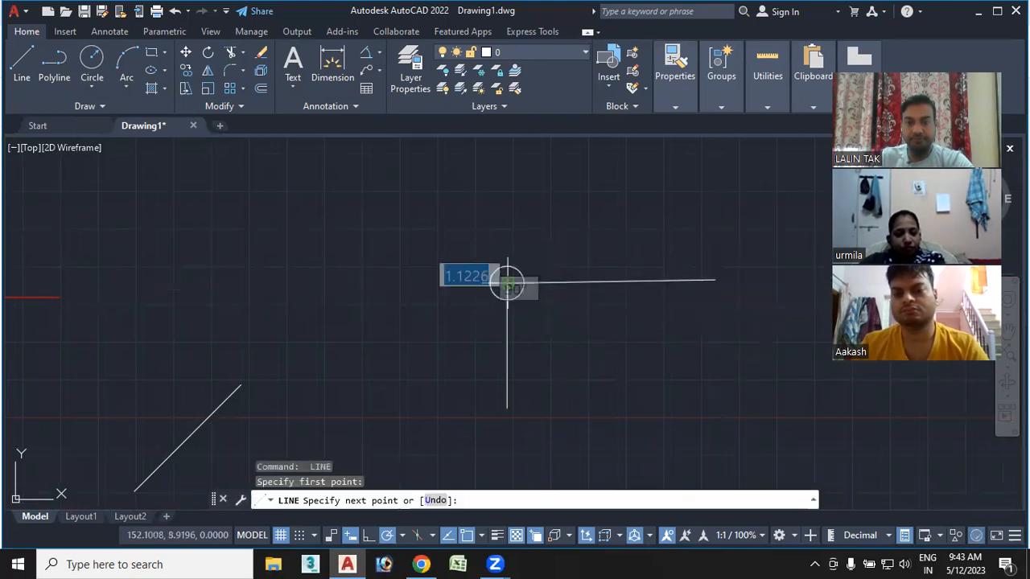
pyautogui.click(507, 158)
pyautogui.press('Return')
# Draw a horizontal line about 13.5 units long from the circle's center to the left, and end the line command.
pyautogui.press('Return')
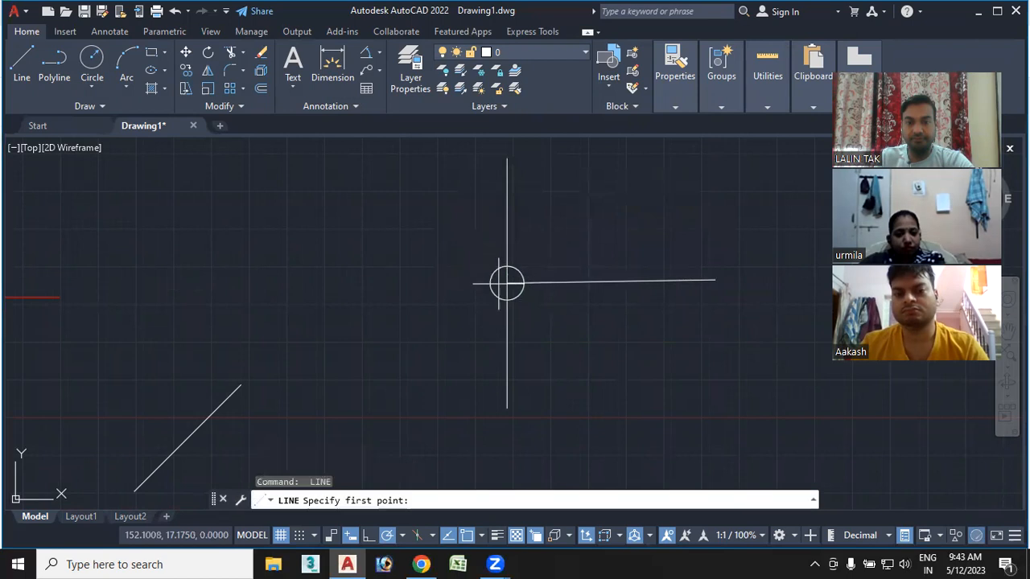
pyautogui.click(507, 283)
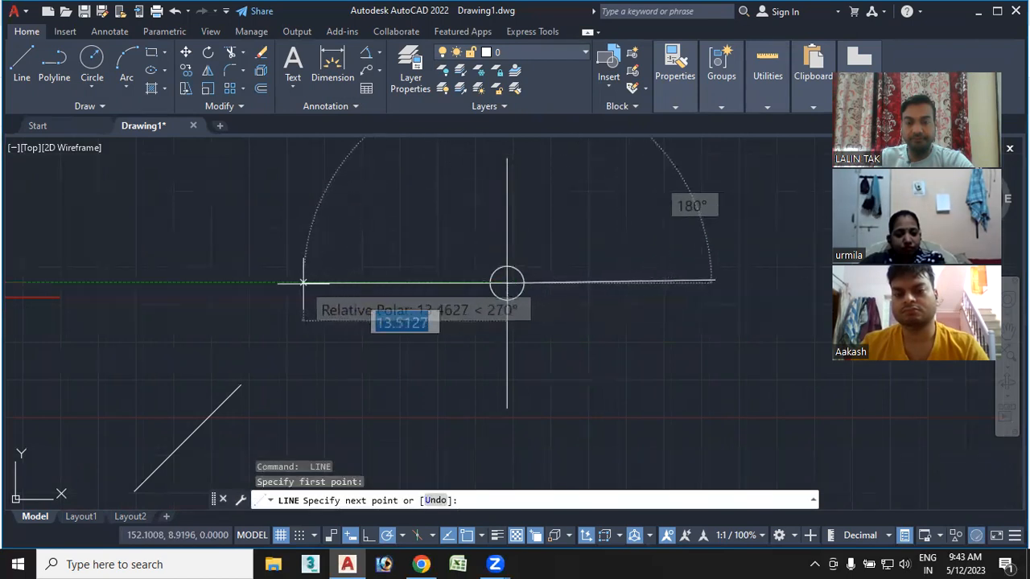
pyautogui.press('Escape')
pyautogui.moveTo(568, 349); pyautogui.dragTo(527, 378, button='middle')
pyautogui.scroll(2, 471, 346)
pyautogui.moveTo(478, 349); pyautogui.dragTo(558, 377, button='middle')
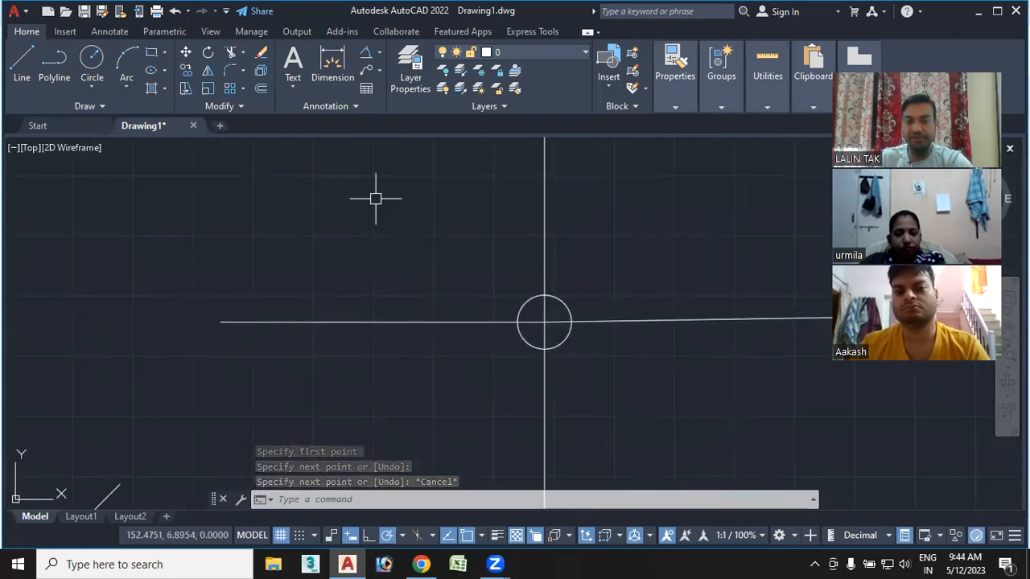
pyautogui.moveTo(608, 392)
pyautogui.mouseDown(button='middle')
pyautogui.moveTo(527, 379)
pyautogui.moveTo(552, 395)
pyautogui.mouseUp(button='middle')
pyautogui.scroll(1, 479, 342)
pyautogui.scroll(-1, 482, 343)
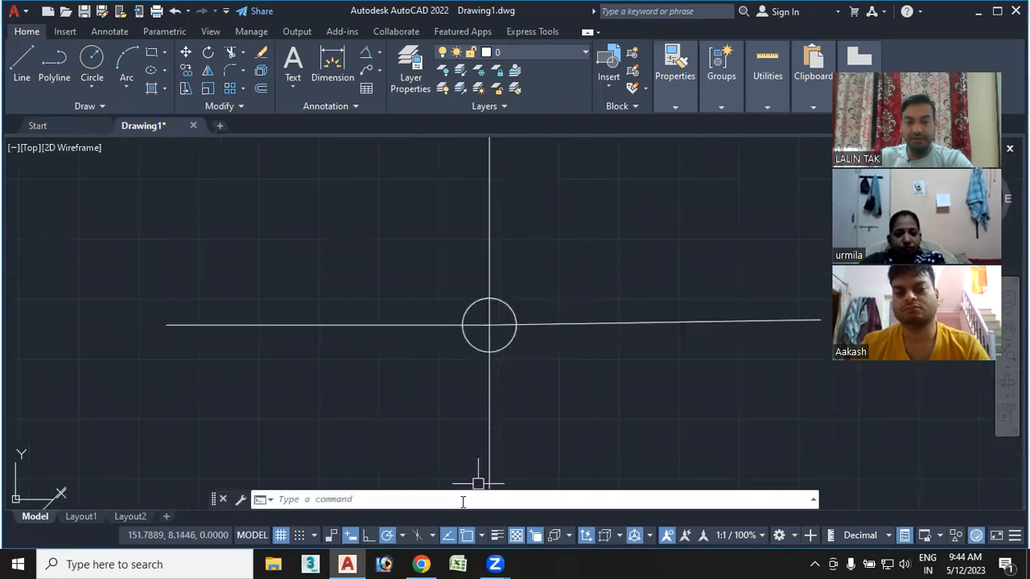
# Select the circle and expand its Quick Properties palette to view all its geometric properties.
pyautogui.write('s')
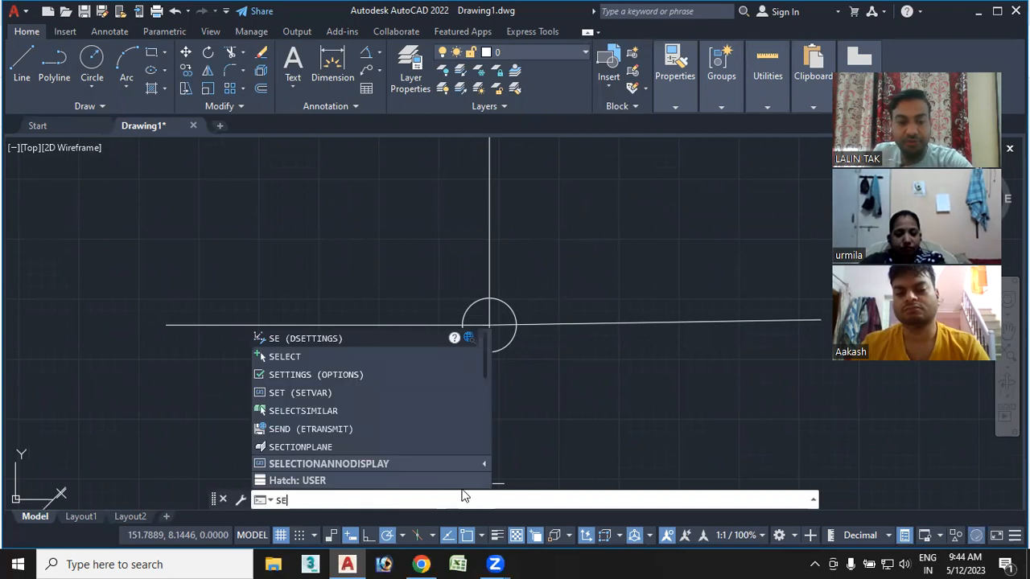
pyautogui.press('Escape')
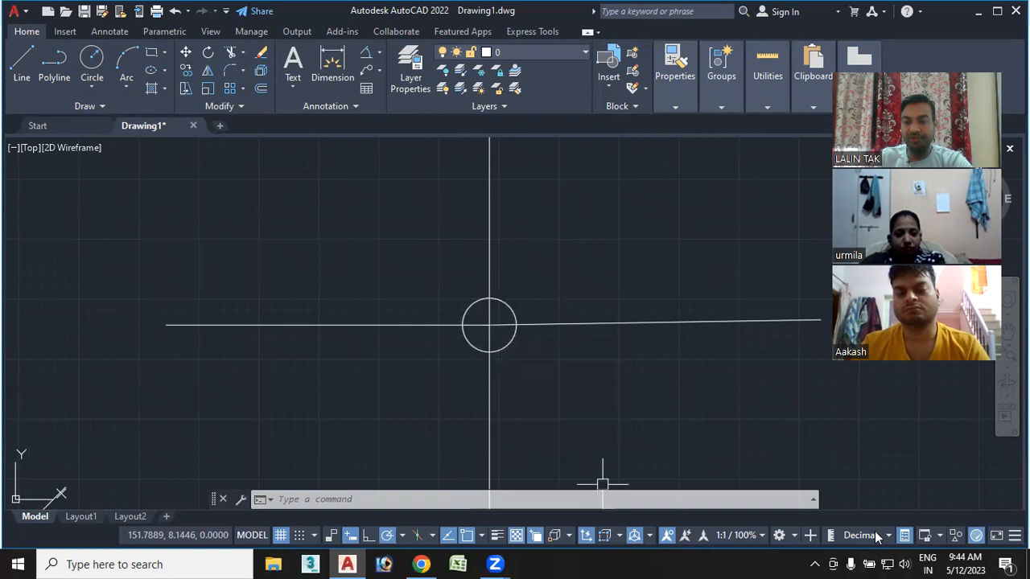
pyautogui.click(507, 345)
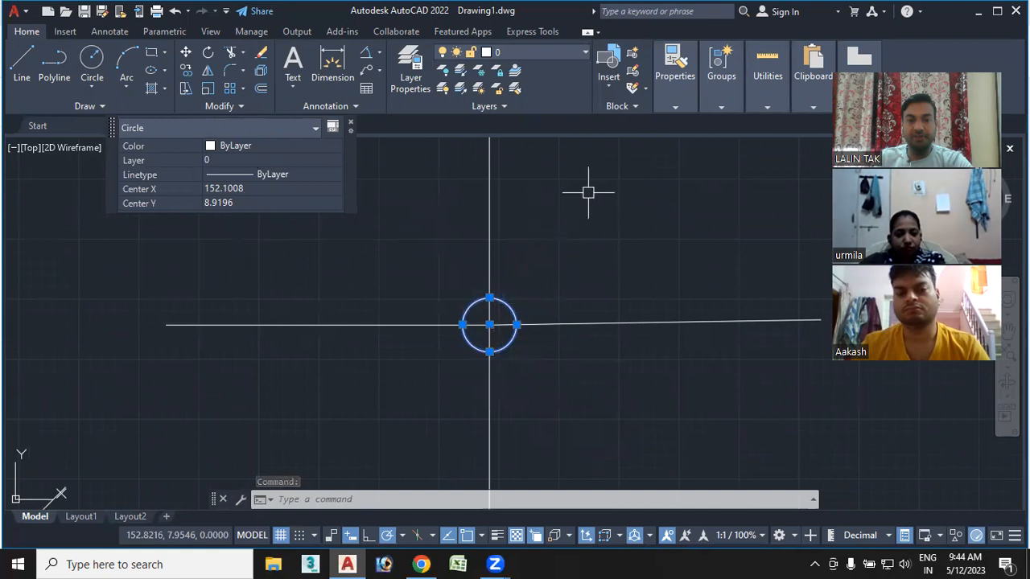
pyautogui.moveTo(313, 197)
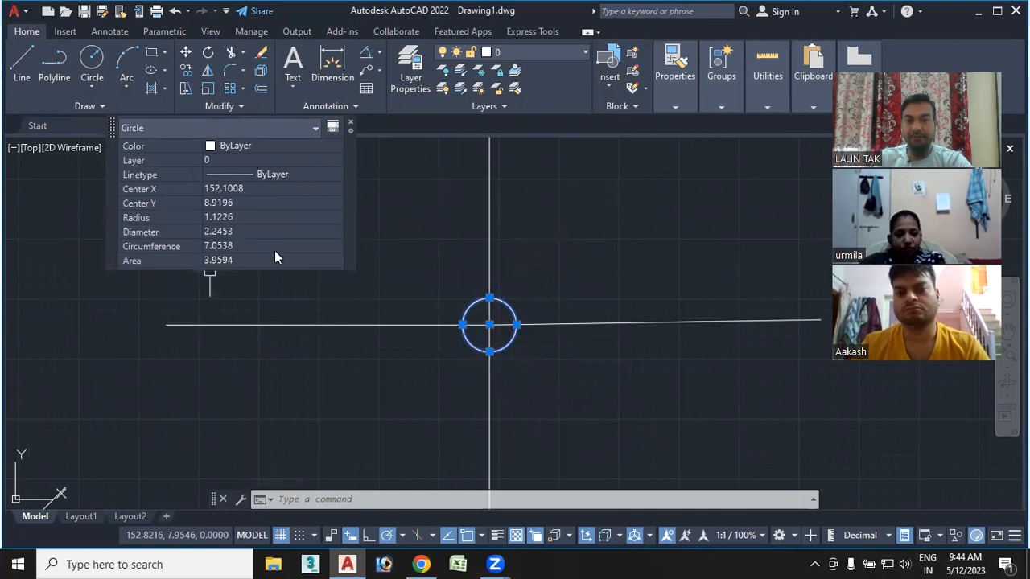
# Set the cursor-dependent Quick Properties palette location to the Bottom-Left quadrant in the drafting settings and apply it.
pyautogui.click(359, 499)
pyautogui.write('se')
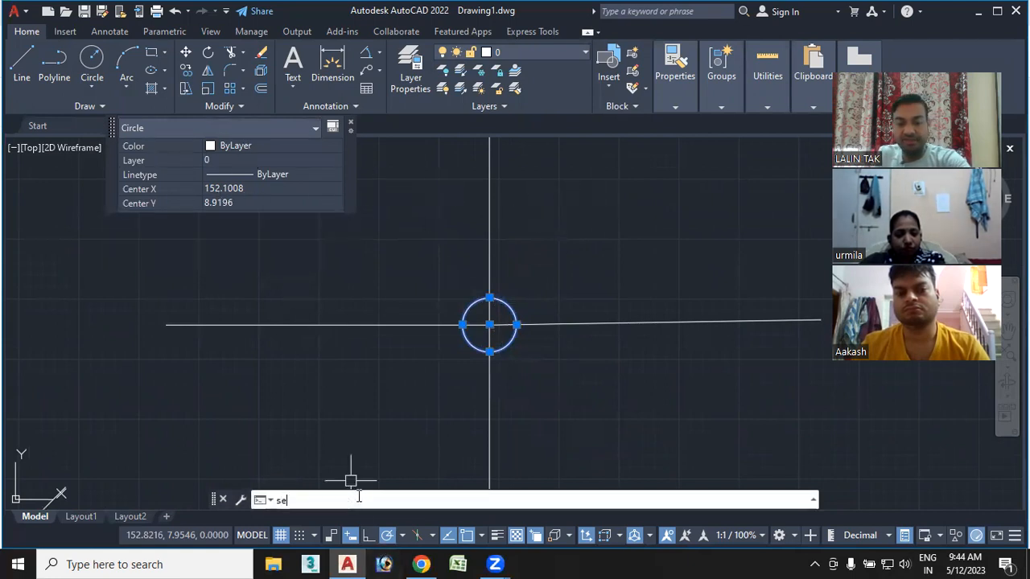
pyautogui.press('Return')
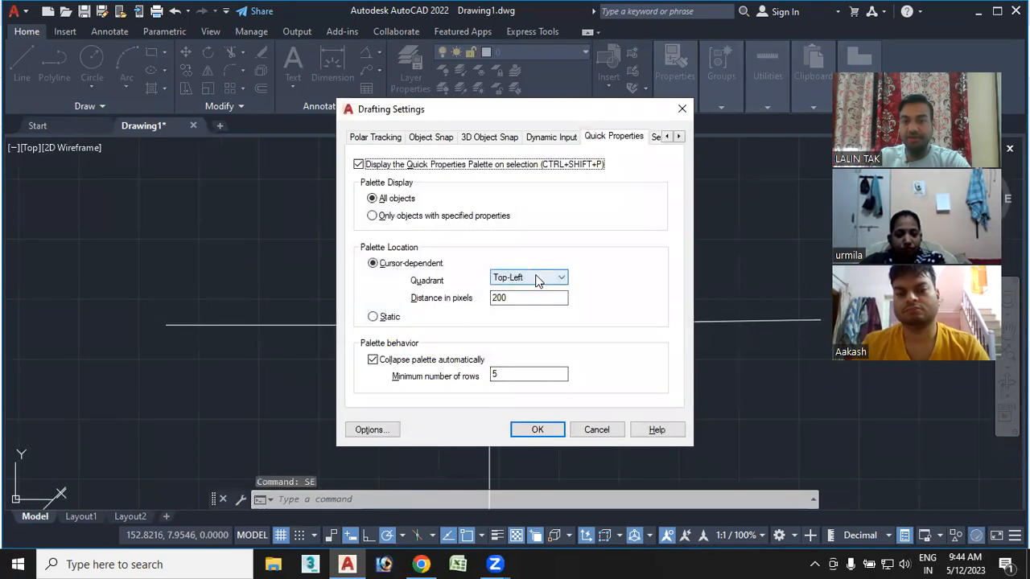
pyautogui.click(538, 278)
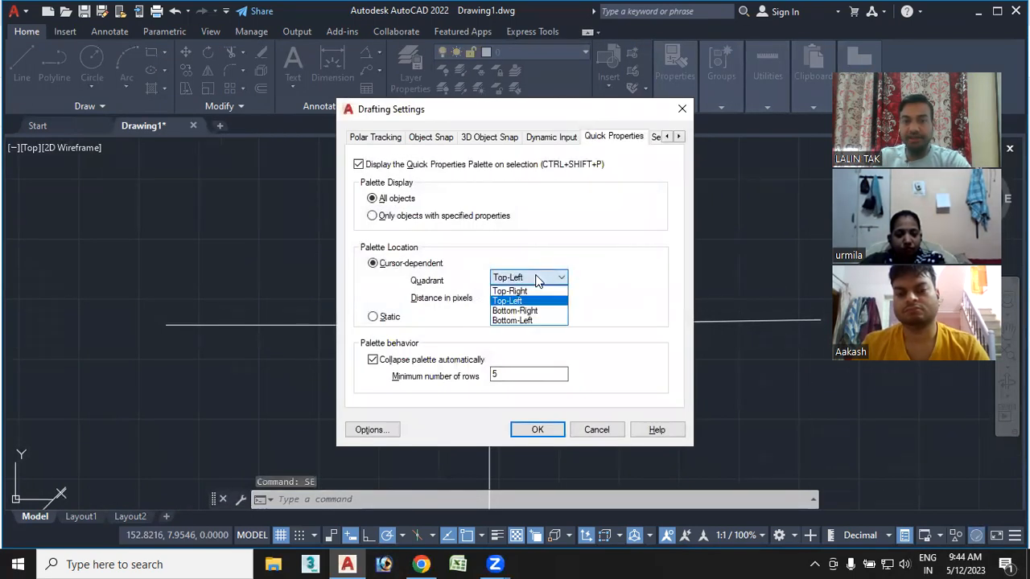
pyautogui.click(528, 321)
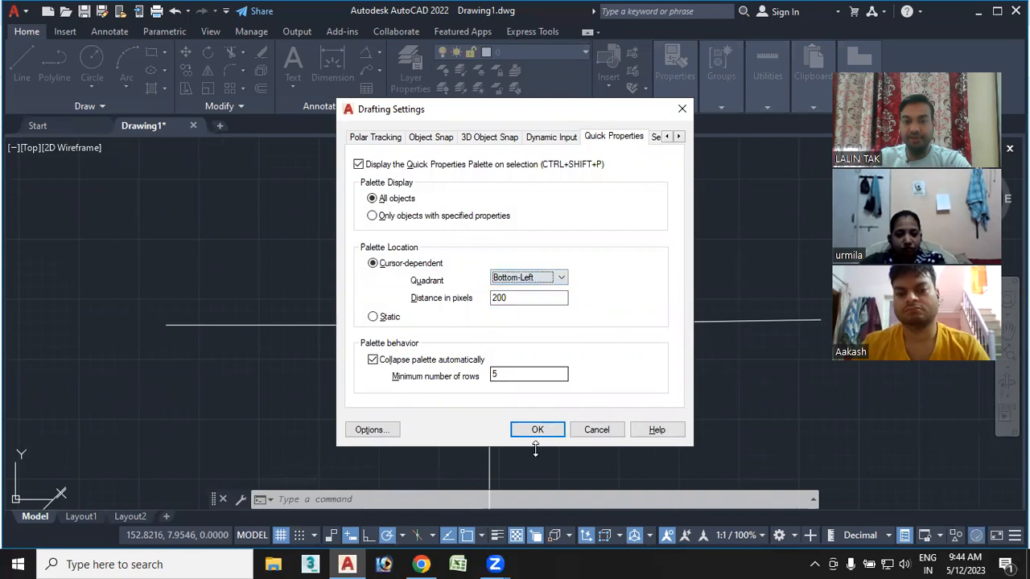
pyautogui.click(537, 429)
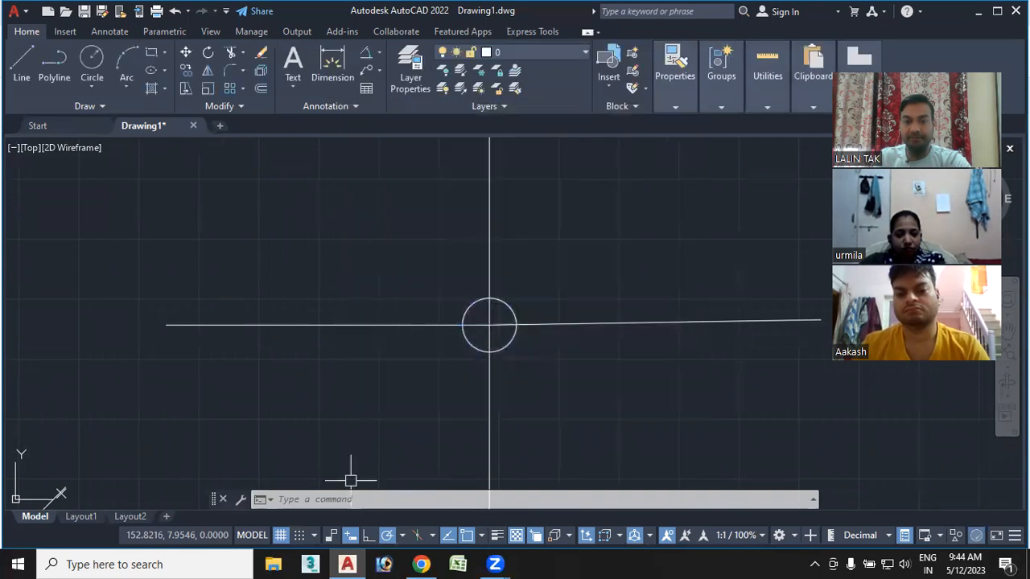
# Select the circle to check where its Quick Properties palette appears, and clear the selection.
pyautogui.click(509, 345)
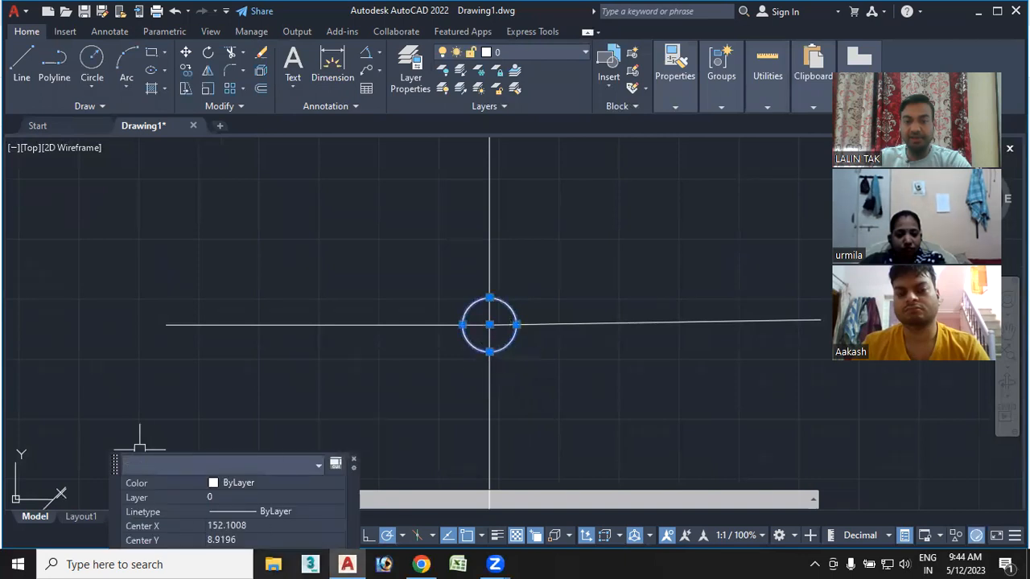
pyautogui.moveTo(379, 450)
pyautogui.mouseDown(button='middle')
pyautogui.moveTo(415, 412)
pyautogui.moveTo(387, 435)
pyautogui.mouseUp(button='middle')
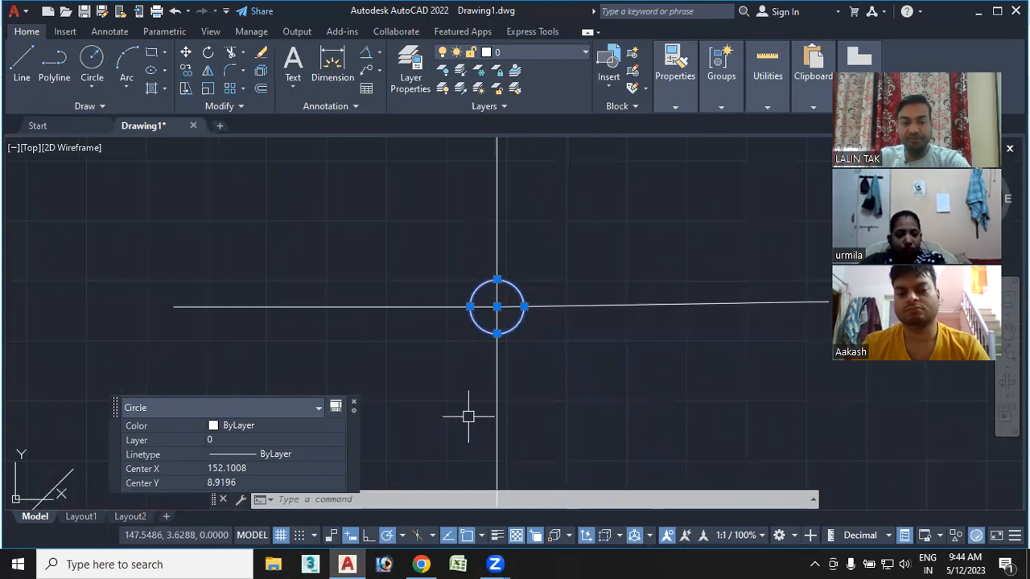
pyautogui.press('Escape')
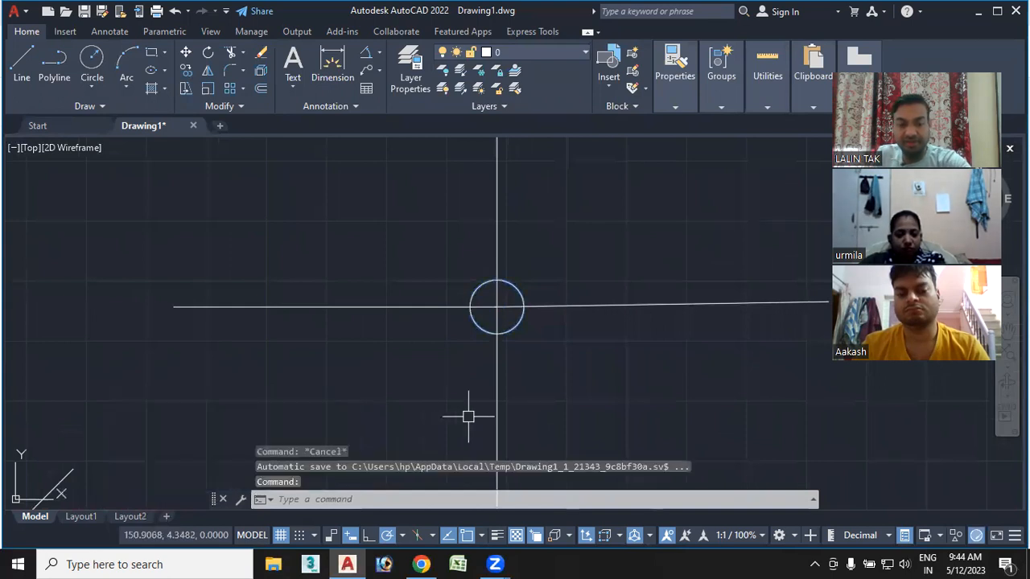
# Set the Quick Properties palette's cursor distance to 25 pixels in the drafting settings, apply it, and select the circle to check the placement.
pyautogui.write('SE')
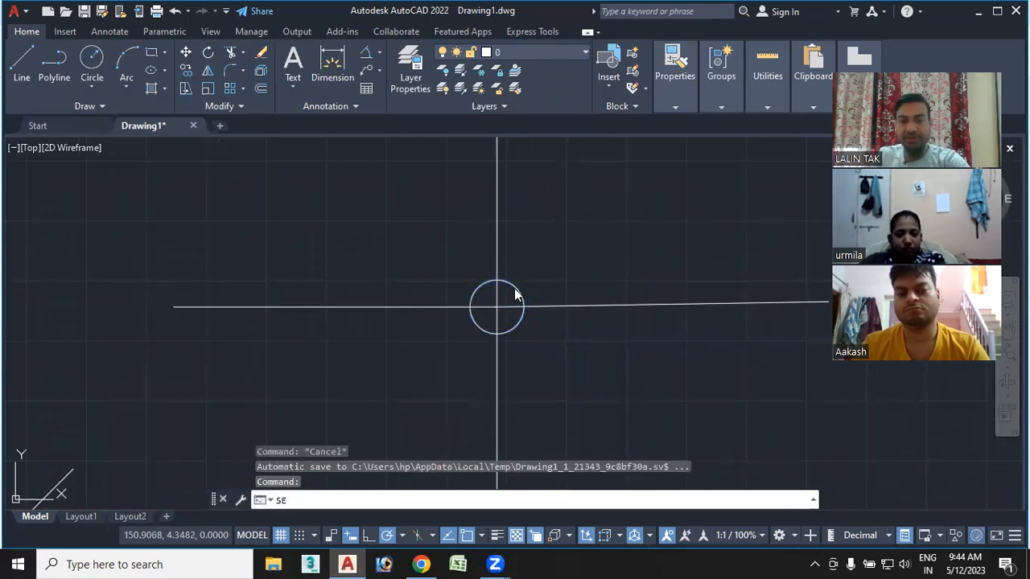
pyautogui.press('Return')
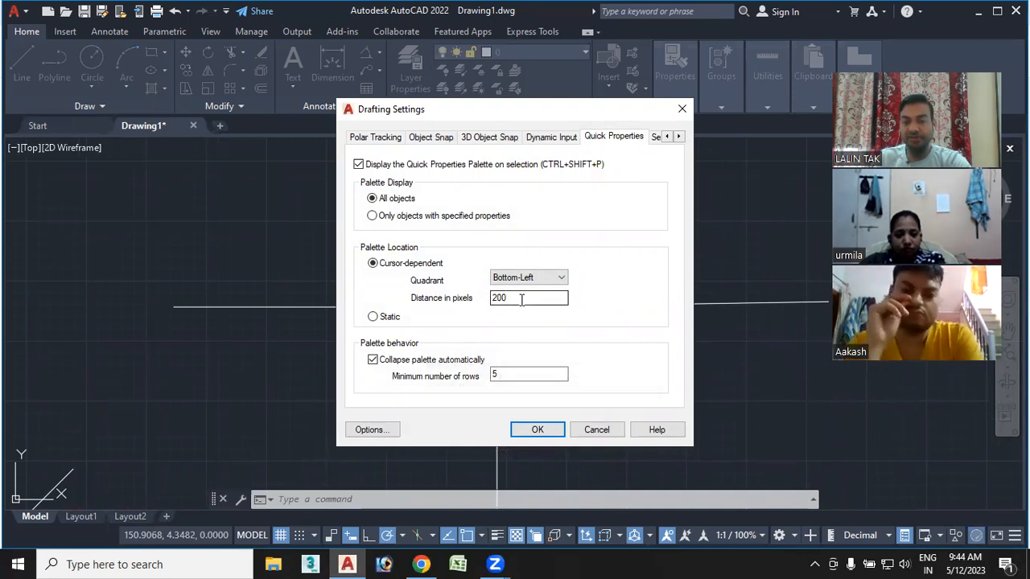
pyautogui.moveTo(521, 299); pyautogui.dragTo(474, 299)
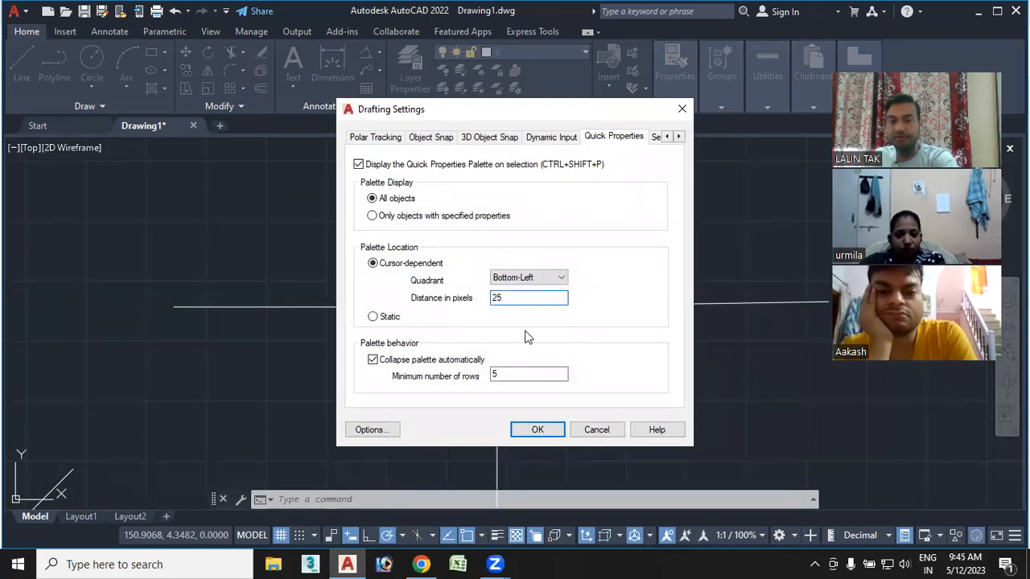
pyautogui.click(532, 429)
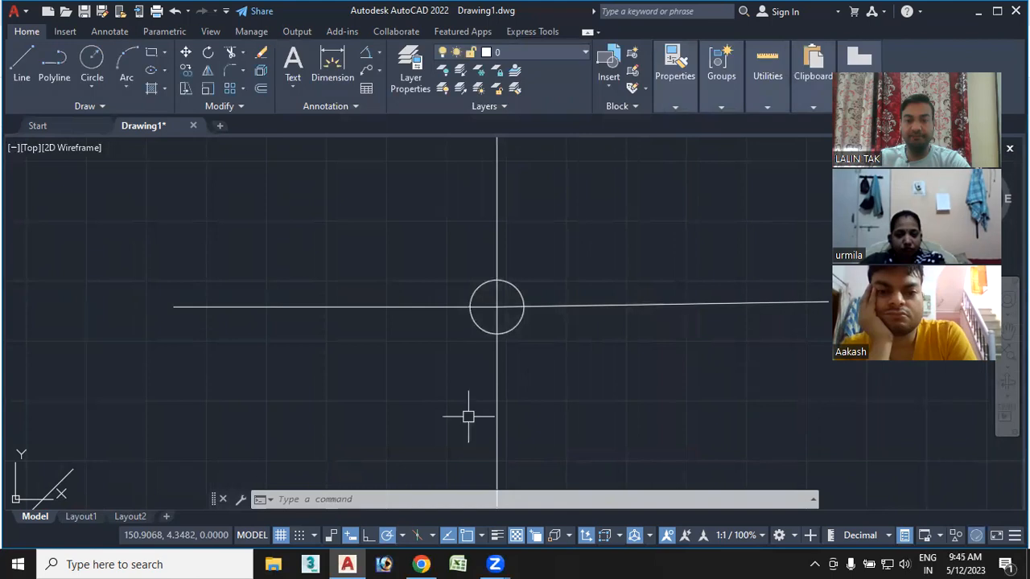
pyautogui.click(516, 330)
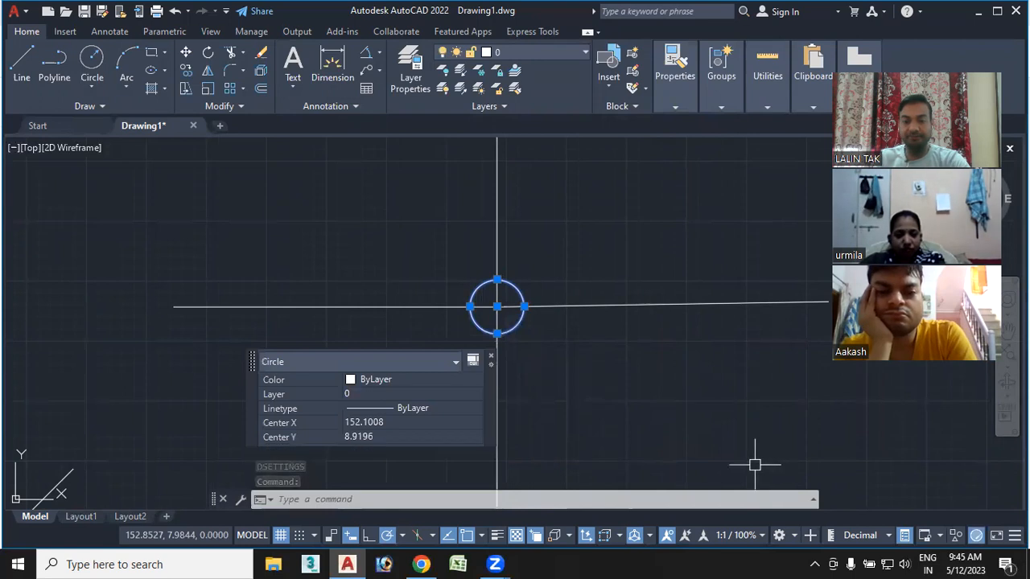
# Set the Quick Properties palette to the Top-Right quadrant at 100 pixels, apply it, and select the circle to check the placement.
pyautogui.write('SE')
pyautogui.press('Return')
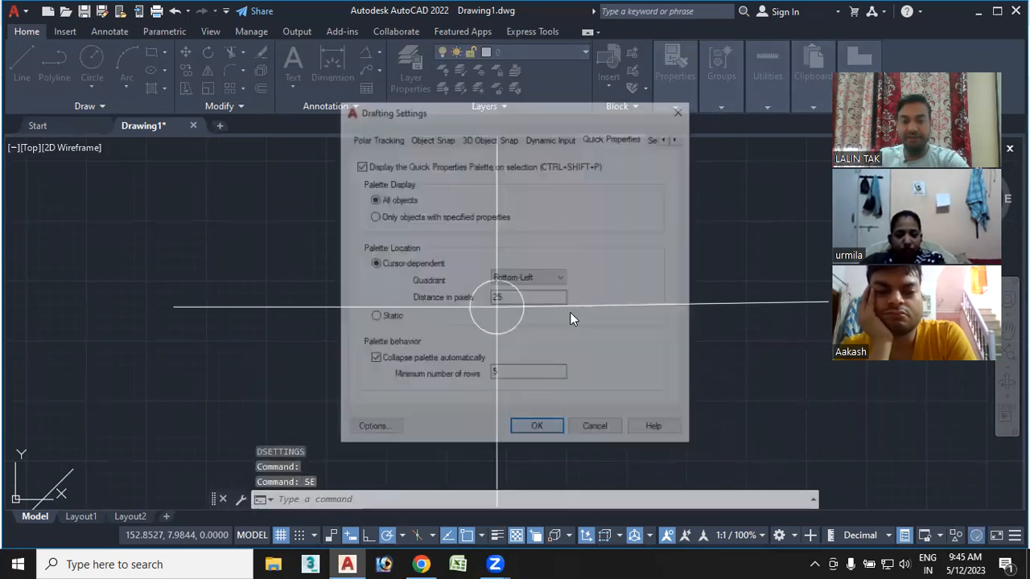
pyautogui.click(537, 278)
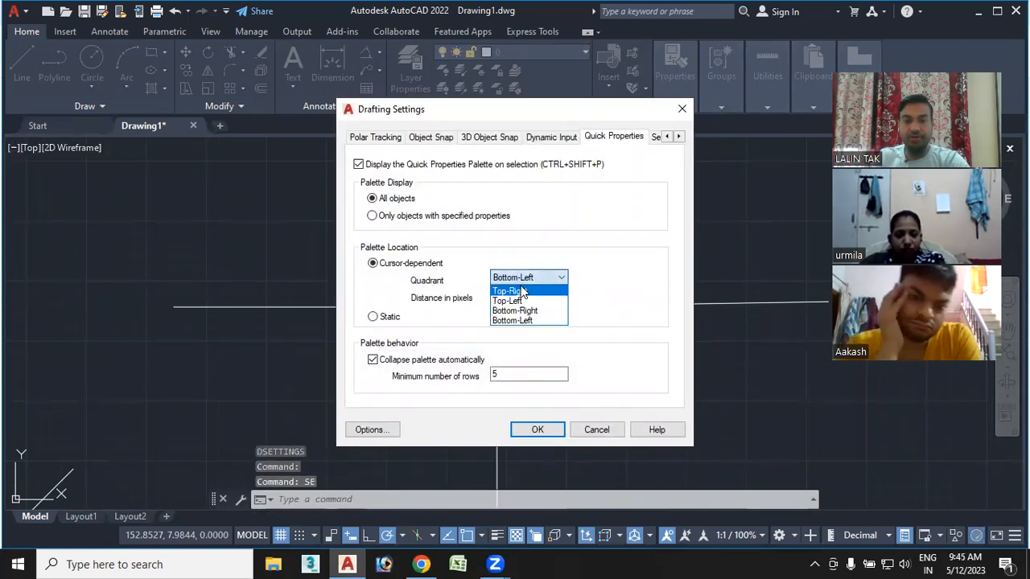
pyautogui.click(523, 289)
pyautogui.doubleClick(508, 298)
pyautogui.write('100')
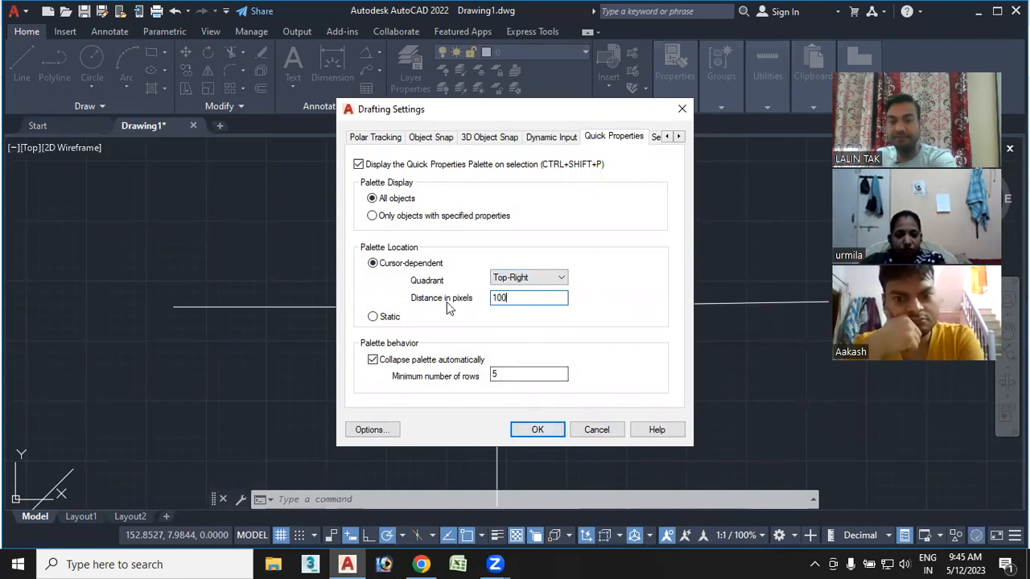
pyautogui.click(539, 429)
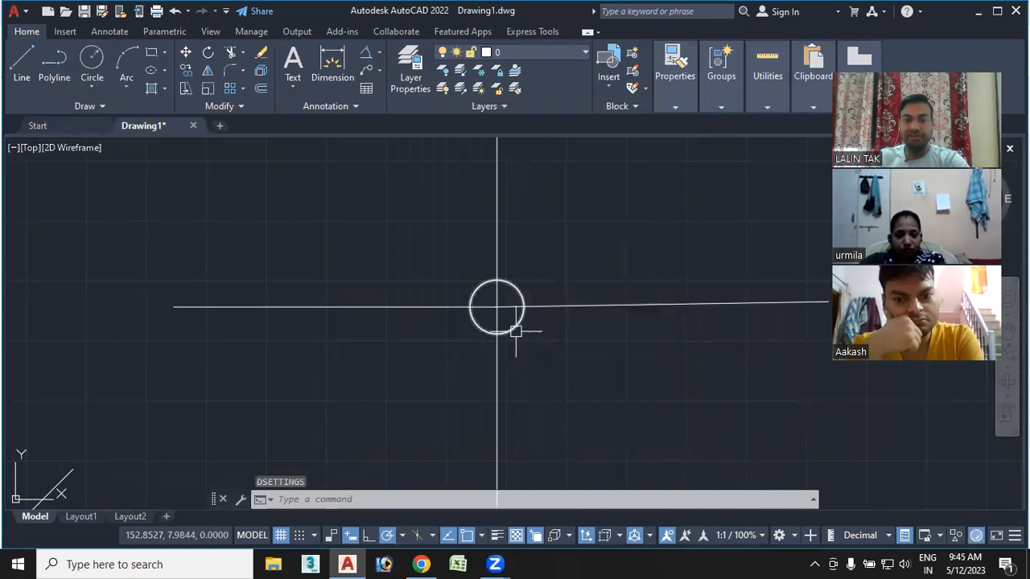
pyautogui.click(515, 330)
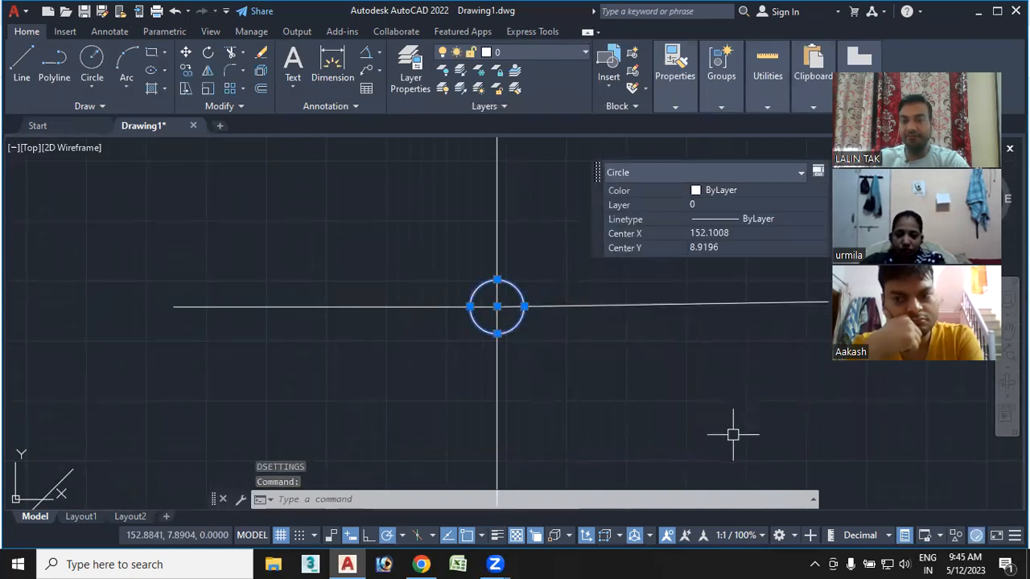
# Switch the Quick Properties palette location to Static in the drafting settings and apply it.
pyautogui.write('SE')
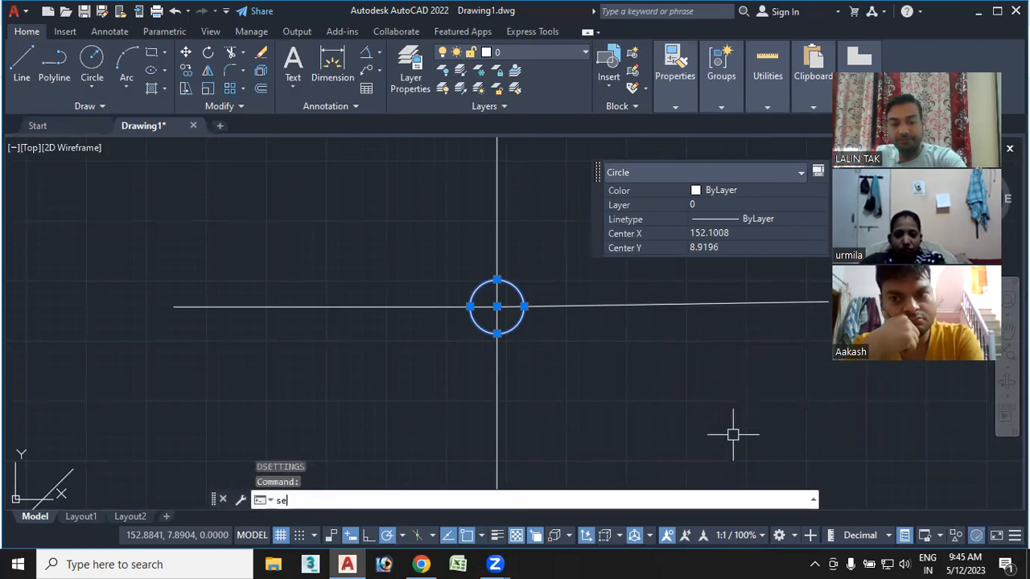
pyautogui.press('Return')
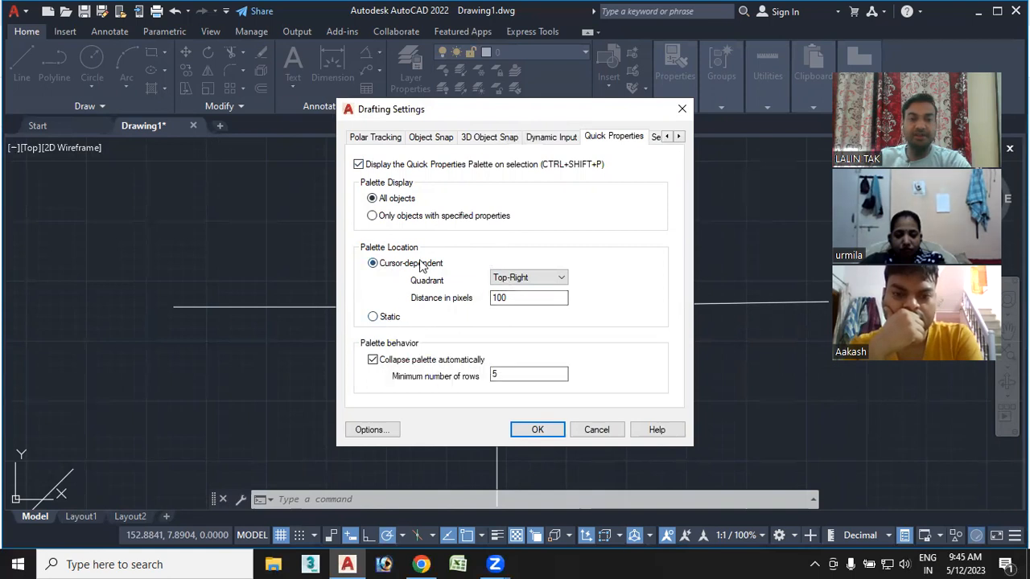
pyautogui.click(385, 321)
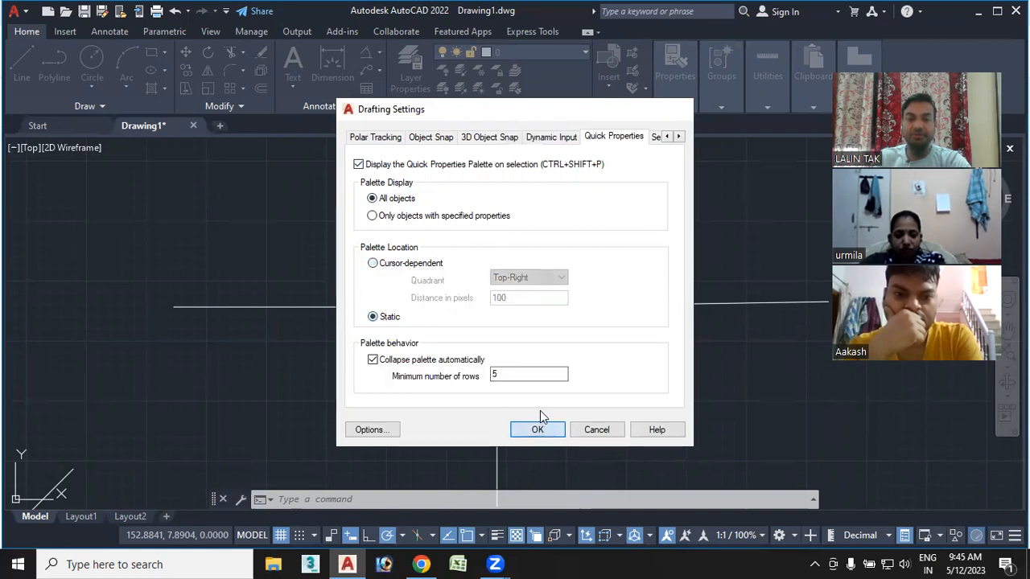
pyautogui.click(537, 428)
# Select the vertical line above the circle, move its Quick Properties palette up over the ribbon, and clear the selection.
pyautogui.click(498, 279)
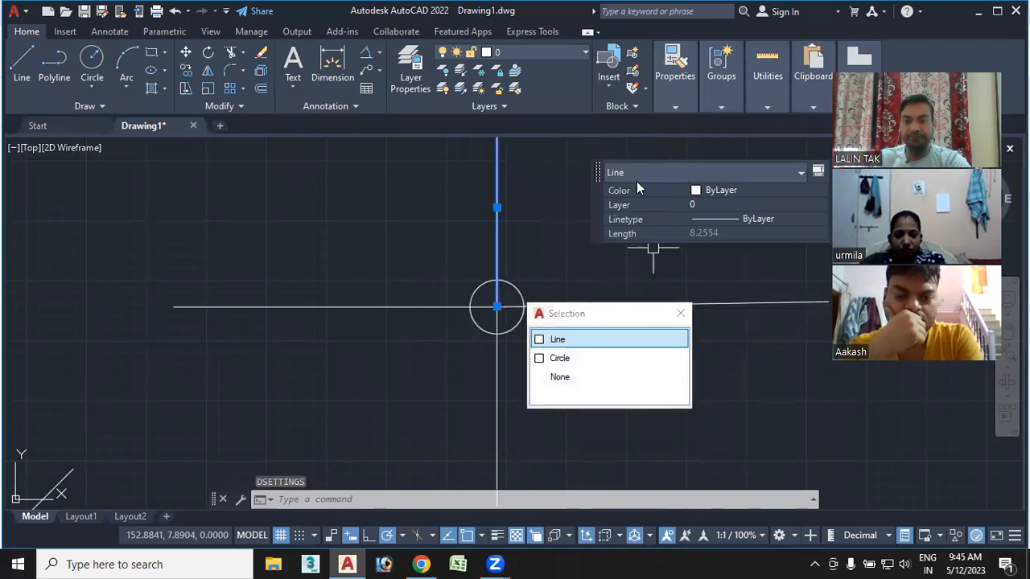
pyautogui.moveTo(597, 171); pyautogui.dragTo(794, 57)
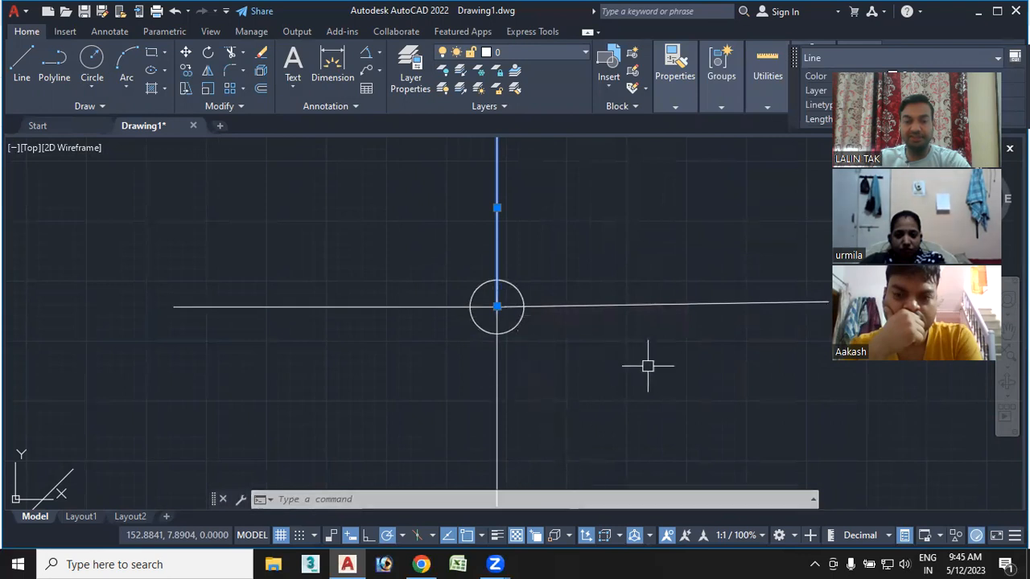
pyautogui.press('Escape')
pyautogui.press('Escape')
# Reopen the drafting settings and switch the Quick Properties palette location back to Cursor-dependent.
pyautogui.write('se')
pyautogui.press('Return')
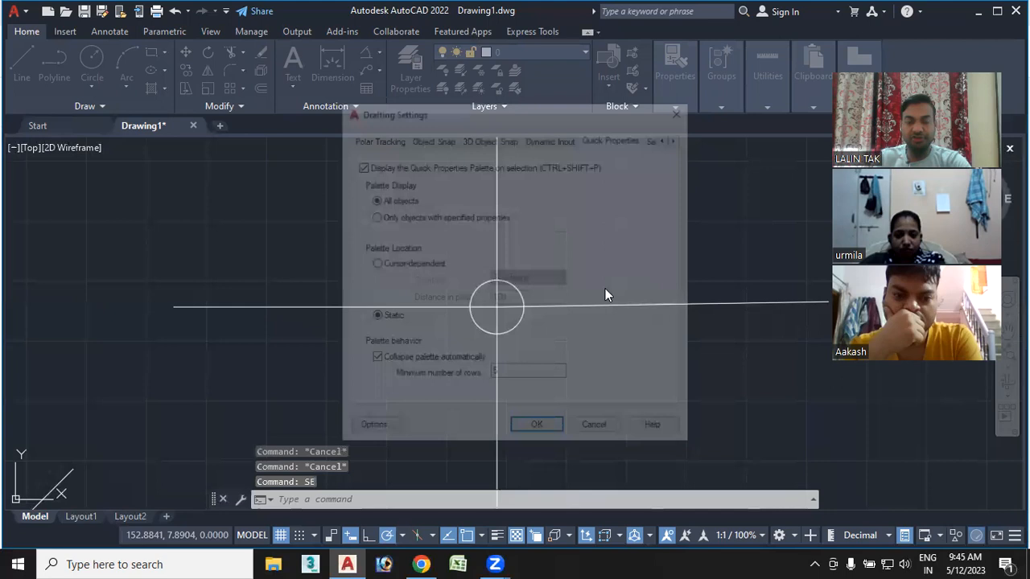
pyautogui.click(398, 263)
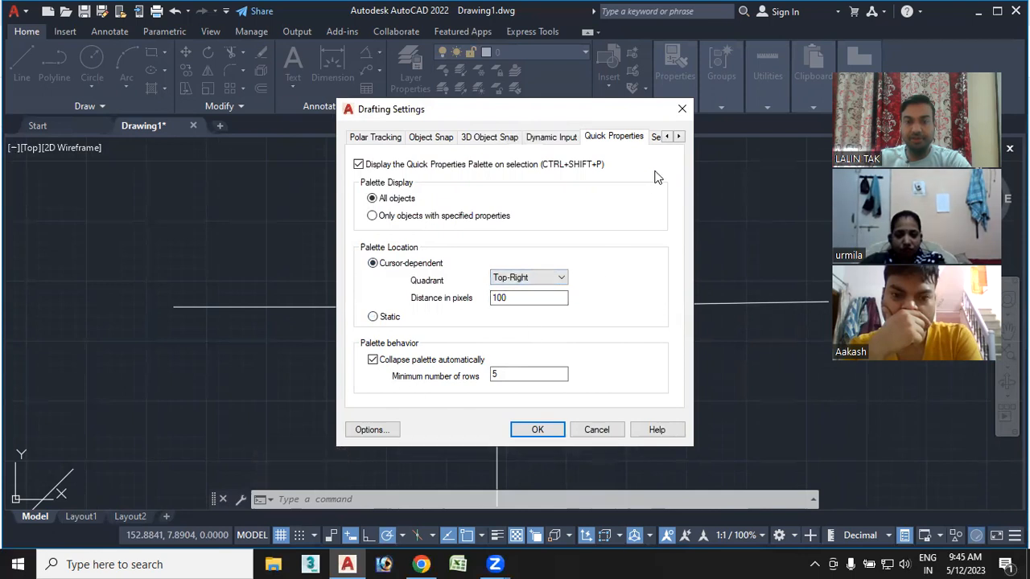
# Make the selection cycling list box cursor-dependent in the Top-Right quadrant, apply it, and test it where the circle meets the right-hand line.
pyautogui.click(654, 138)
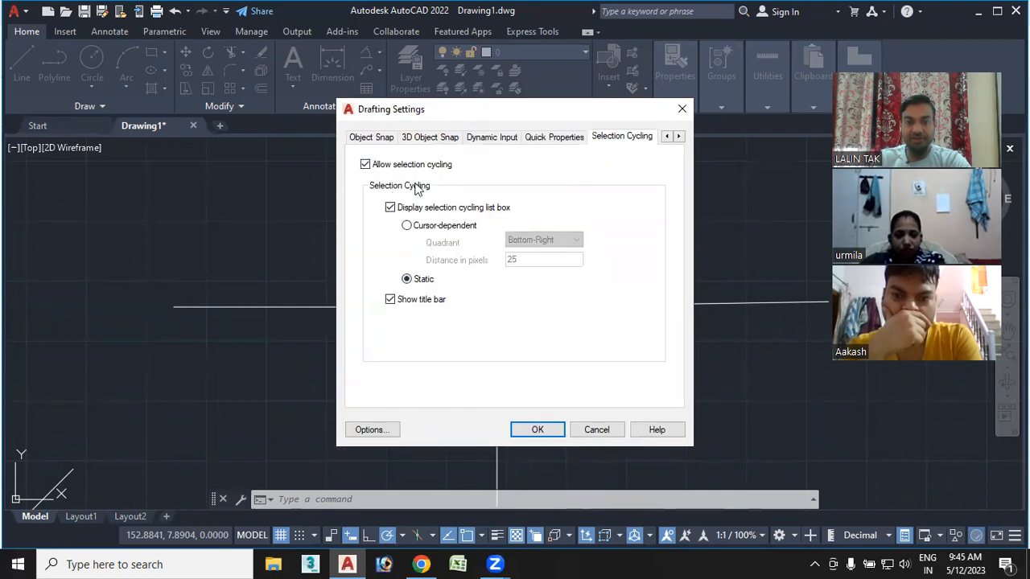
pyautogui.click(427, 228)
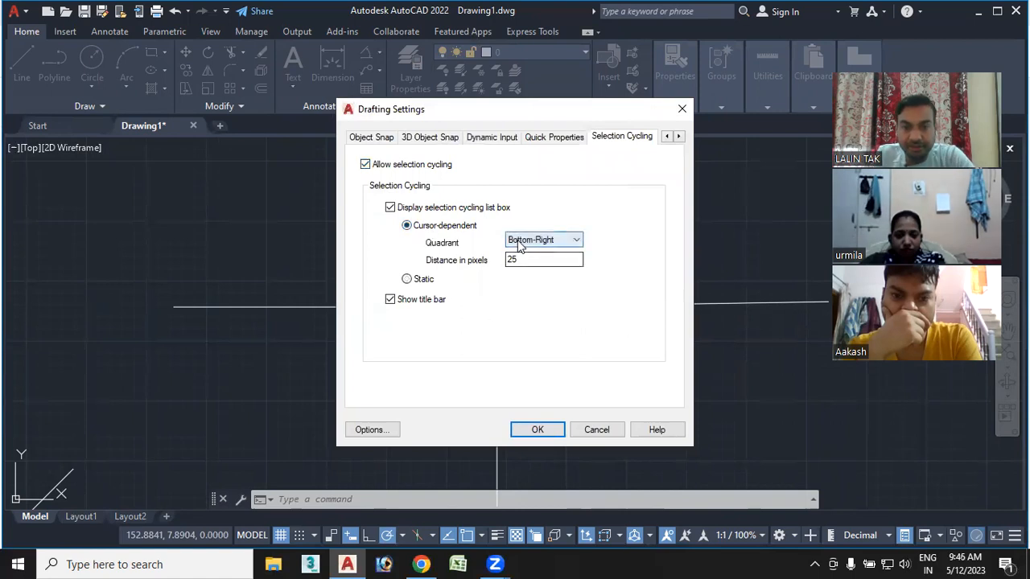
pyautogui.click(570, 243)
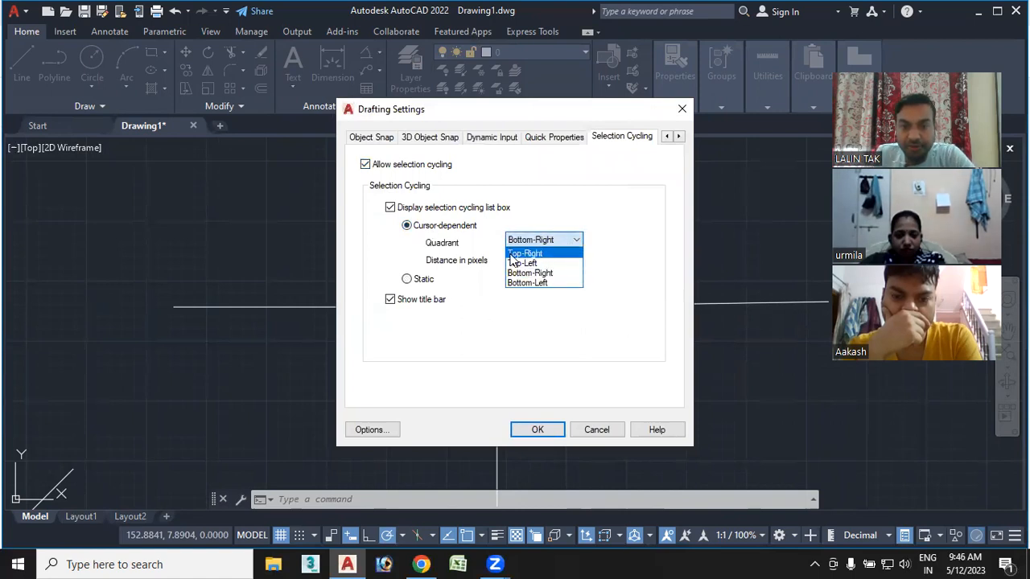
pyautogui.click(542, 255)
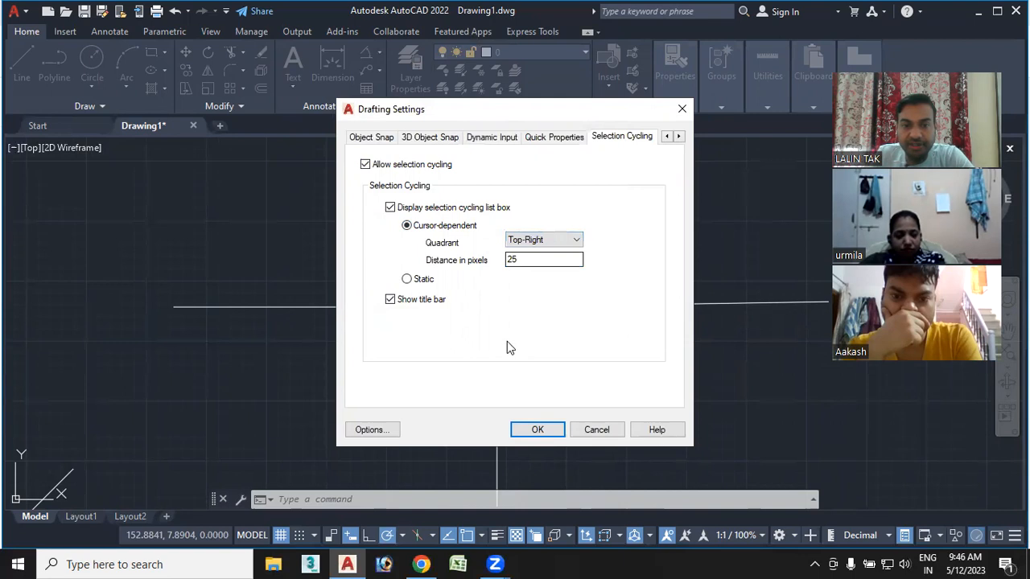
pyautogui.click(540, 430)
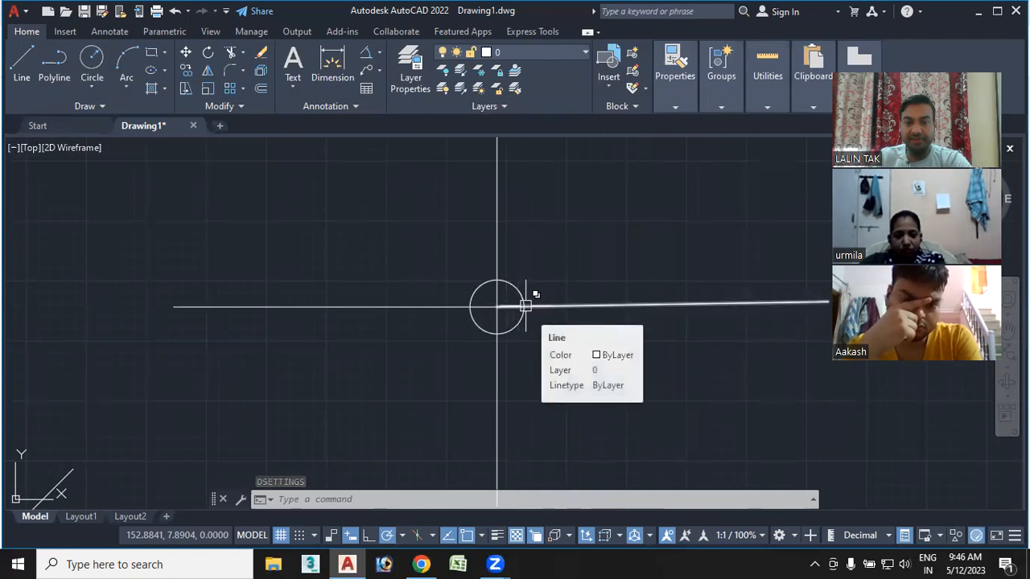
pyautogui.click(525, 306)
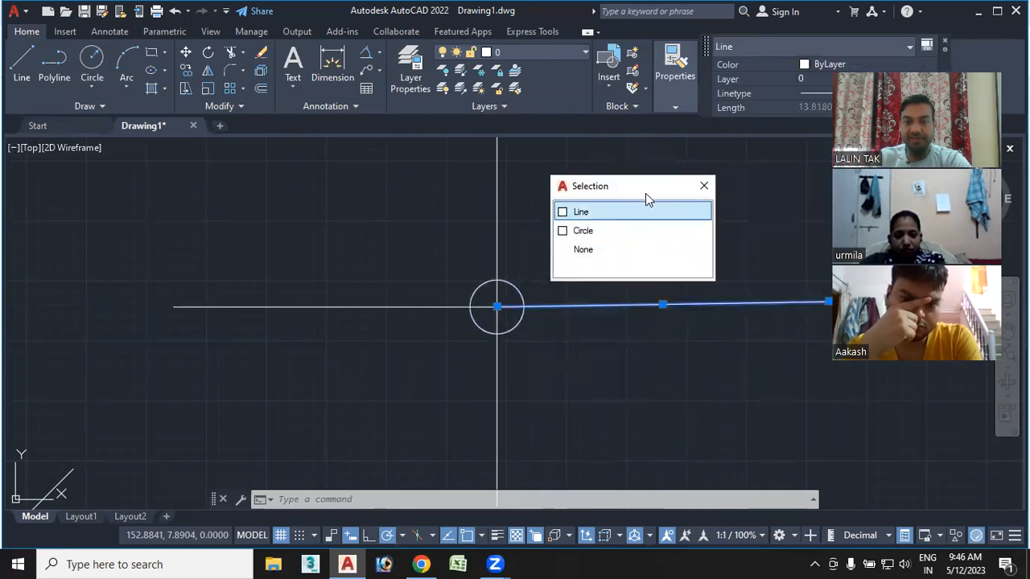
# Turn off the Quick Properties panel and clear the selection.
pyautogui.click(905, 537)
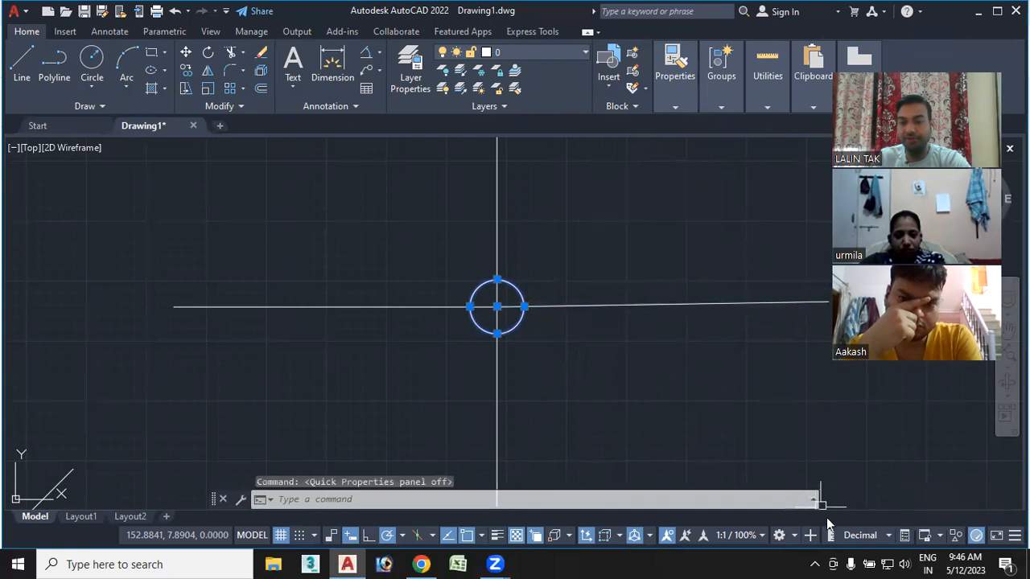
pyautogui.press('Escape')
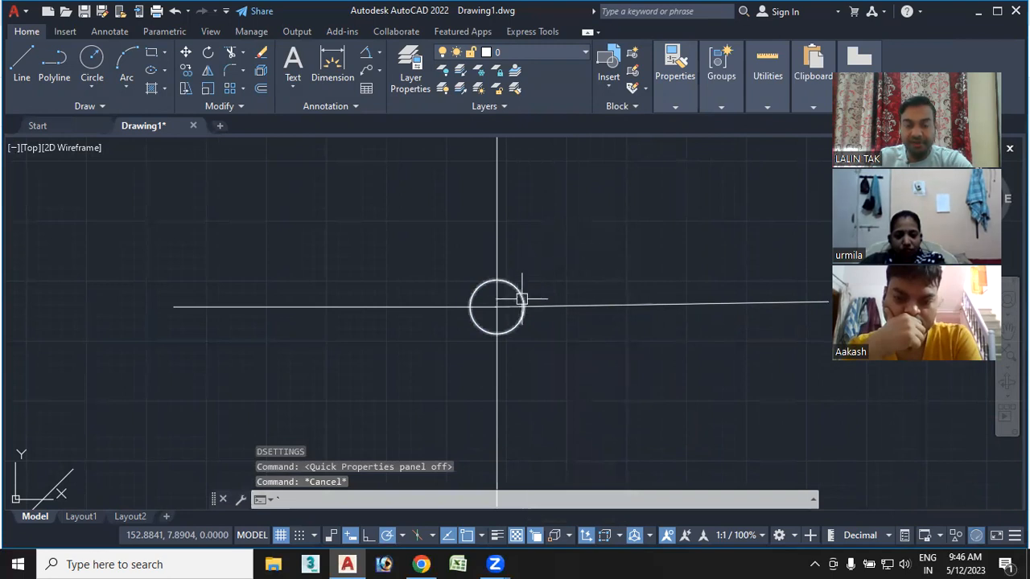
pyautogui.moveTo(522, 304)
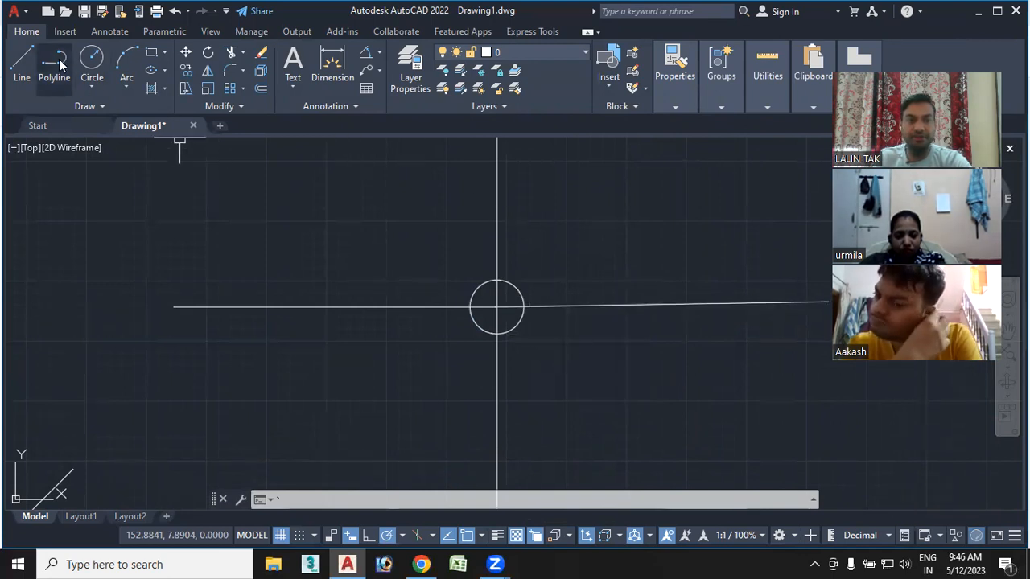
# Draw a slightly larger second circle overlapping the first, and pick their upper-right intersection to bring up the selection cycling list.
pyautogui.click(92, 64)
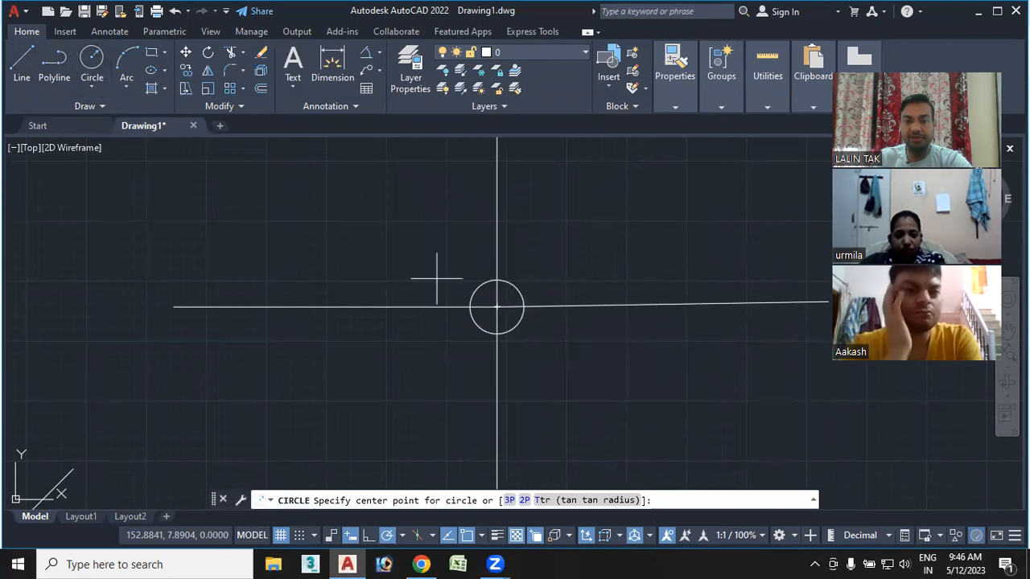
pyautogui.scroll(2, 483, 304)
pyautogui.scroll(2, 481, 306)
pyautogui.click(494, 297)
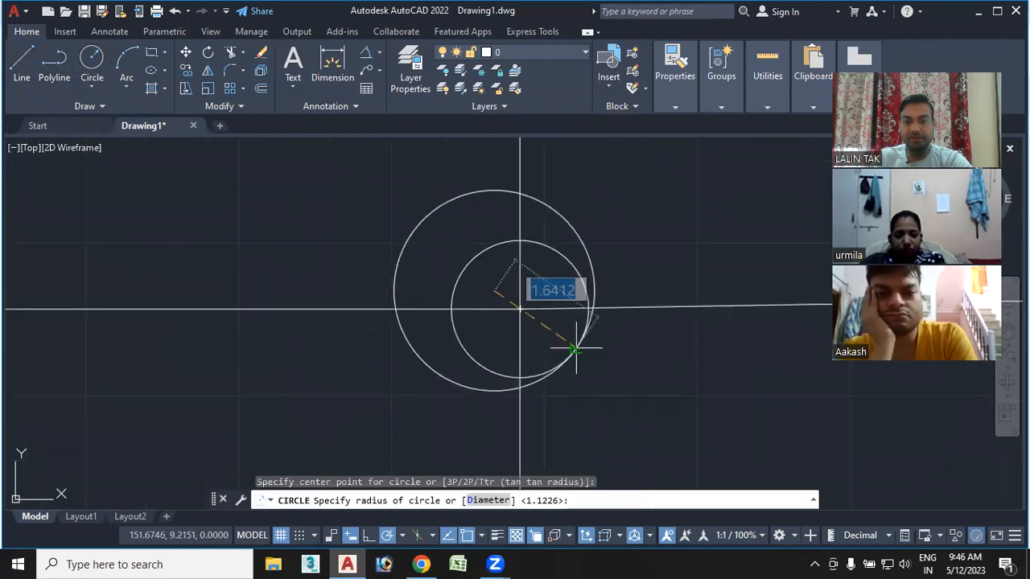
pyautogui.click(570, 345)
pyautogui.scroll(-2, 629, 328)
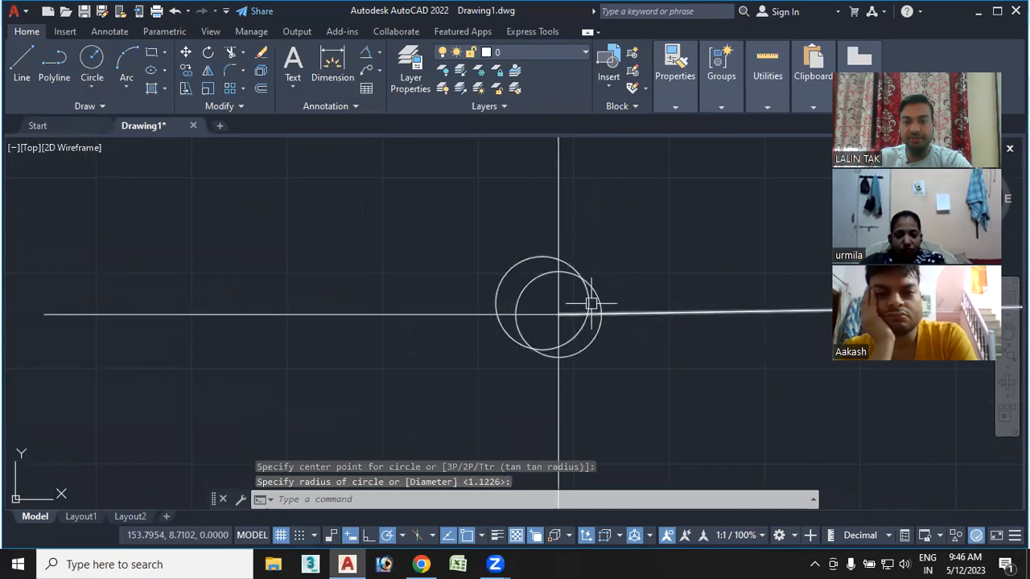
pyautogui.click(590, 279)
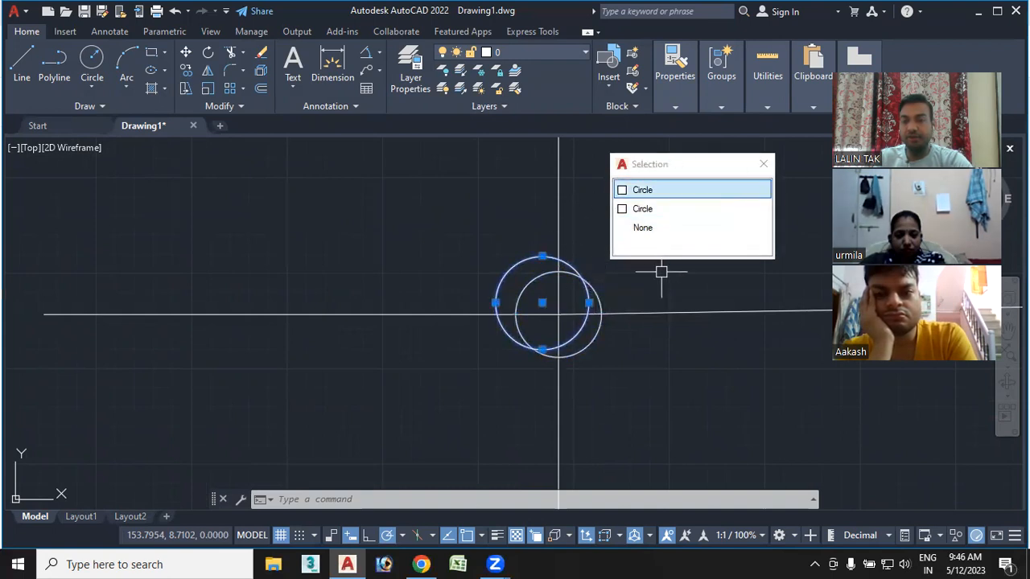
# Set the selection cycling list box quadrant to Bottom-Left with a distance of 100 pixels and apply it.
pyautogui.click(459, 499)
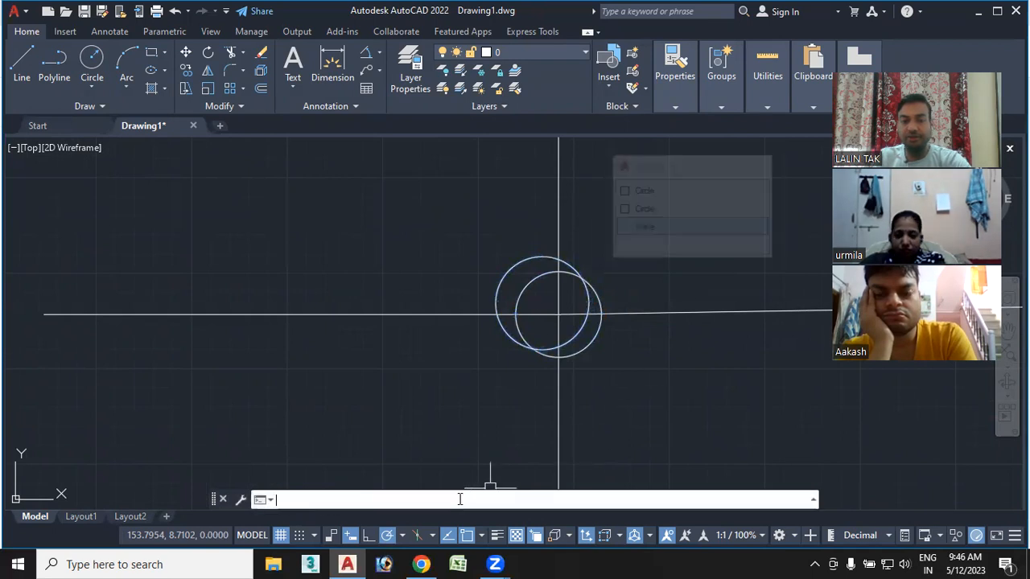
pyautogui.write('se')
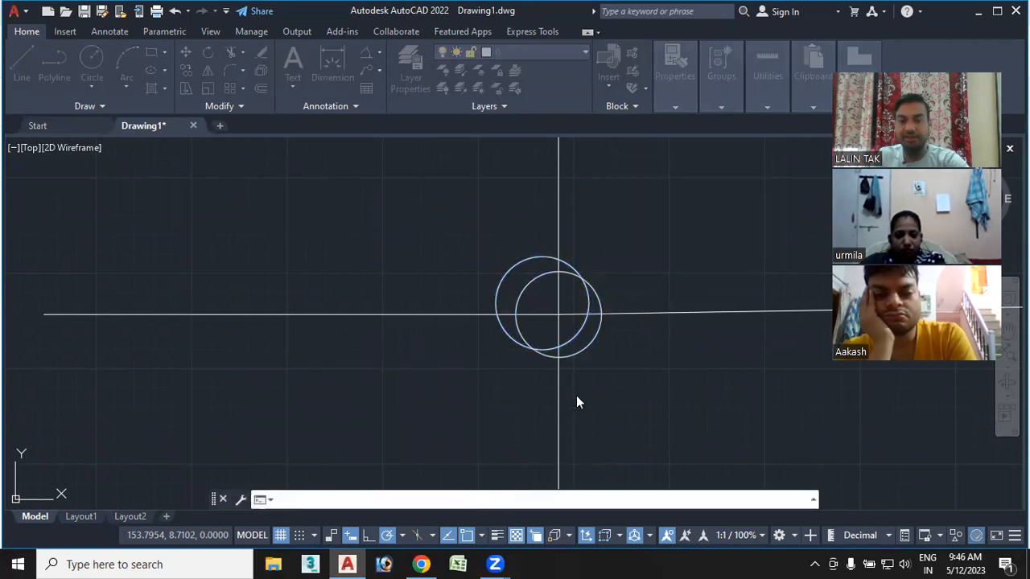
pyautogui.press('Return')
pyautogui.click(549, 241)
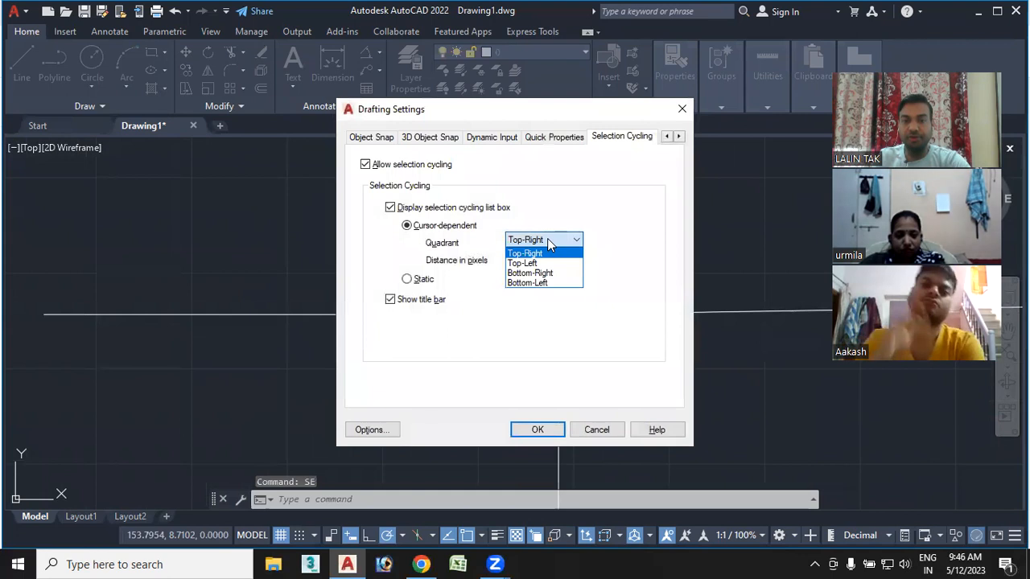
pyautogui.click(552, 283)
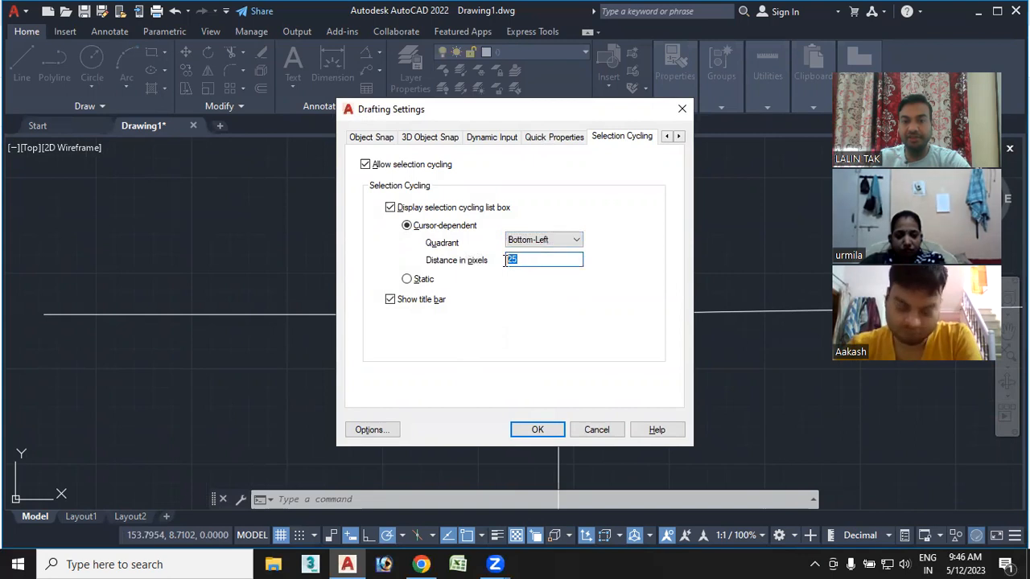
pyautogui.write('100')
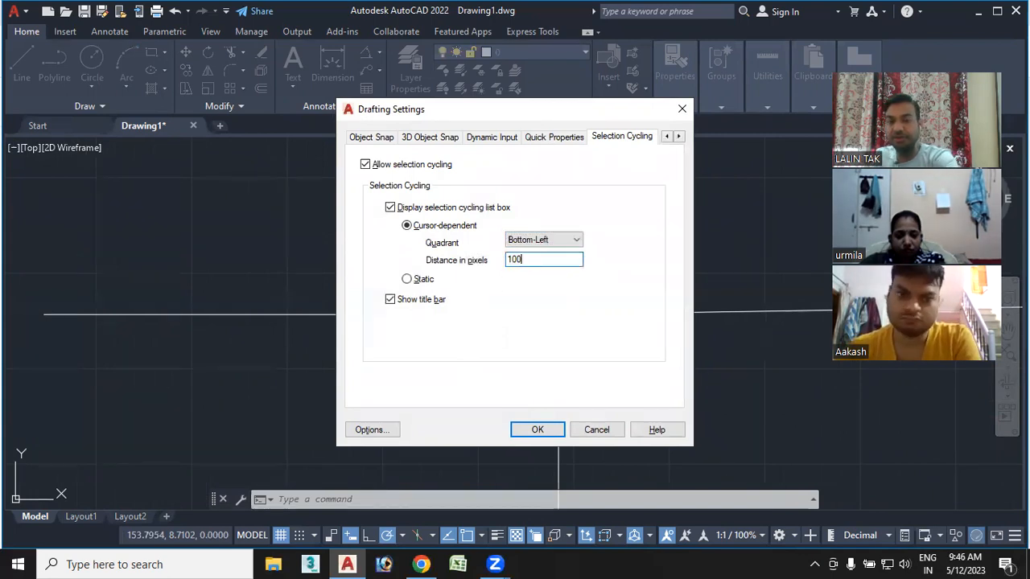
pyautogui.click(533, 430)
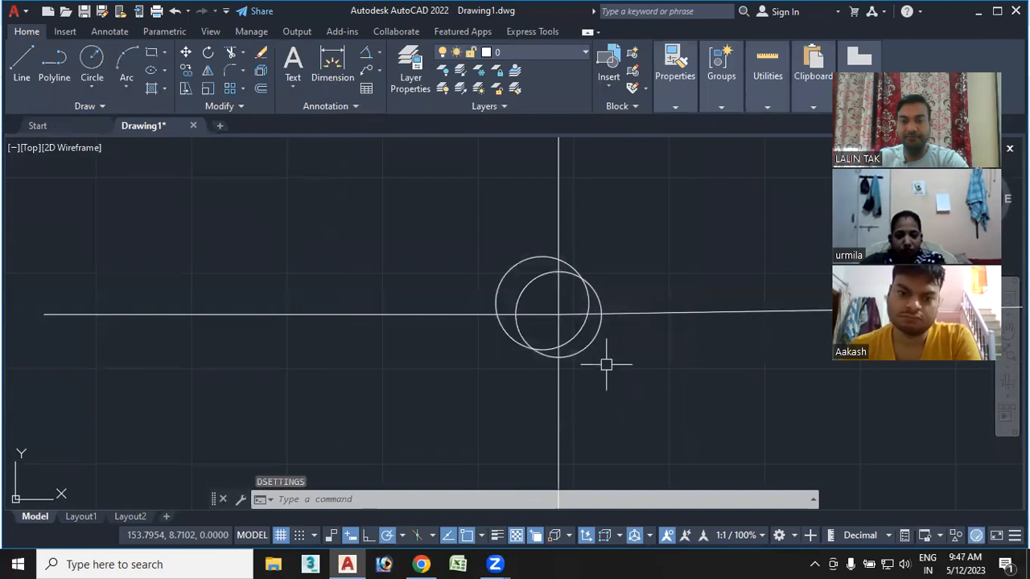
# Test selection cycling at the circles' lower intersection and move the resulting list box up beside the circles.
pyautogui.click(581, 329)
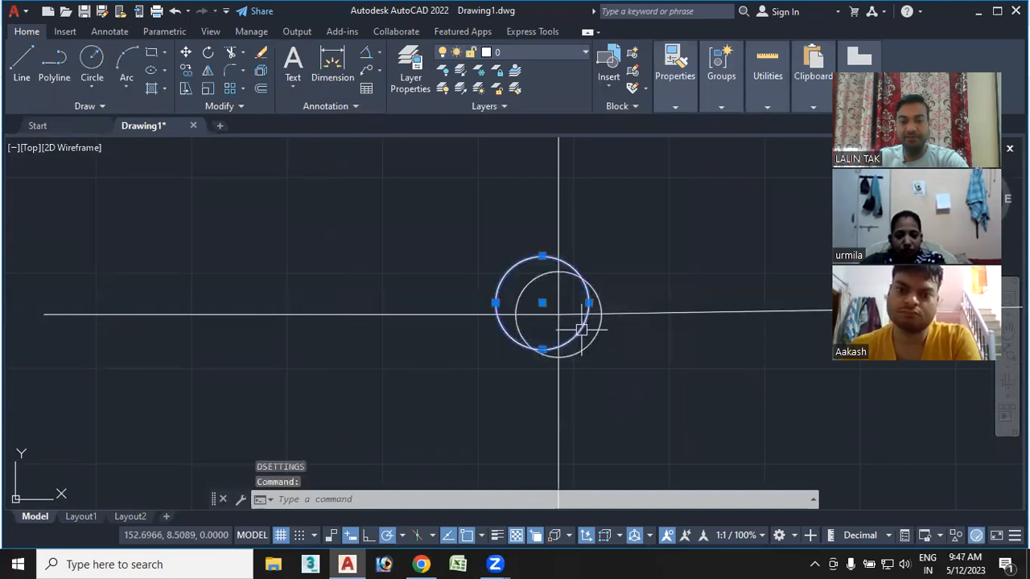
pyautogui.press('Escape')
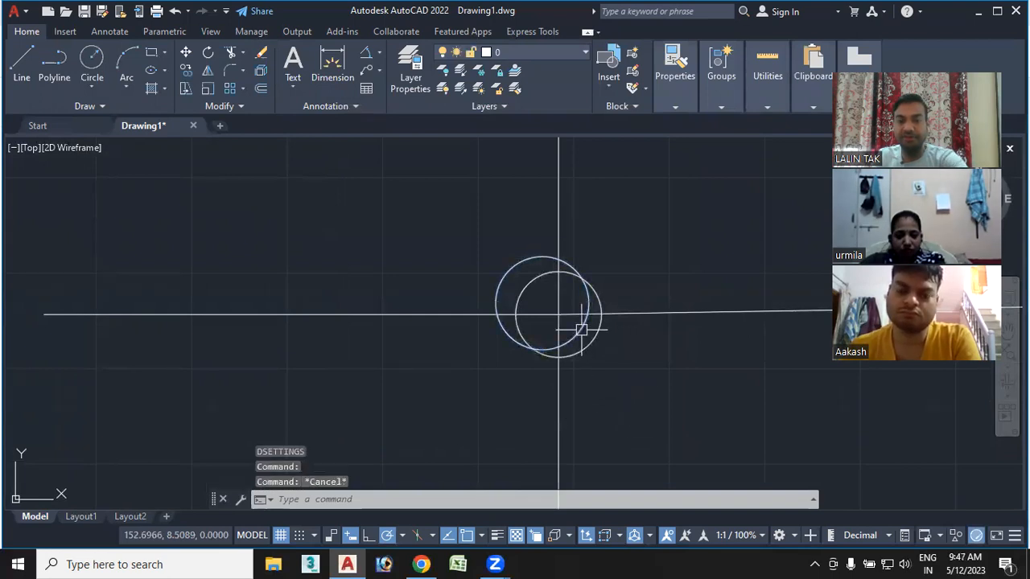
pyautogui.click(542, 352)
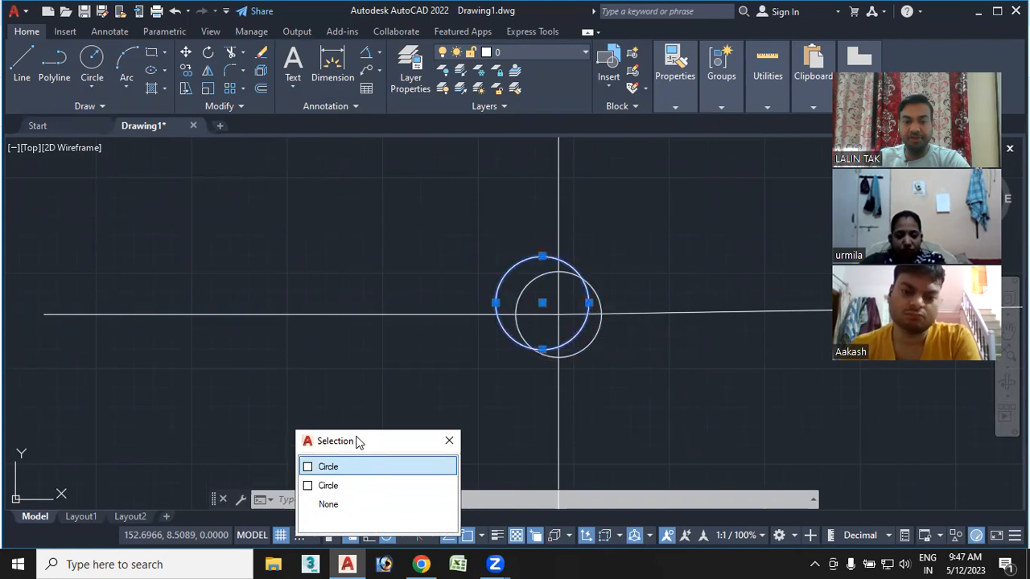
pyautogui.moveTo(359, 441); pyautogui.dragTo(371, 330)
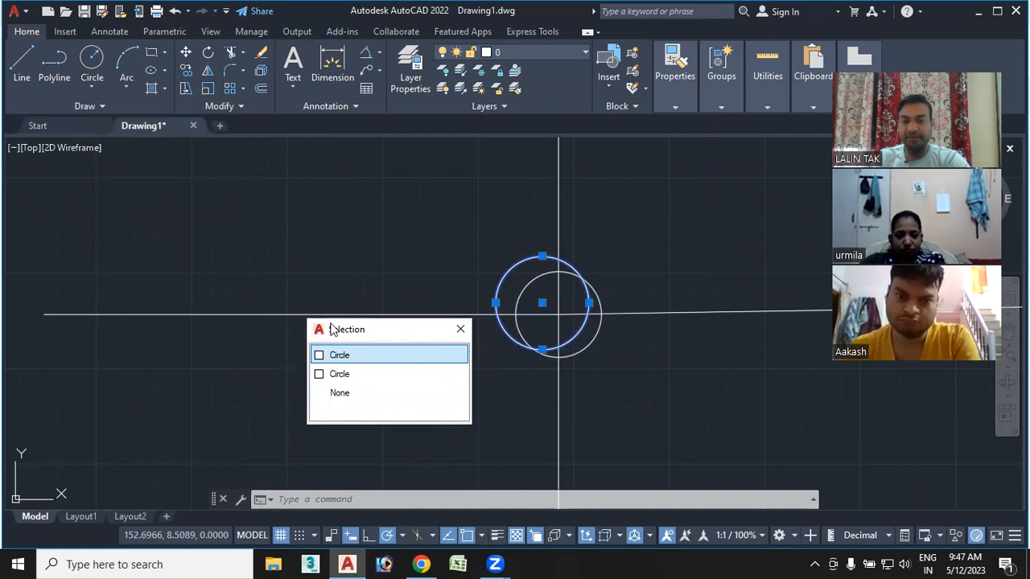
# Hide the selection cycling list box's title bar, test it at the circles' lower intersection and choose None.
pyautogui.click(328, 498)
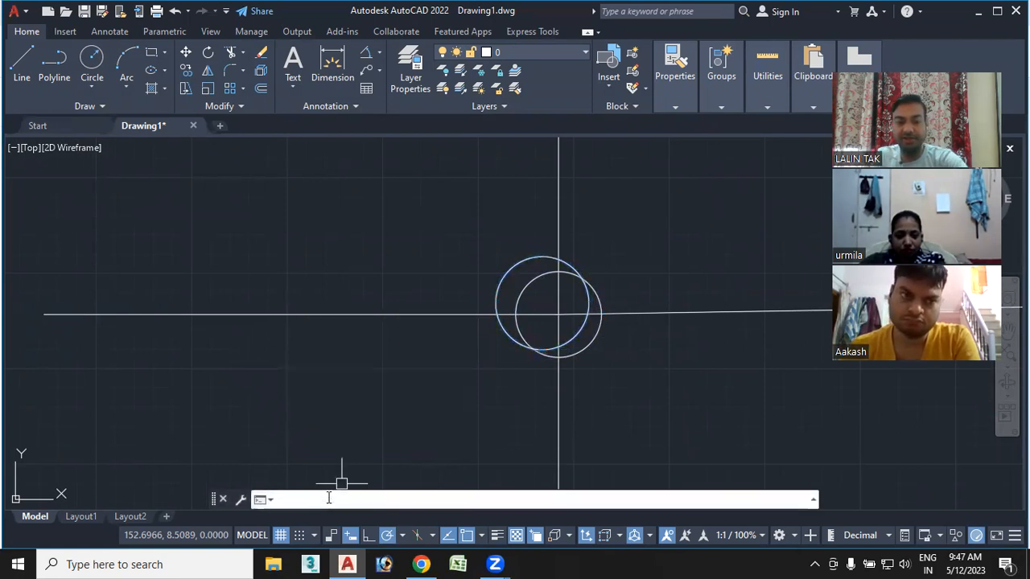
pyautogui.write('se')
pyautogui.press('Return')
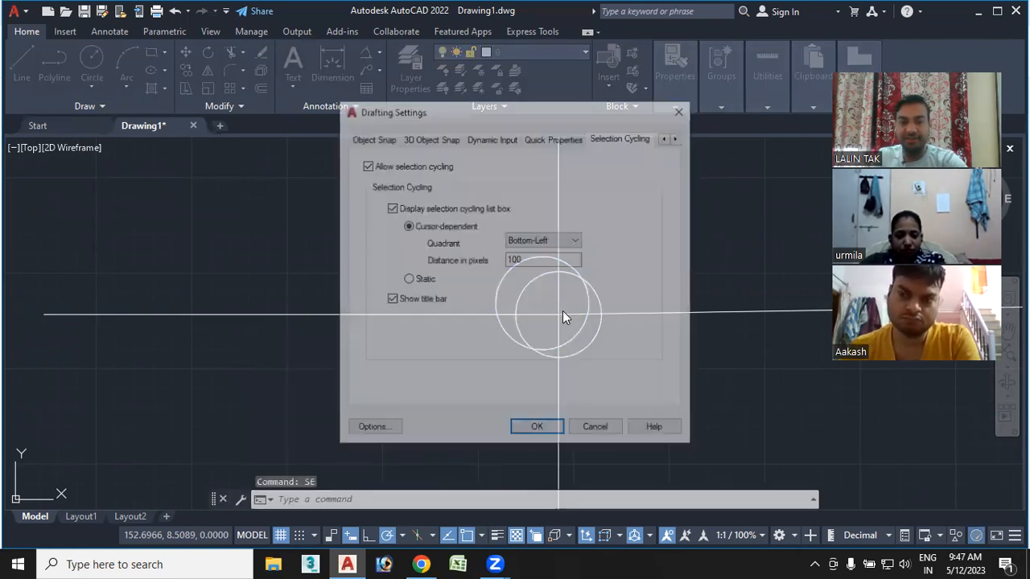
pyautogui.click(391, 300)
pyautogui.click(529, 430)
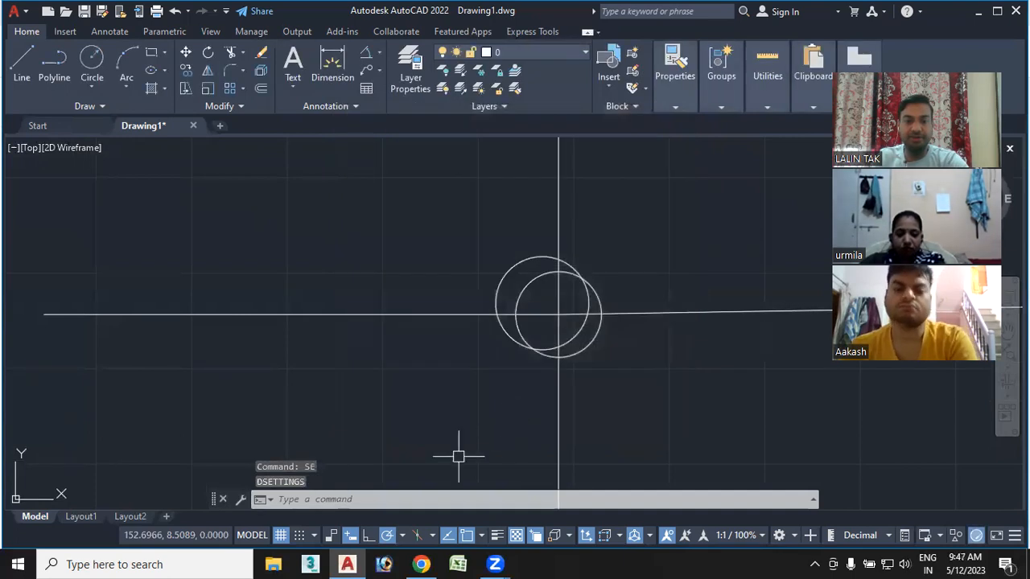
pyautogui.click(533, 346)
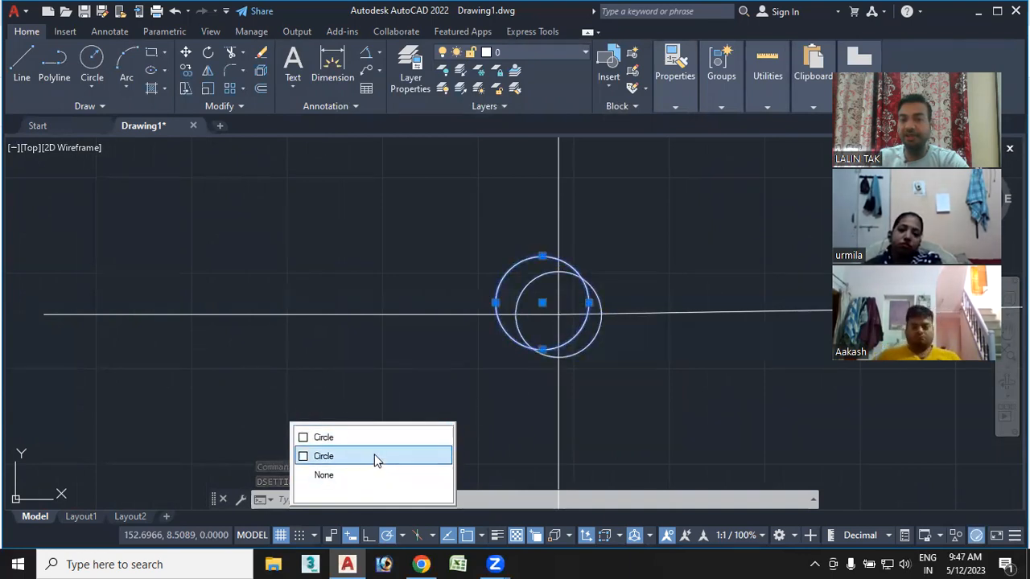
pyautogui.click(386, 472)
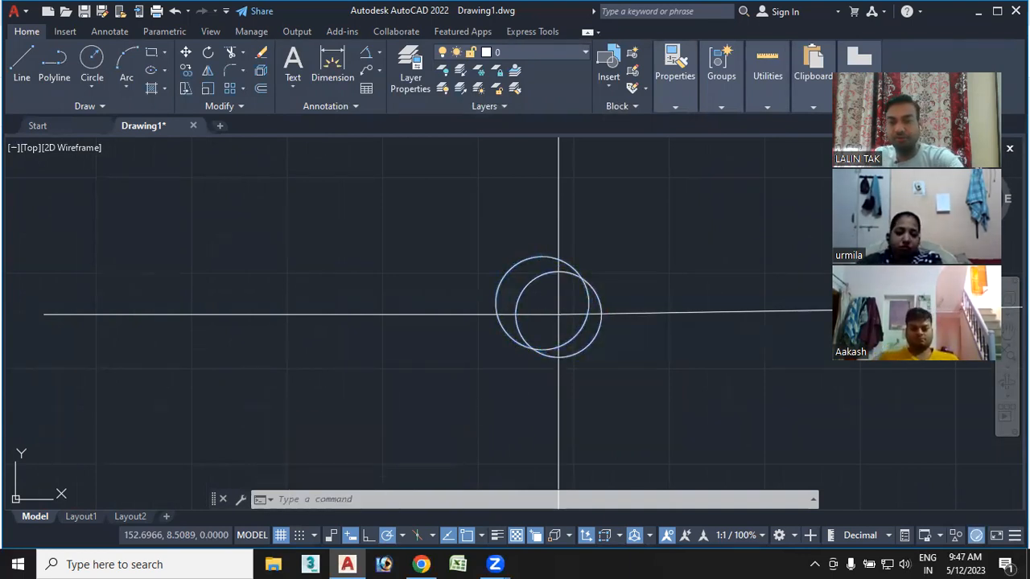
# Review the Quick Properties palette behavior options in the drafting settings and accept the dialog.
pyautogui.write('se')
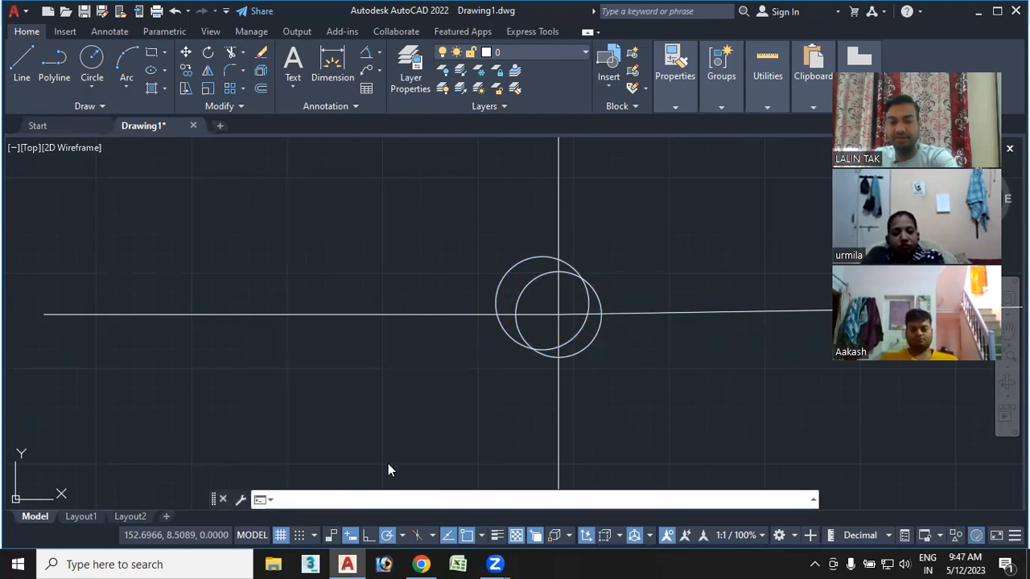
pyautogui.press('Return')
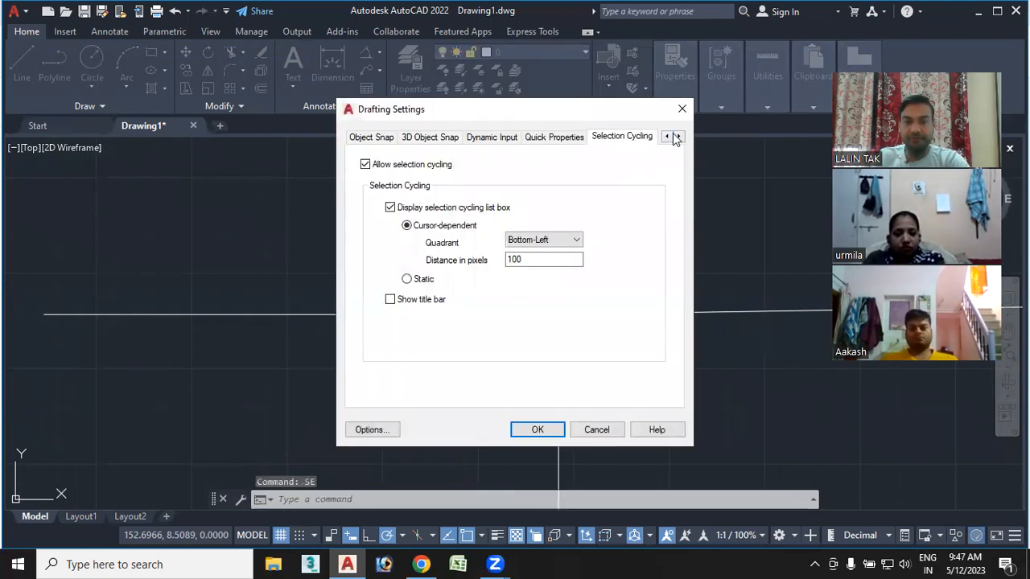
pyautogui.click(554, 136)
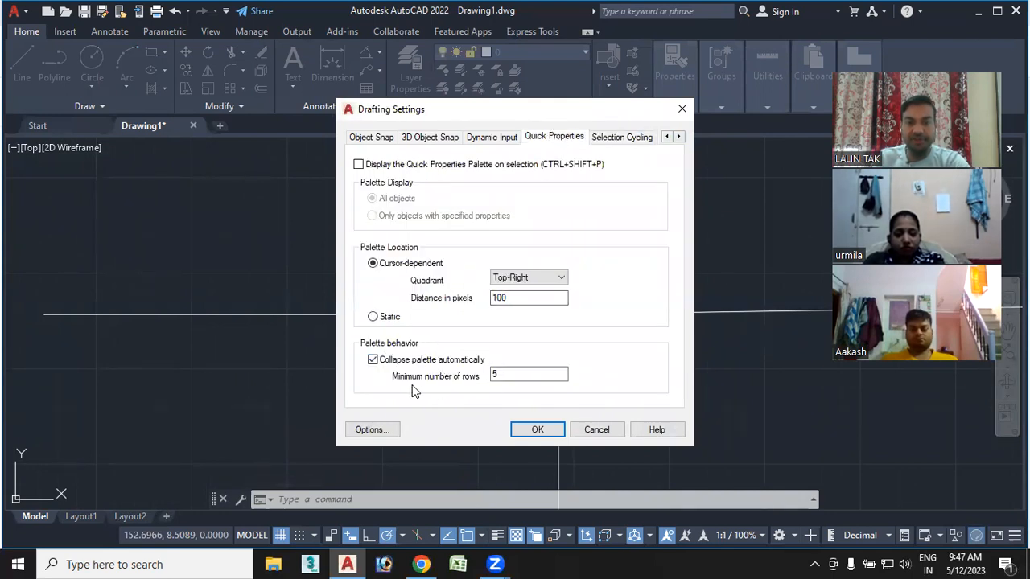
pyautogui.click(537, 430)
# Turn on the Quick Properties panel and check it on the right-hand line and the smaller circle, clearing each selection.
pyautogui.moveTo(510, 350); pyautogui.dragTo(295, 391, button='middle')
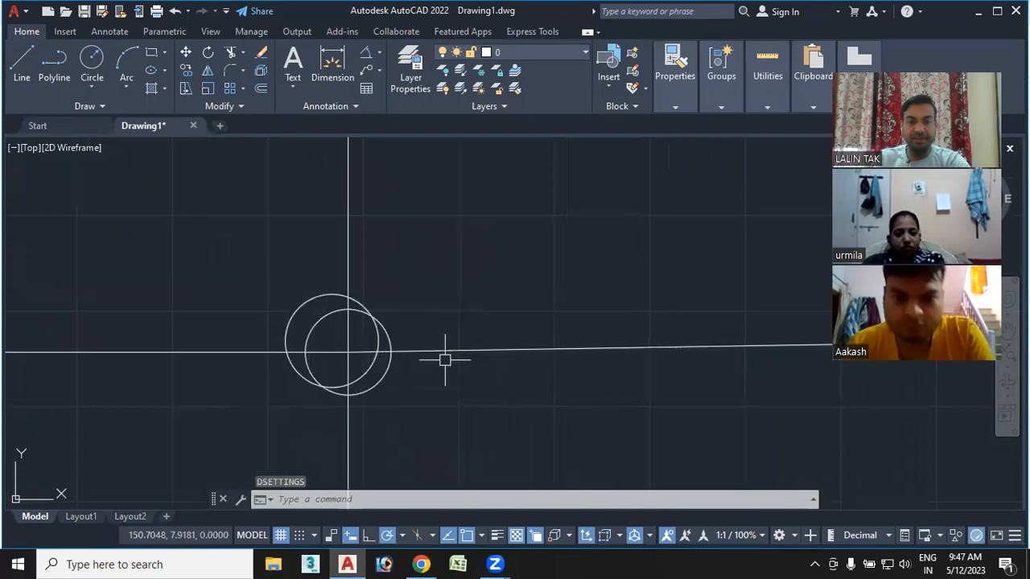
pyautogui.click(492, 349)
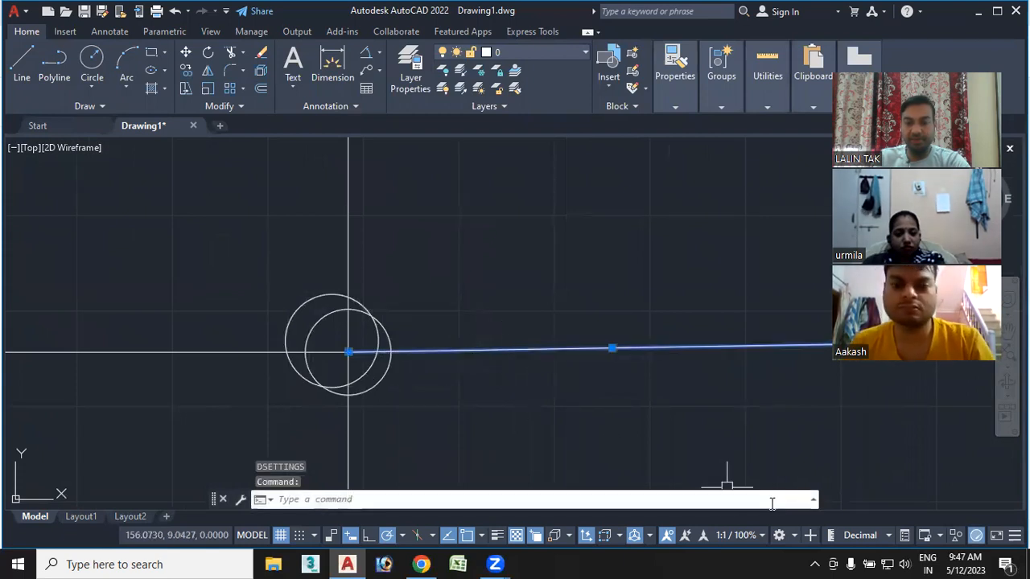
pyautogui.click(903, 535)
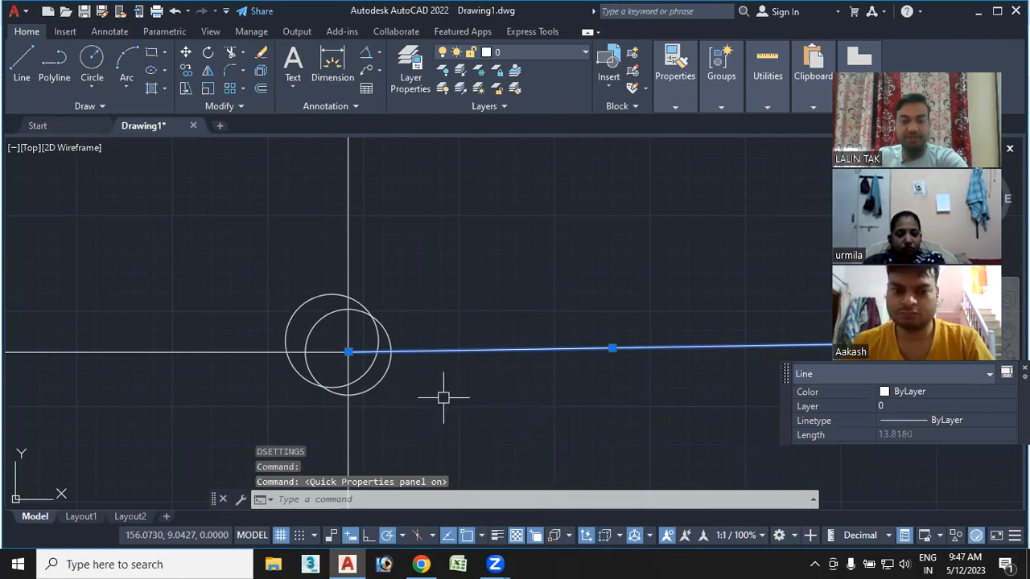
pyautogui.press('Escape')
pyautogui.click(386, 381)
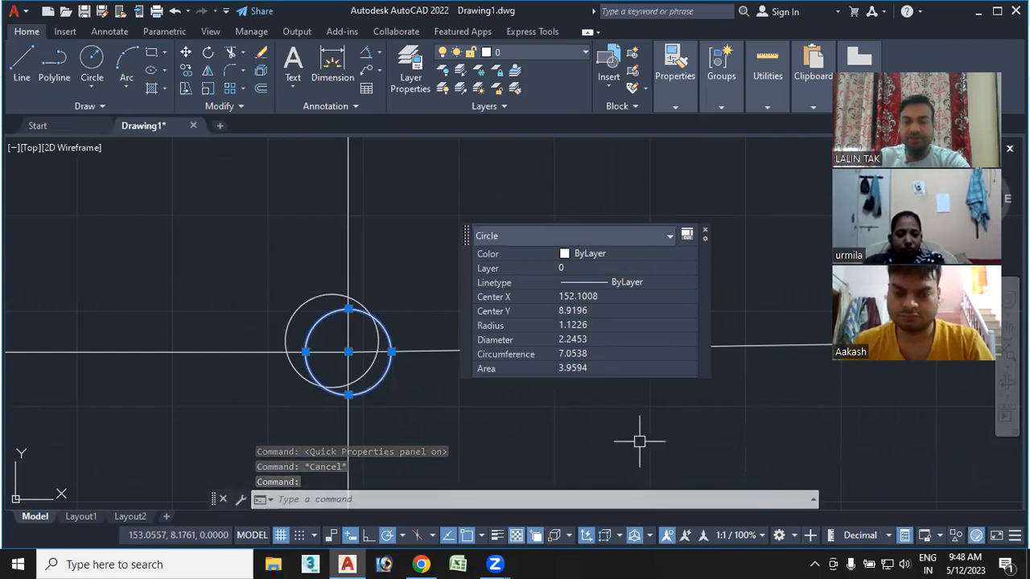
pyautogui.press('Escape')
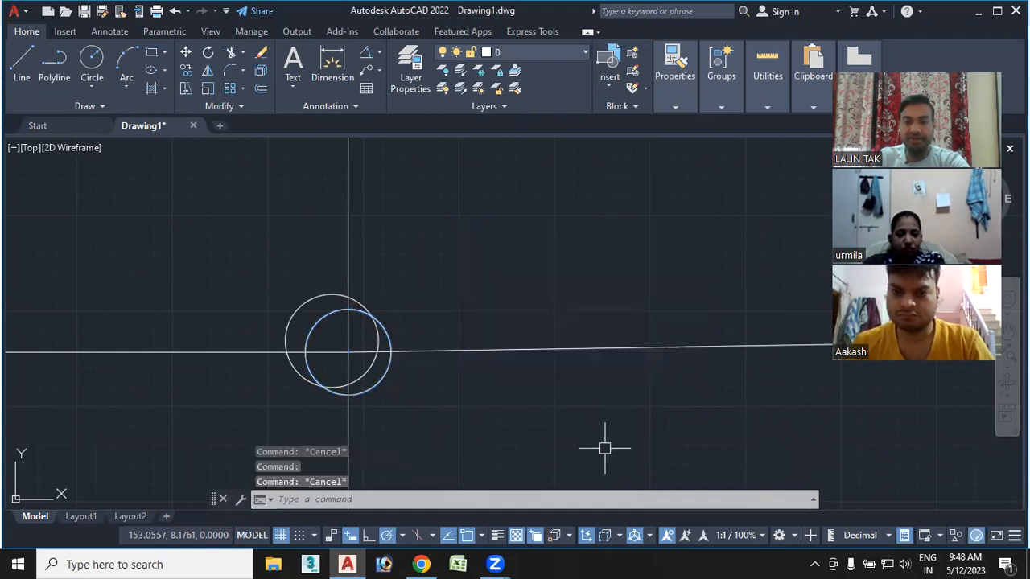
# Set the Quick Properties palette's minimum number of rows to 3, apply it, and check it on the right-hand line.
pyautogui.click(413, 504)
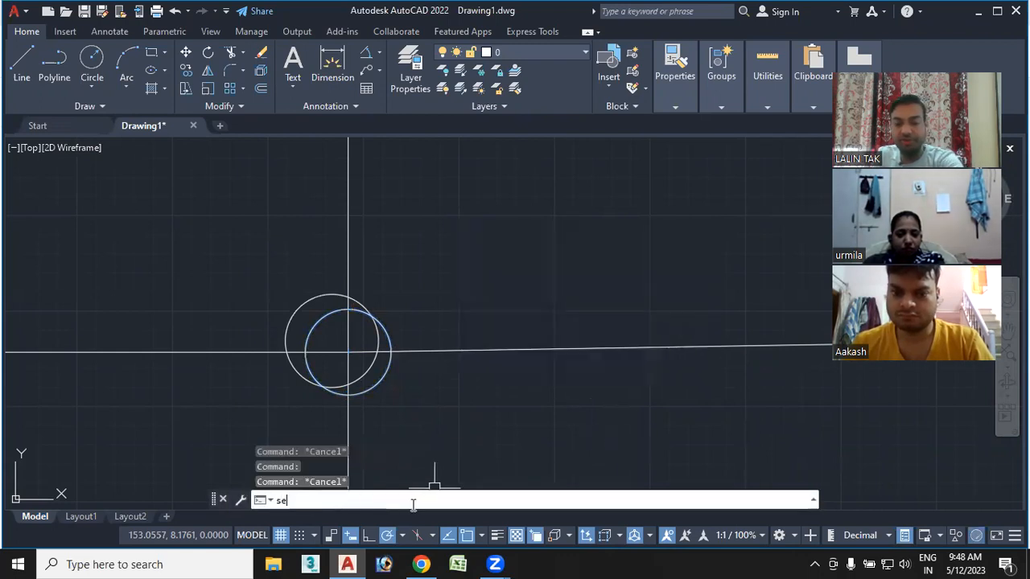
pyautogui.write('se')
pyautogui.press('Return')
pyautogui.moveTo(501, 374); pyautogui.dragTo(462, 384)
pyautogui.press('BackSpace')
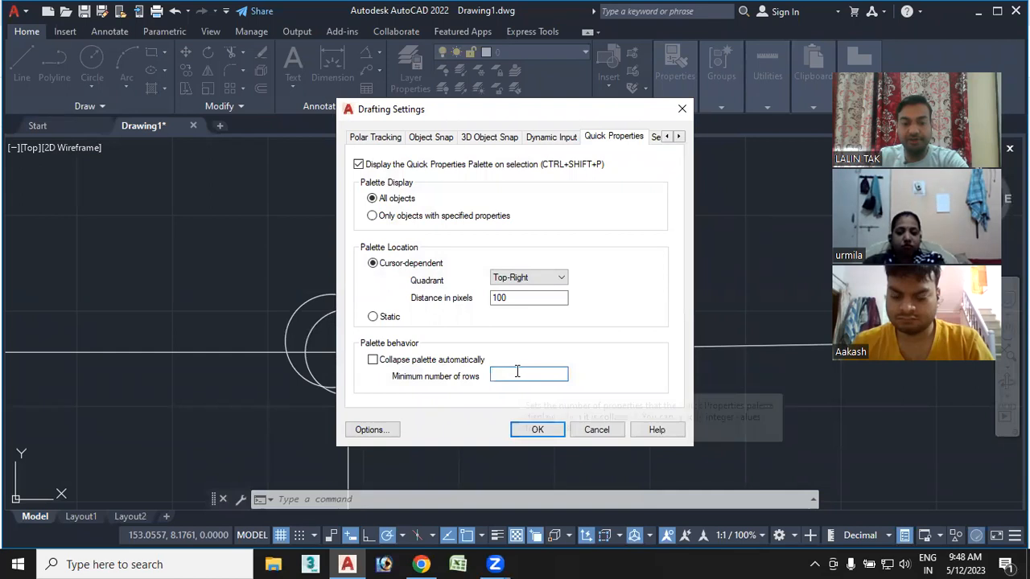
pyautogui.write('5')
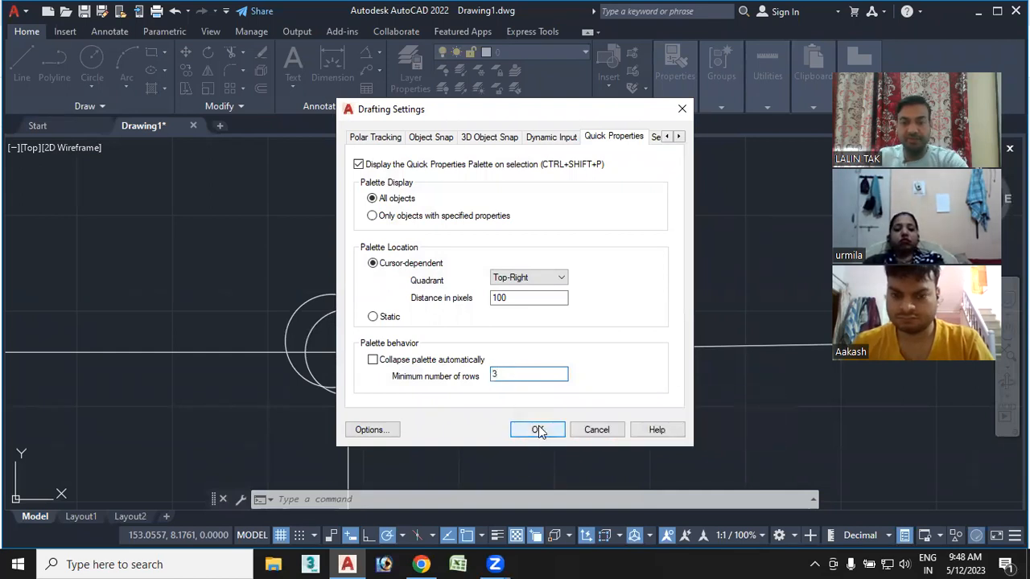
pyautogui.click(538, 429)
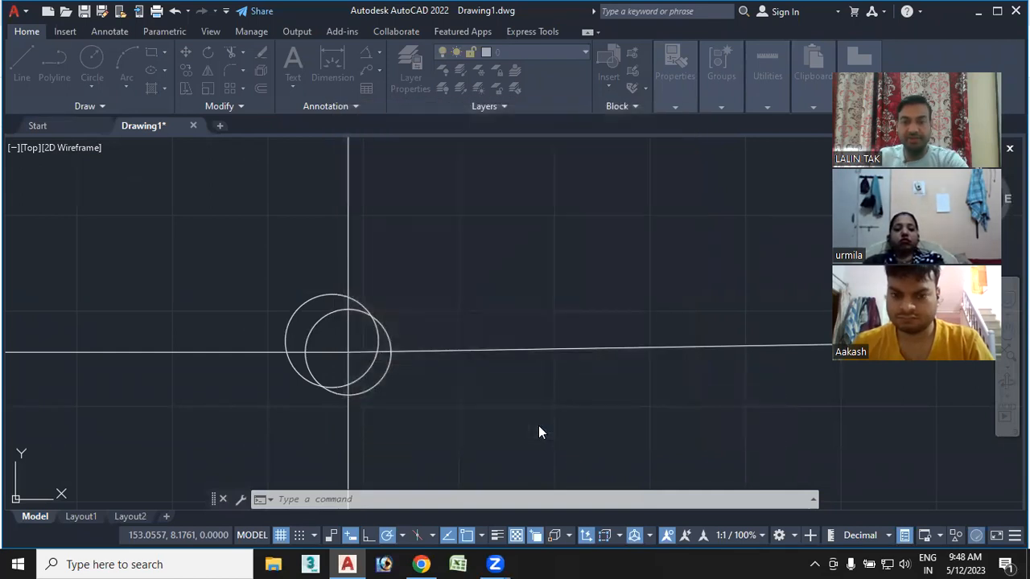
pyautogui.click(473, 349)
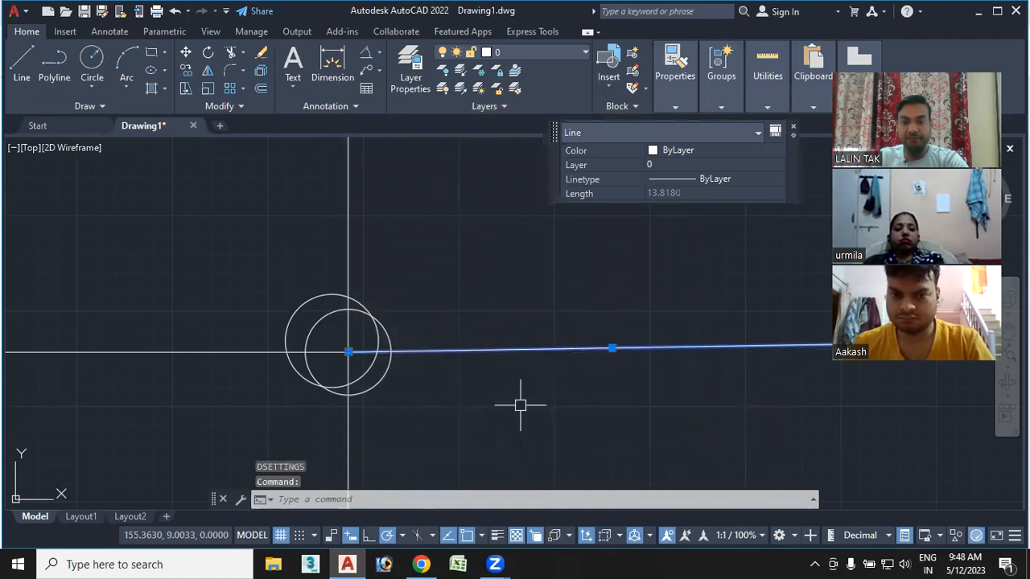
pyautogui.press('Escape')
# Enable Collapse palette automatically for Quick Properties, apply it, and test it on the right-hand line and the smaller circle.
pyautogui.click(454, 503)
pyautogui.write('se')
pyautogui.press('Return')
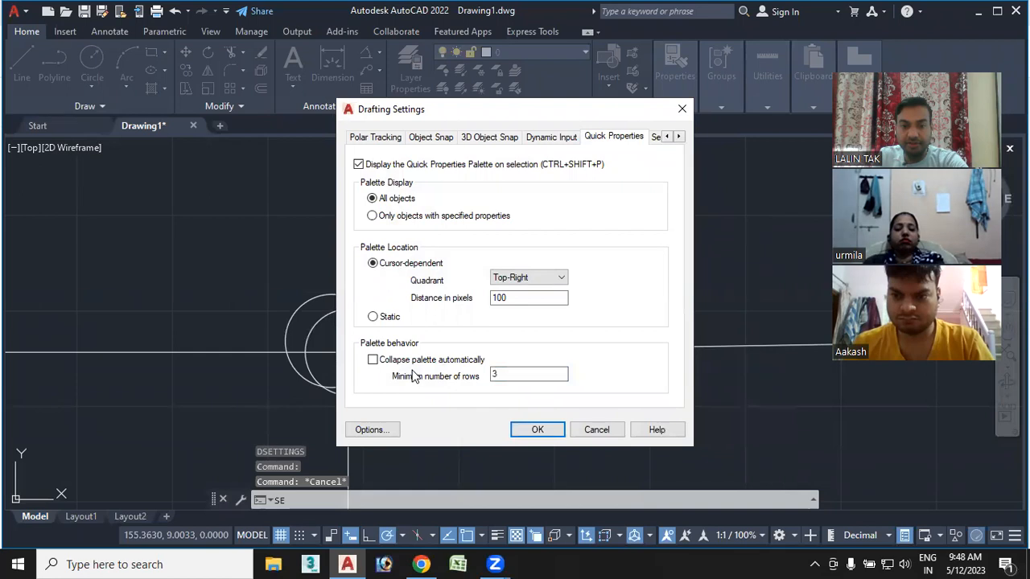
pyautogui.click(373, 359)
pyautogui.click(537, 430)
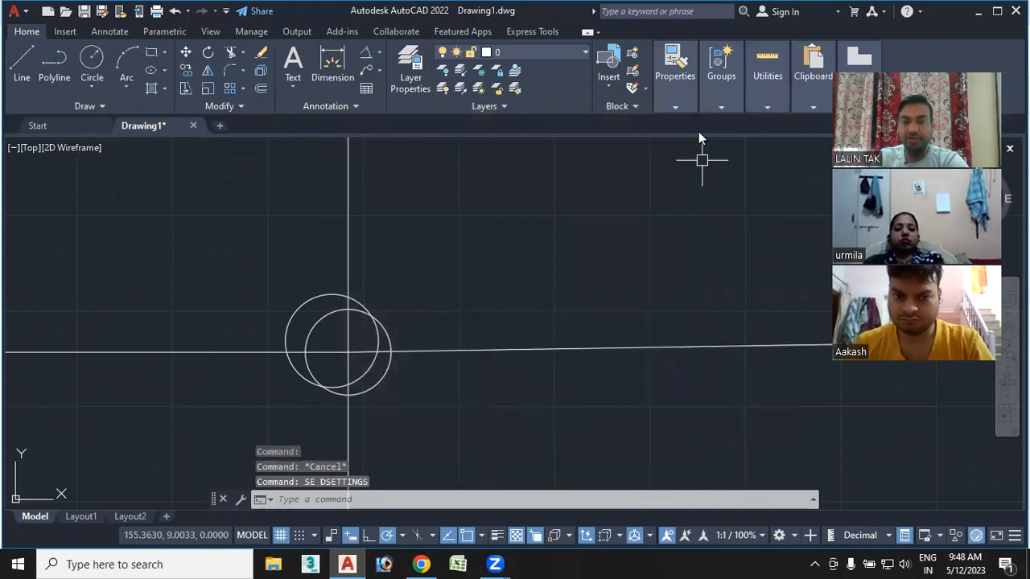
pyautogui.click(522, 348)
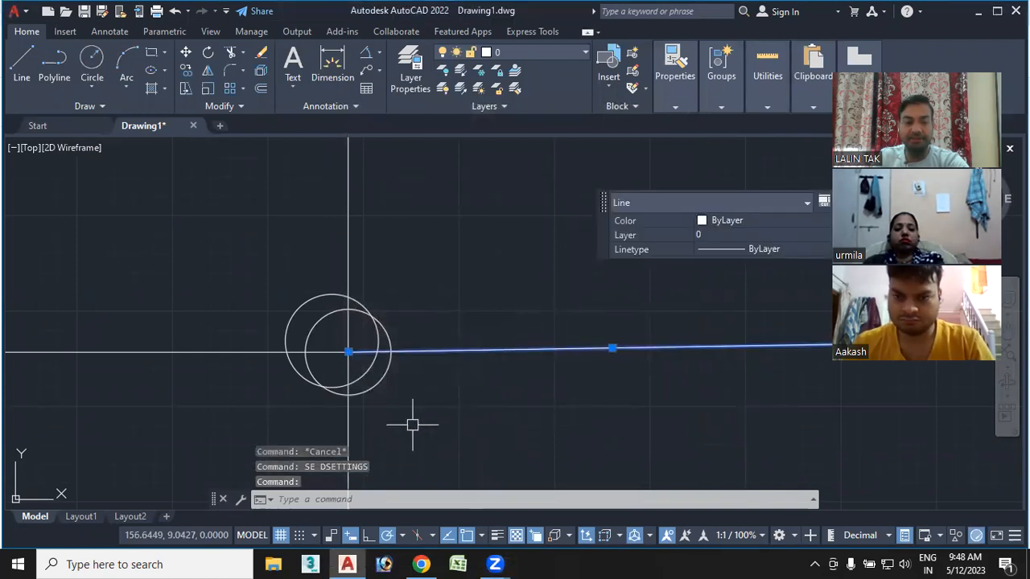
pyautogui.press('Escape')
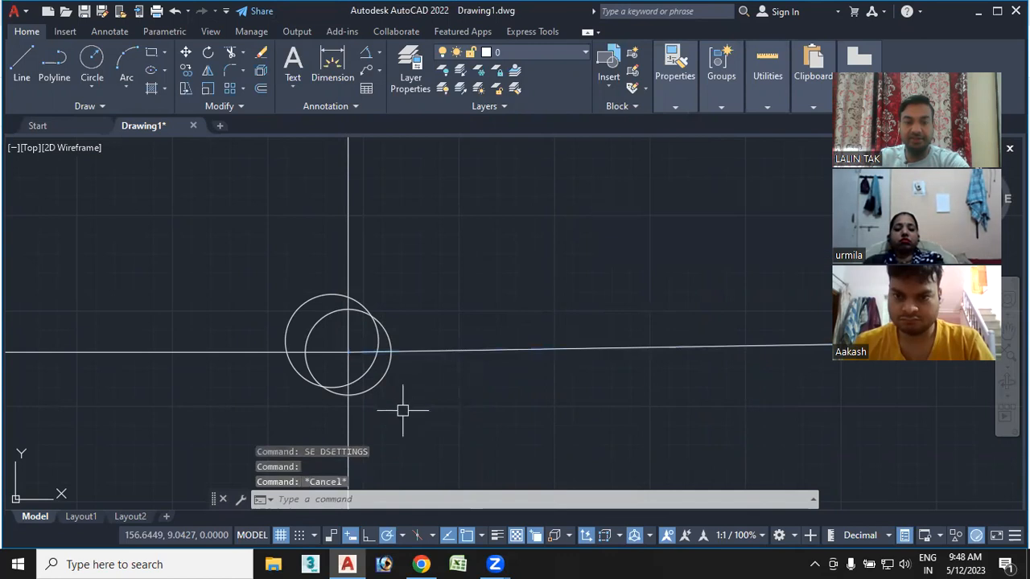
pyautogui.click(386, 333)
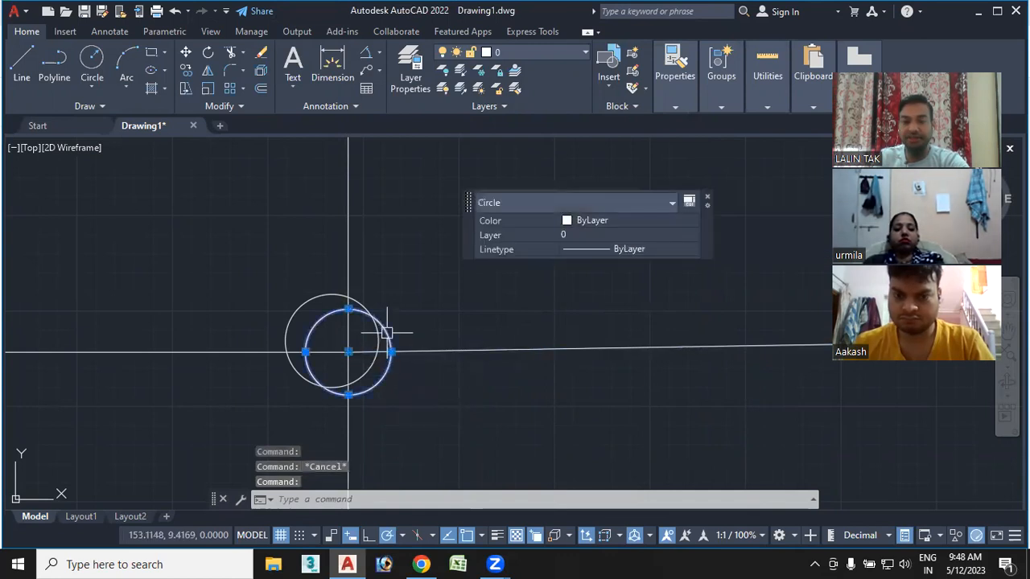
# Set the Quick Properties palette's minimum number of rows to 9, apply it, and check it on the smaller circle.
pyautogui.write('se')
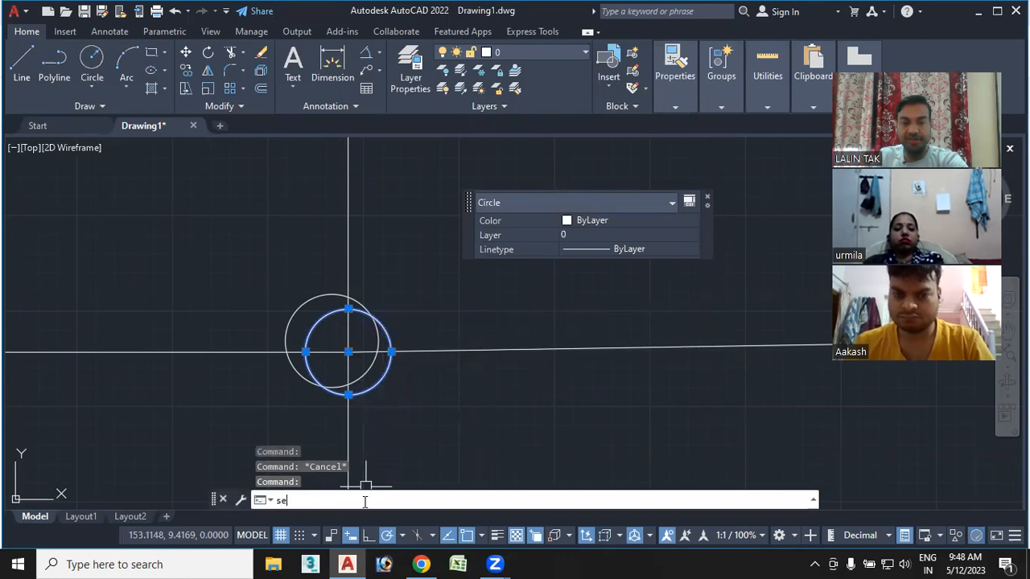
pyautogui.press('Return')
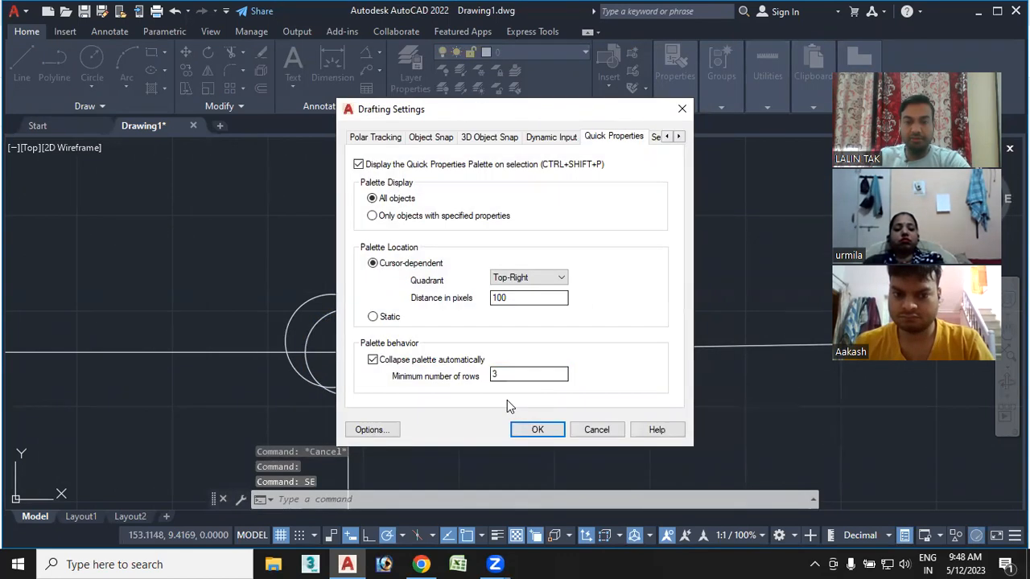
pyautogui.moveTo(510, 374); pyautogui.dragTo(426, 379)
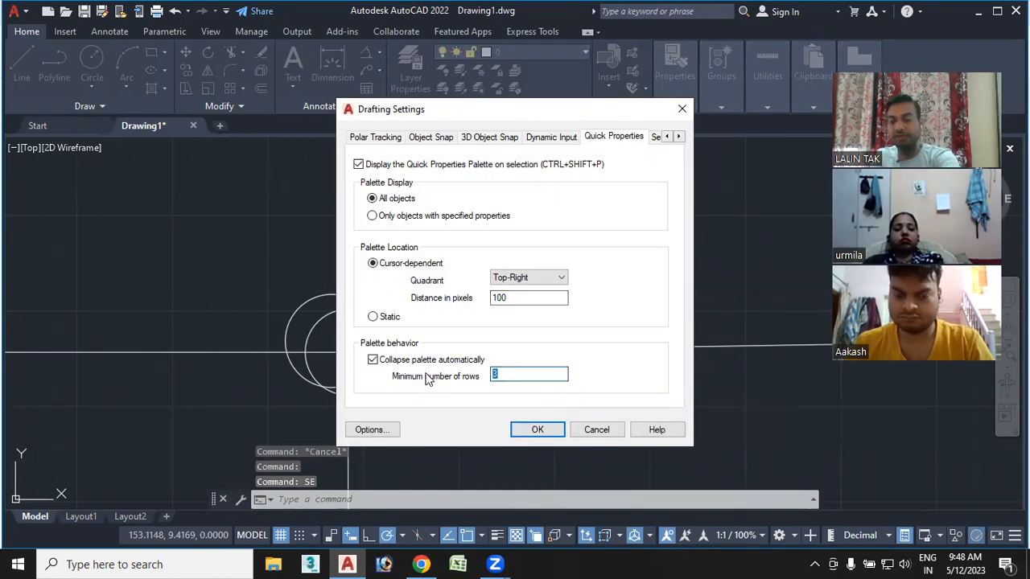
pyautogui.click(536, 430)
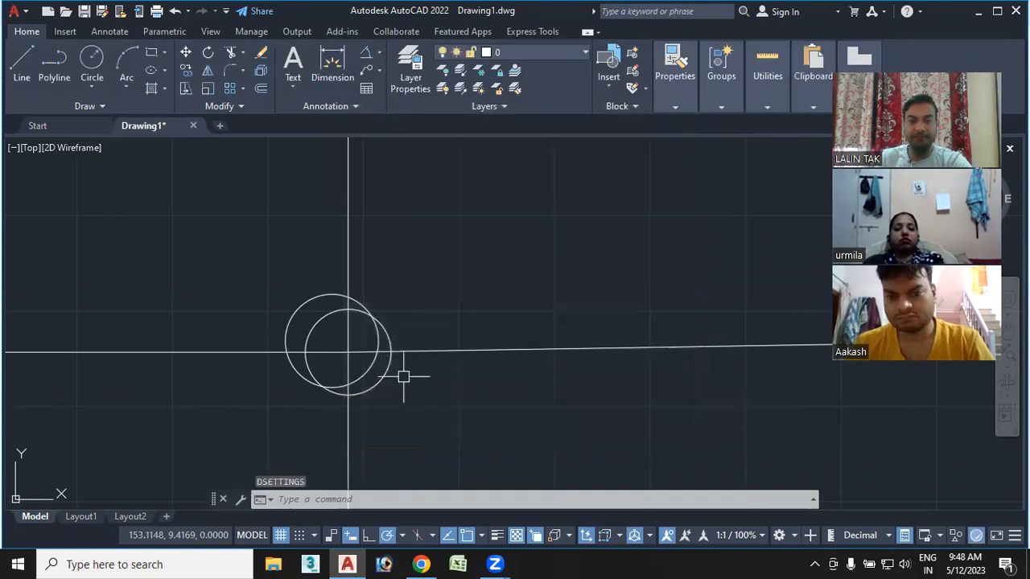
pyautogui.click(390, 371)
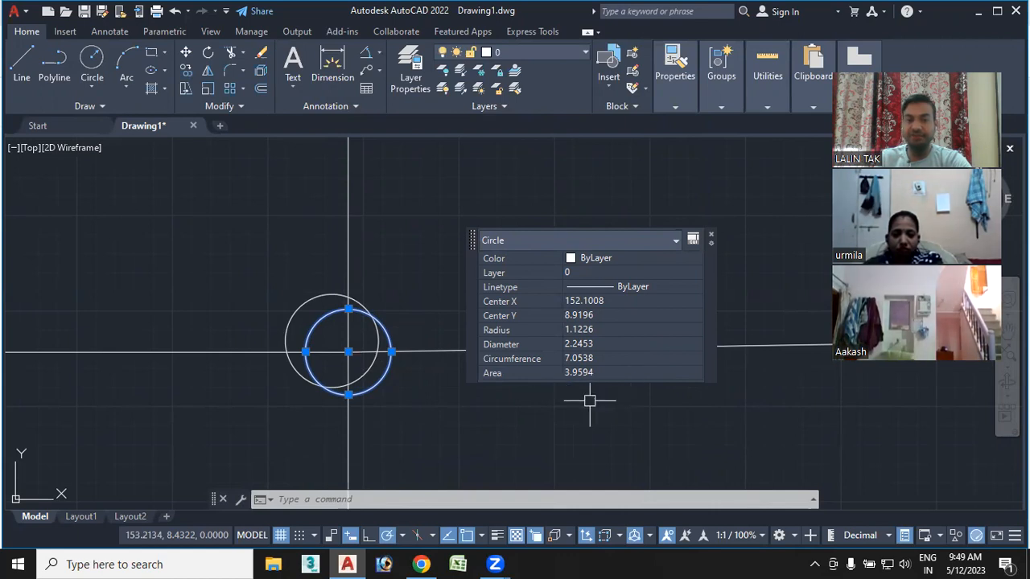
# Draw an ellipse with radii of about 7.22 and 2.16 above the horizontal line and check its quick properties.
pyautogui.scroll(-2, 593, 402)
pyautogui.moveTo(371, 387); pyautogui.dragTo(403, 368, button='middle')
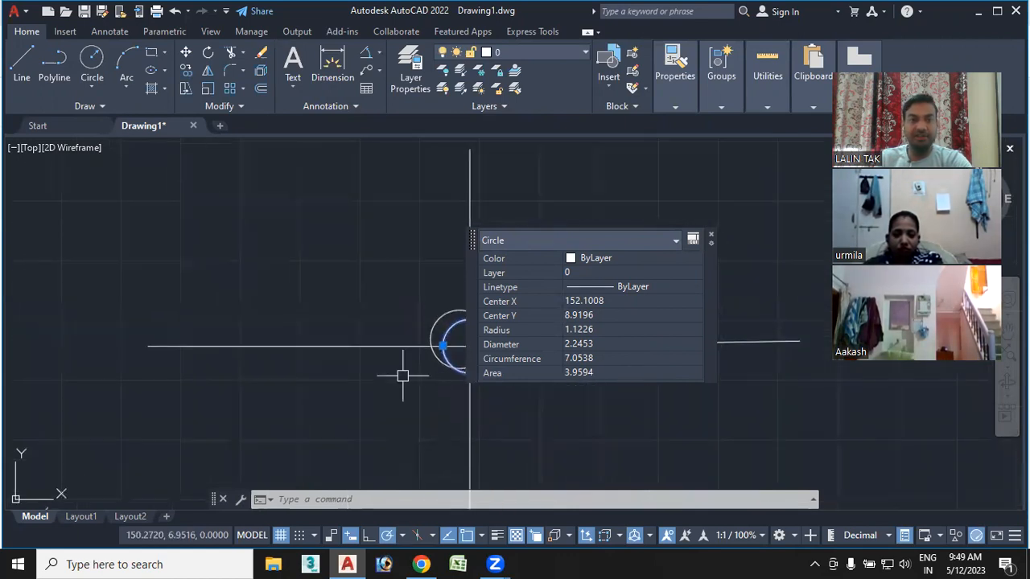
pyautogui.click(152, 73)
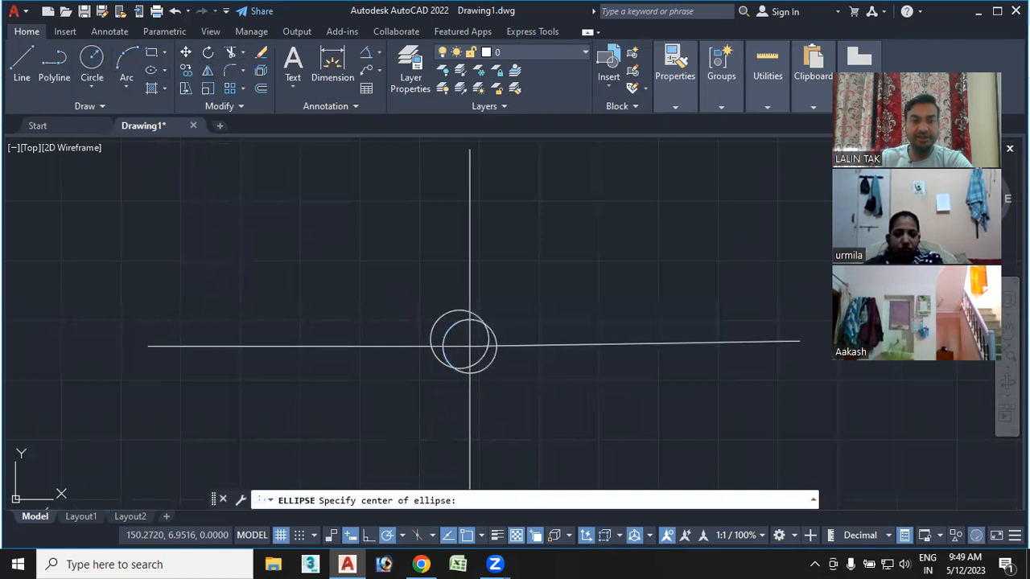
pyautogui.click(193, 256)
pyautogui.click(367, 254)
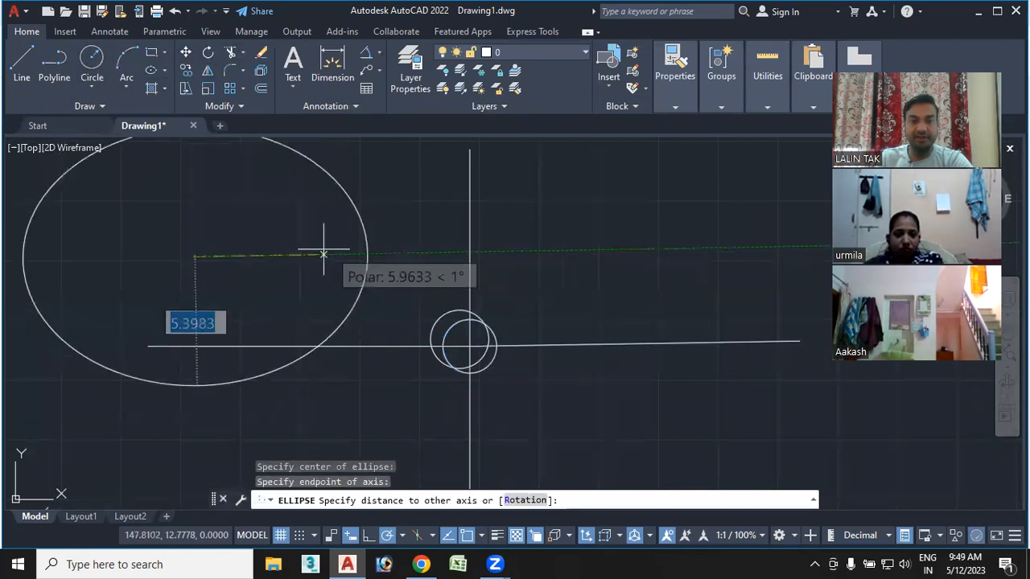
pyautogui.click(227, 215)
pyautogui.moveTo(301, 322); pyautogui.dragTo(536, 335, button='middle')
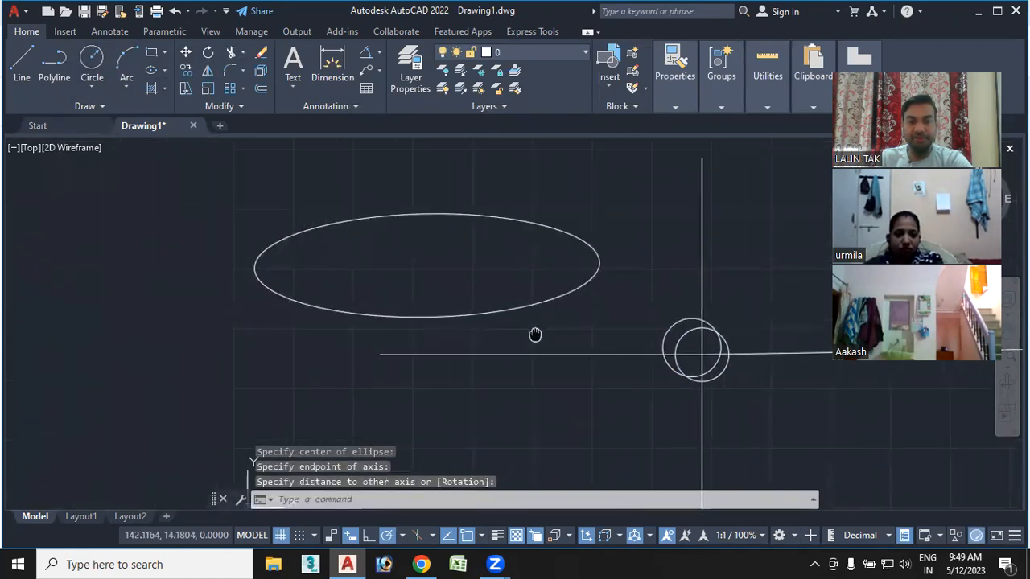
pyautogui.click(448, 316)
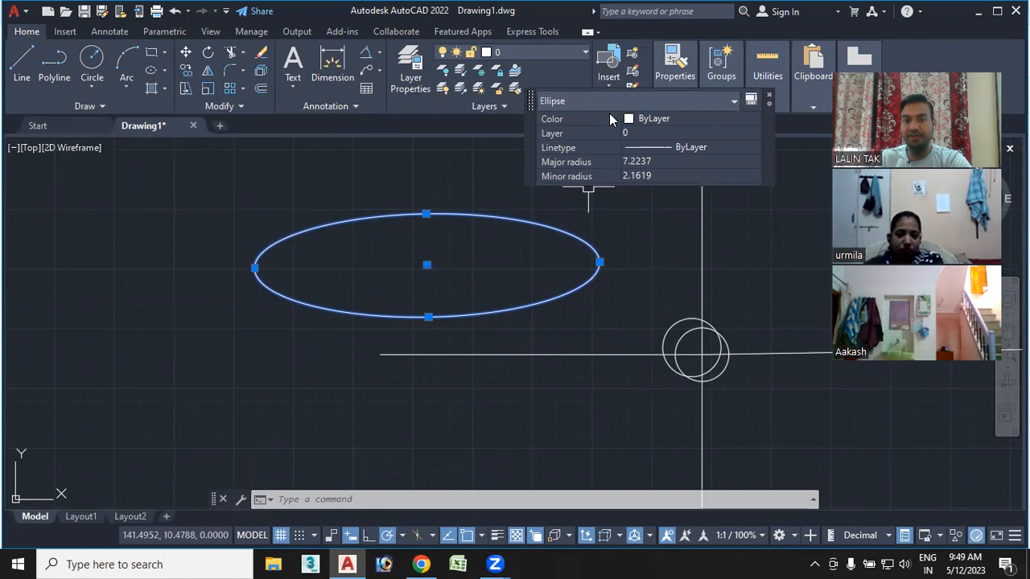
# Set the Quick Properties palette's minimum number of rows to 2, apply it, and check it on the ellipse, clearing the selection.
pyautogui.click(375, 496)
pyautogui.write('se')
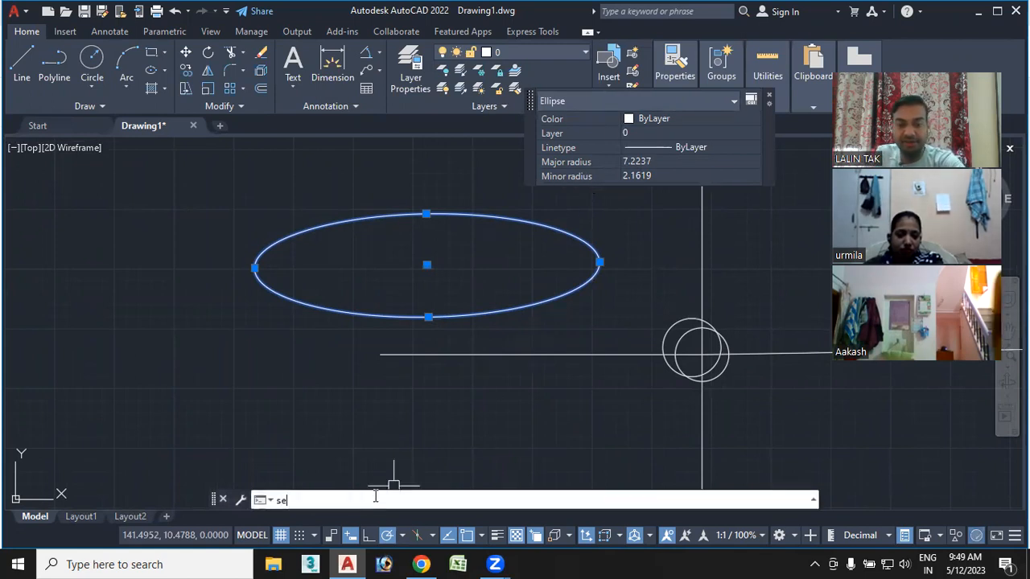
pyautogui.press('Return')
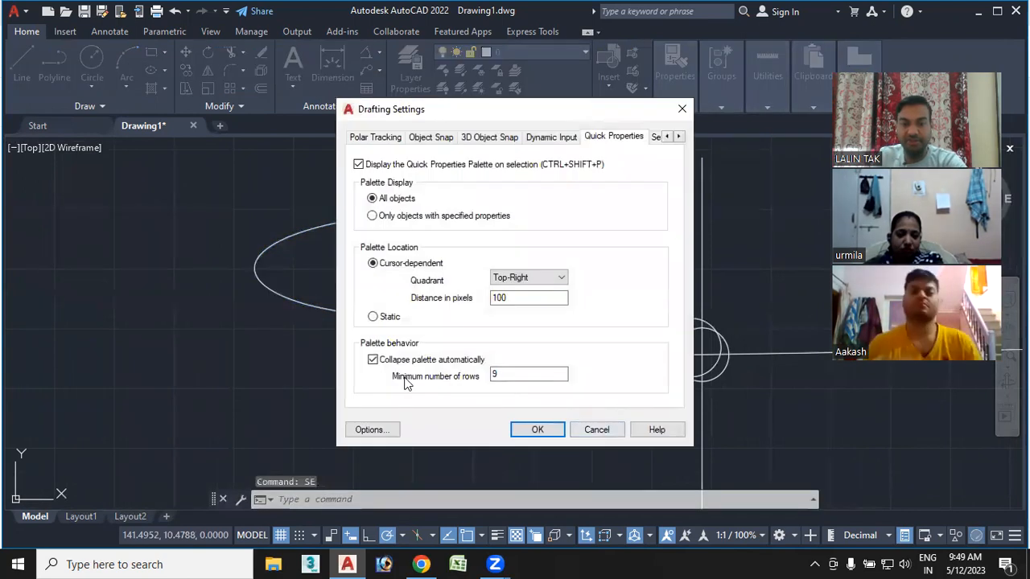
pyautogui.doubleClick(493, 374)
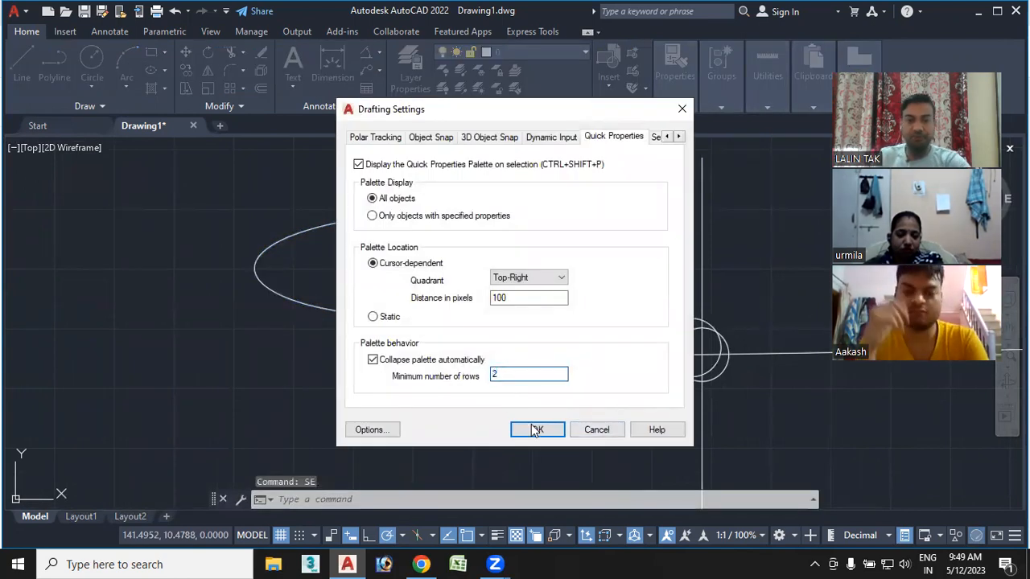
pyautogui.click(535, 430)
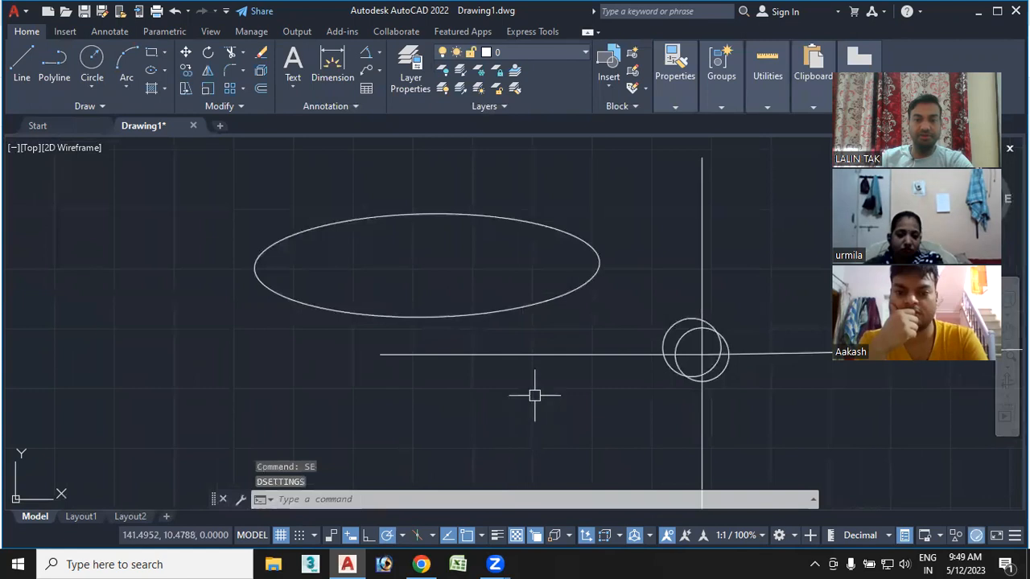
pyautogui.click(528, 303)
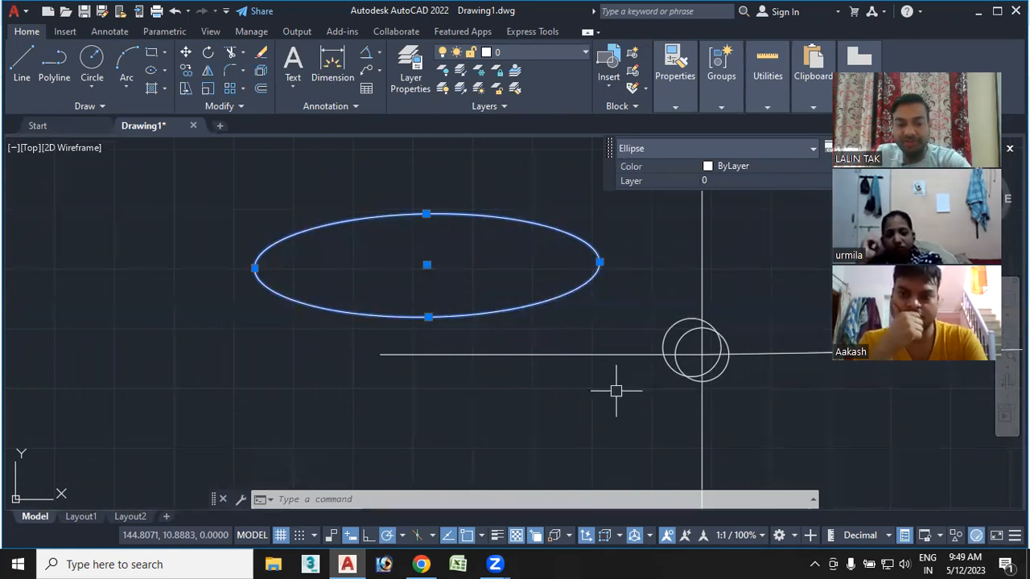
pyautogui.press('Escape')
pyautogui.scroll(-2, 551, 402)
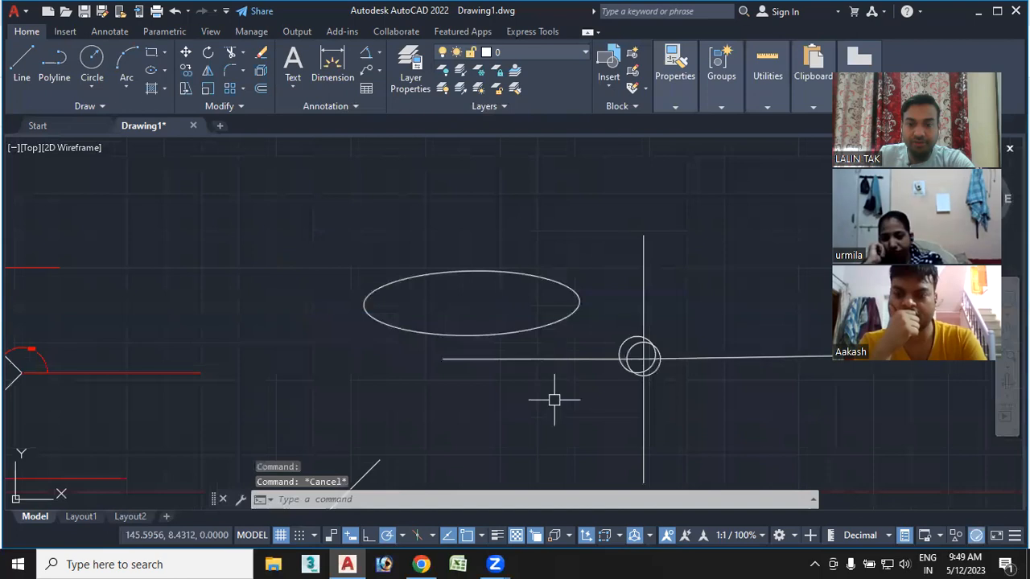
pyautogui.scroll(2, 554, 401)
# Review the drafting settings for snap and grid, polar tracking, object snap, 3D object snap, dynamic input and Quick Properties.
pyautogui.click(410, 502)
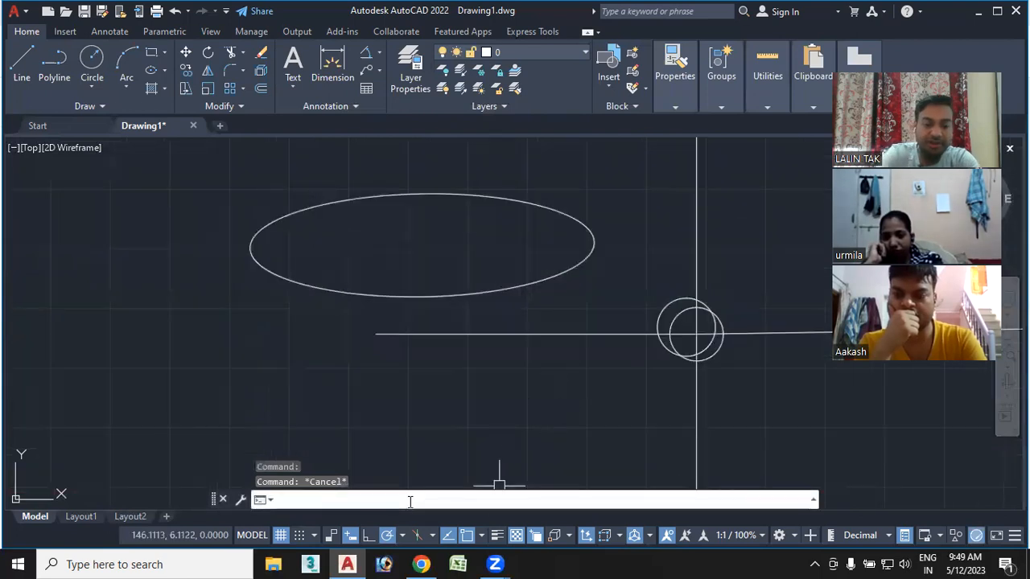
pyautogui.write('SE')
pyautogui.press('Return')
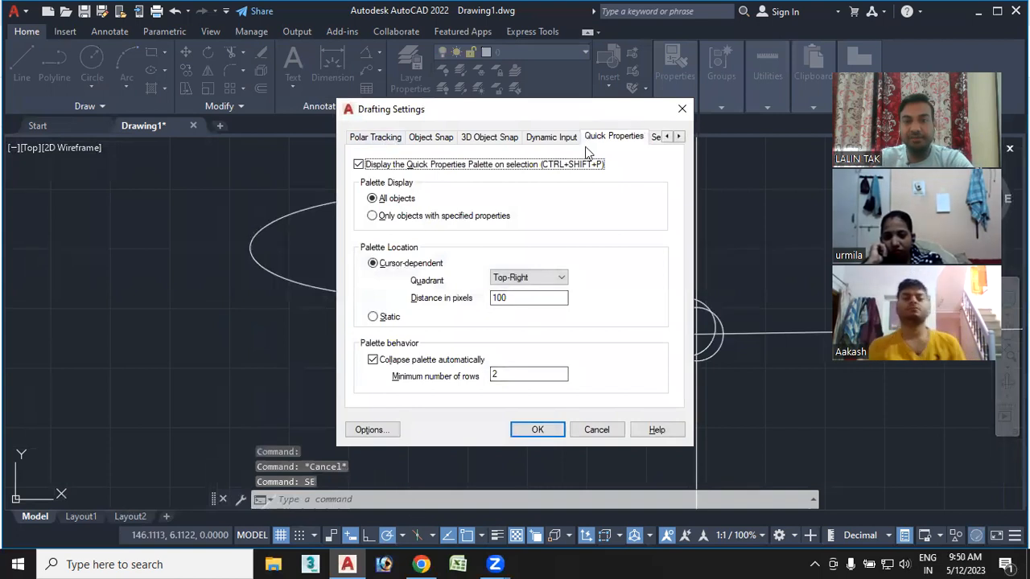
pyautogui.click(666, 137)
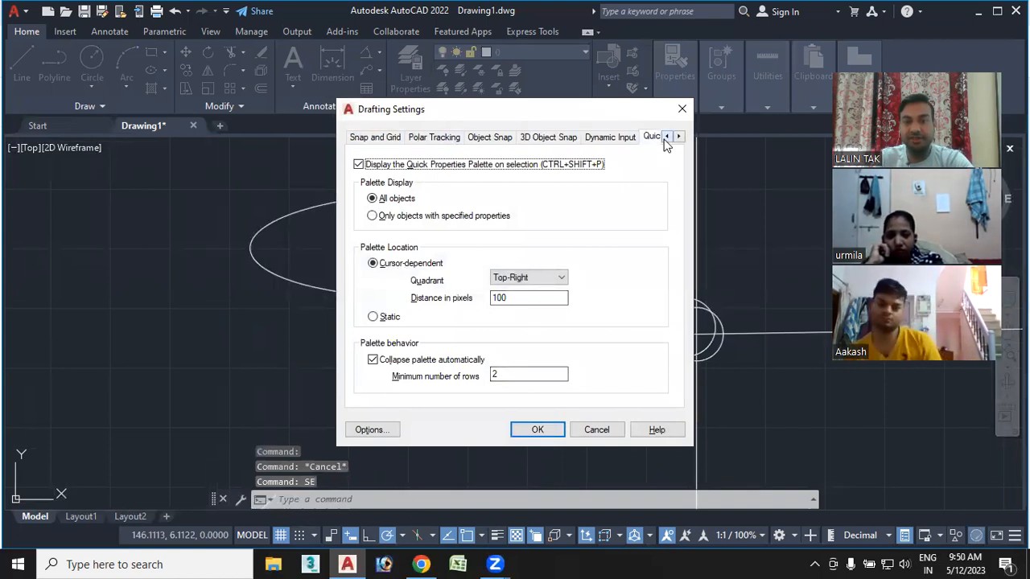
pyautogui.click(374, 138)
pyautogui.click(437, 137)
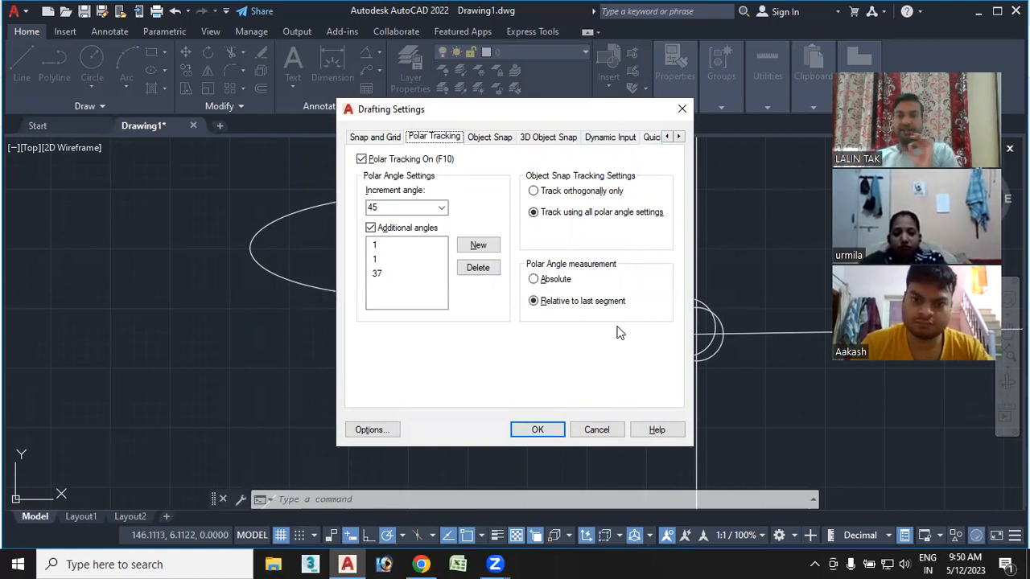
pyautogui.click(383, 143)
pyautogui.click(436, 139)
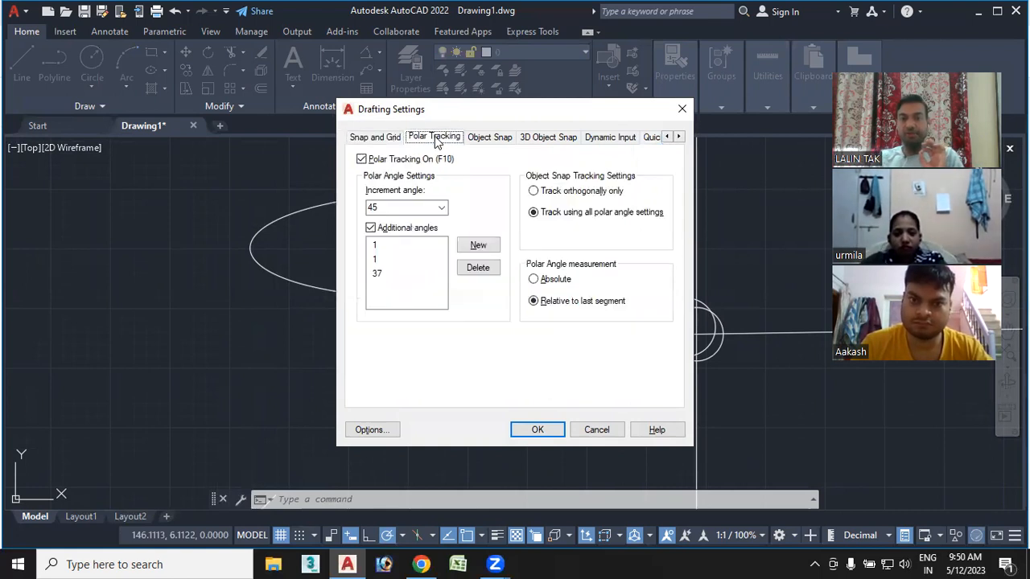
pyautogui.click(497, 139)
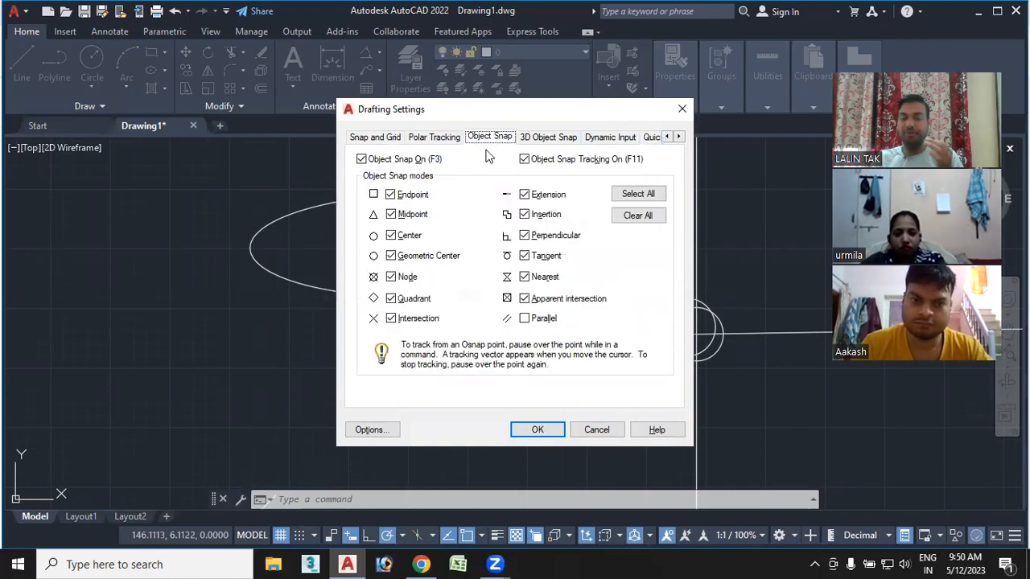
pyautogui.click(548, 138)
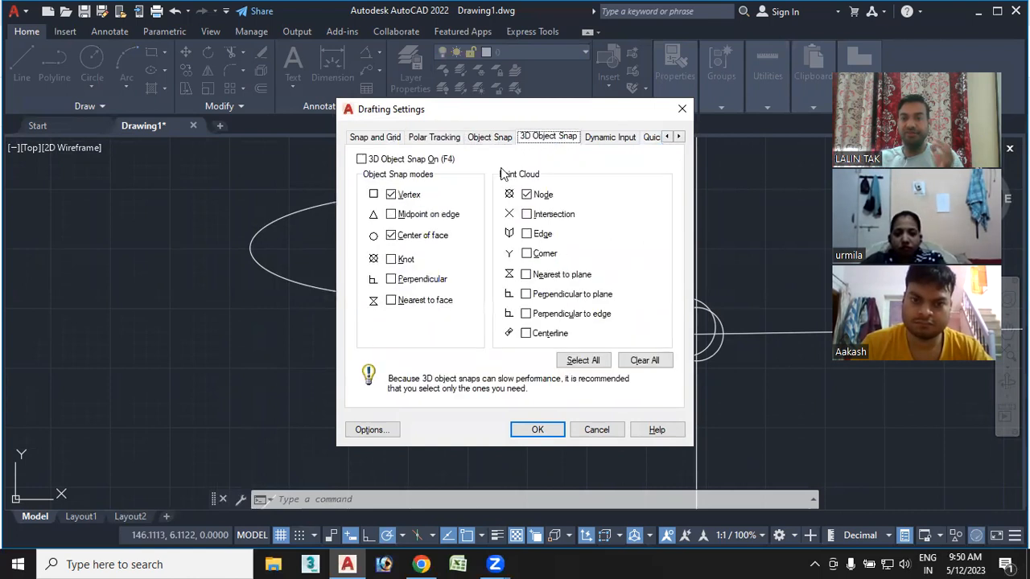
pyautogui.click(613, 139)
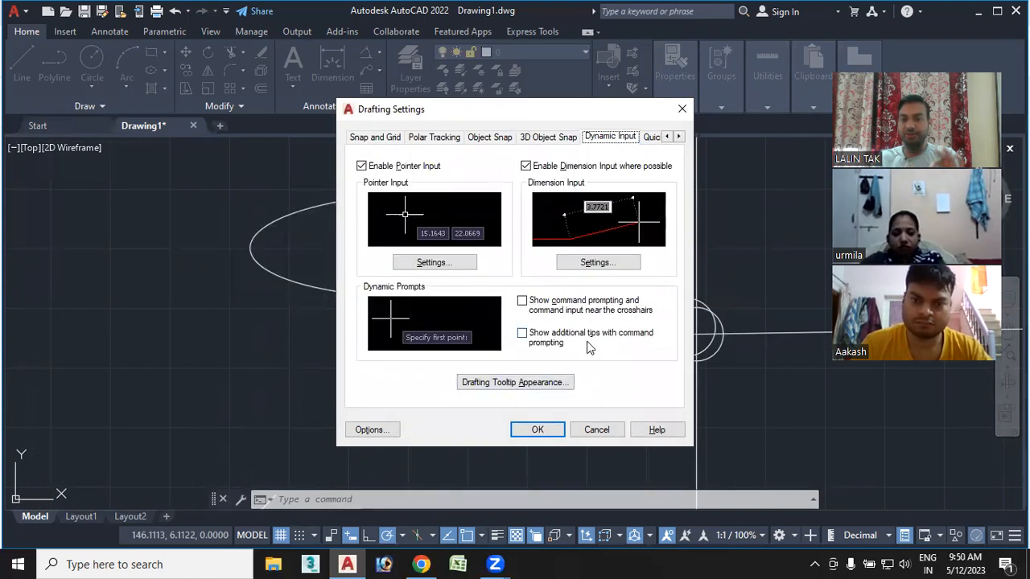
pyautogui.doubleClick(680, 138)
pyautogui.click(547, 138)
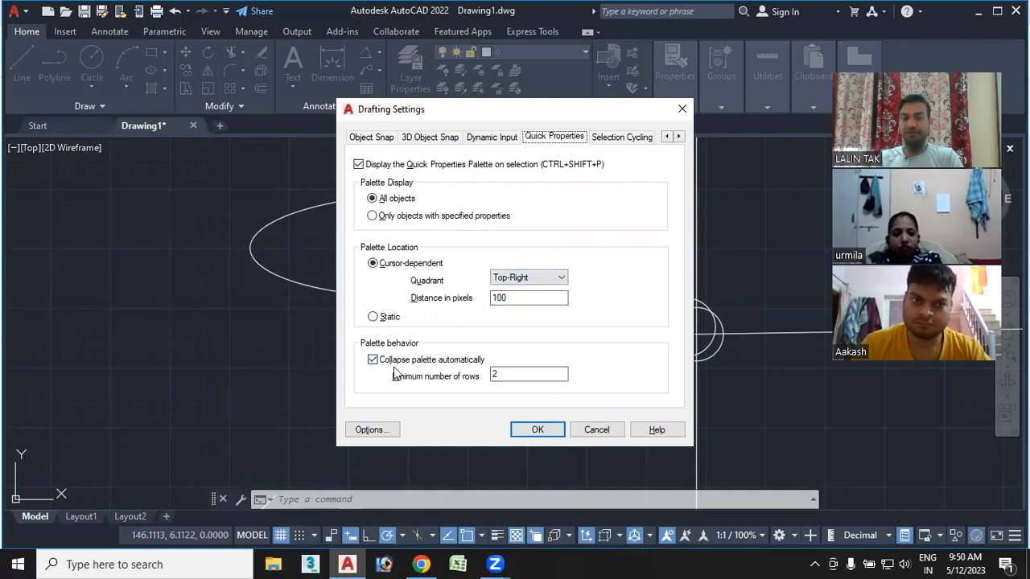
# Enable Show title bar for the selection cycling list box, apply it, and test the list where the two circles overlap.
pyautogui.click(621, 137)
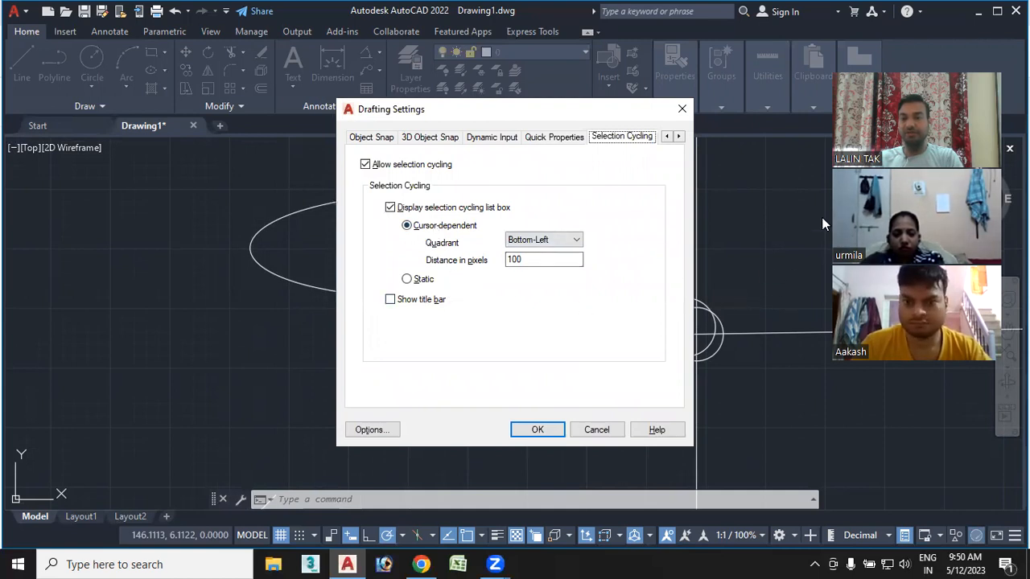
pyautogui.click(419, 301)
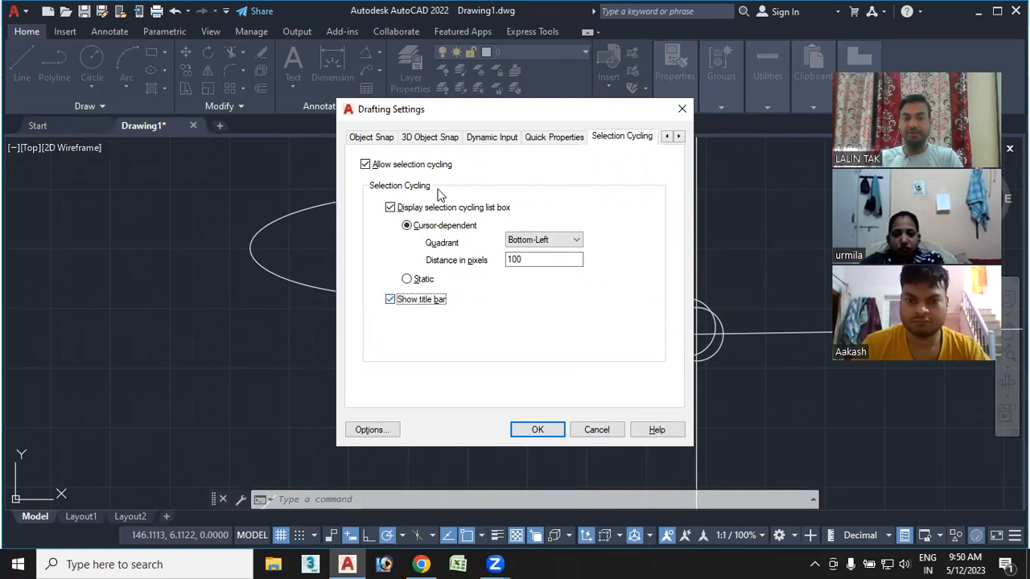
pyautogui.click(537, 430)
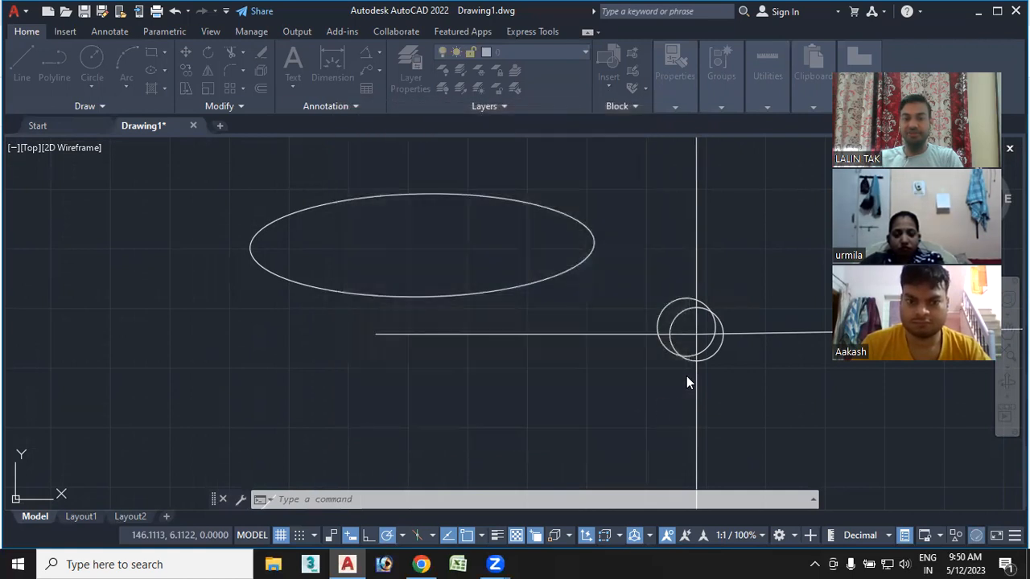
pyautogui.click(713, 316)
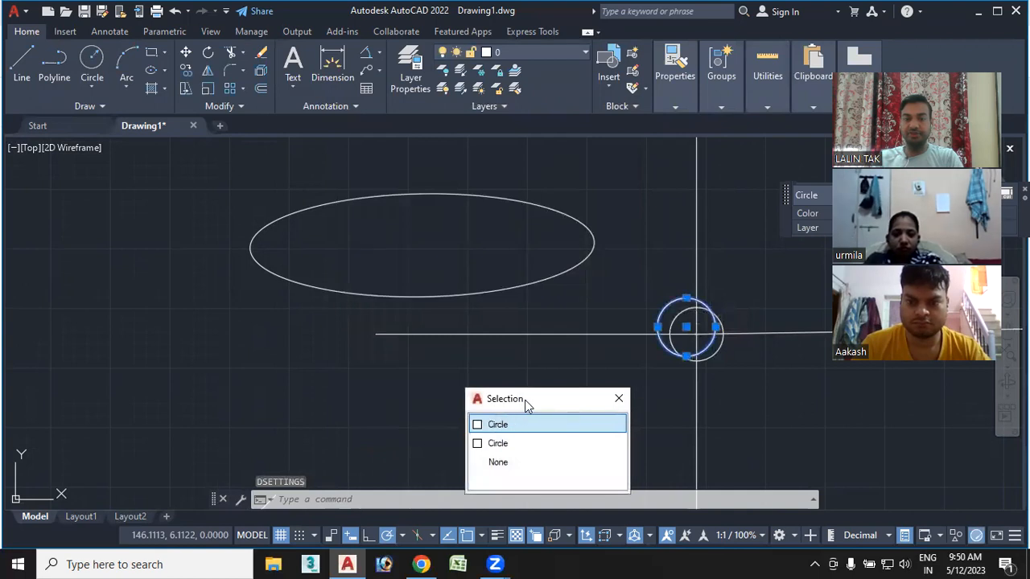
pyautogui.moveTo(524, 400); pyautogui.dragTo(517, 377)
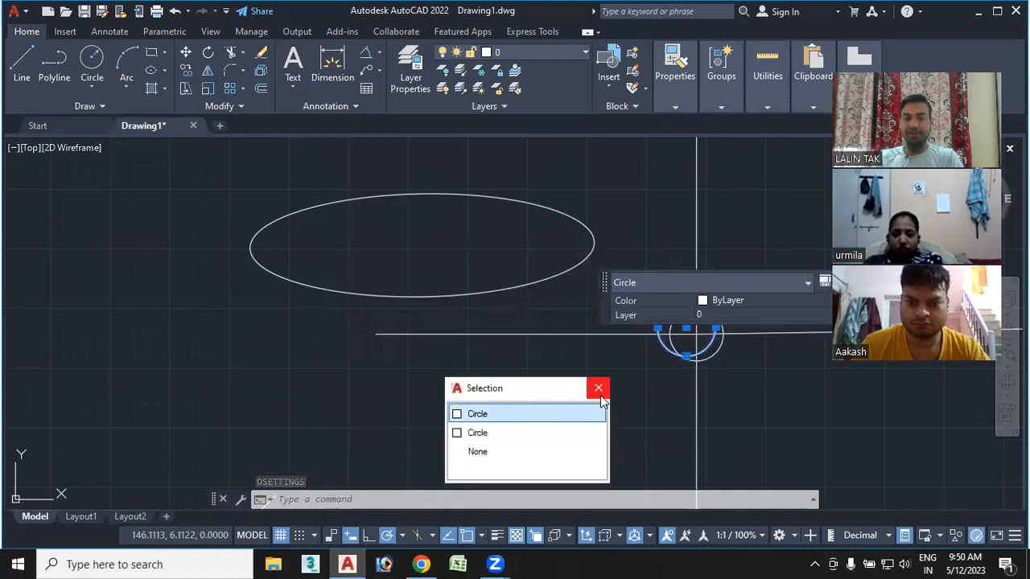
pyautogui.click(483, 414)
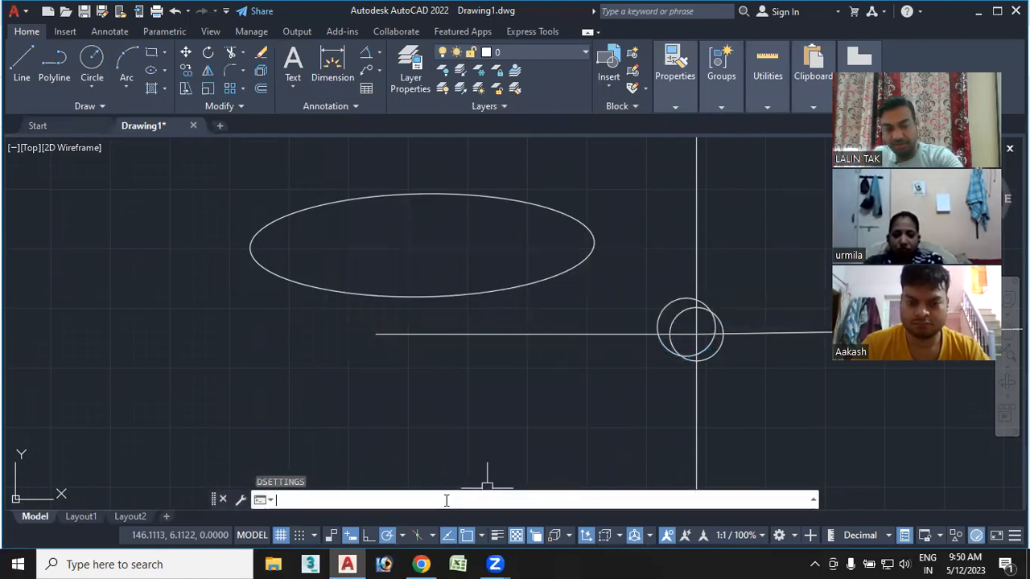
# Reopen the drafting settings, review the pages from Selection Cycling back to Snap and Grid, and close the dialog.
pyautogui.write('ds')
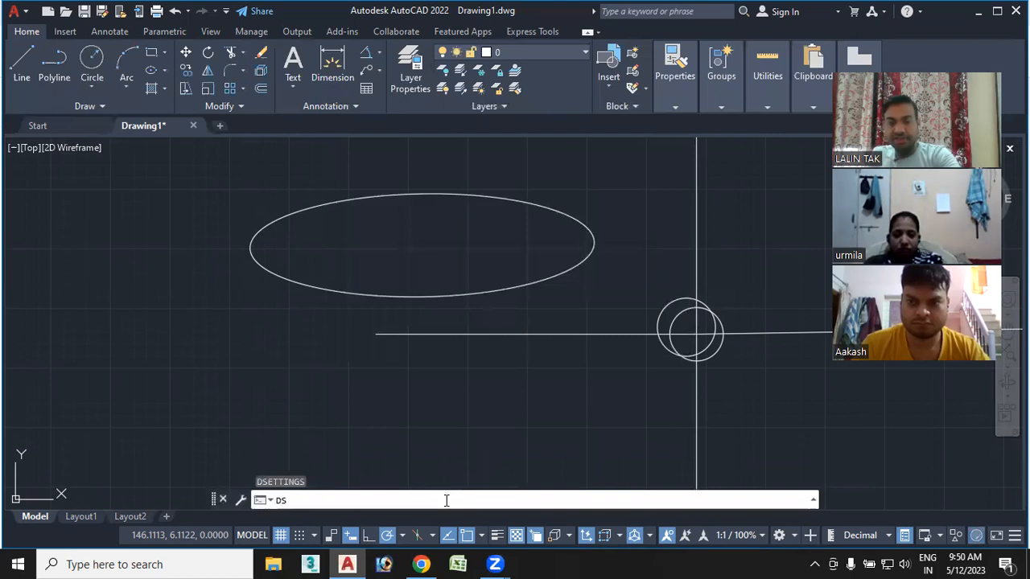
pyautogui.press('Return')
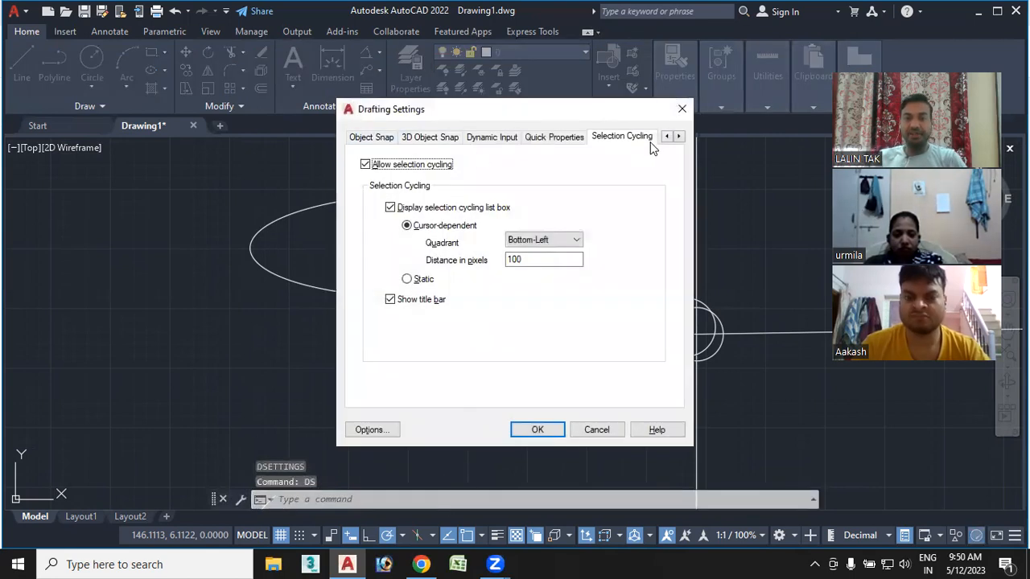
pyautogui.click(559, 139)
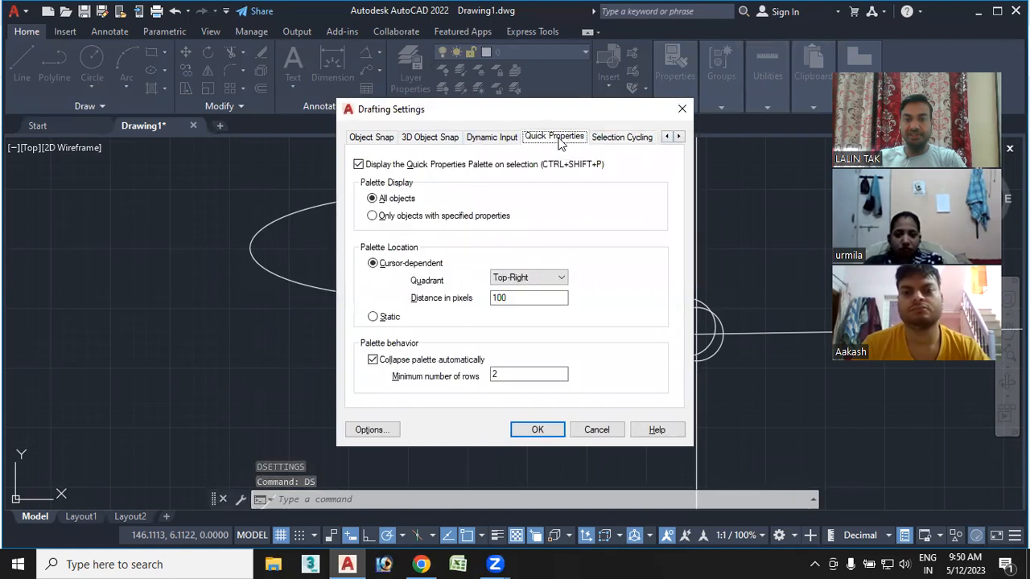
pyautogui.click(498, 138)
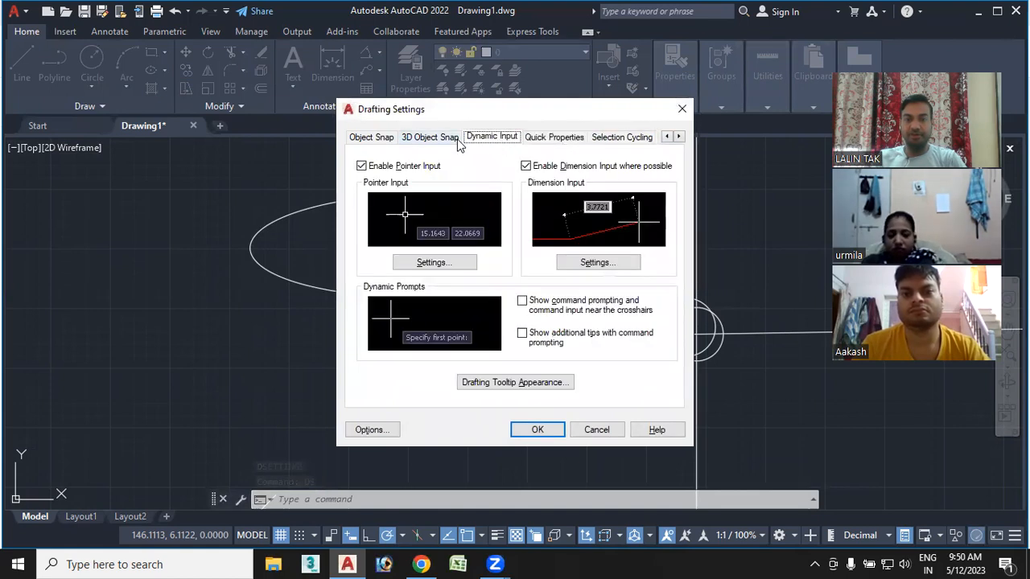
pyautogui.click(435, 139)
pyautogui.click(384, 138)
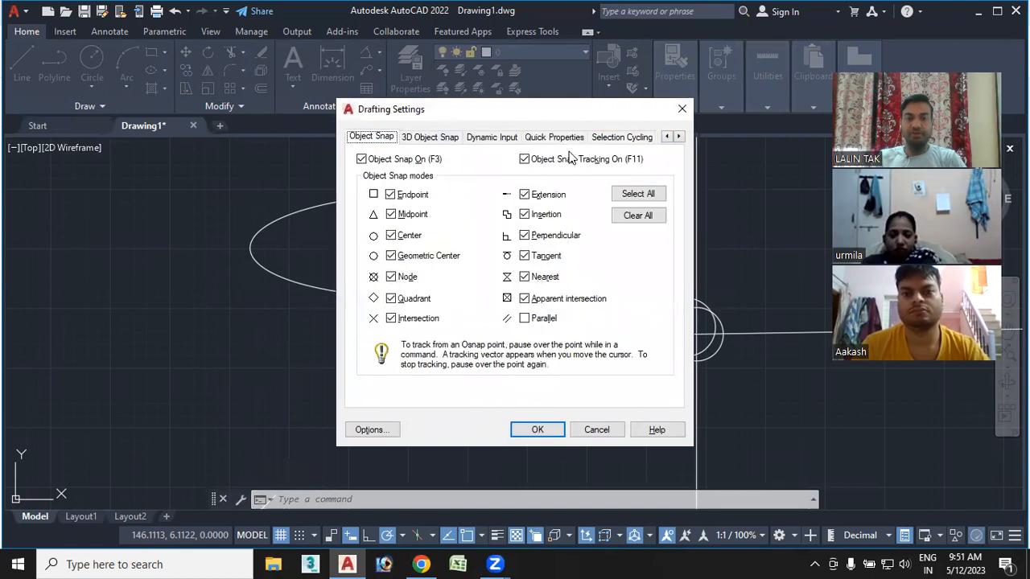
pyautogui.doubleClick(666, 137)
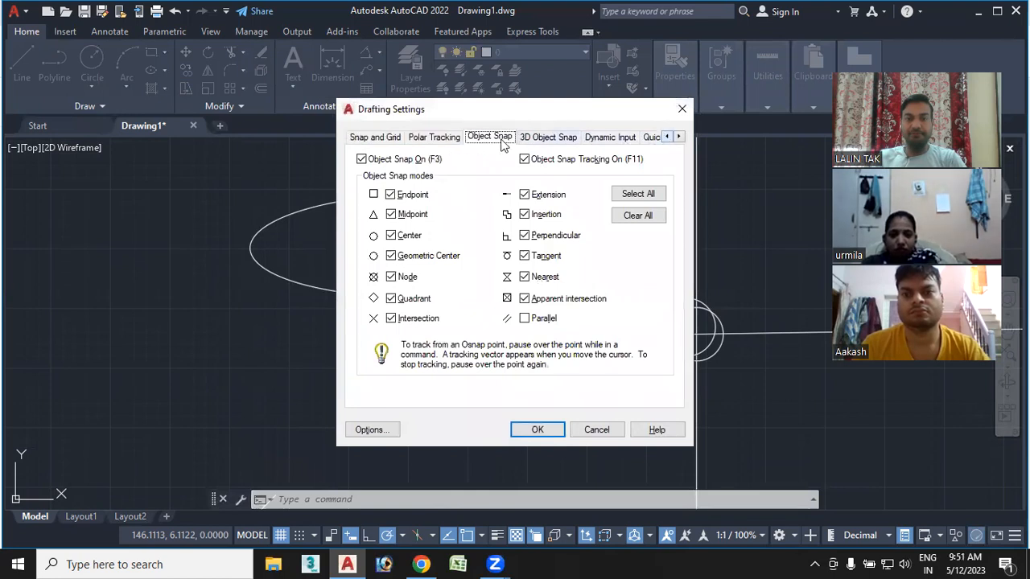
pyautogui.click(432, 138)
pyautogui.click(392, 140)
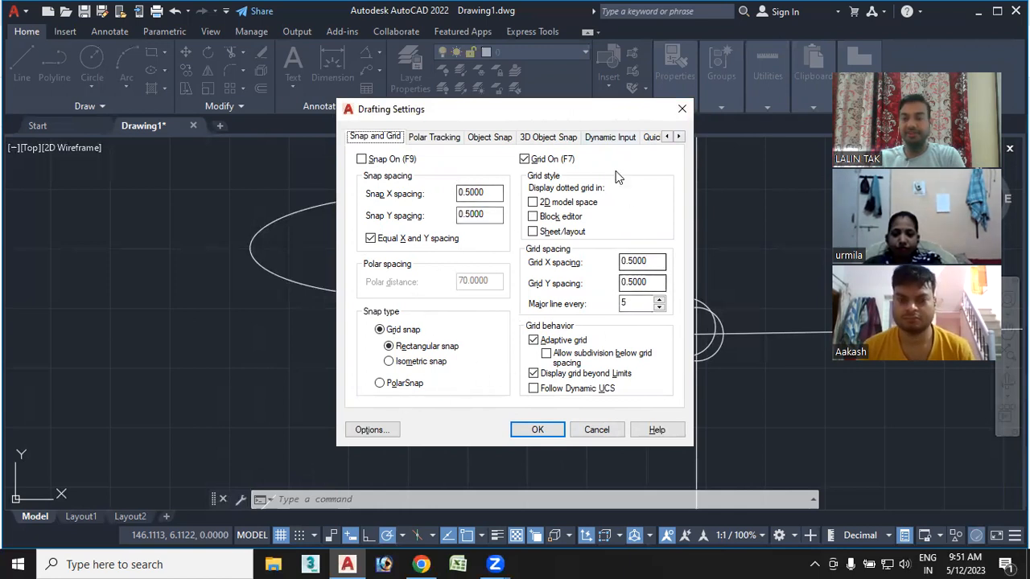
pyautogui.click(681, 109)
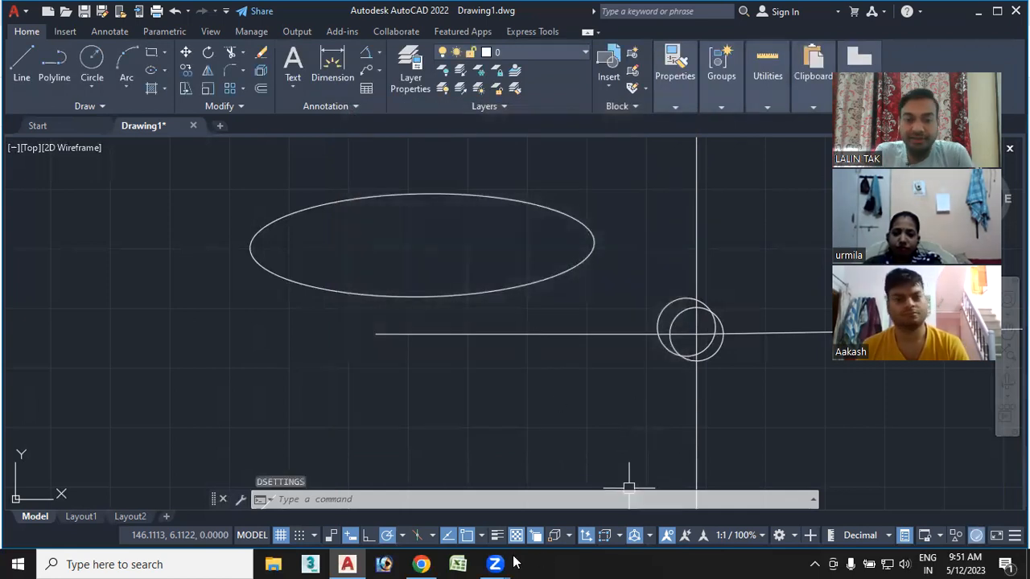
pyautogui.moveTo(498, 562)
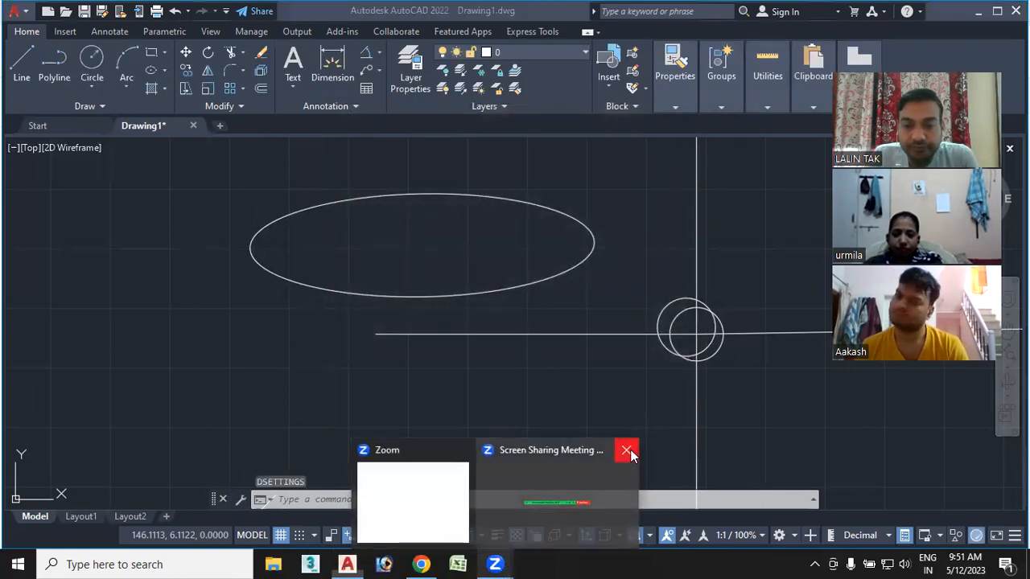